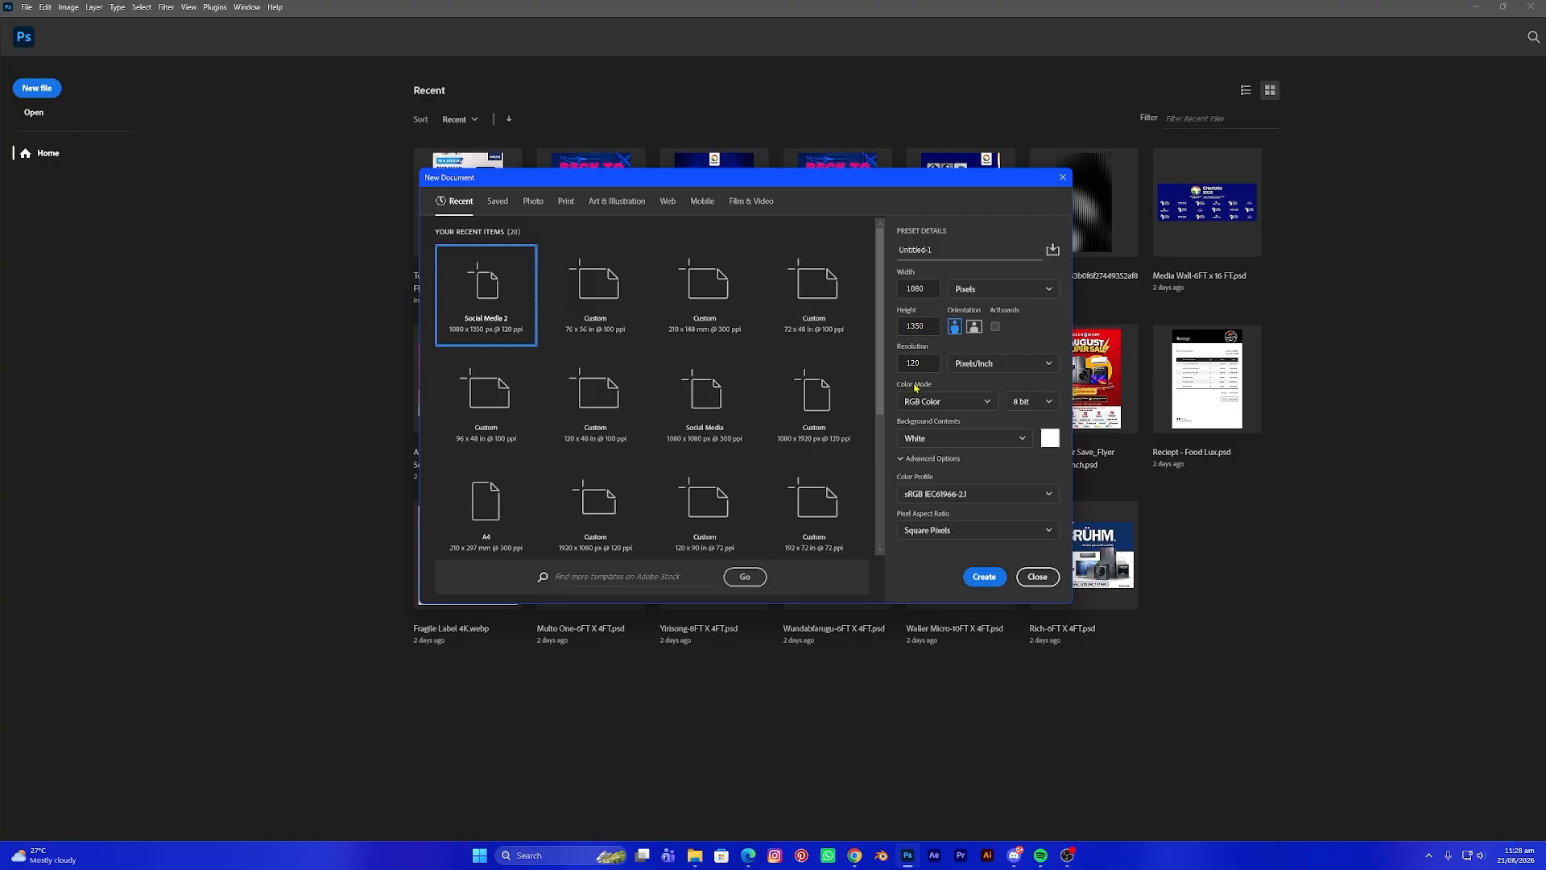
Create a 1080 × 1350 px RGB document at 120 ppi with a white background and add a Gradient Fill layer
click(984, 580)
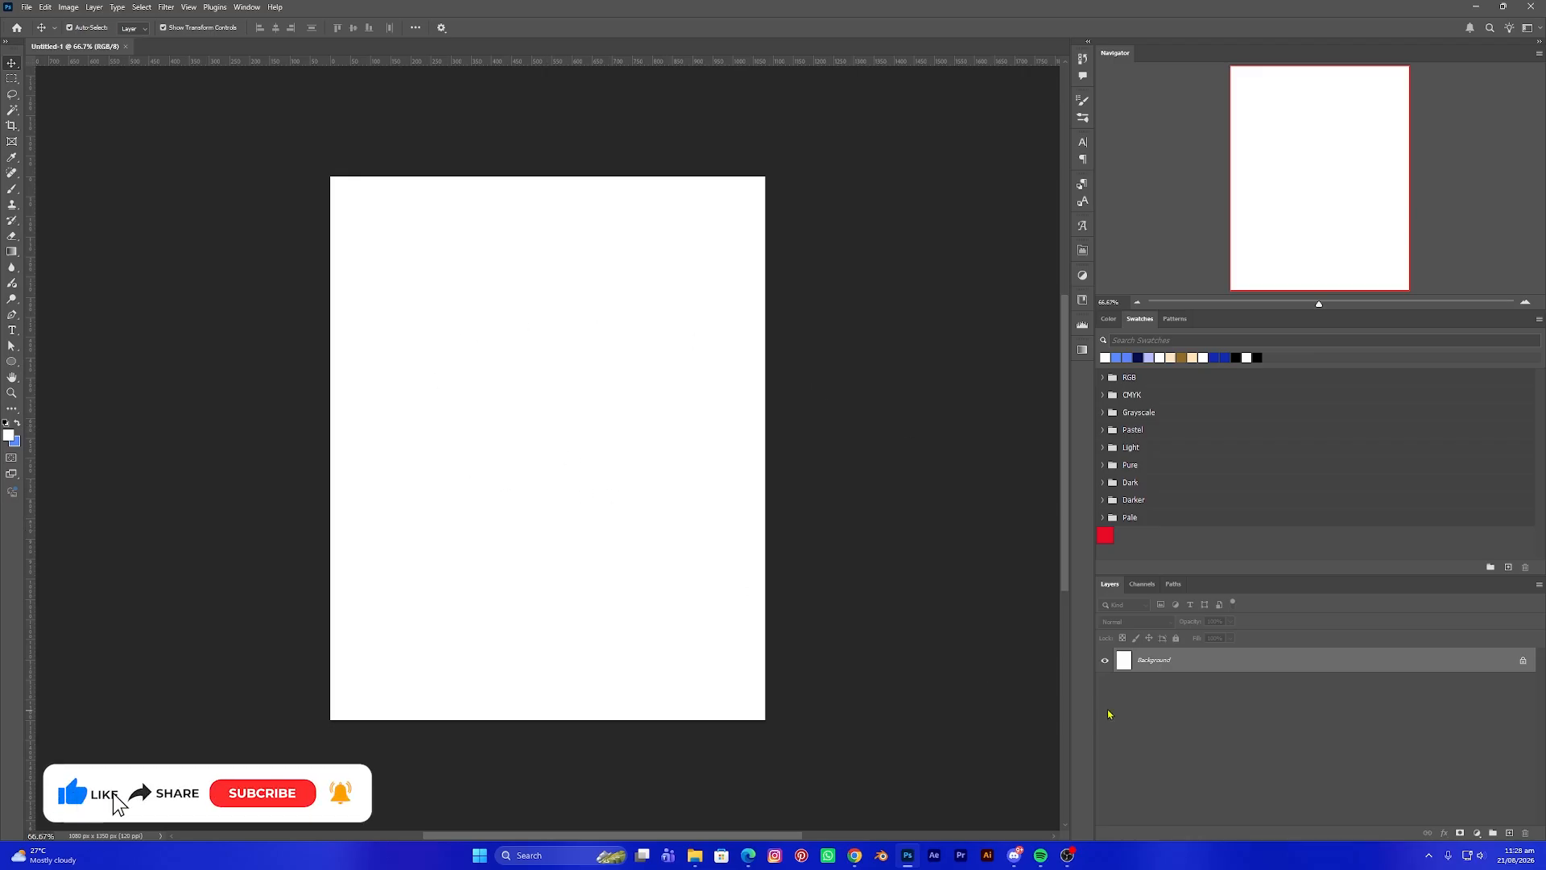
click(1478, 837)
click(1485, 637)
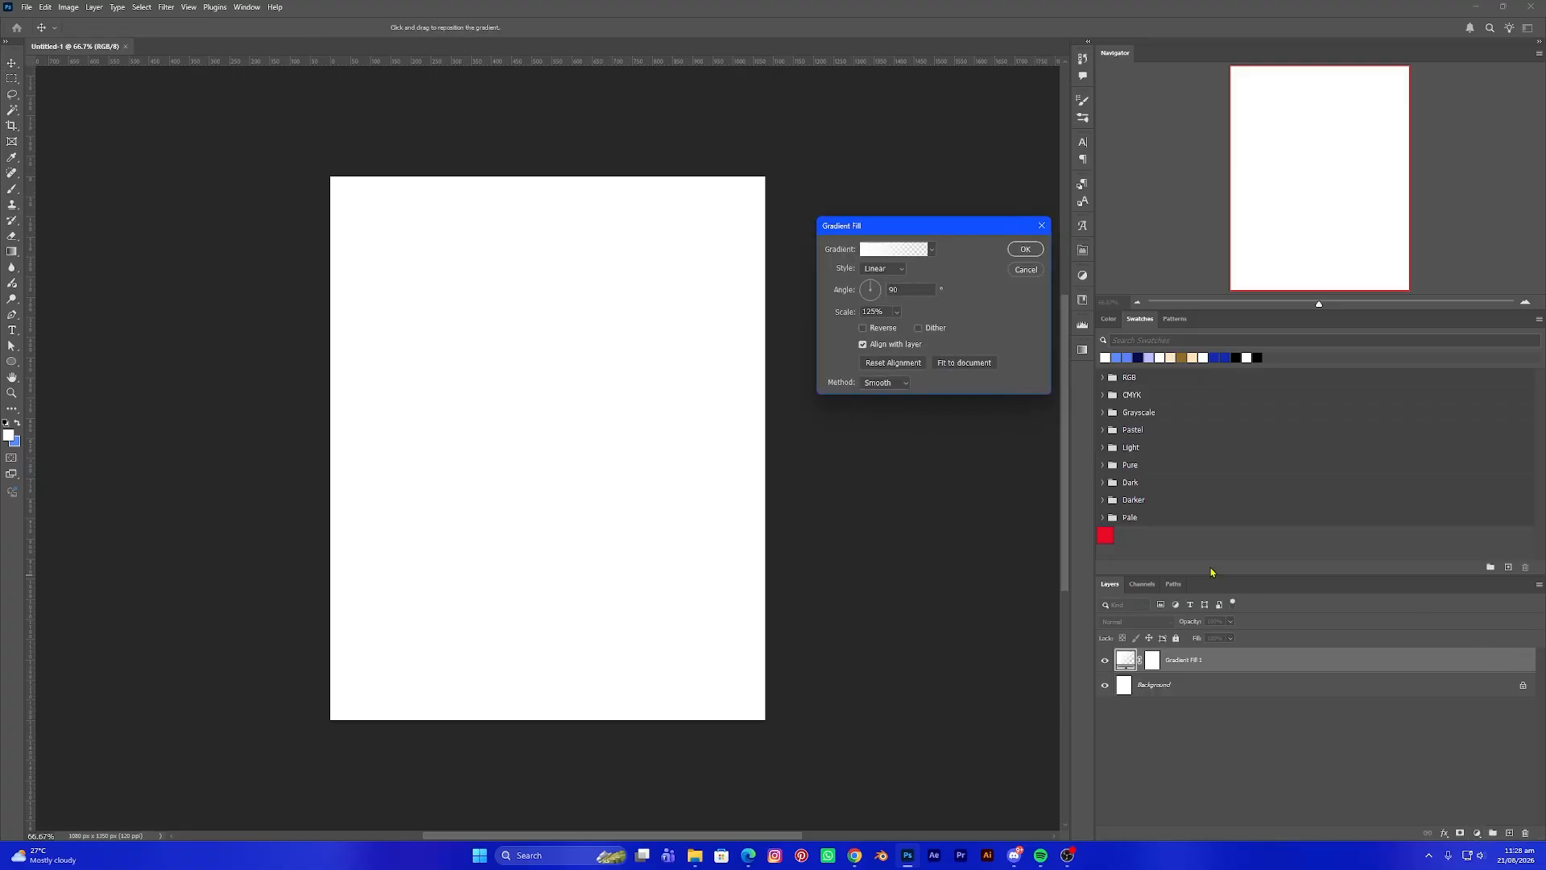
Apply the navy-to-bright-blue preset to the gradient fill and reverse it so the dark end is at the canvas top
click(907, 255)
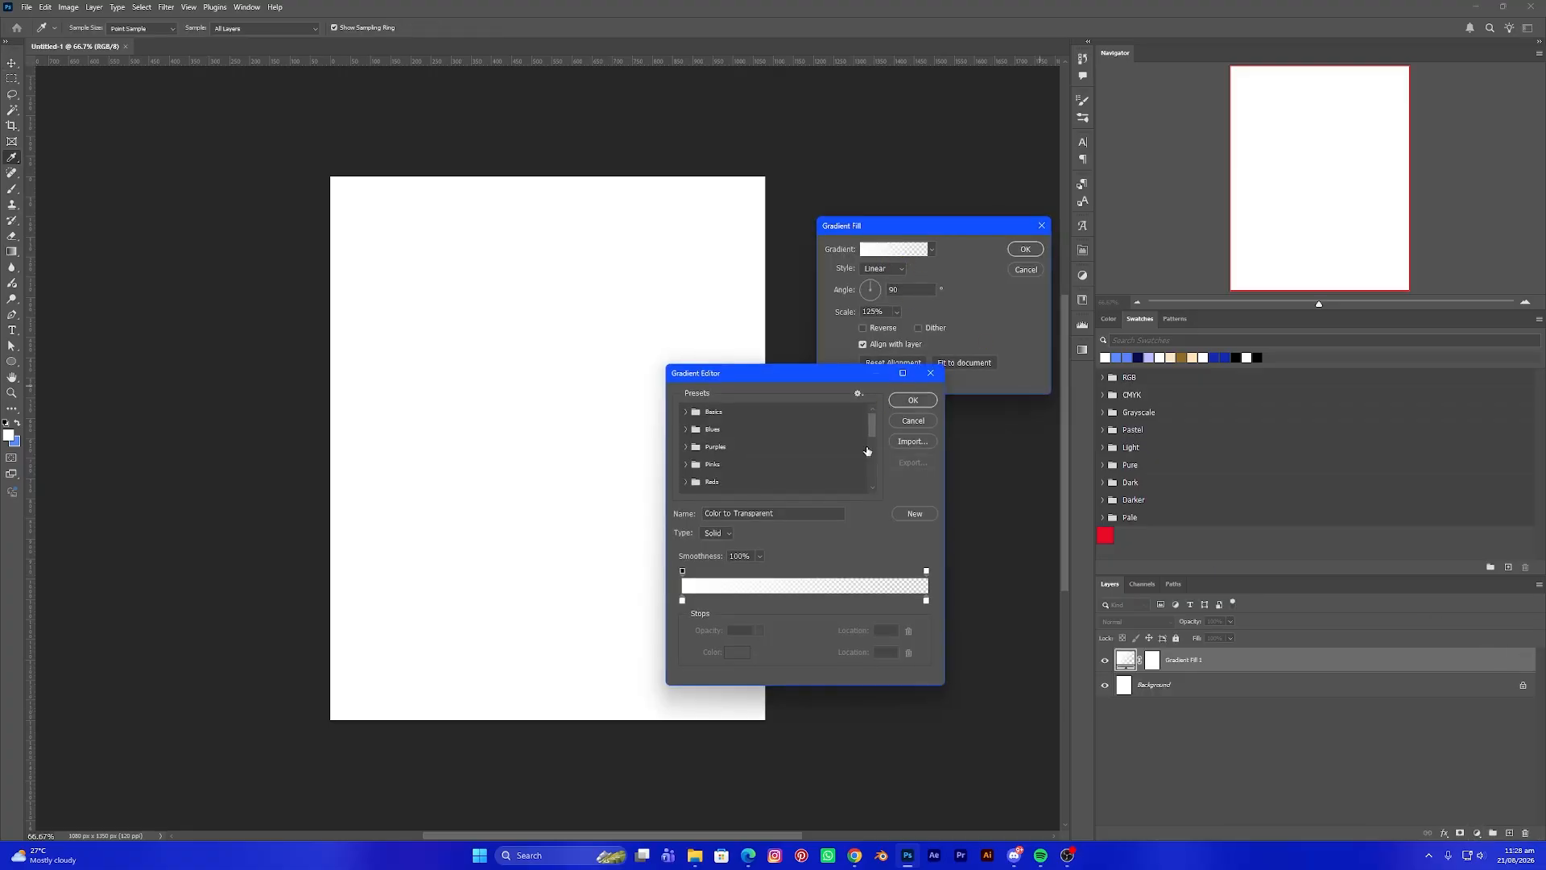
drag(872, 431, 873, 484)
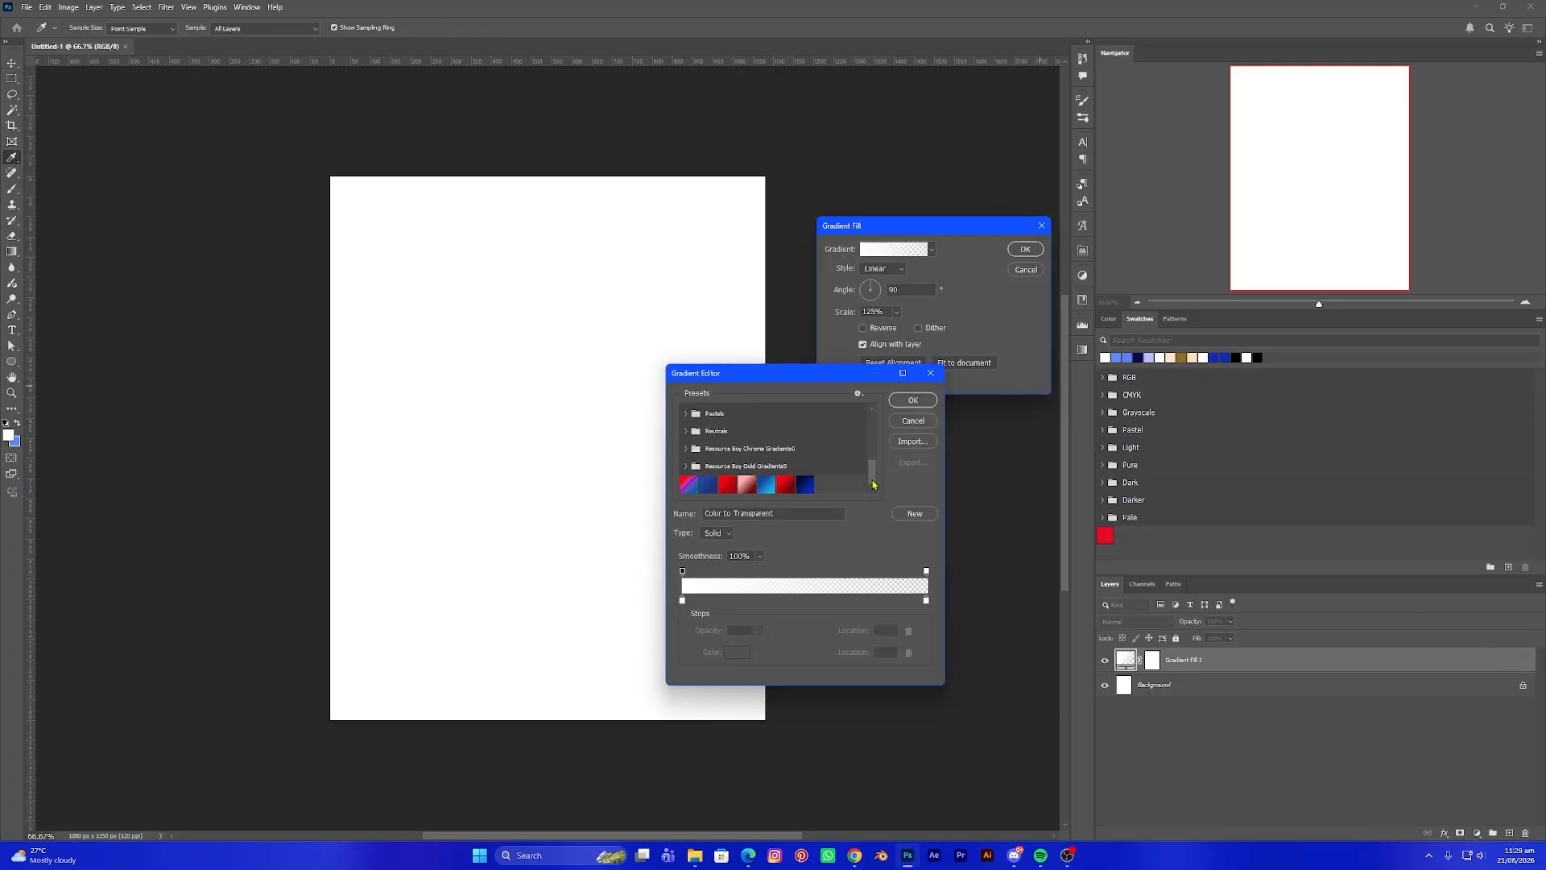
click(802, 485)
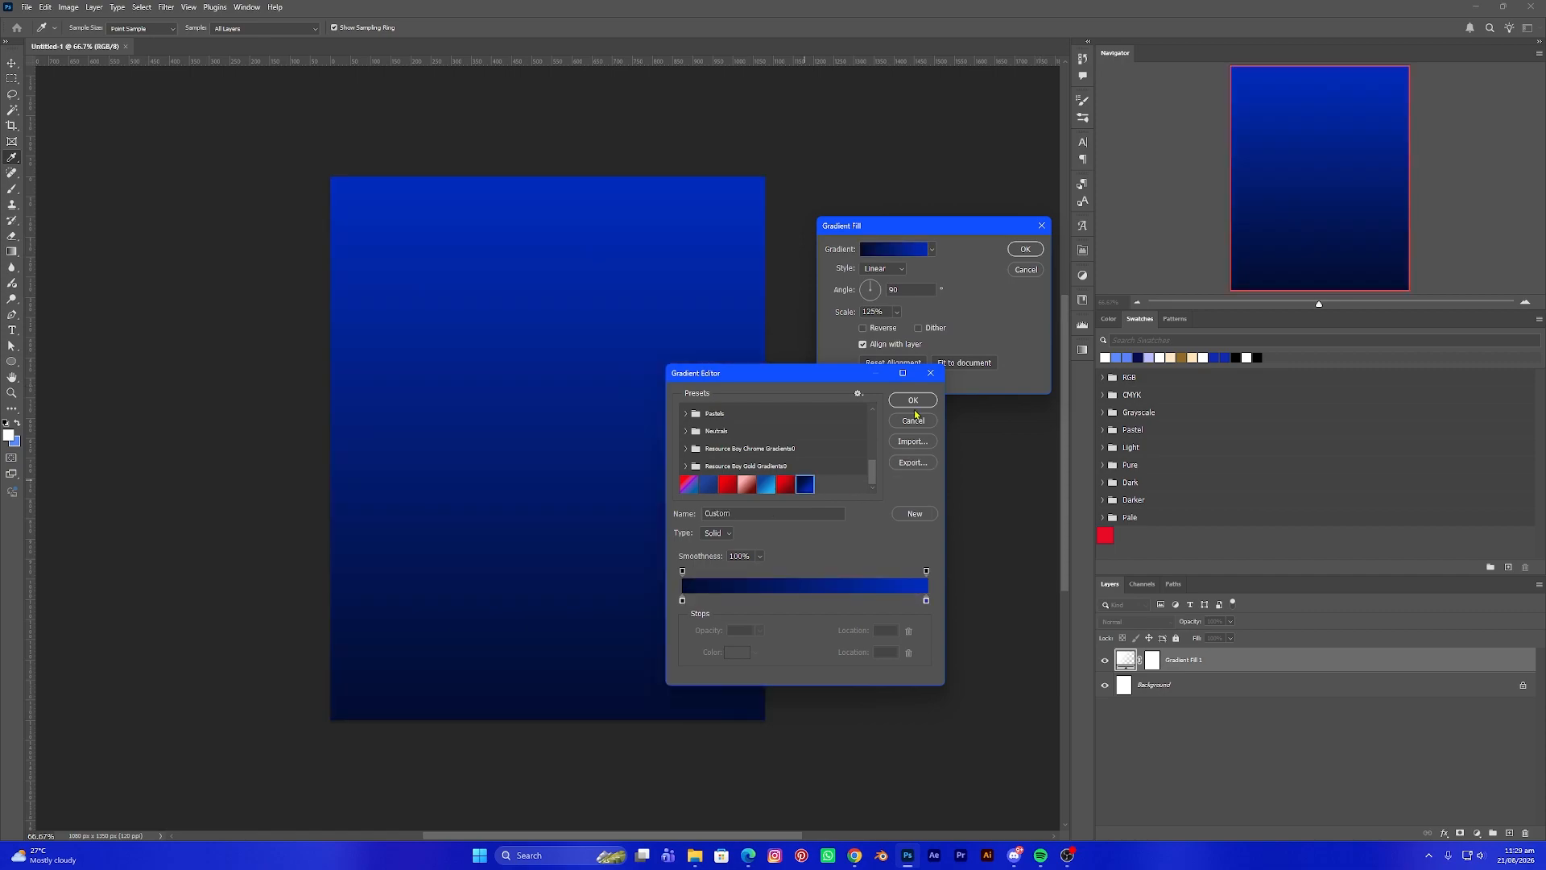
click(913, 401)
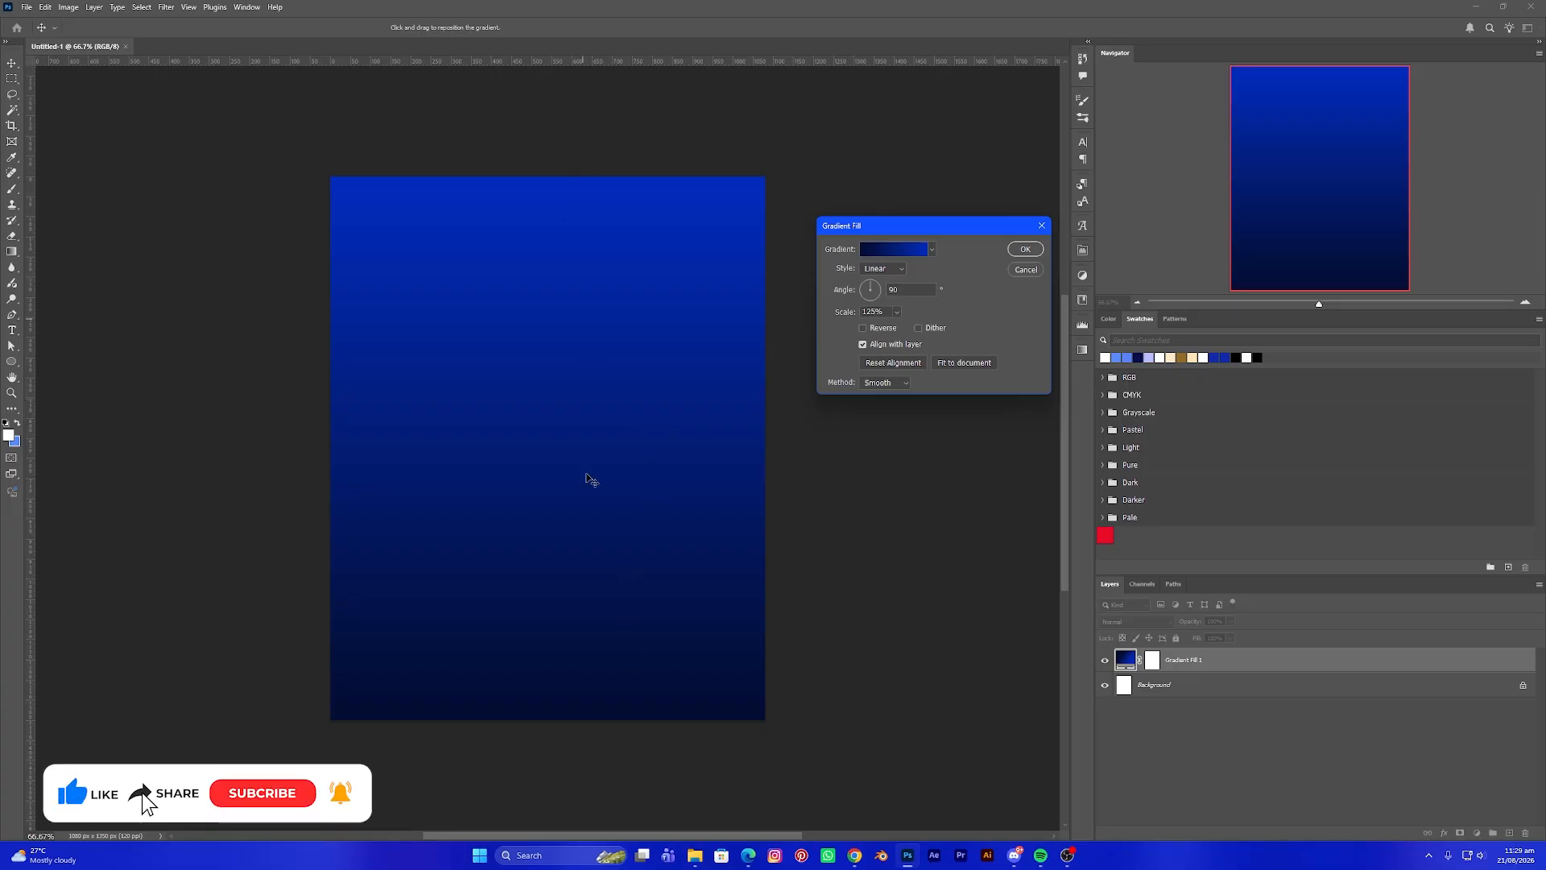
click(863, 328)
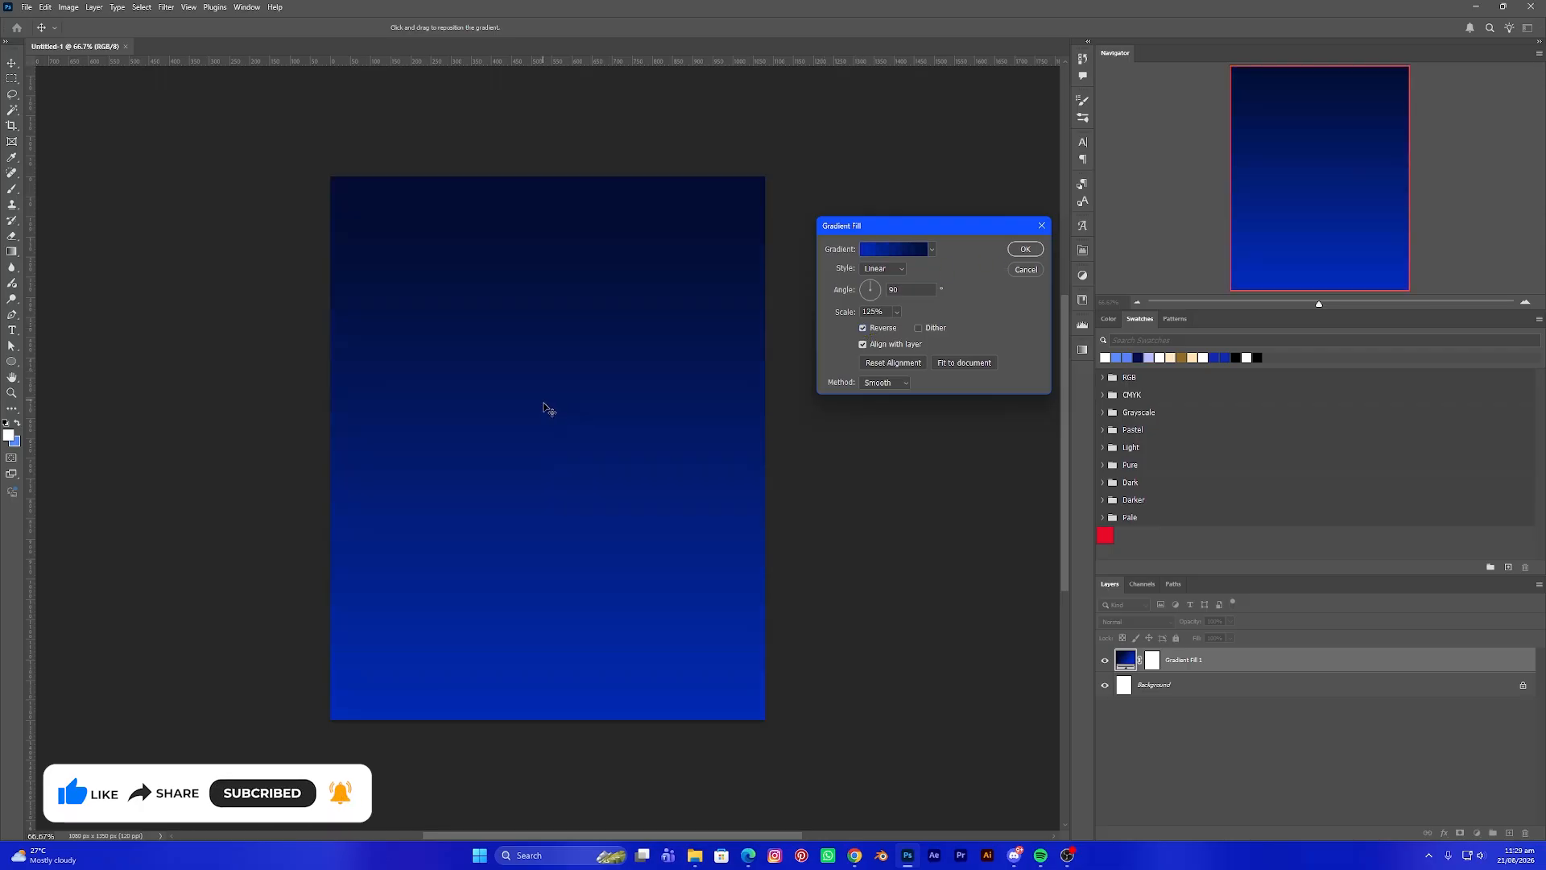
click(1013, 251)
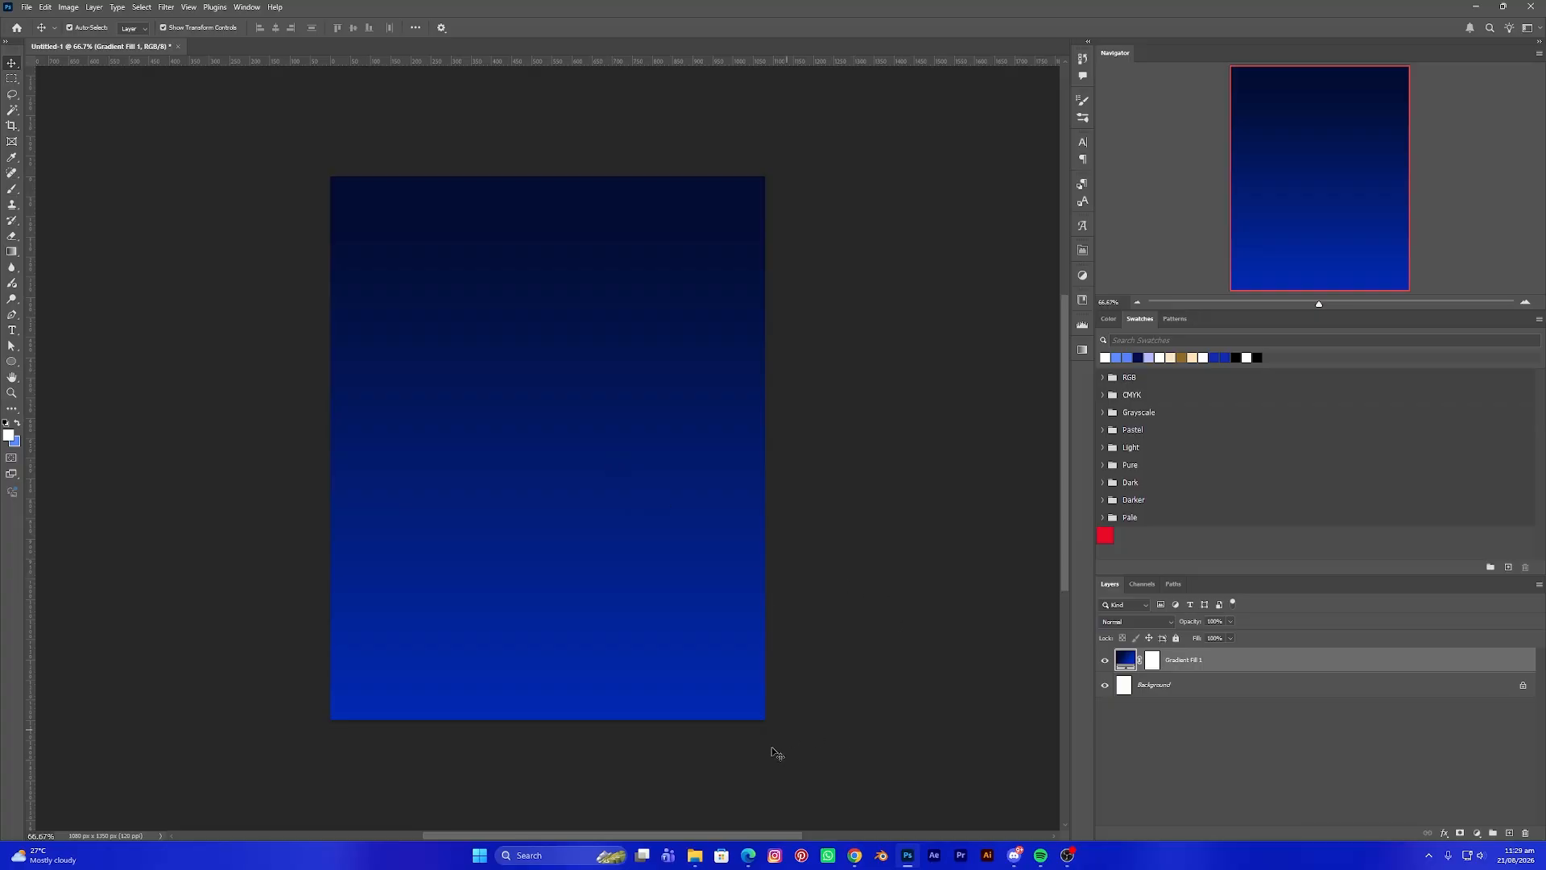
Place the school locker photo from the Back to School Party folder and scale it to span the full canvas height
mouse_move(699, 867)
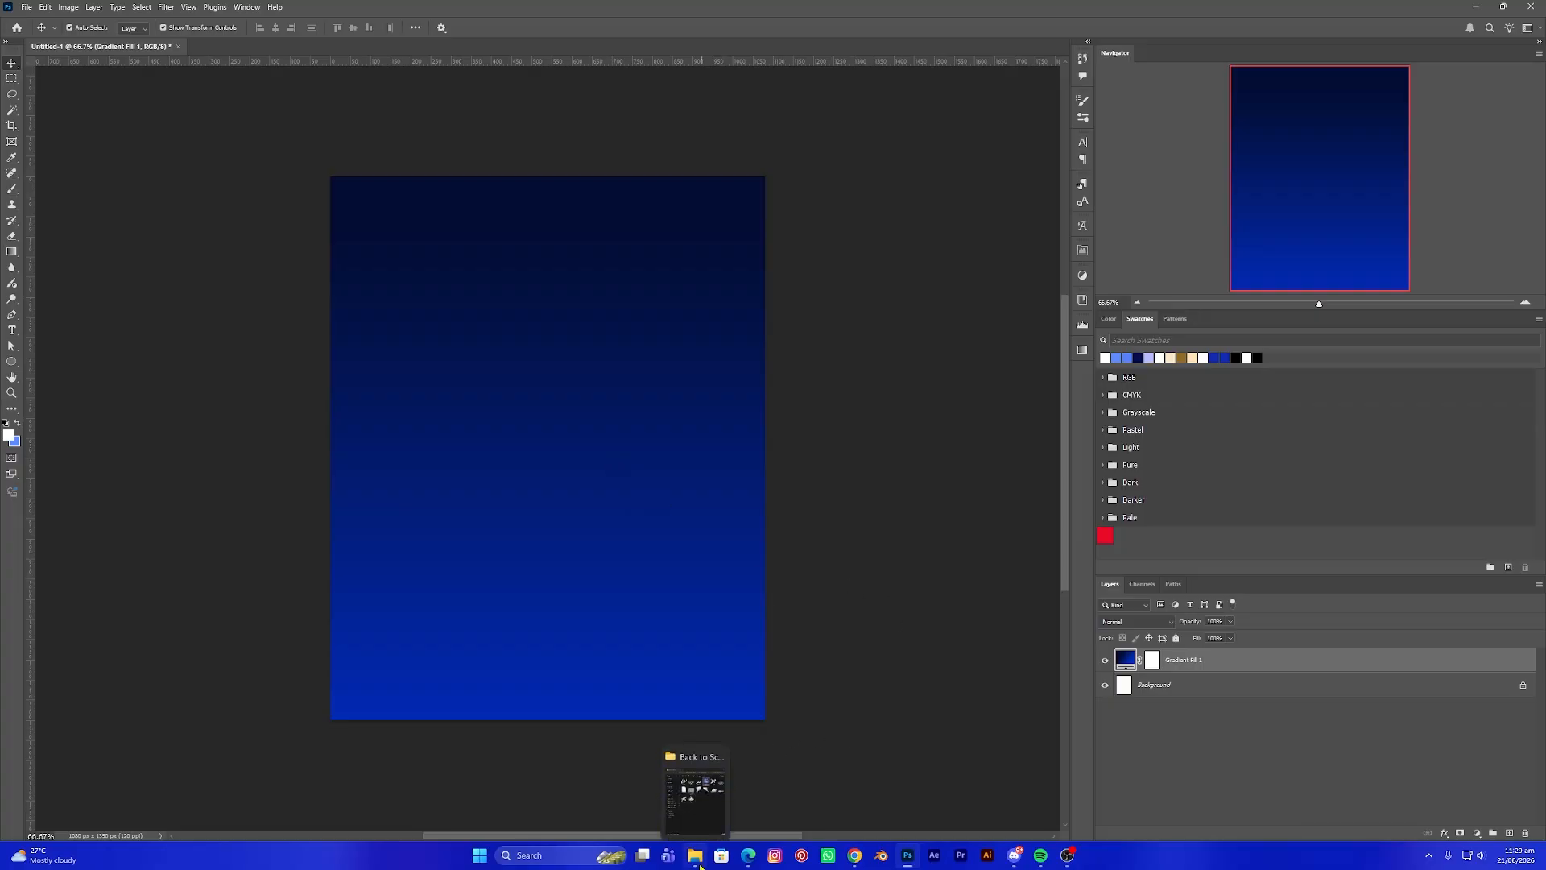
click(696, 795)
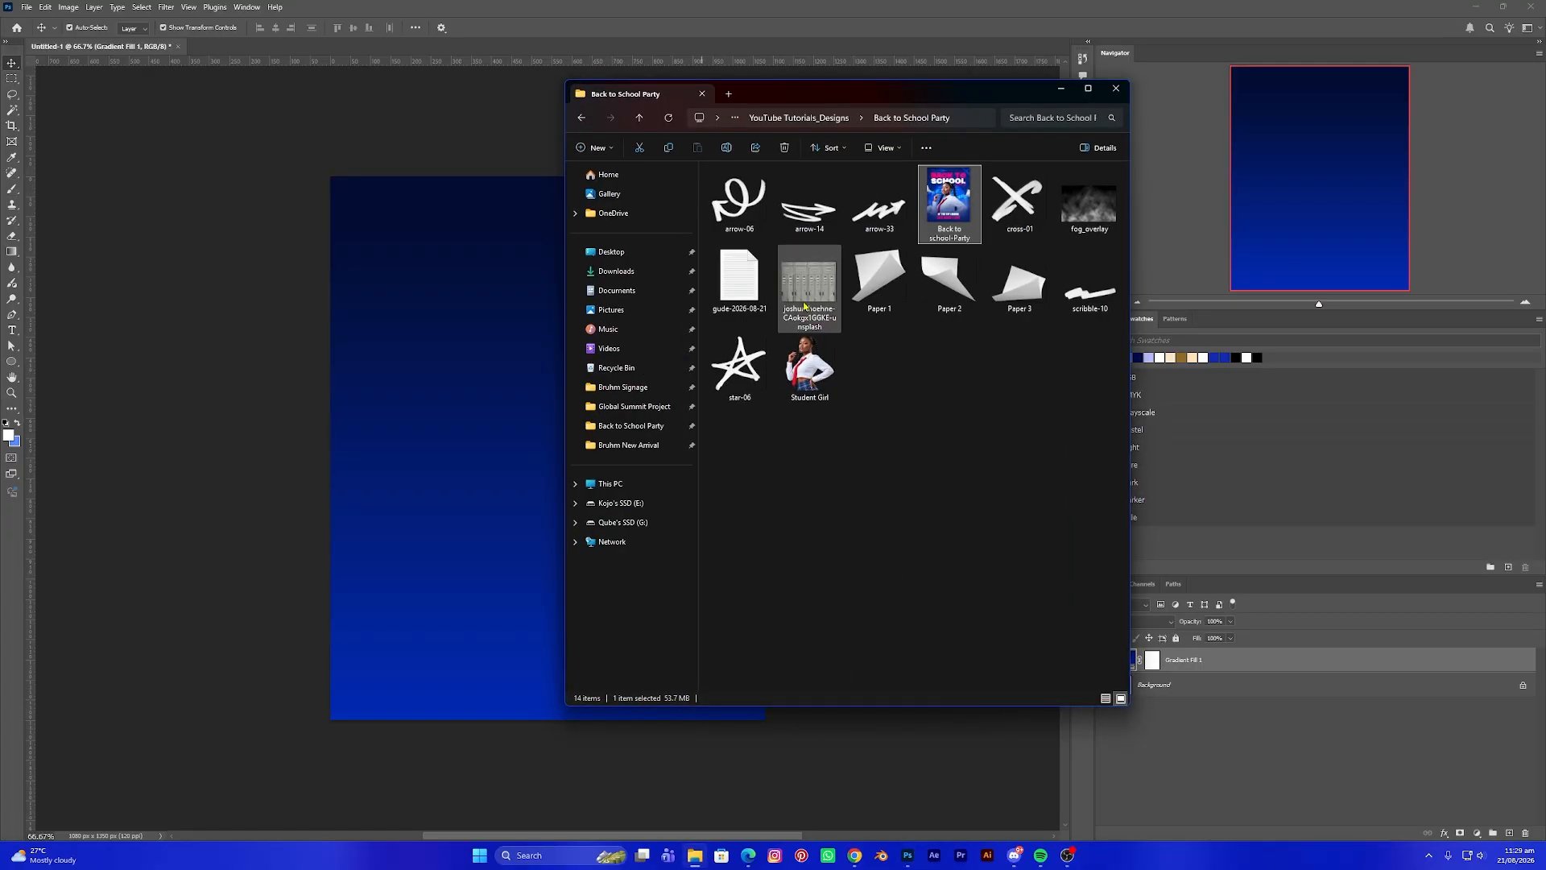
click(803, 275)
drag(815, 290, 435, 393)
drag(548, 291, 560, 182)
drag(548, 606, 548, 719)
key(Return)
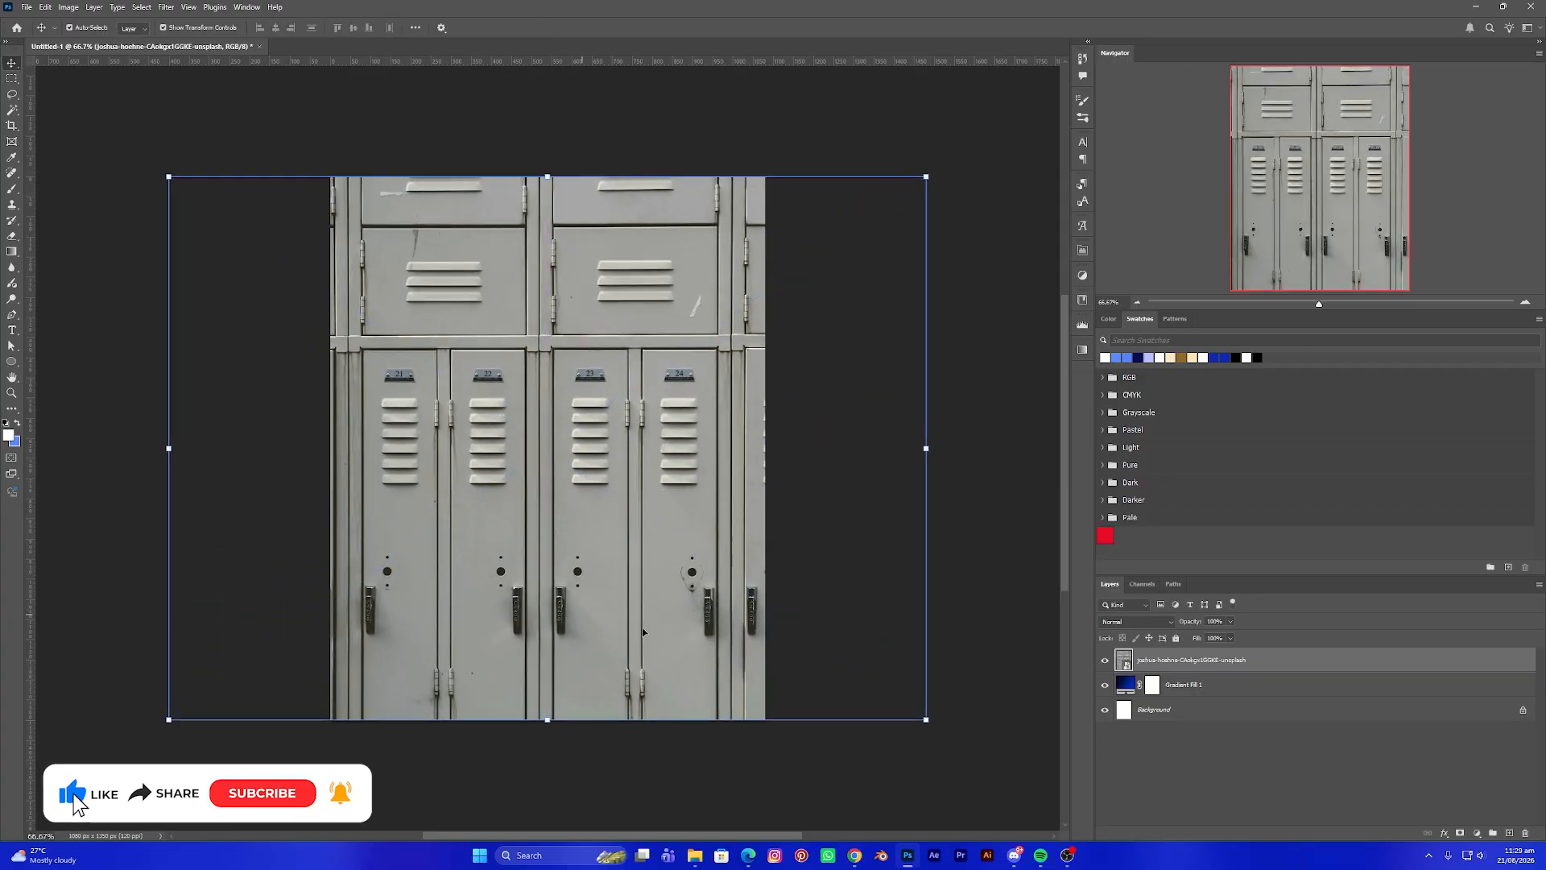
Set the locker photo's blend mode to Soft Light and apply a Field Blur of 3 px to it
click(1141, 624)
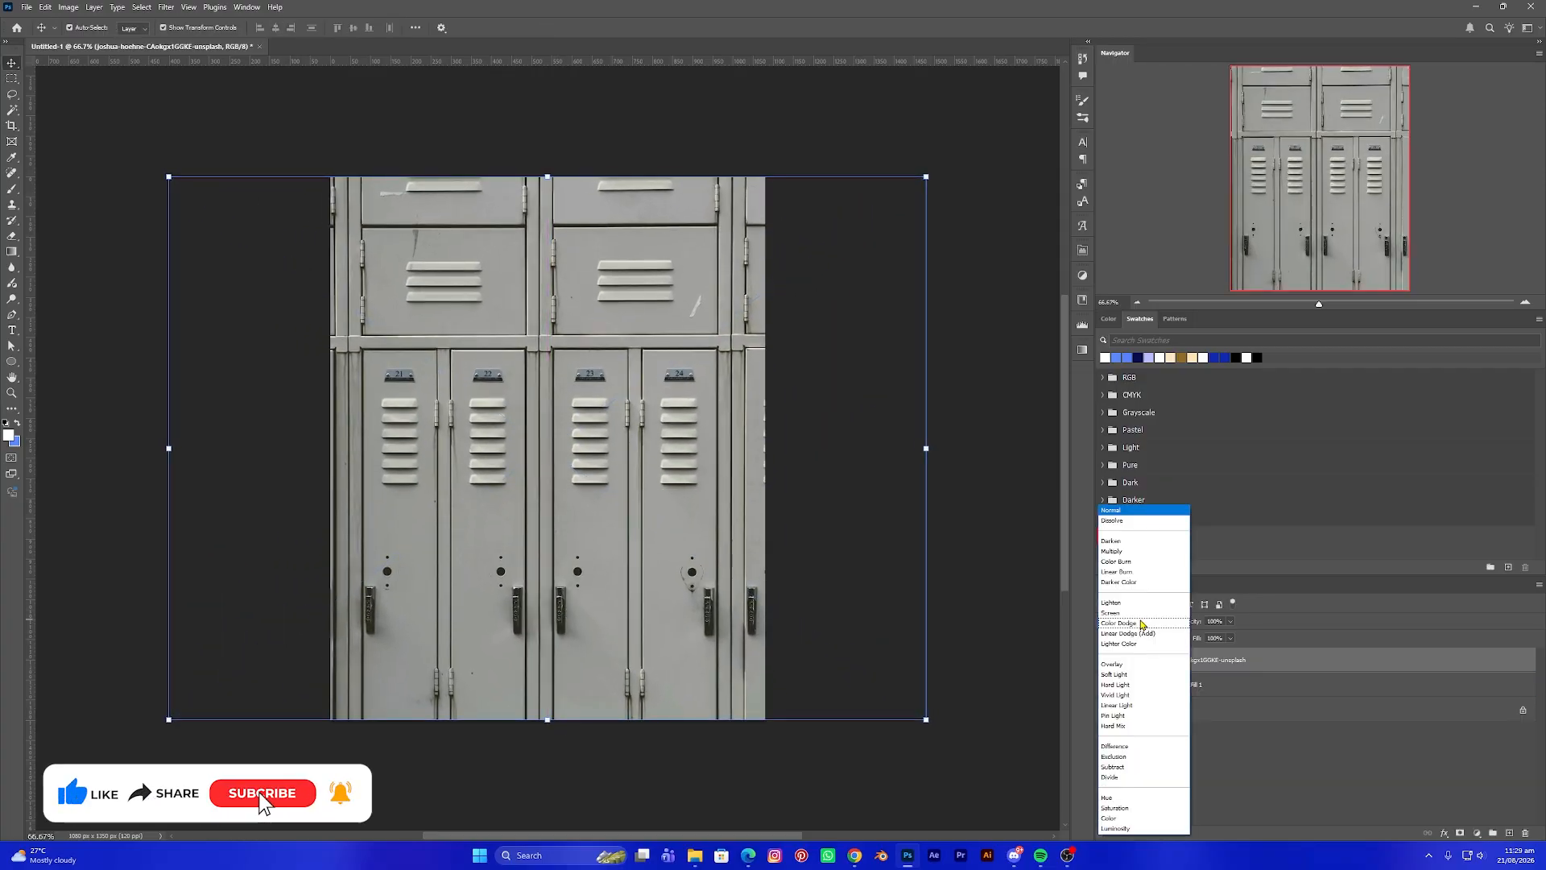
click(1117, 675)
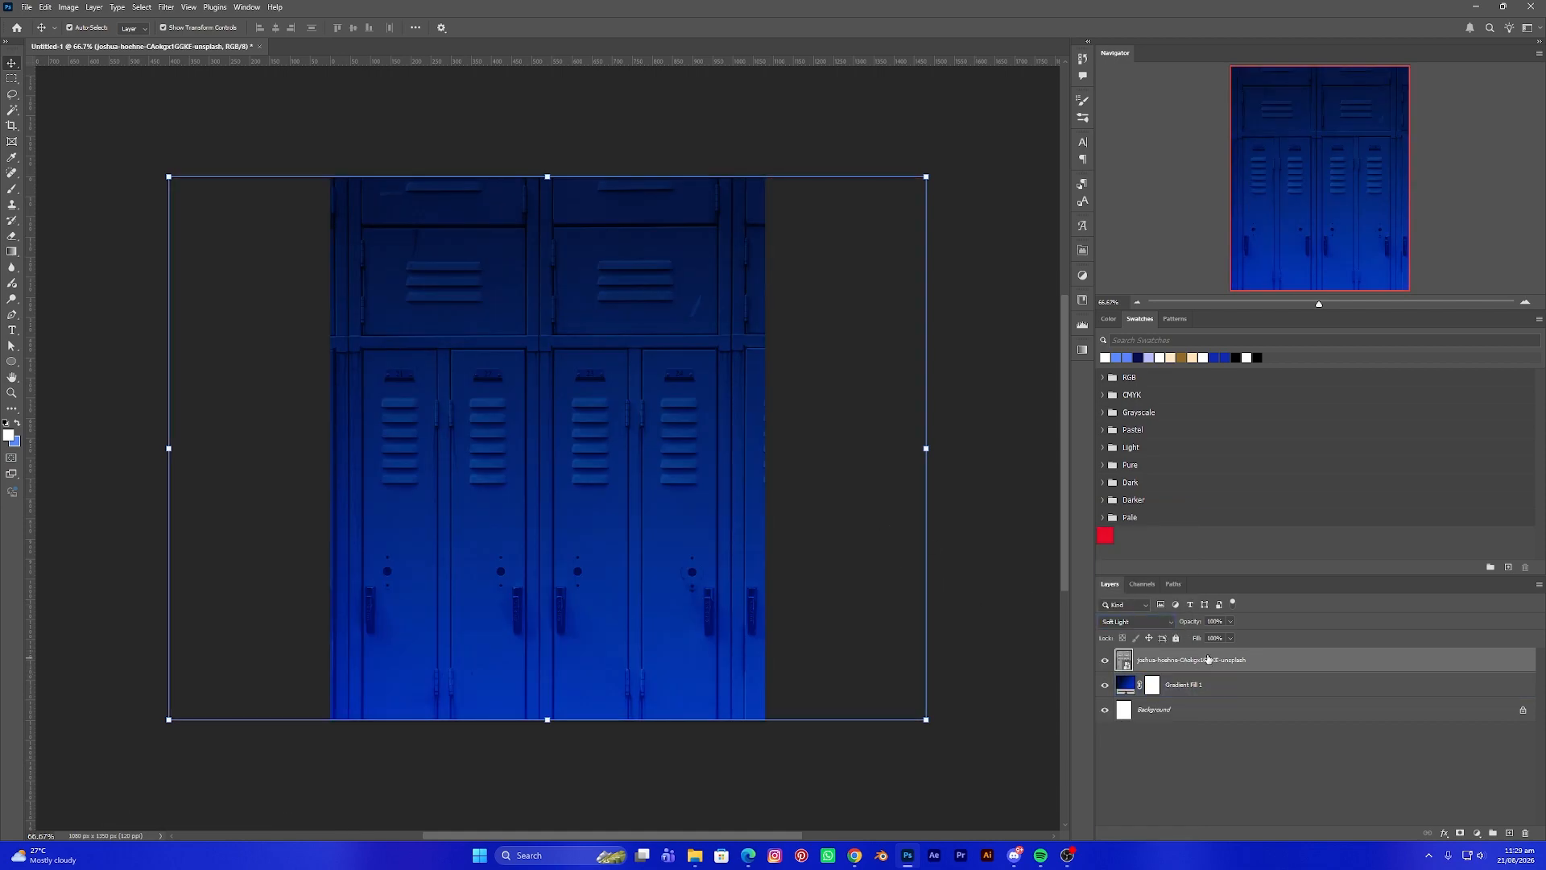
click(165, 8)
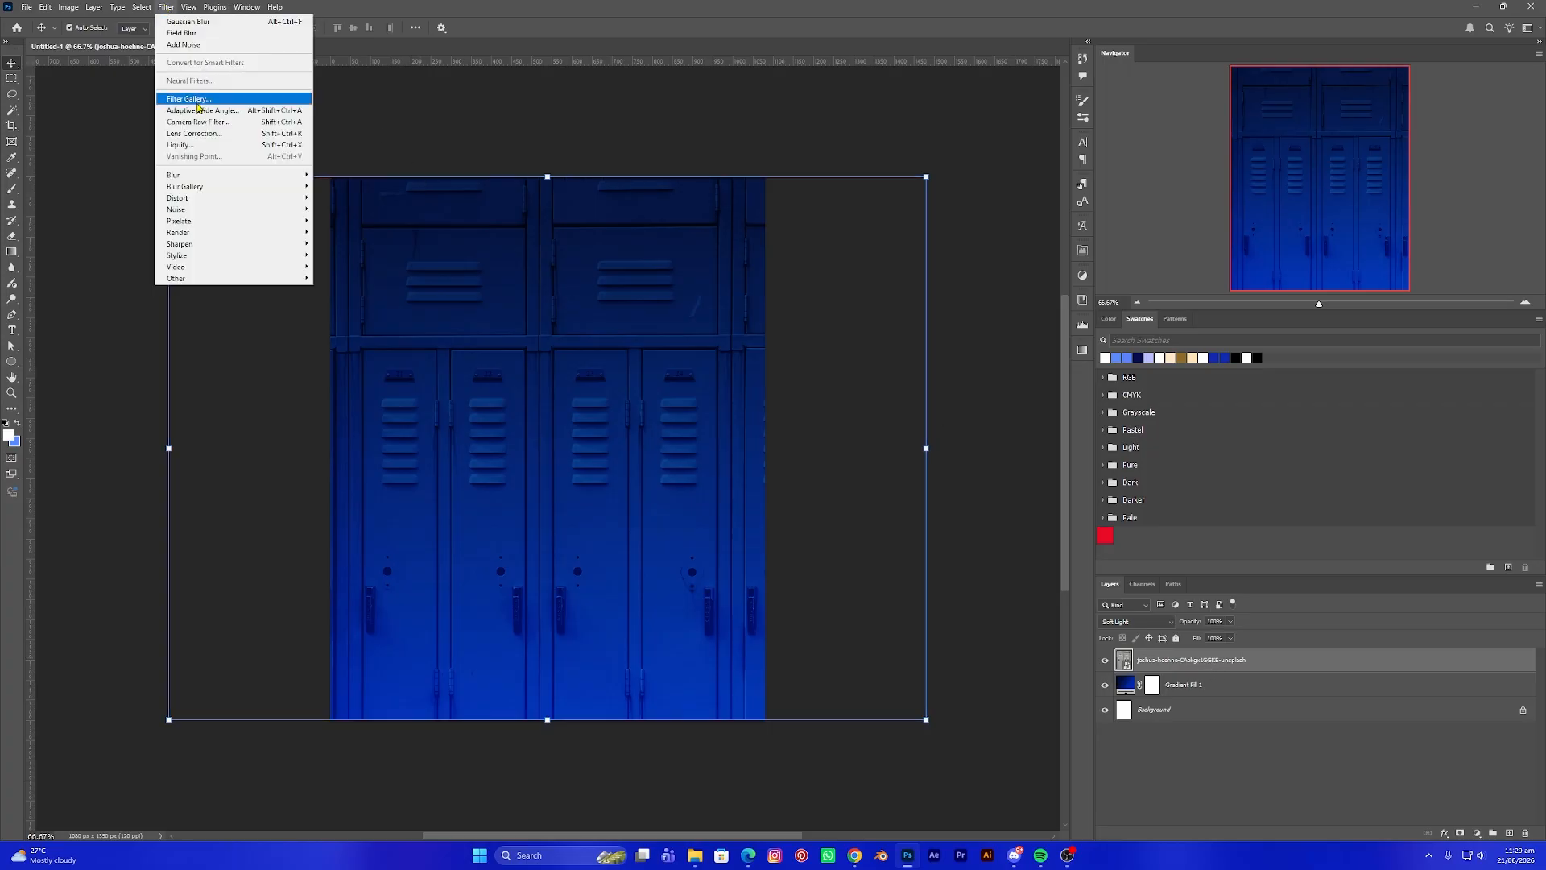
mouse_move(250, 190)
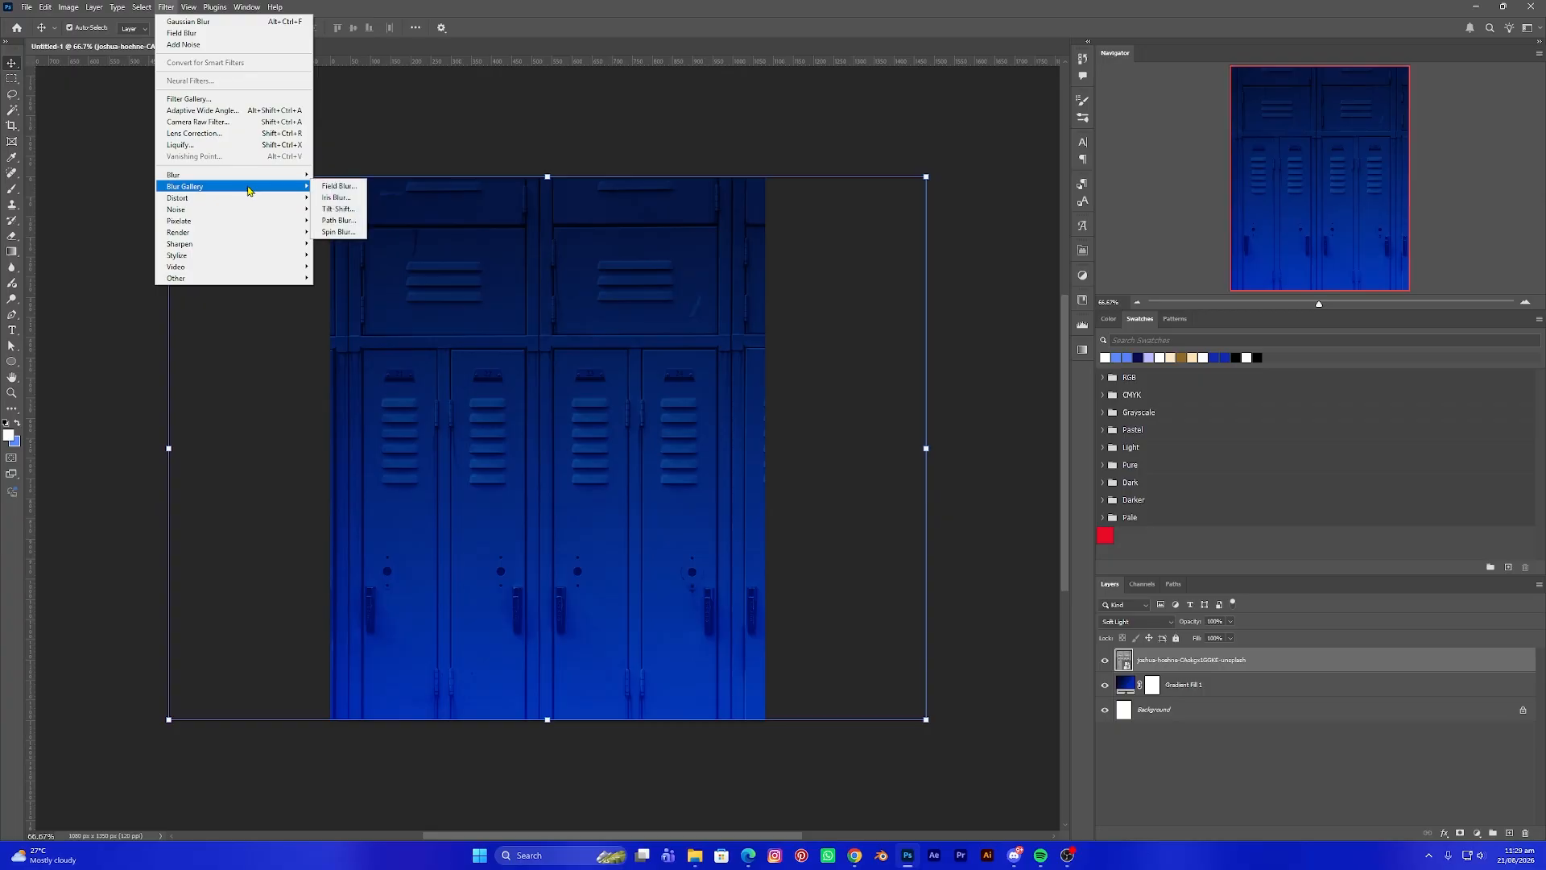
click(337, 188)
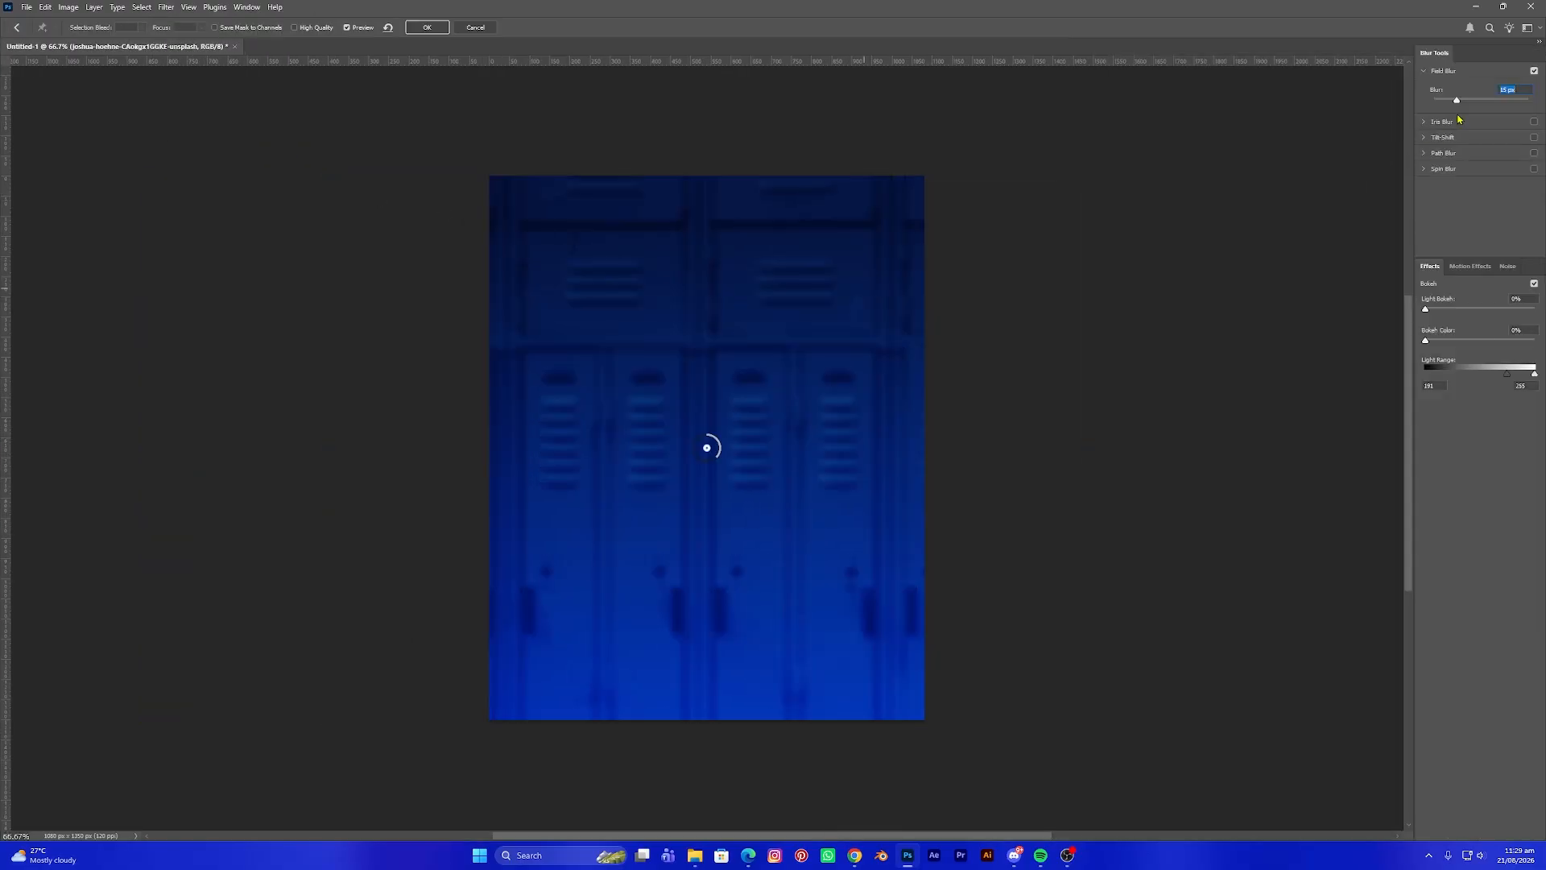
drag(1457, 103, 1441, 110)
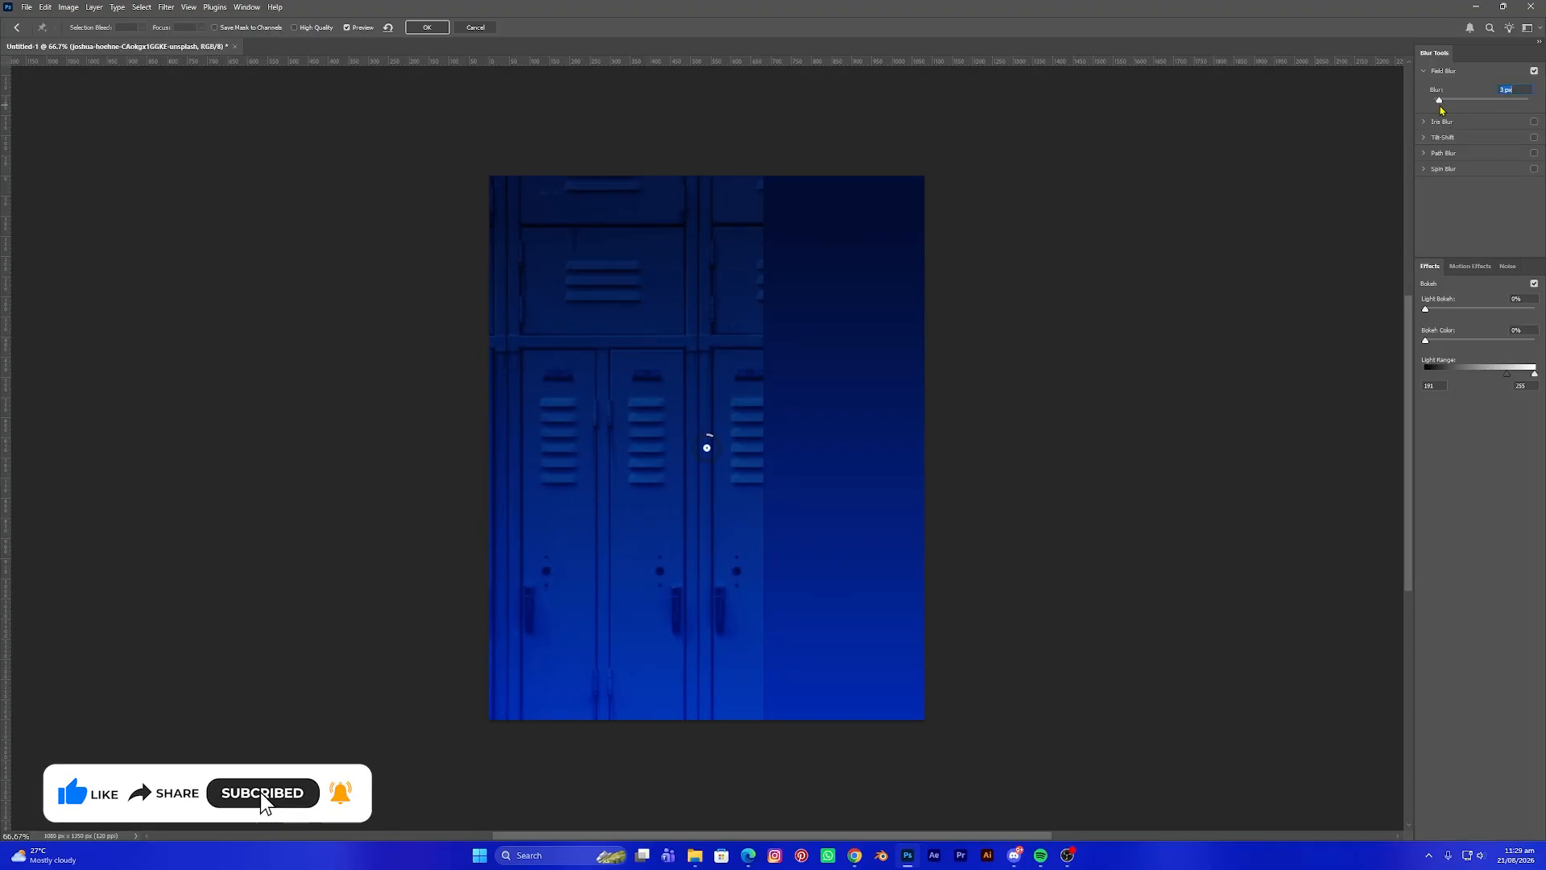
click(431, 30)
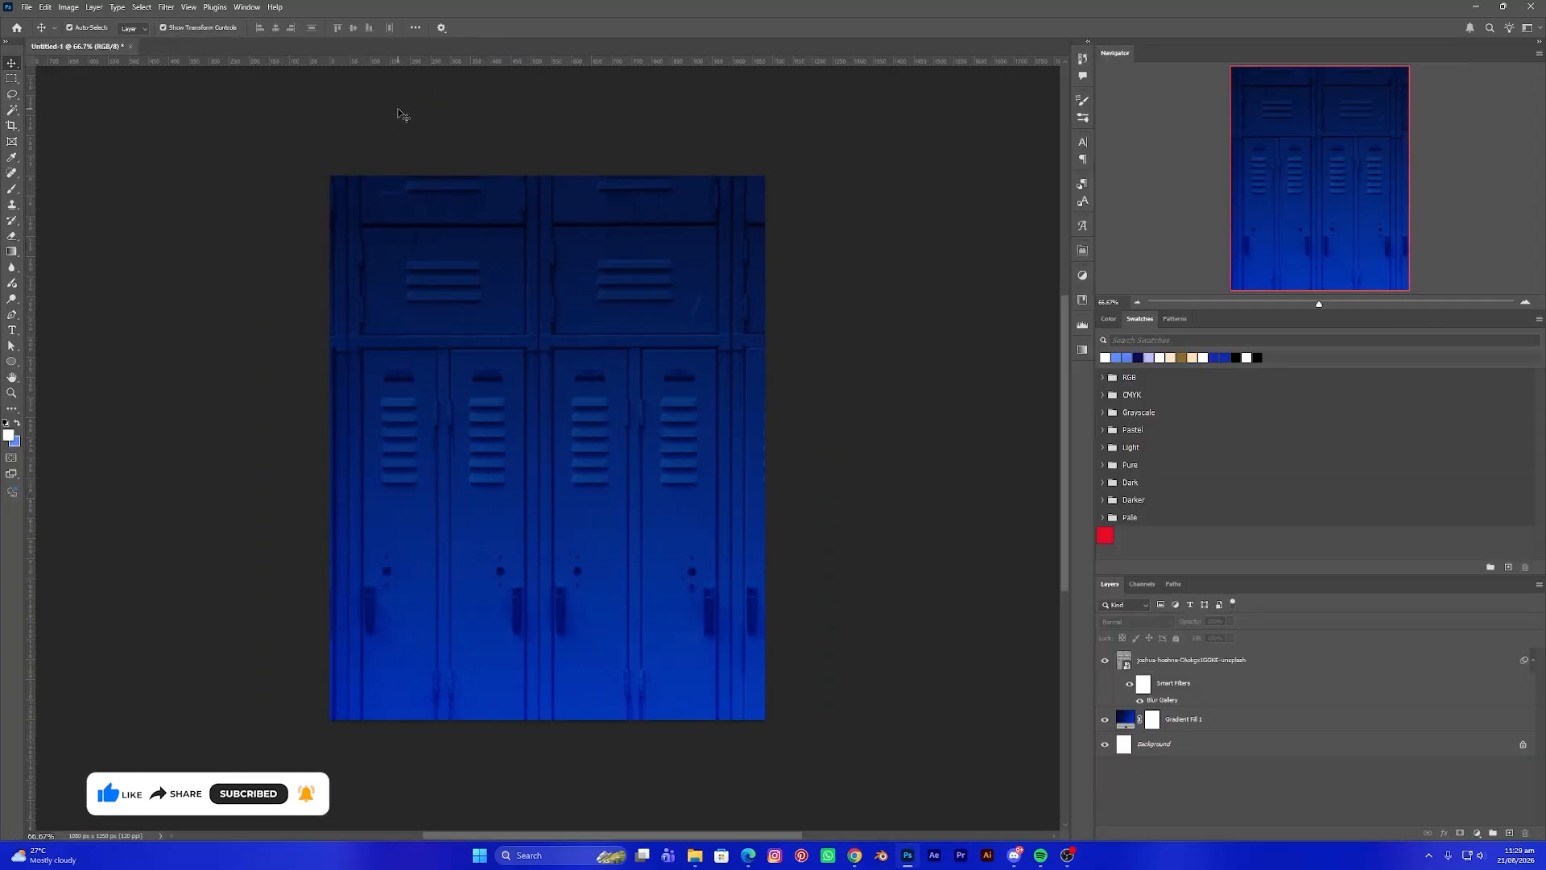
Collapse the locker layer's smart filter list and add a new empty layer above it
click(902, 426)
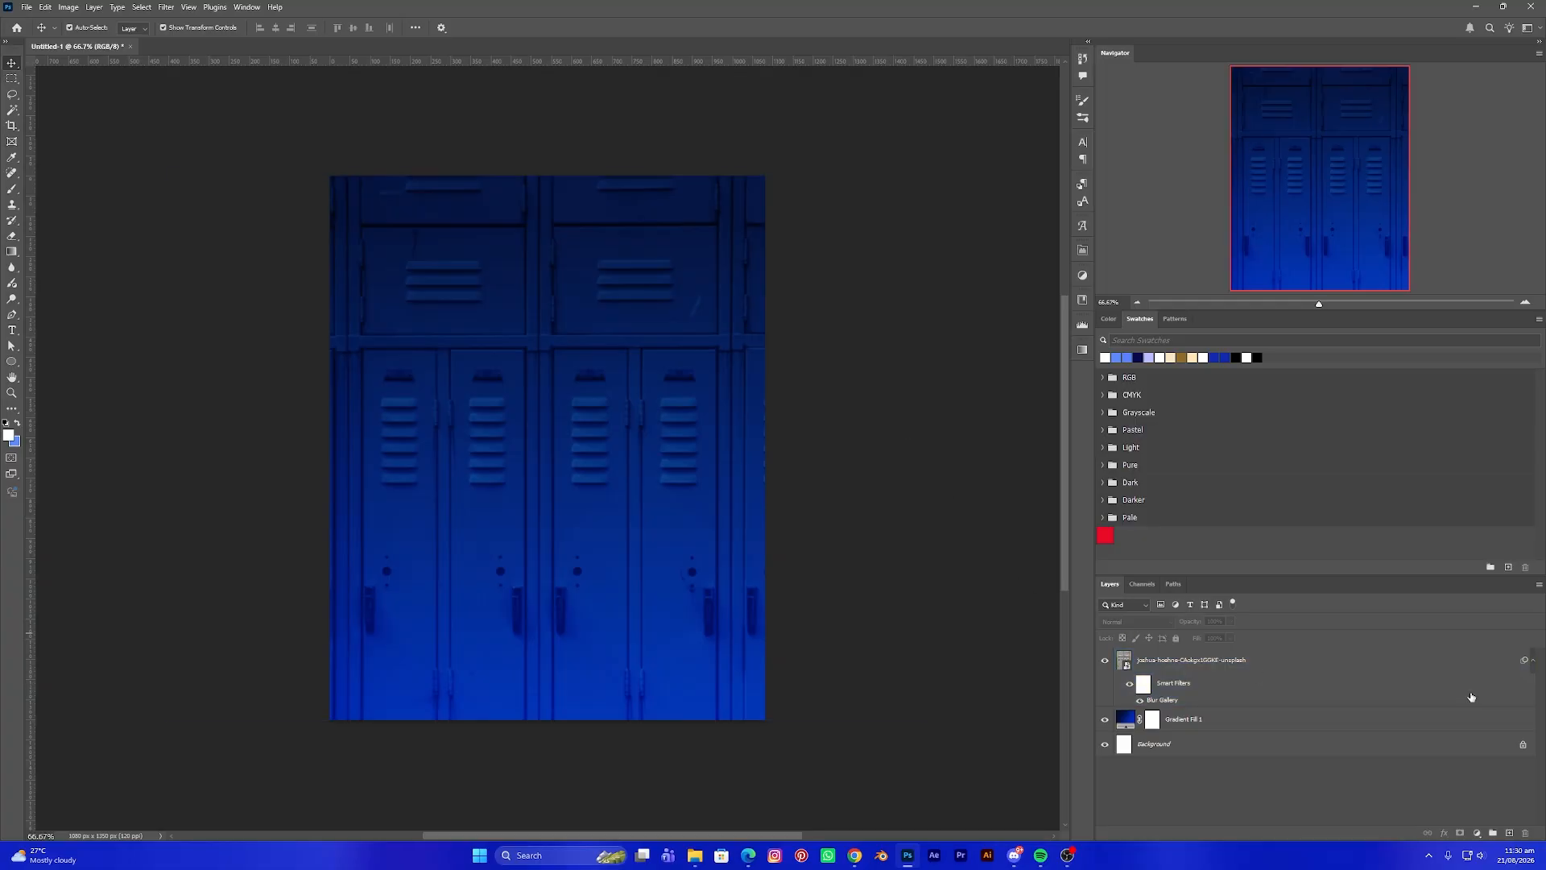
click(1533, 666)
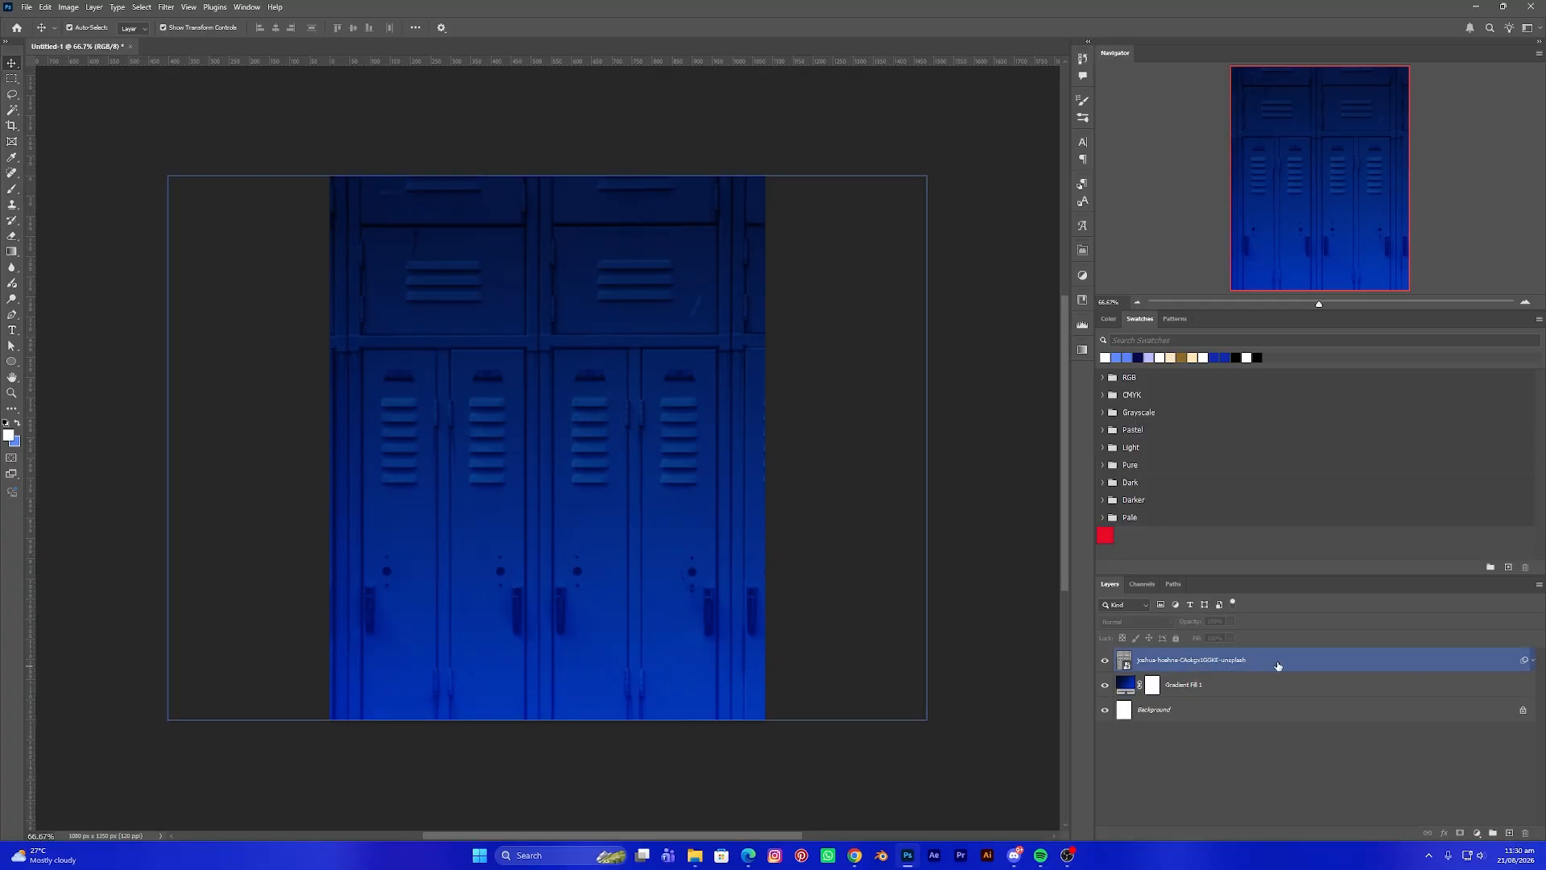
click(1401, 785)
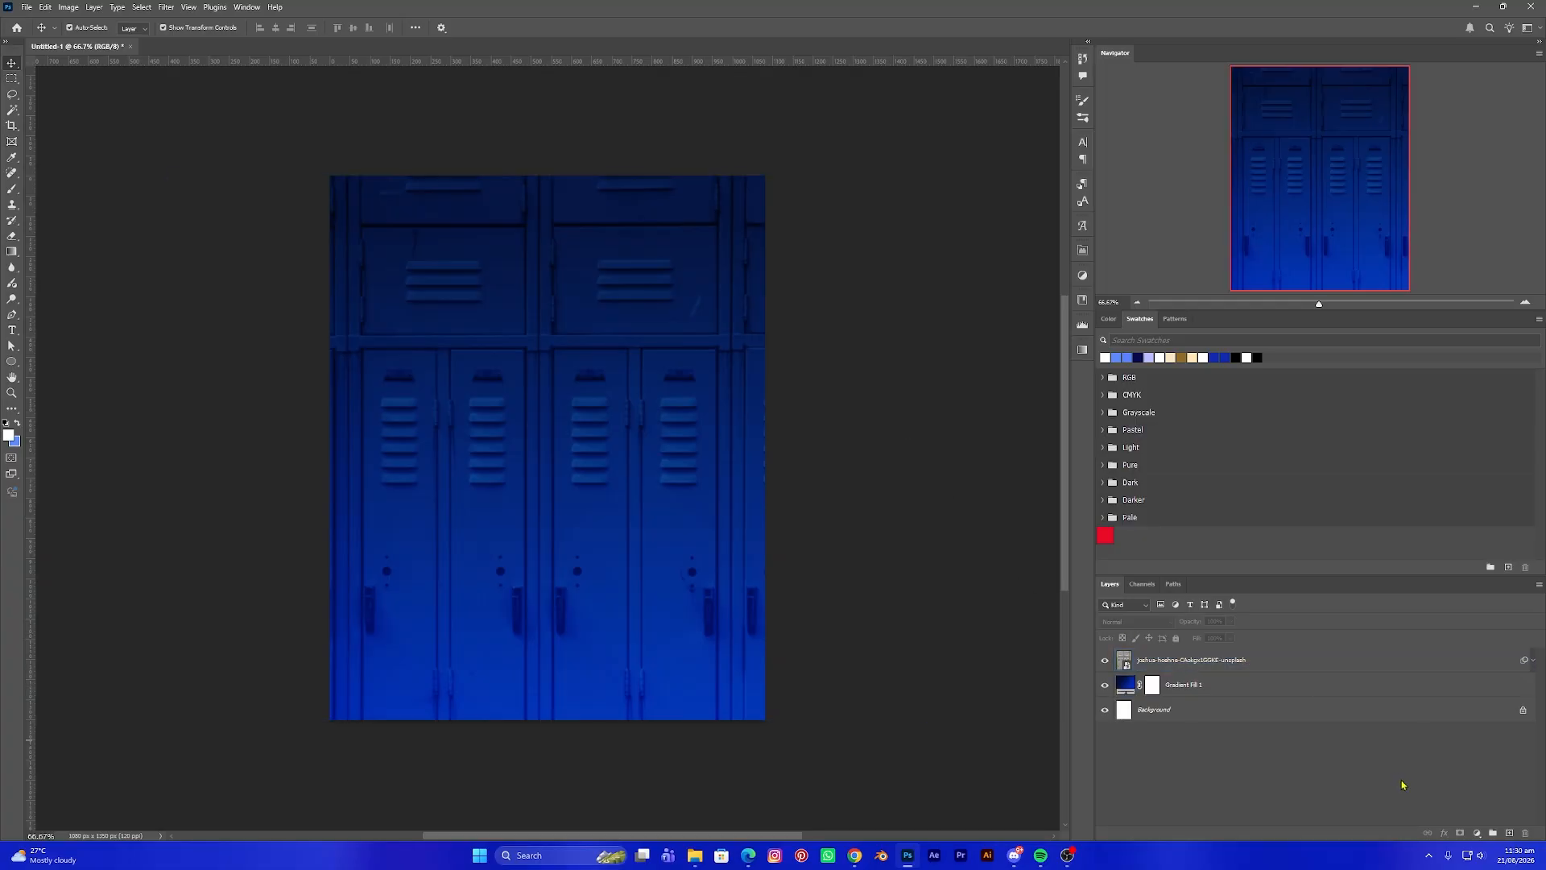
key(ctrl+z)
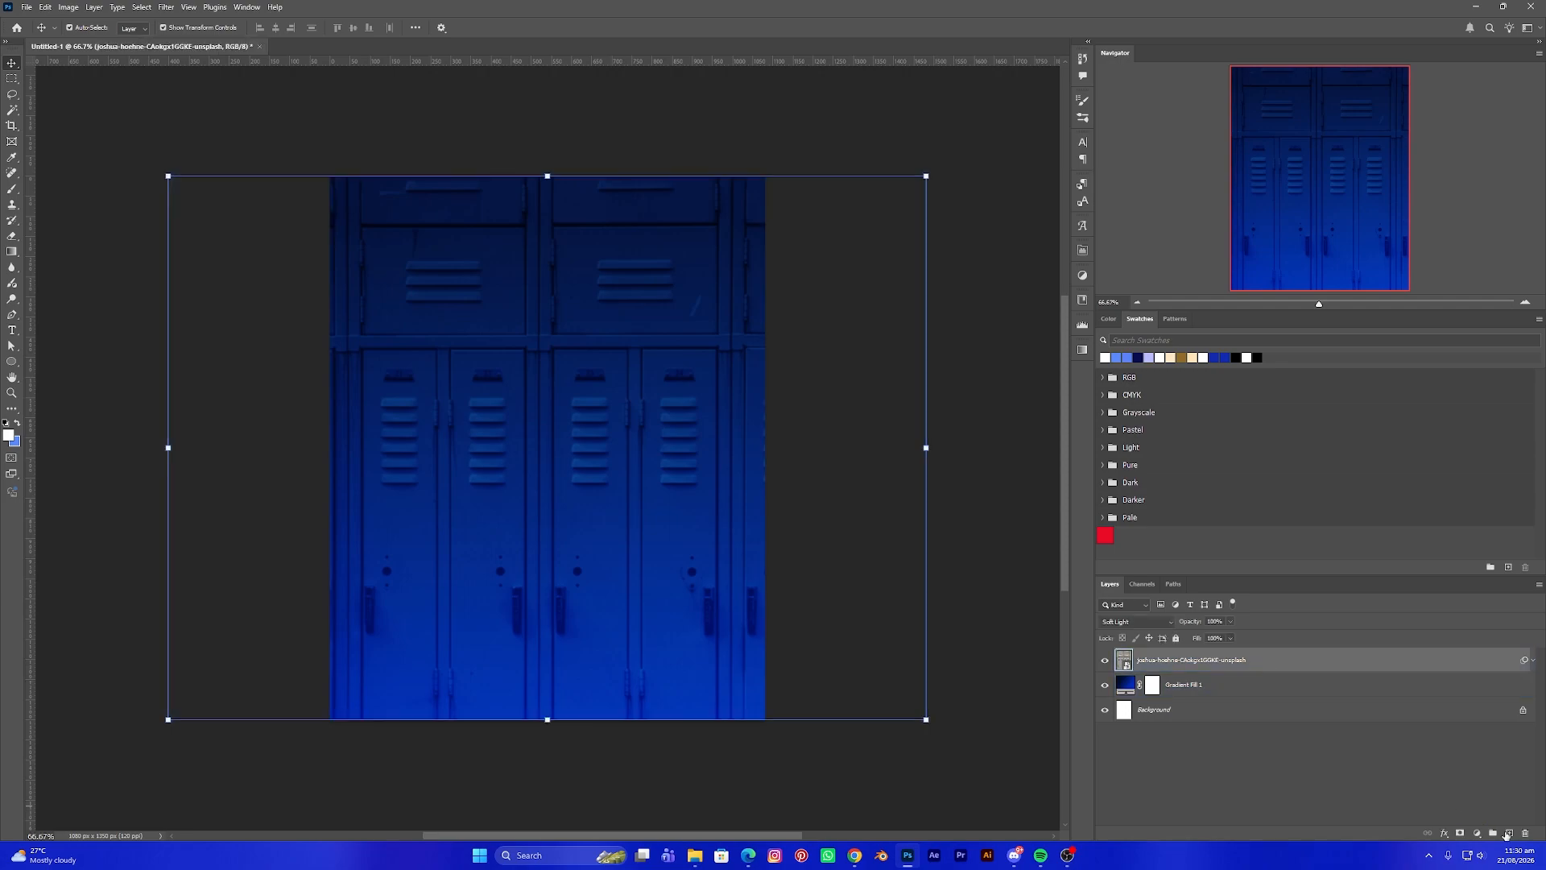
click(1508, 834)
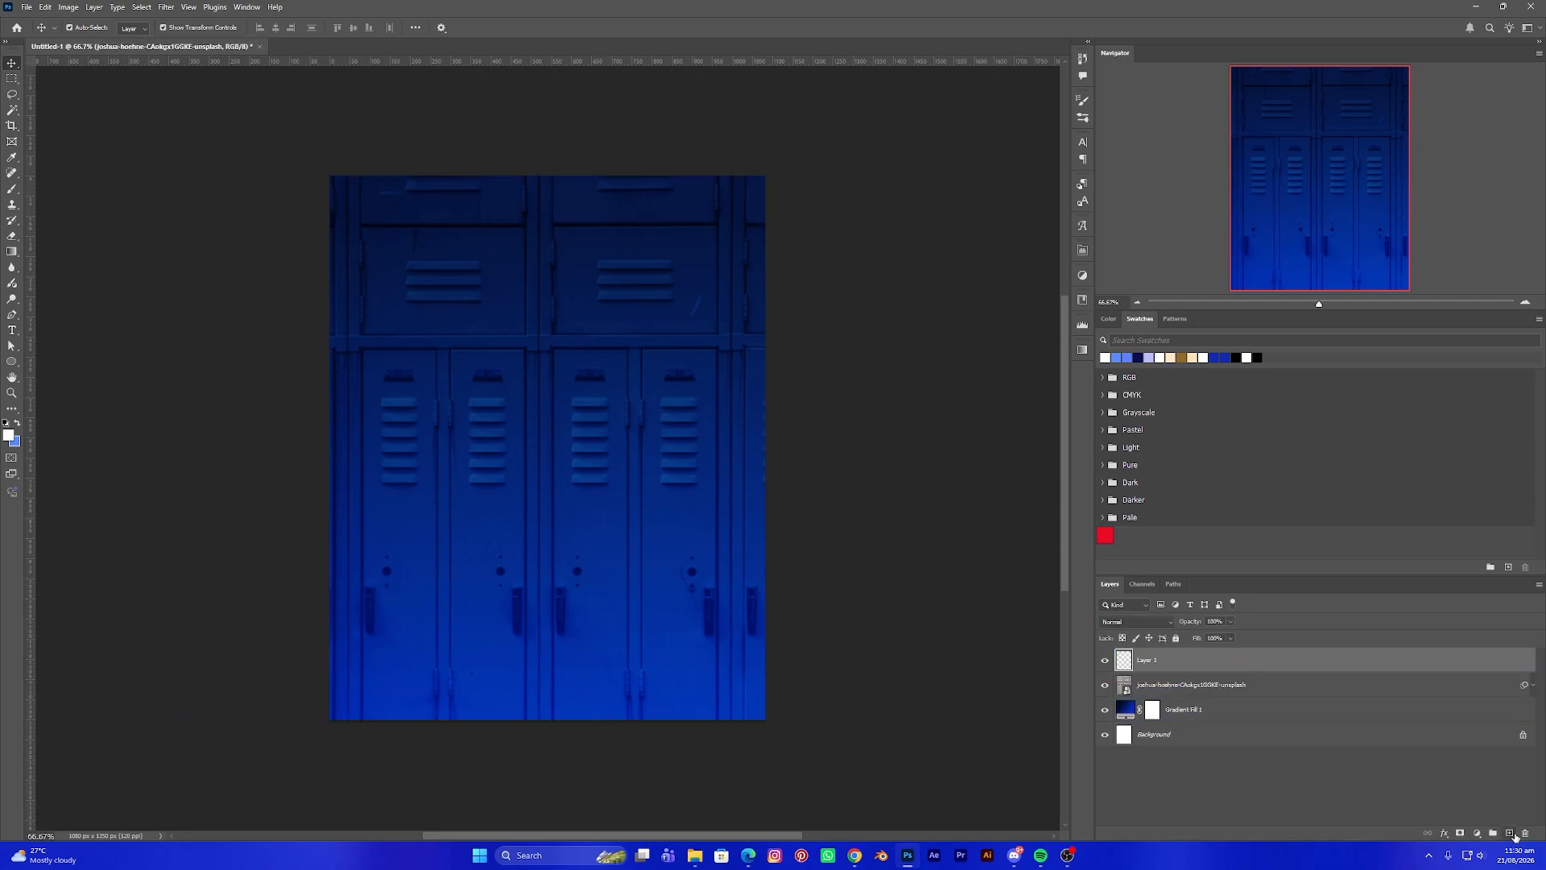
Set the foreground color to light blue #7199ff and fill the new empty layer with it
click(9, 438)
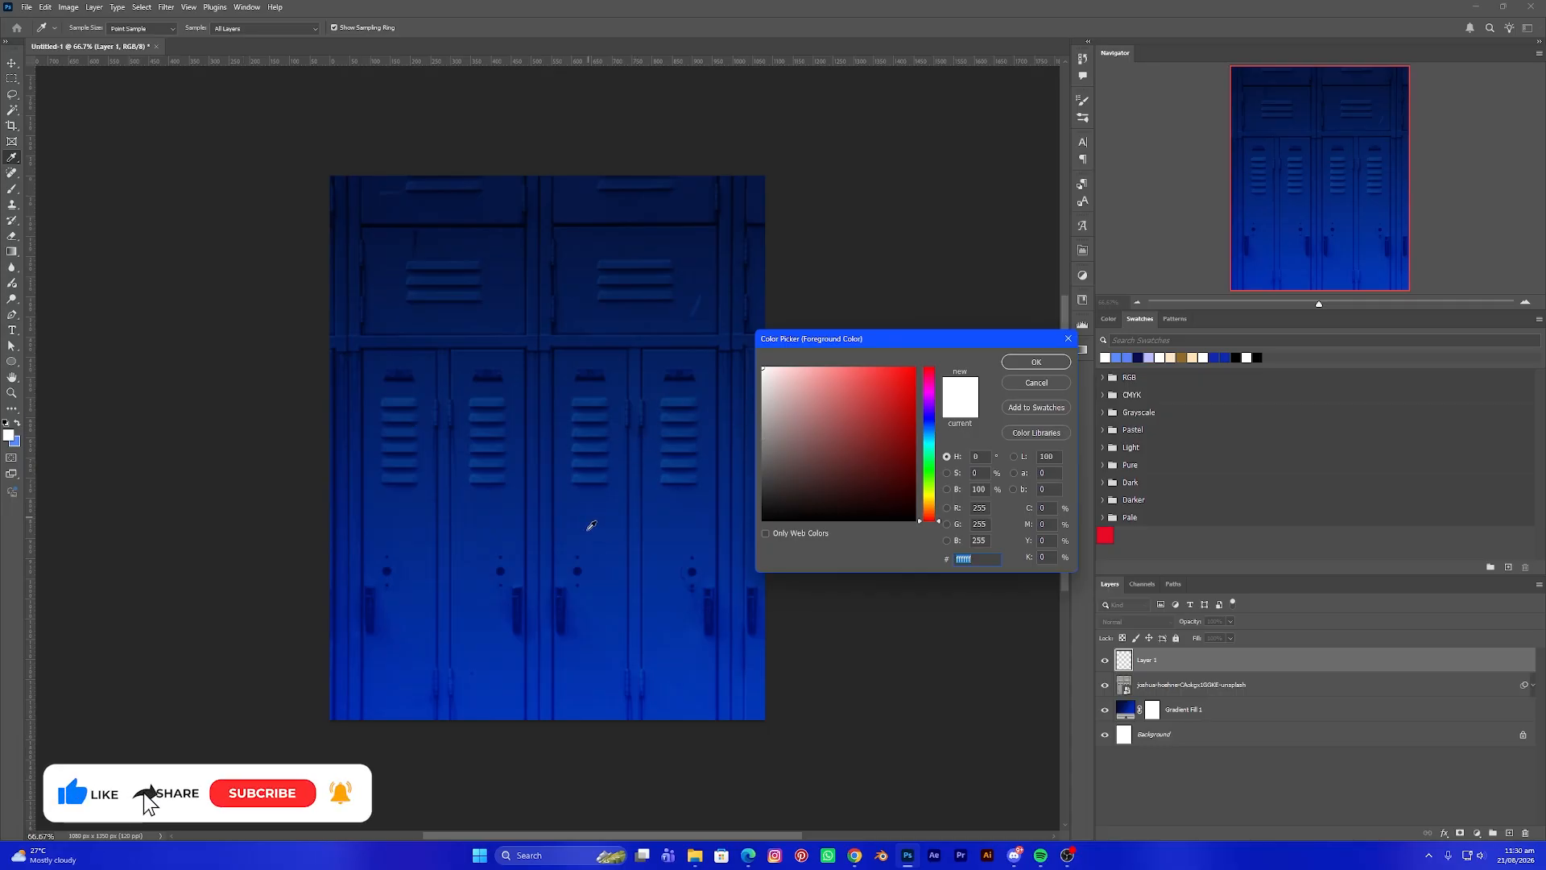
click(595, 658)
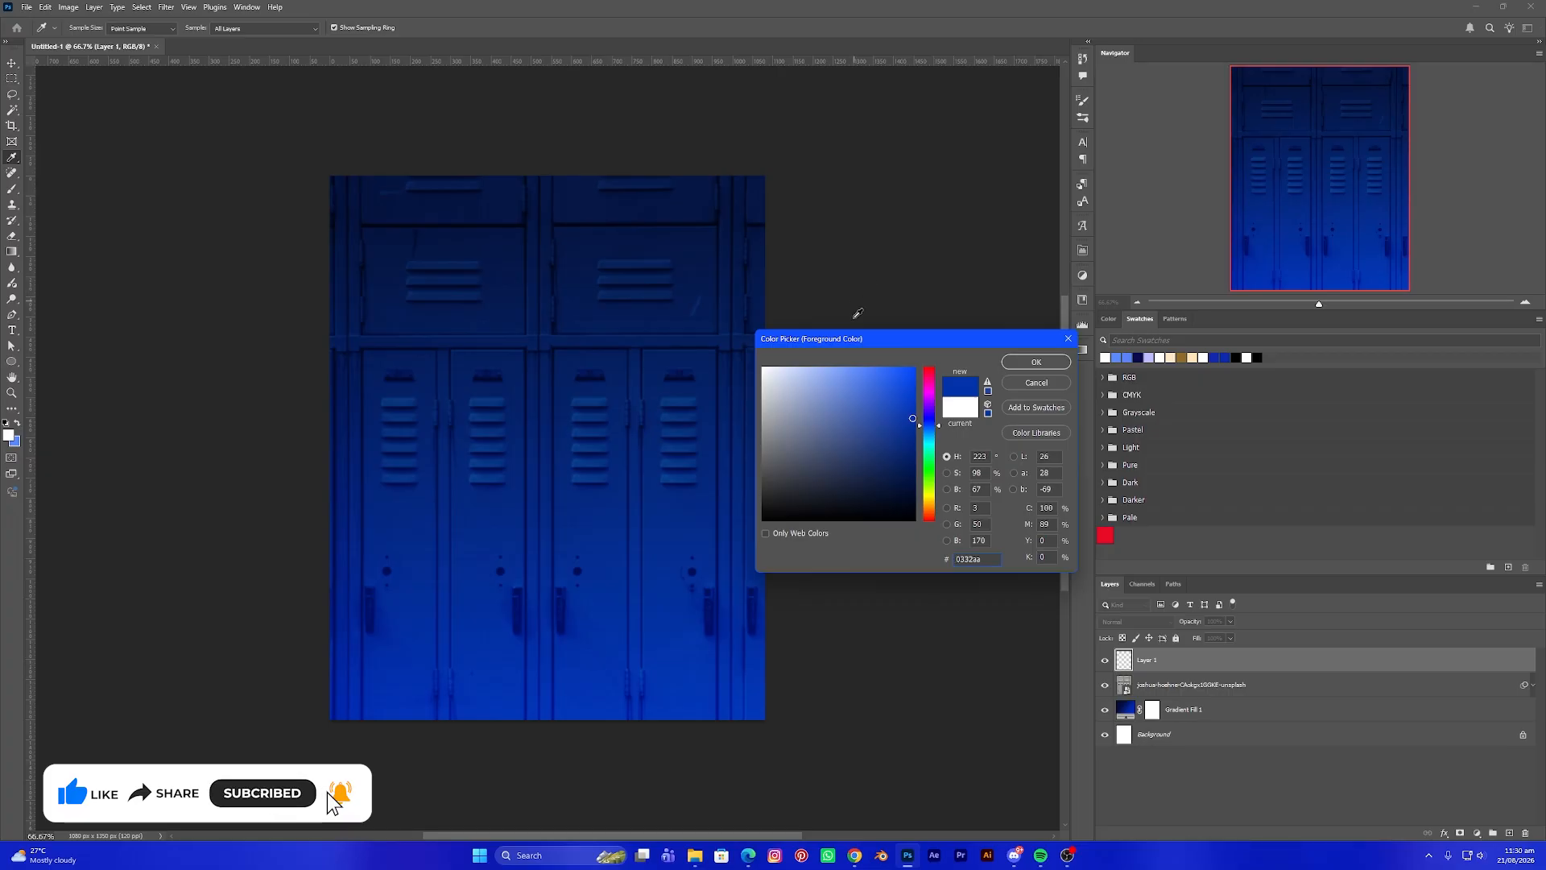
click(843, 370)
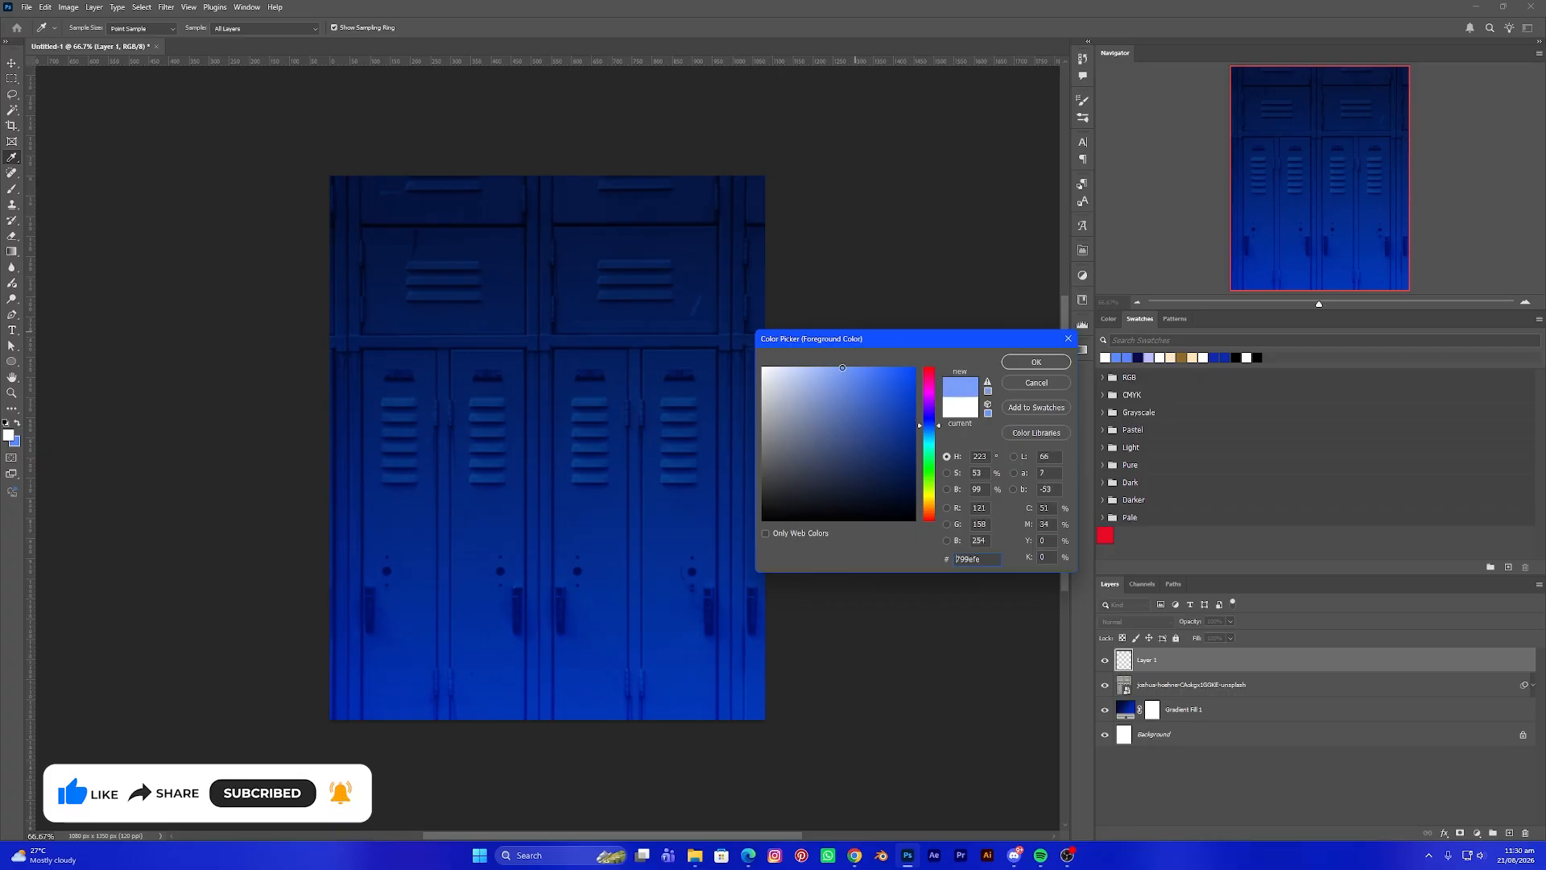
drag(849, 367, 849, 367)
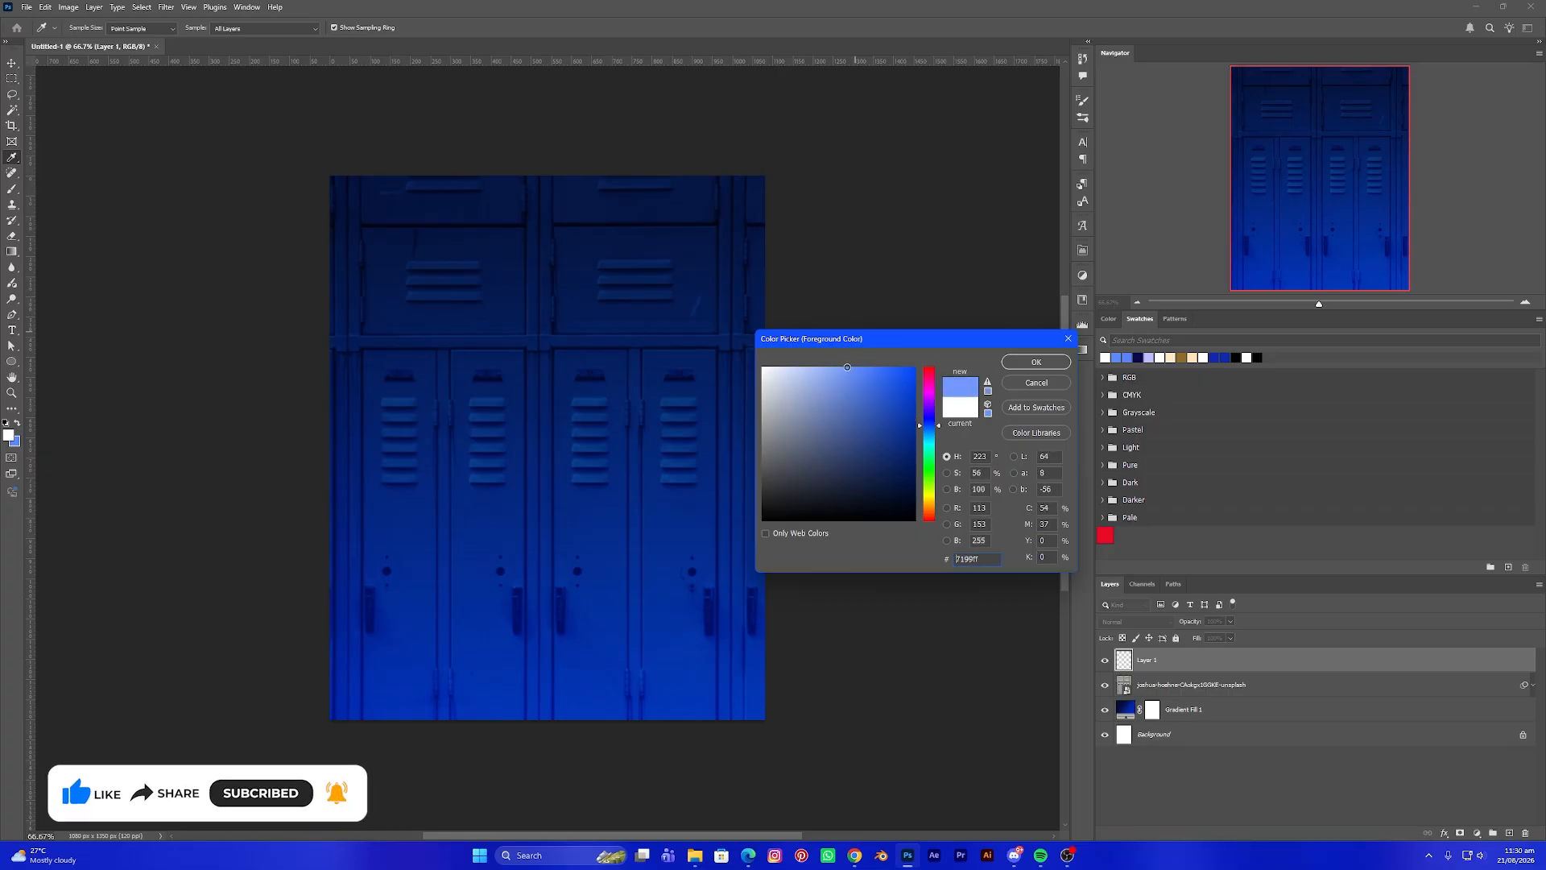
click(1012, 366)
key(v)
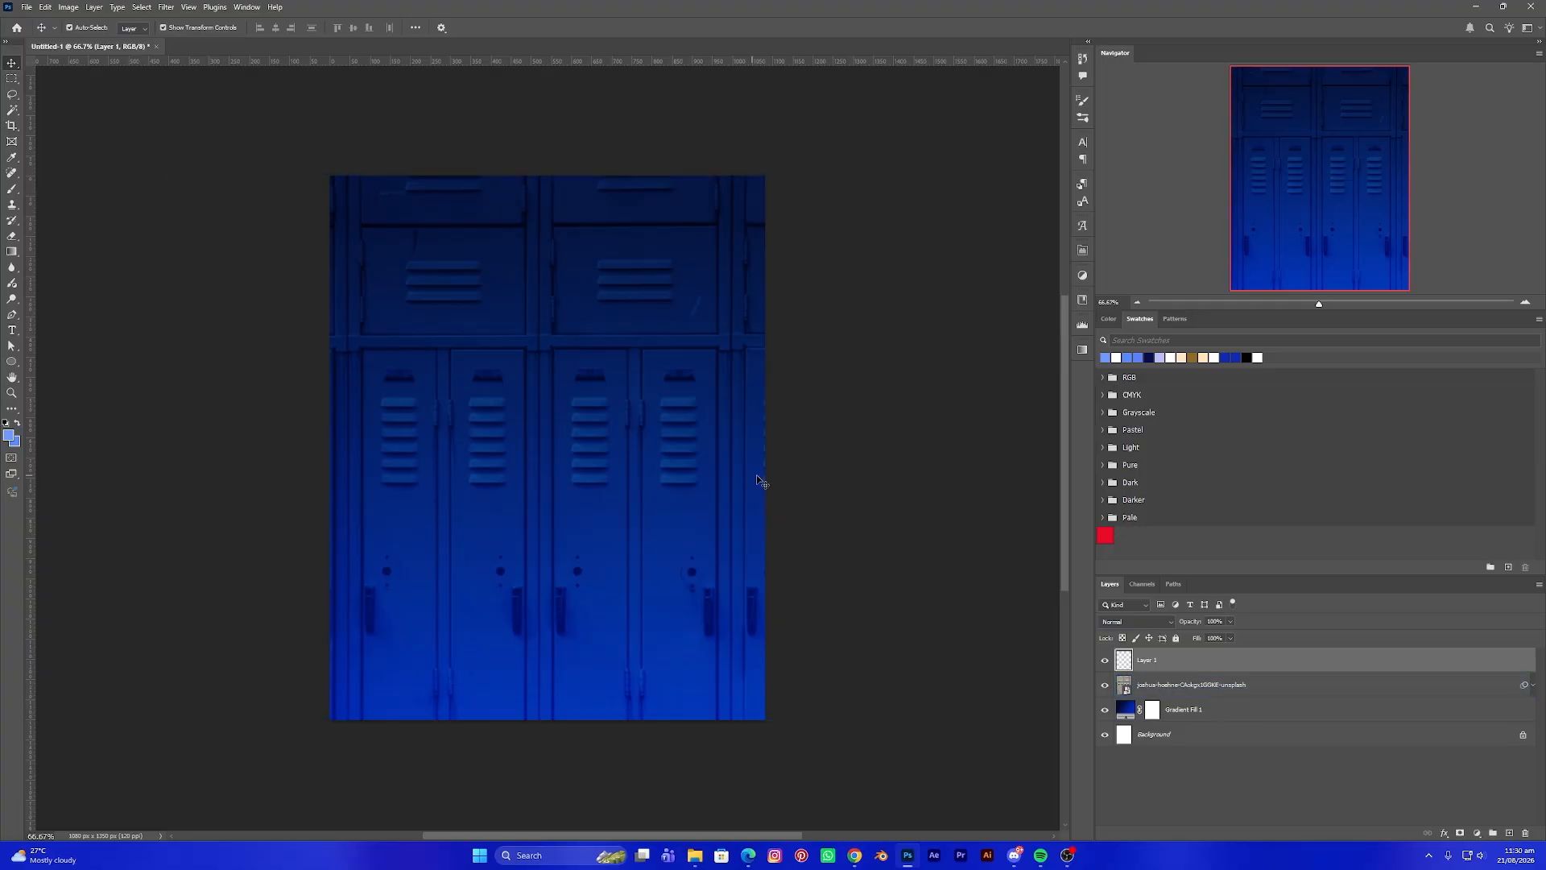
click(787, 484)
key(alt+BackSpace)
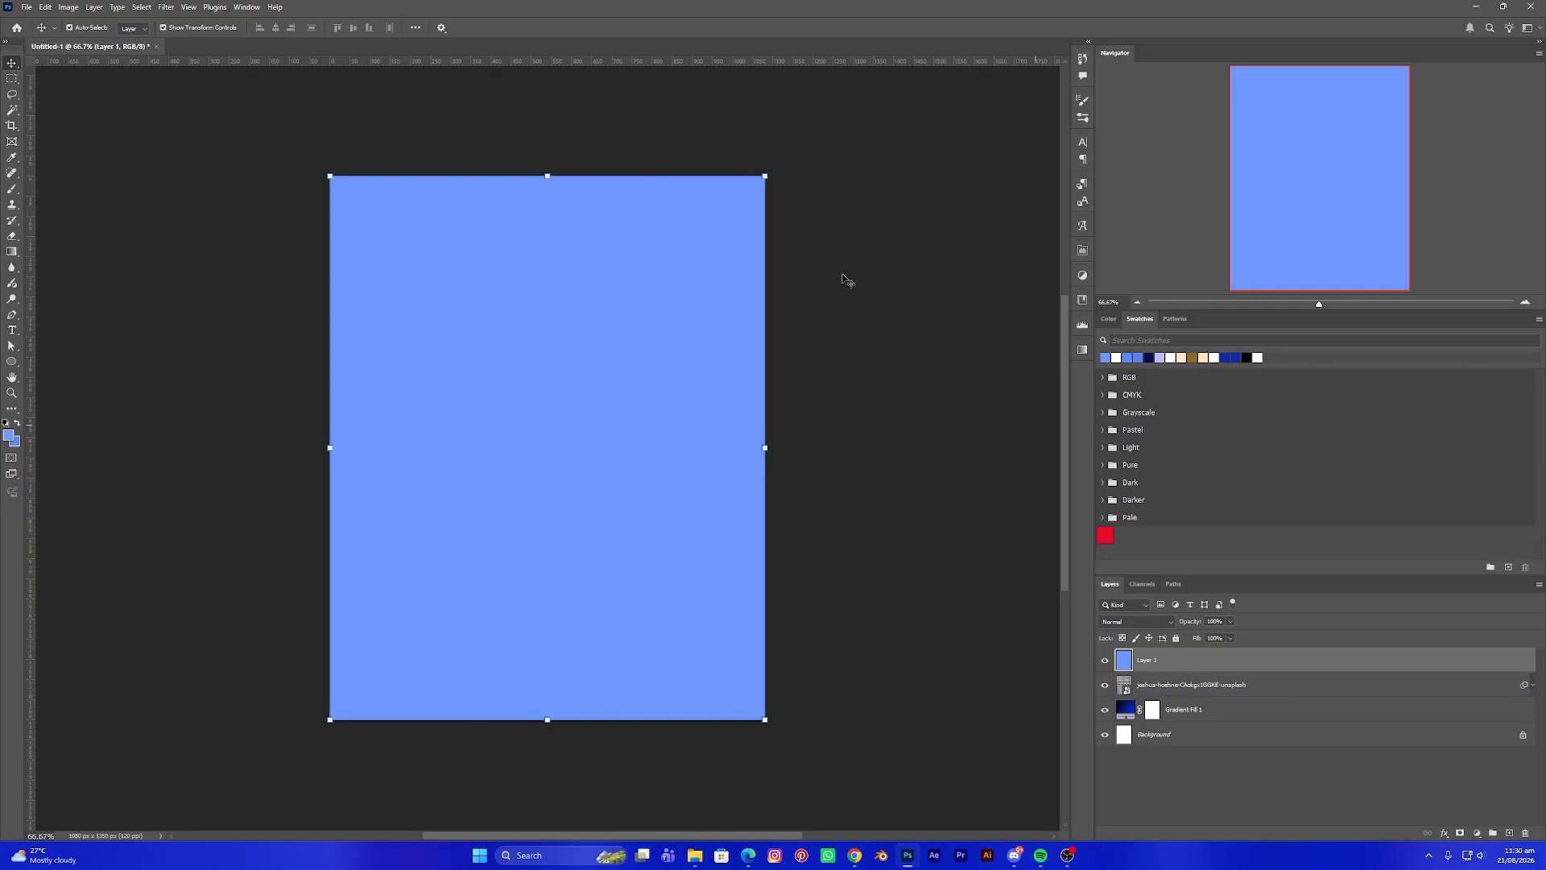
Apply an Add Noise filter to the light blue layer with an amount of 40% and Uniform distribution
click(165, 8)
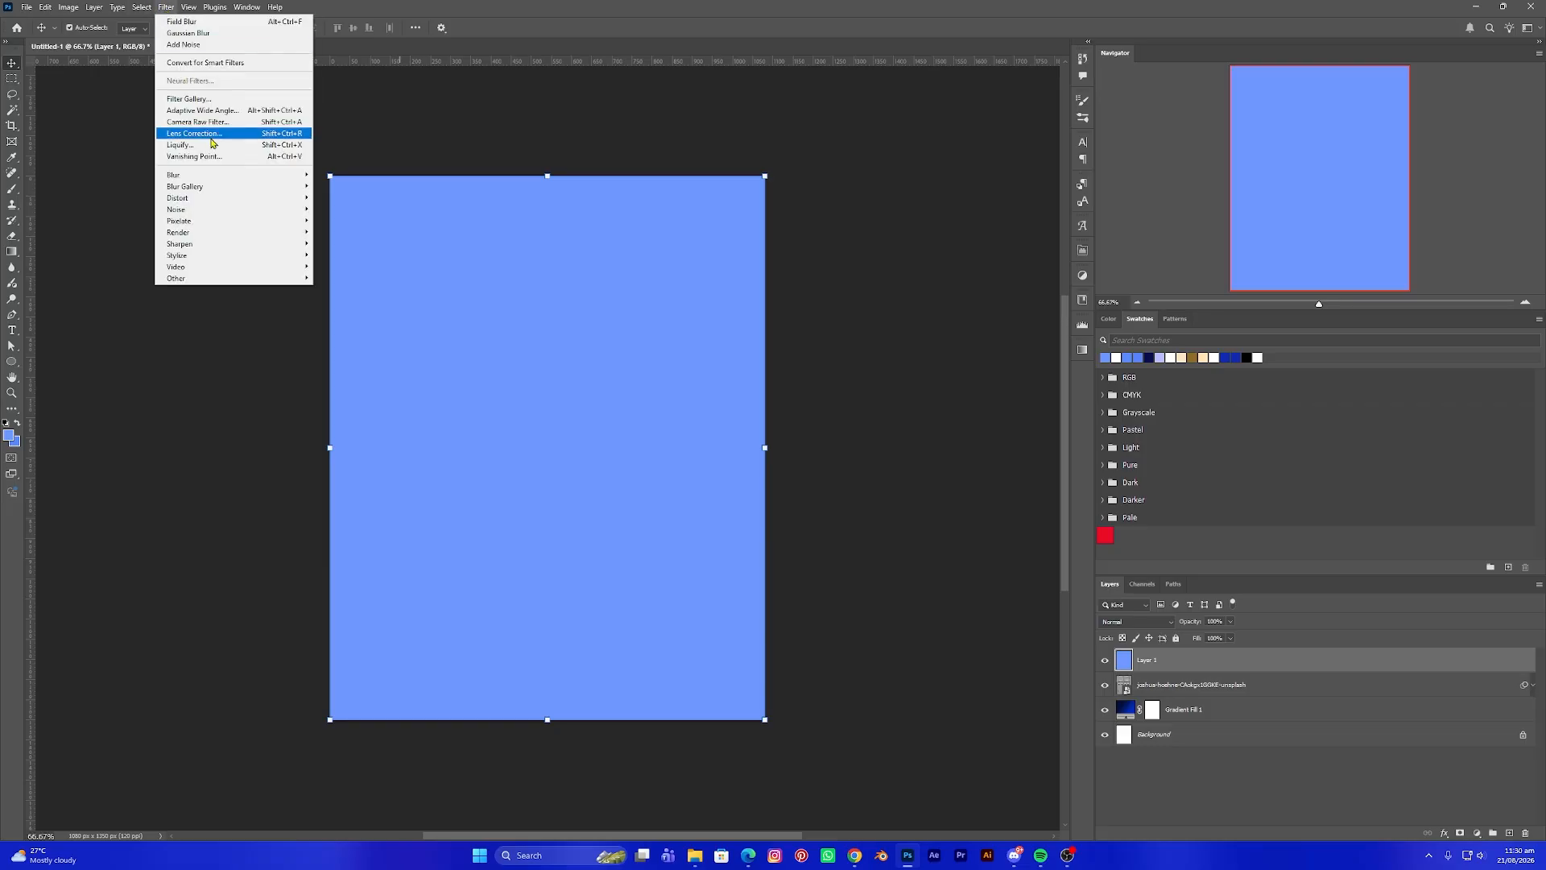
mouse_move(258, 210)
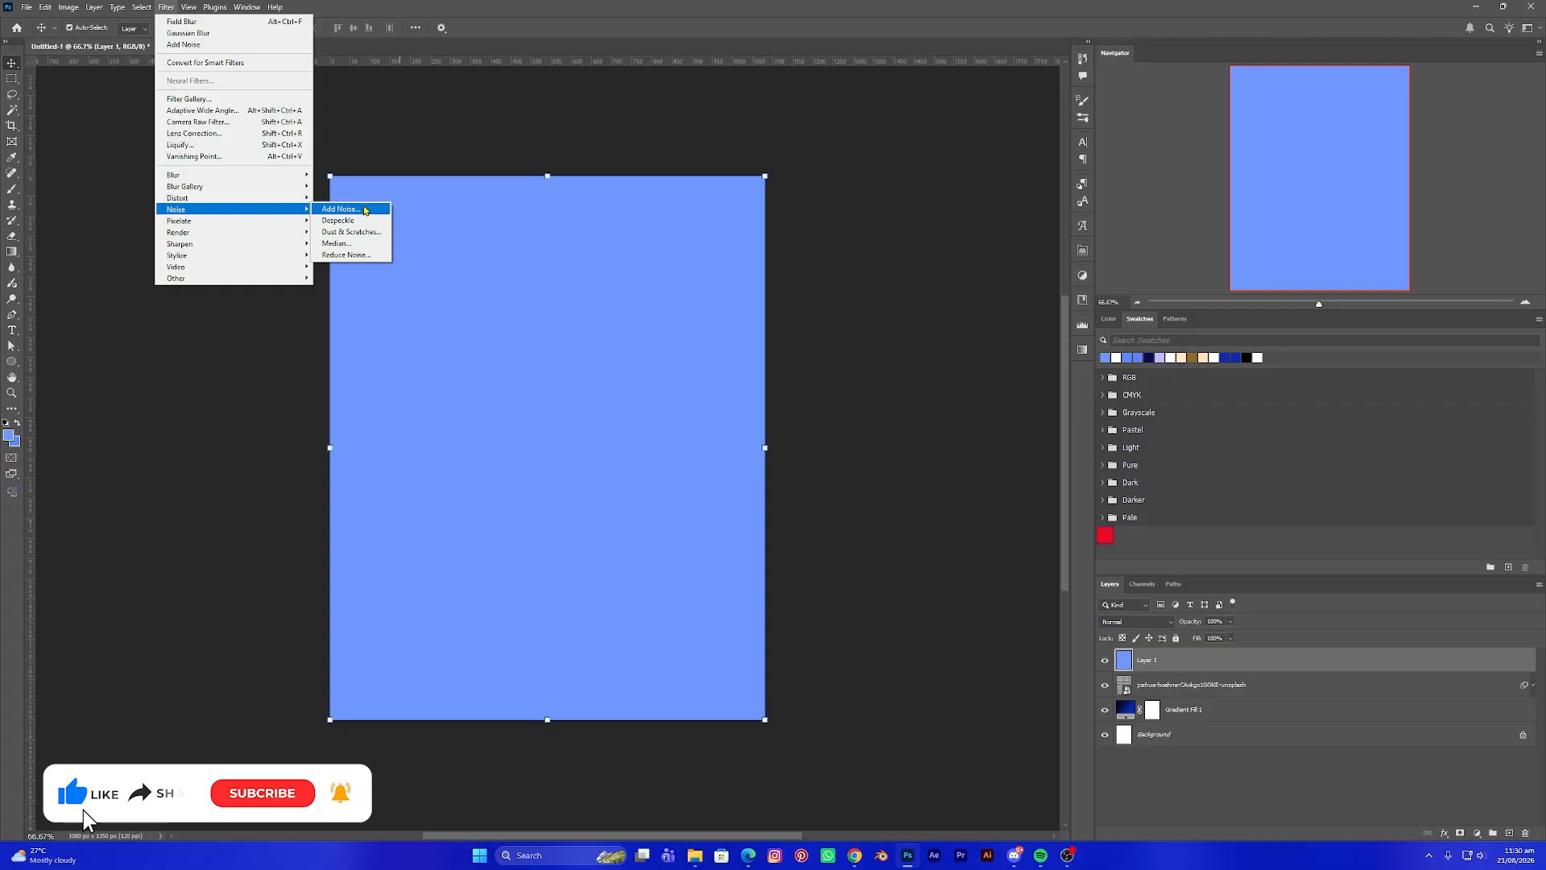
click(339, 210)
drag(792, 187, 944, 179)
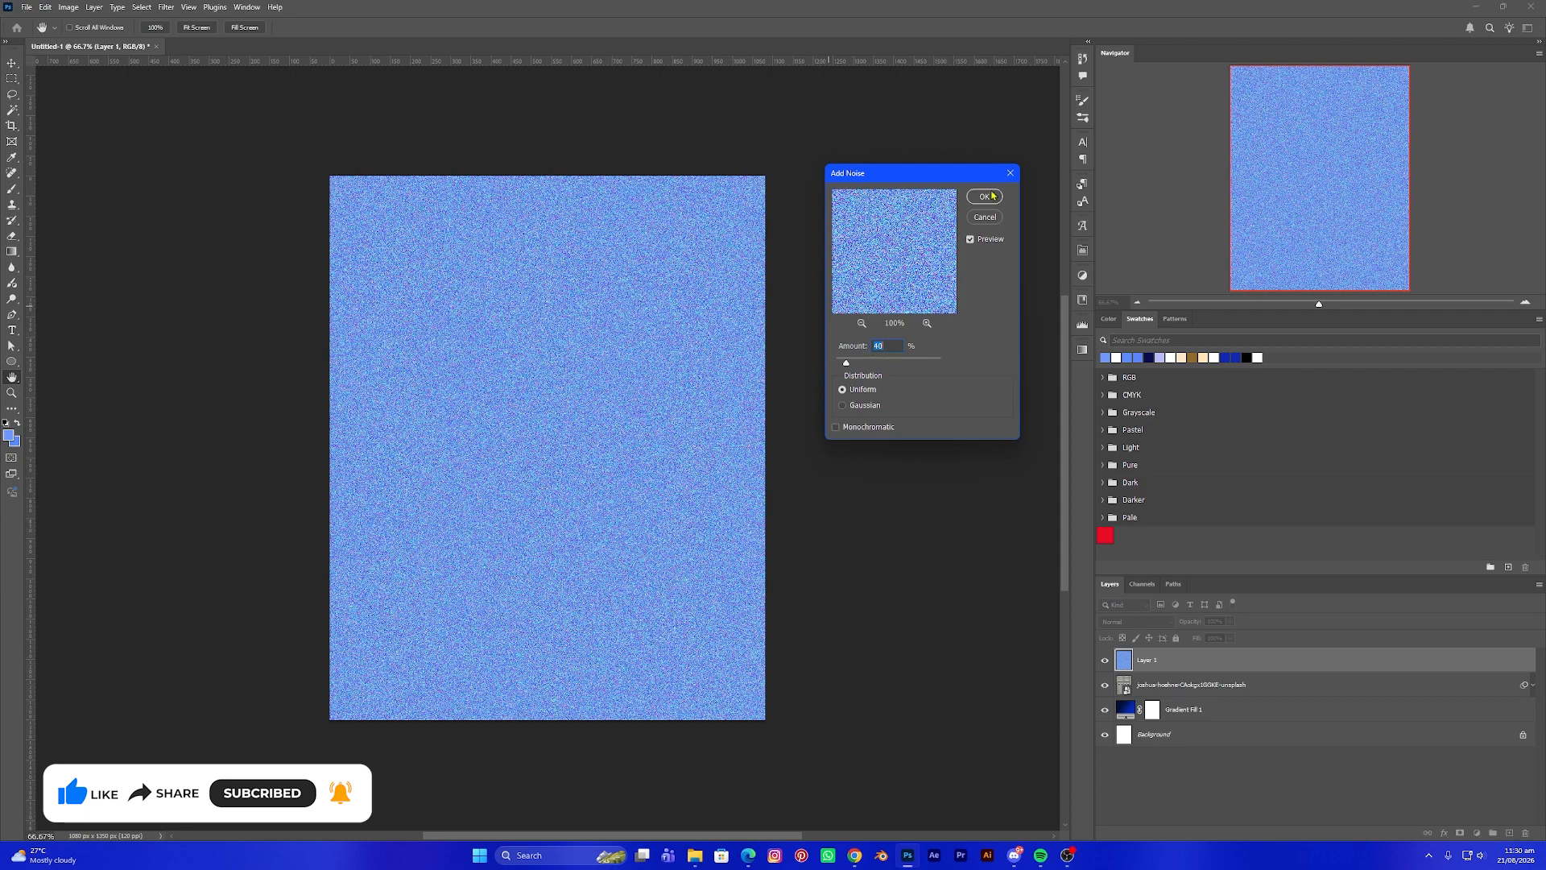
click(984, 196)
key(v)
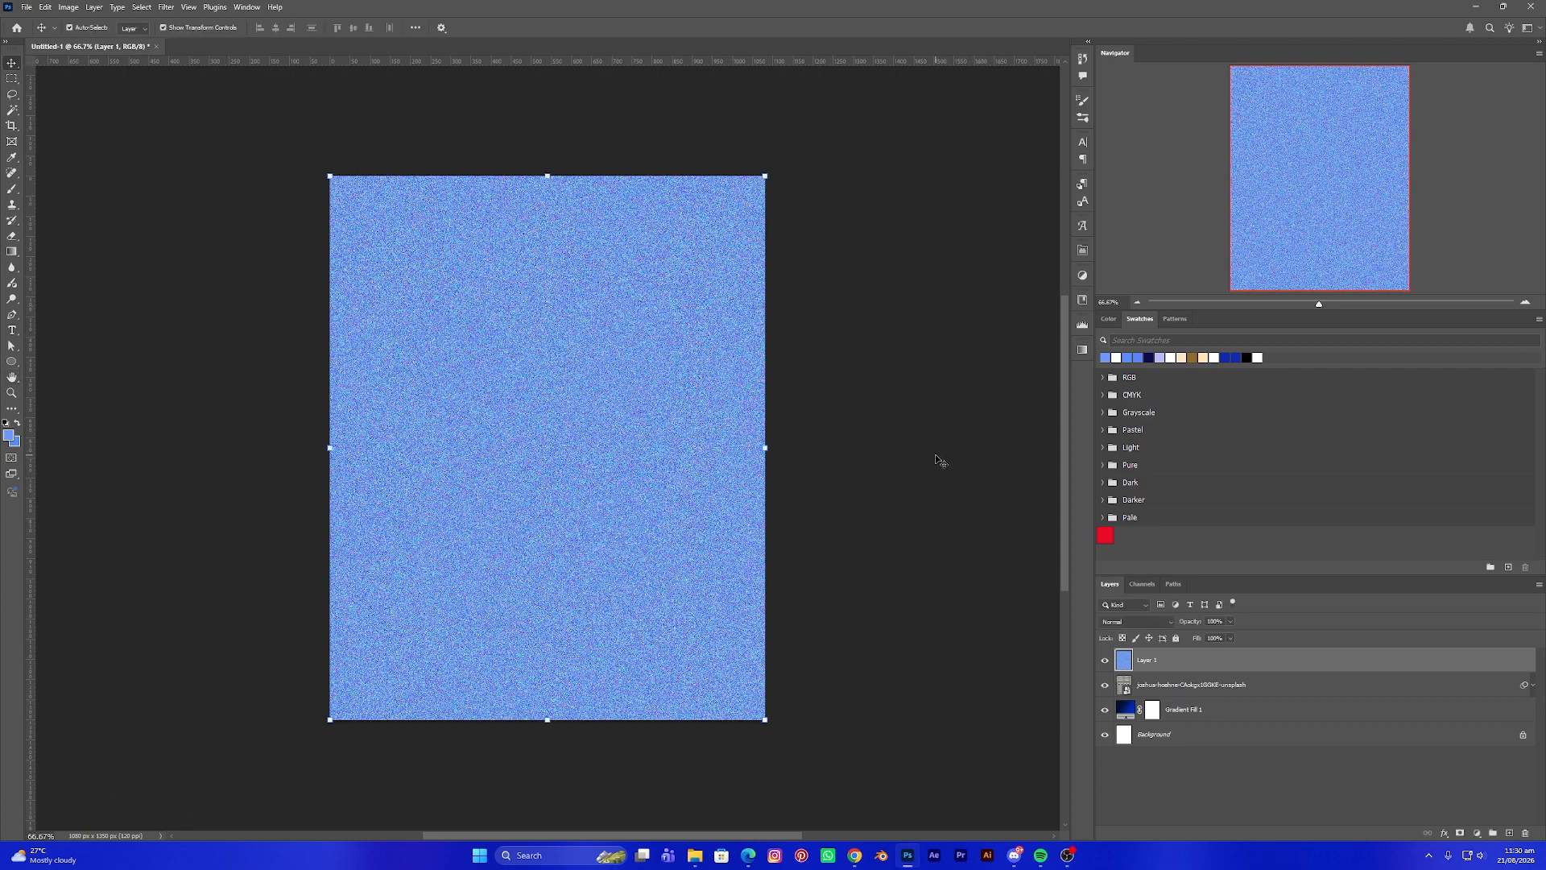
Set the light blue noise layer's blend mode to Soft Light and lower its fill to 30%
click(1143, 624)
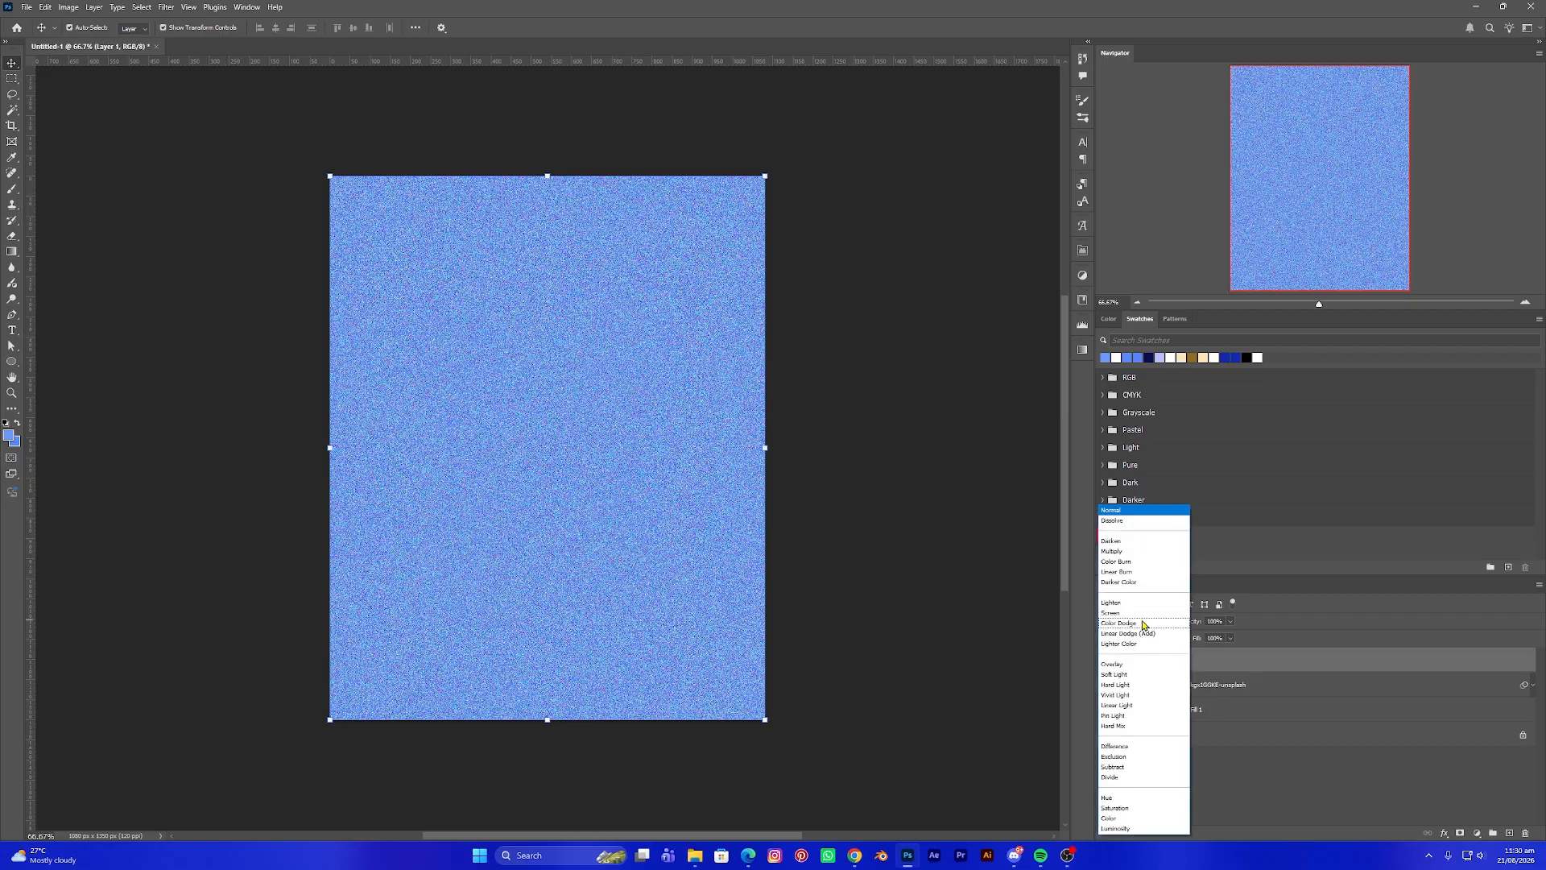
click(1117, 674)
click(1231, 639)
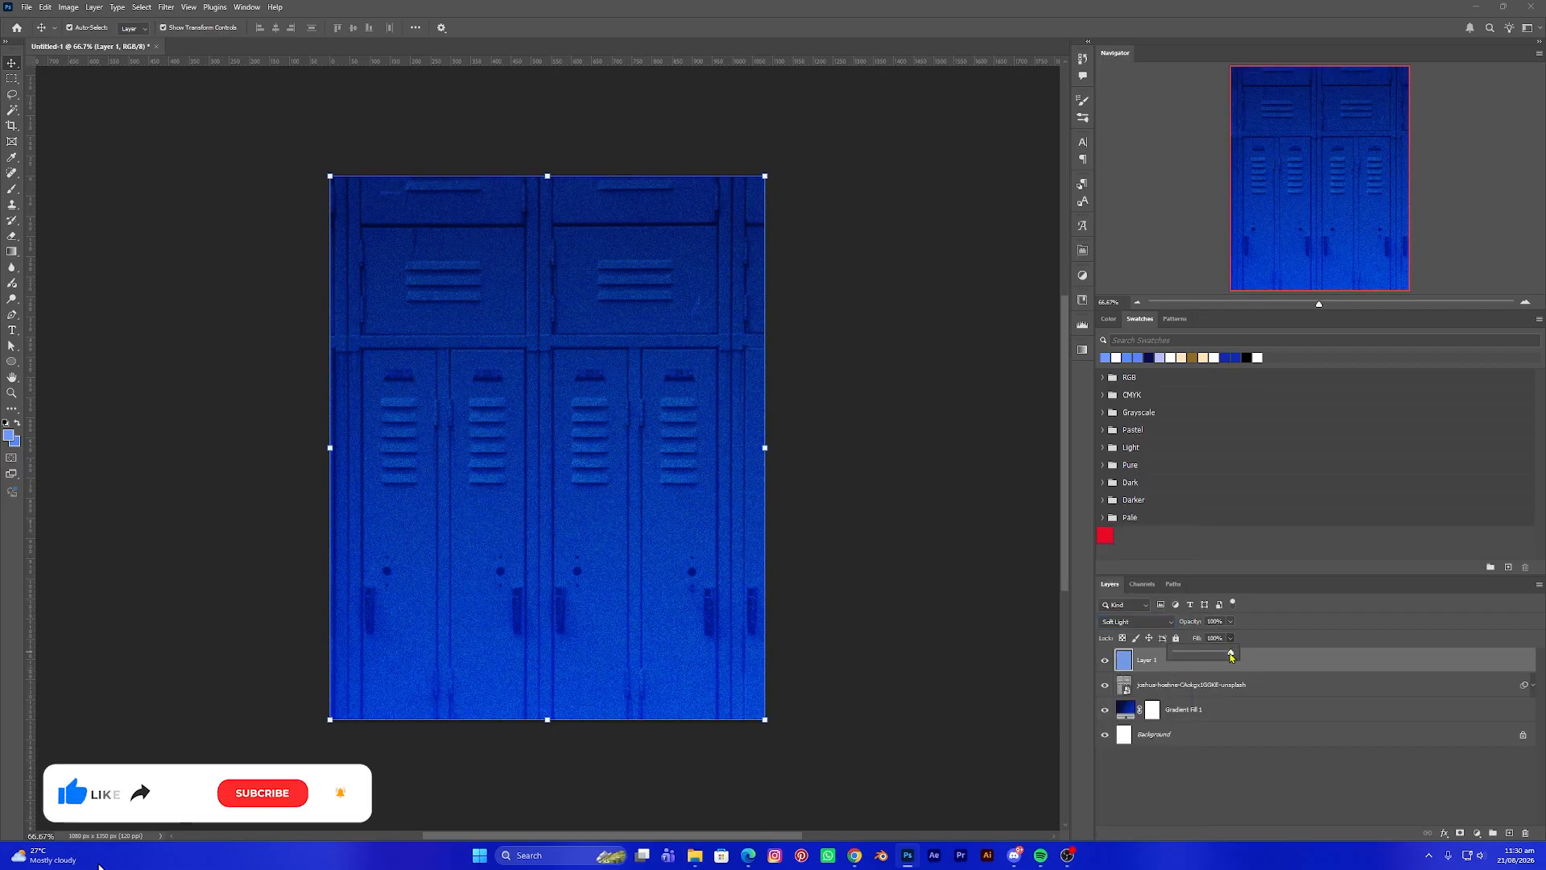
drag(1235, 653, 1194, 660)
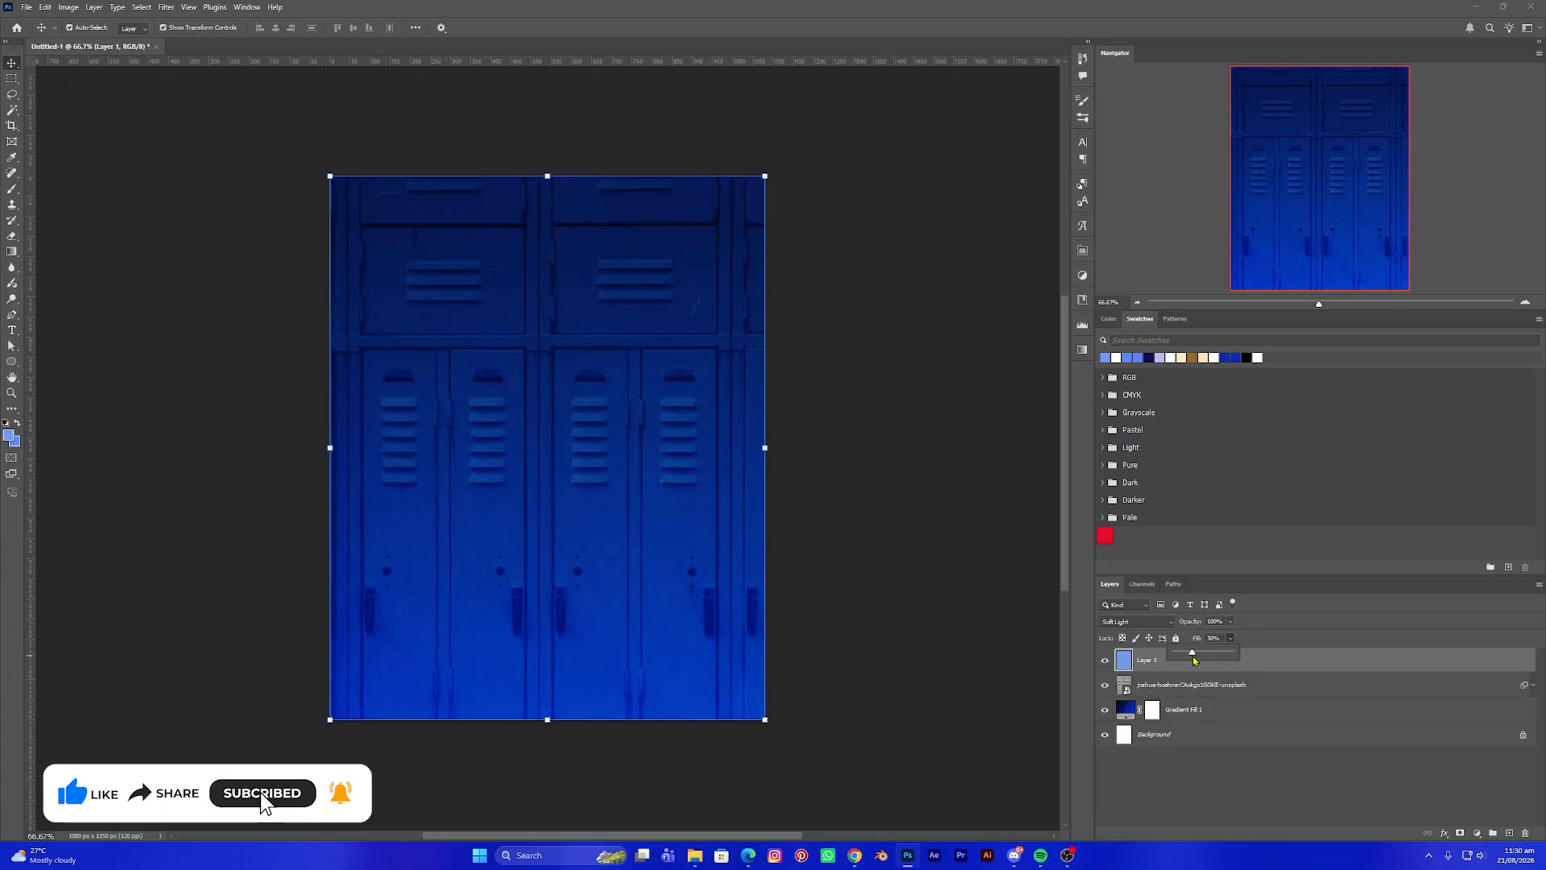
click(969, 584)
click(950, 583)
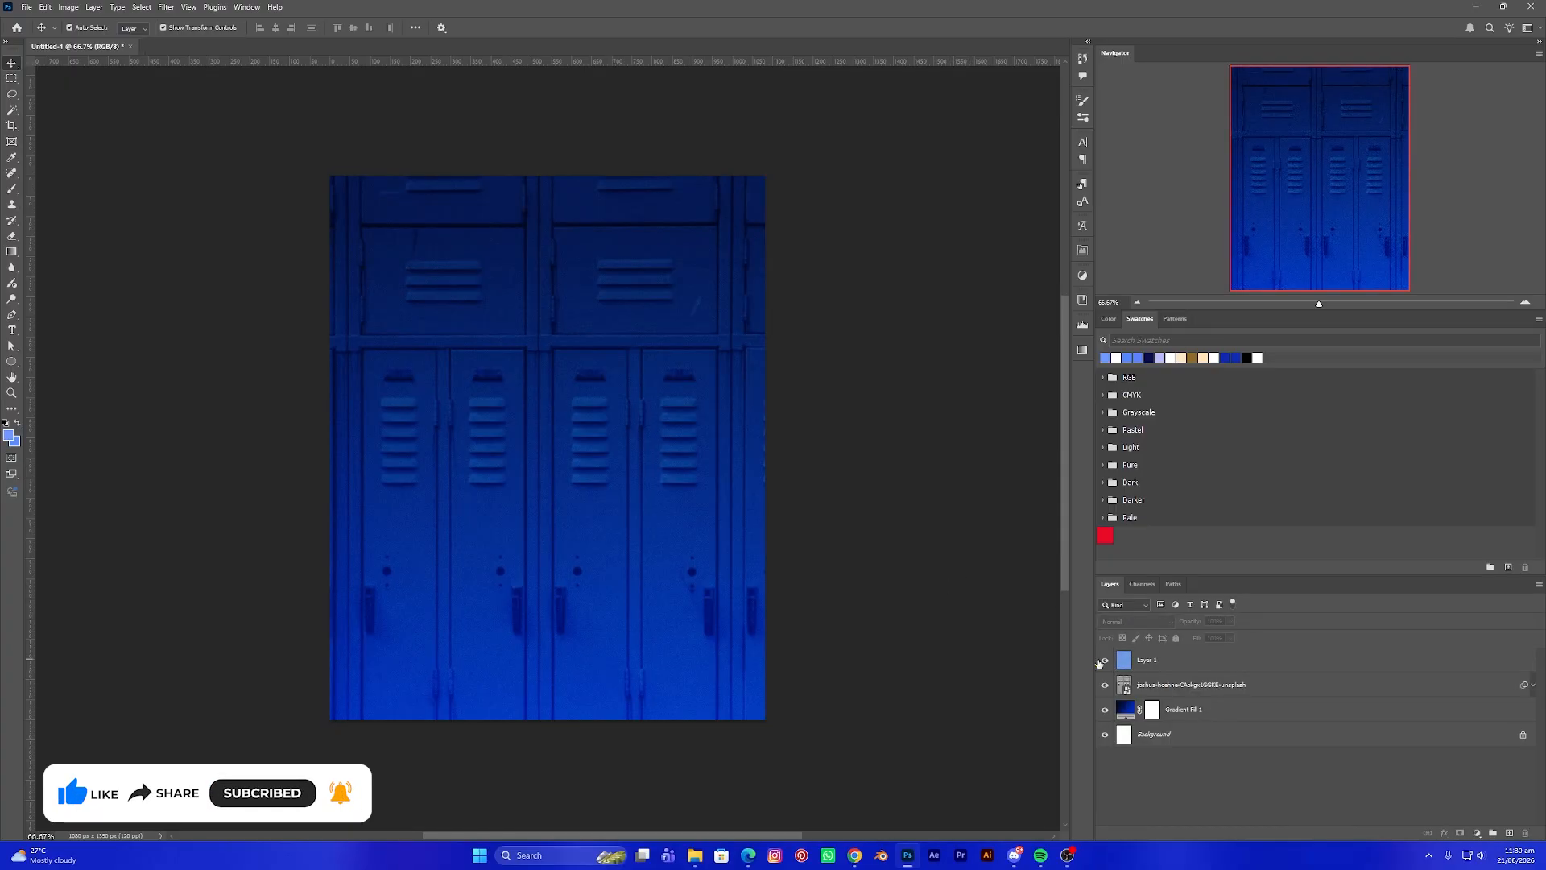
Unlock the bottom layer and collect all four layers in a locked group named Background
click(1522, 742)
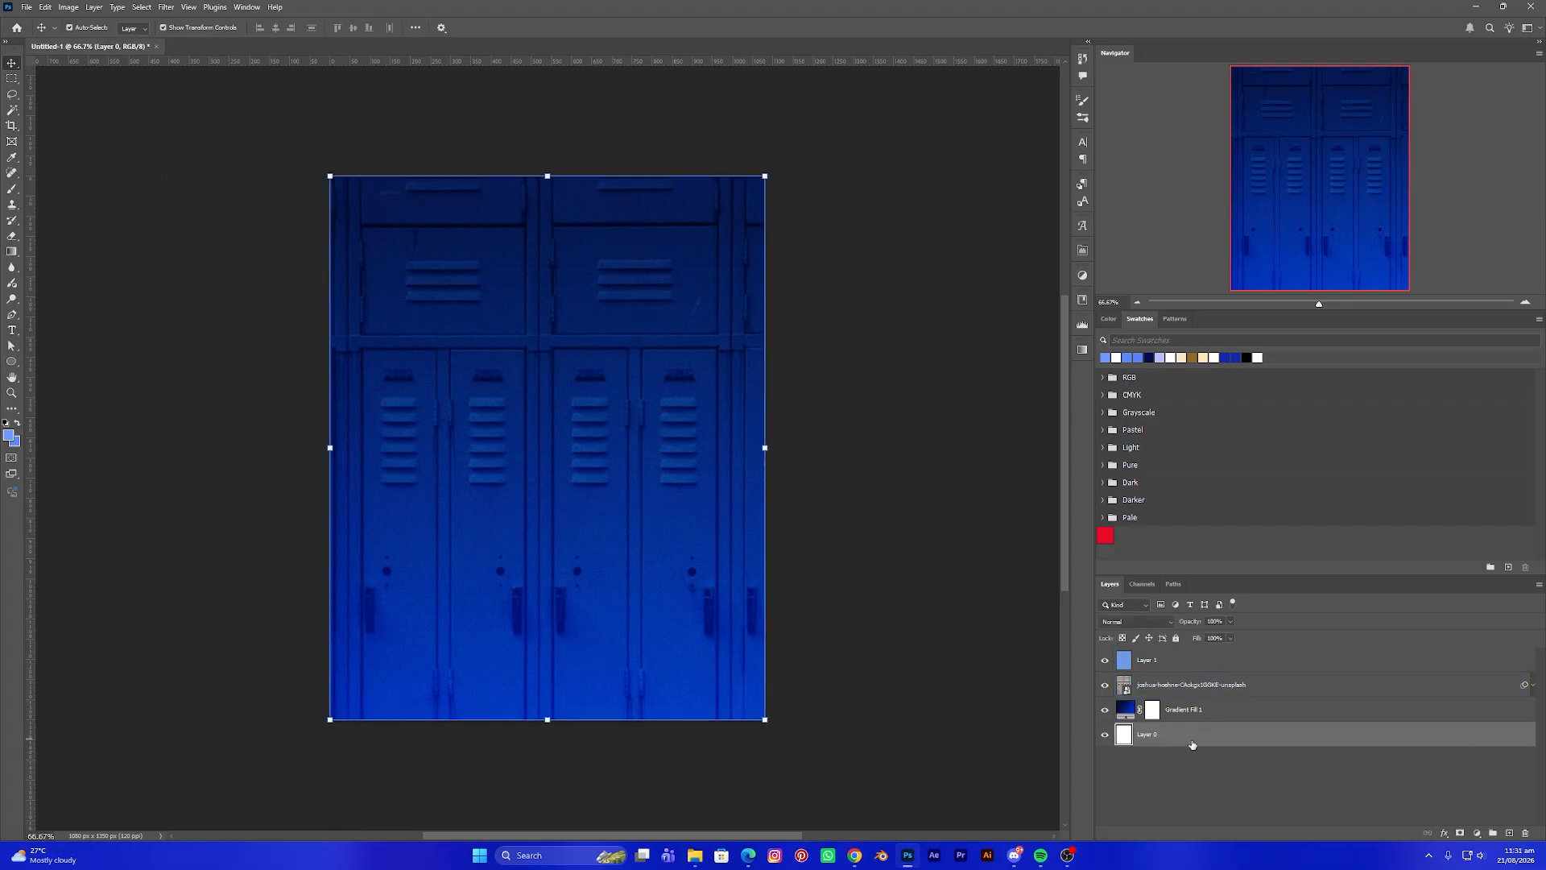
shift+click(1201, 717)
shift+click(1182, 688)
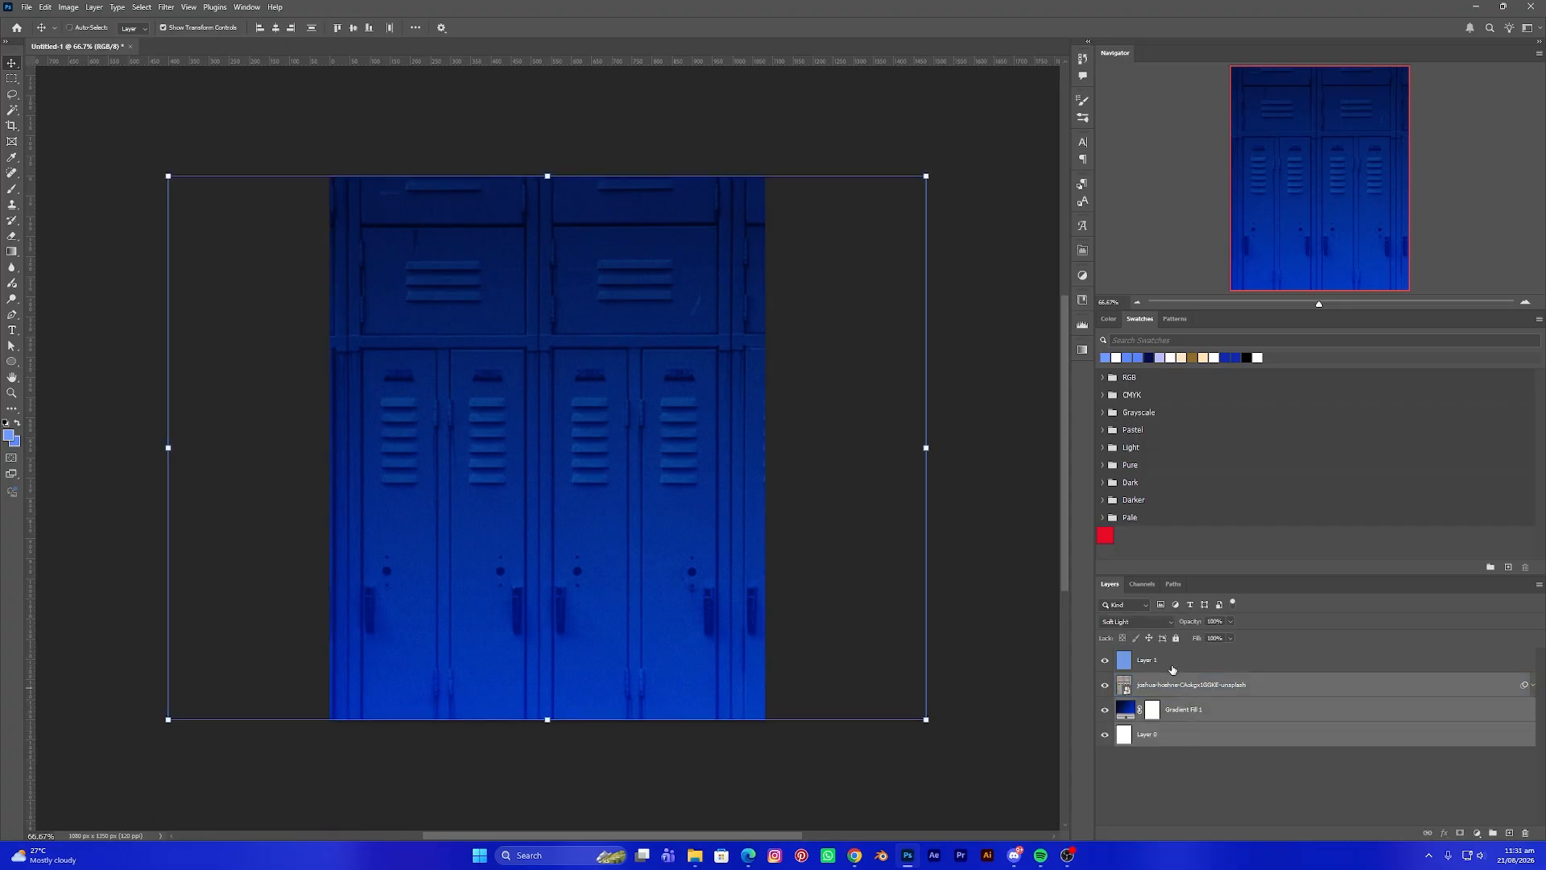
shift+click(1171, 662)
key(ctrl+g)
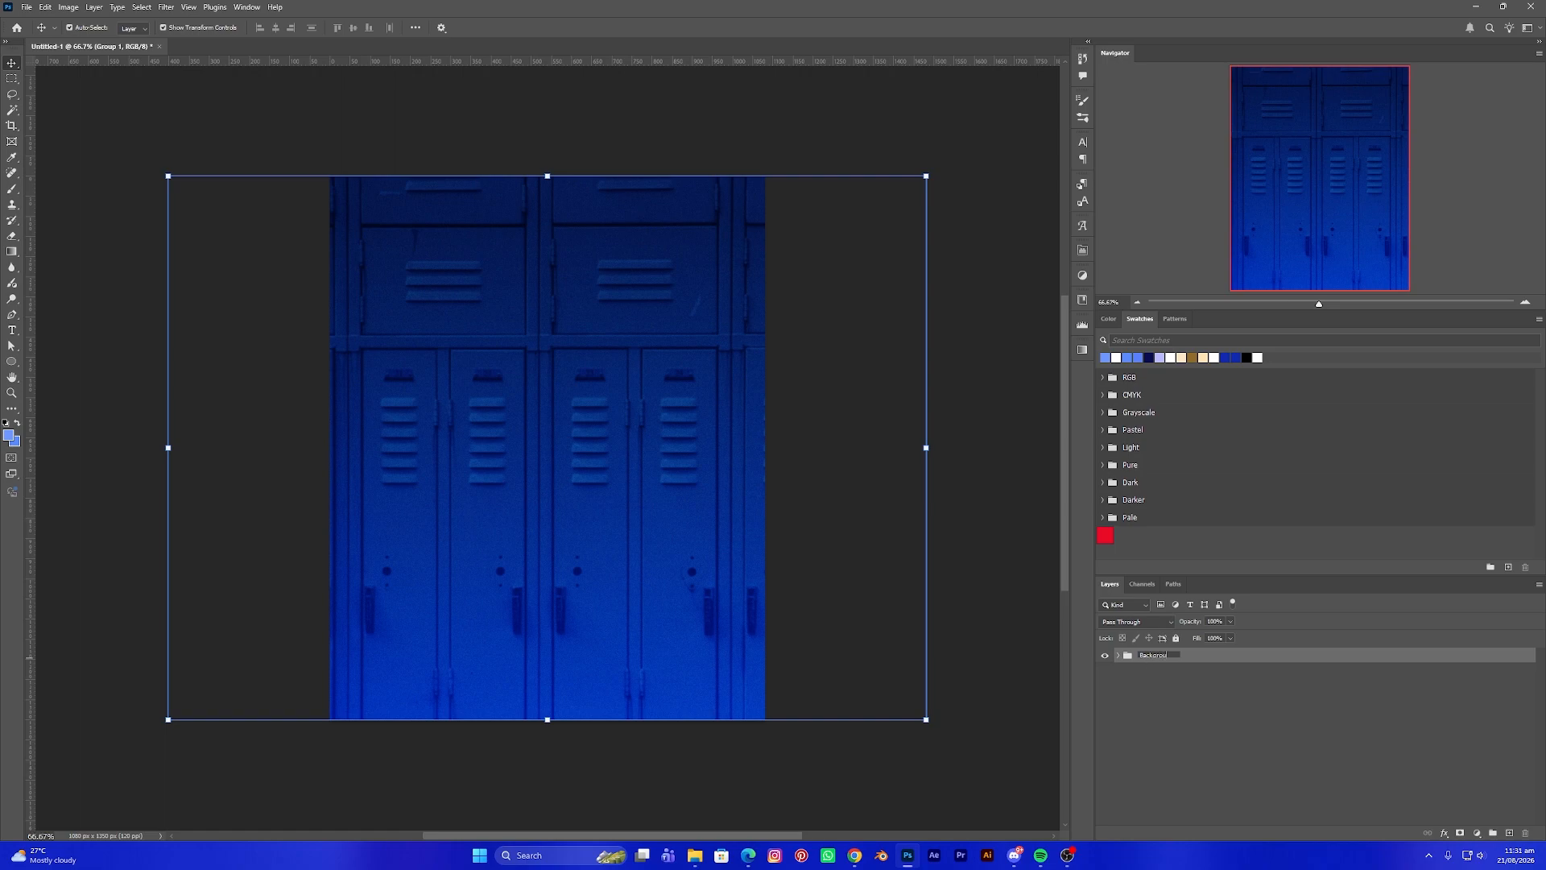
key(Return)
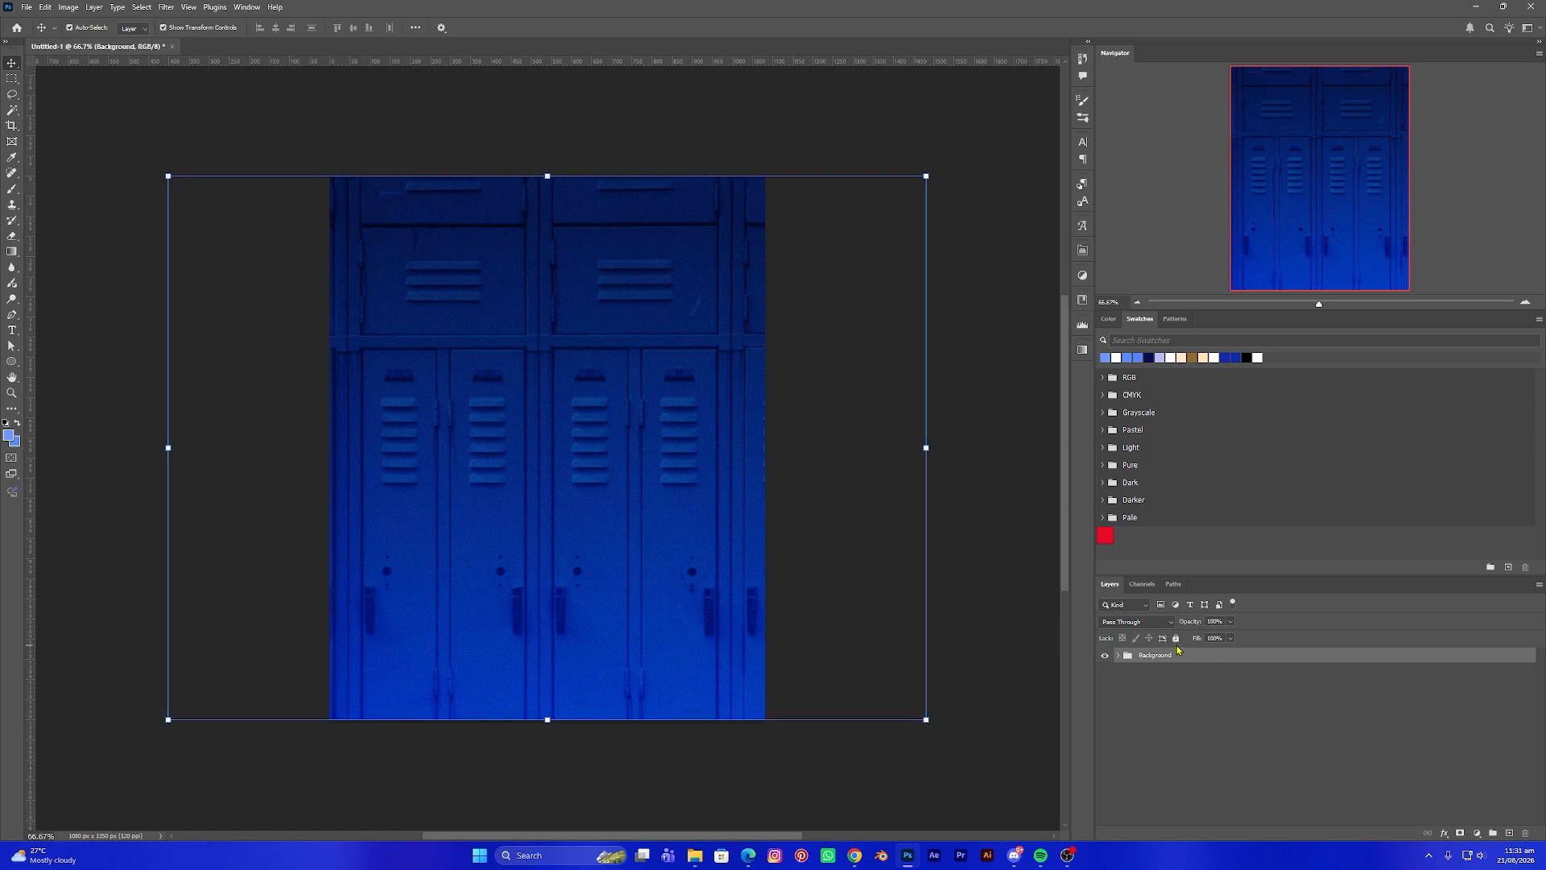
click(1175, 637)
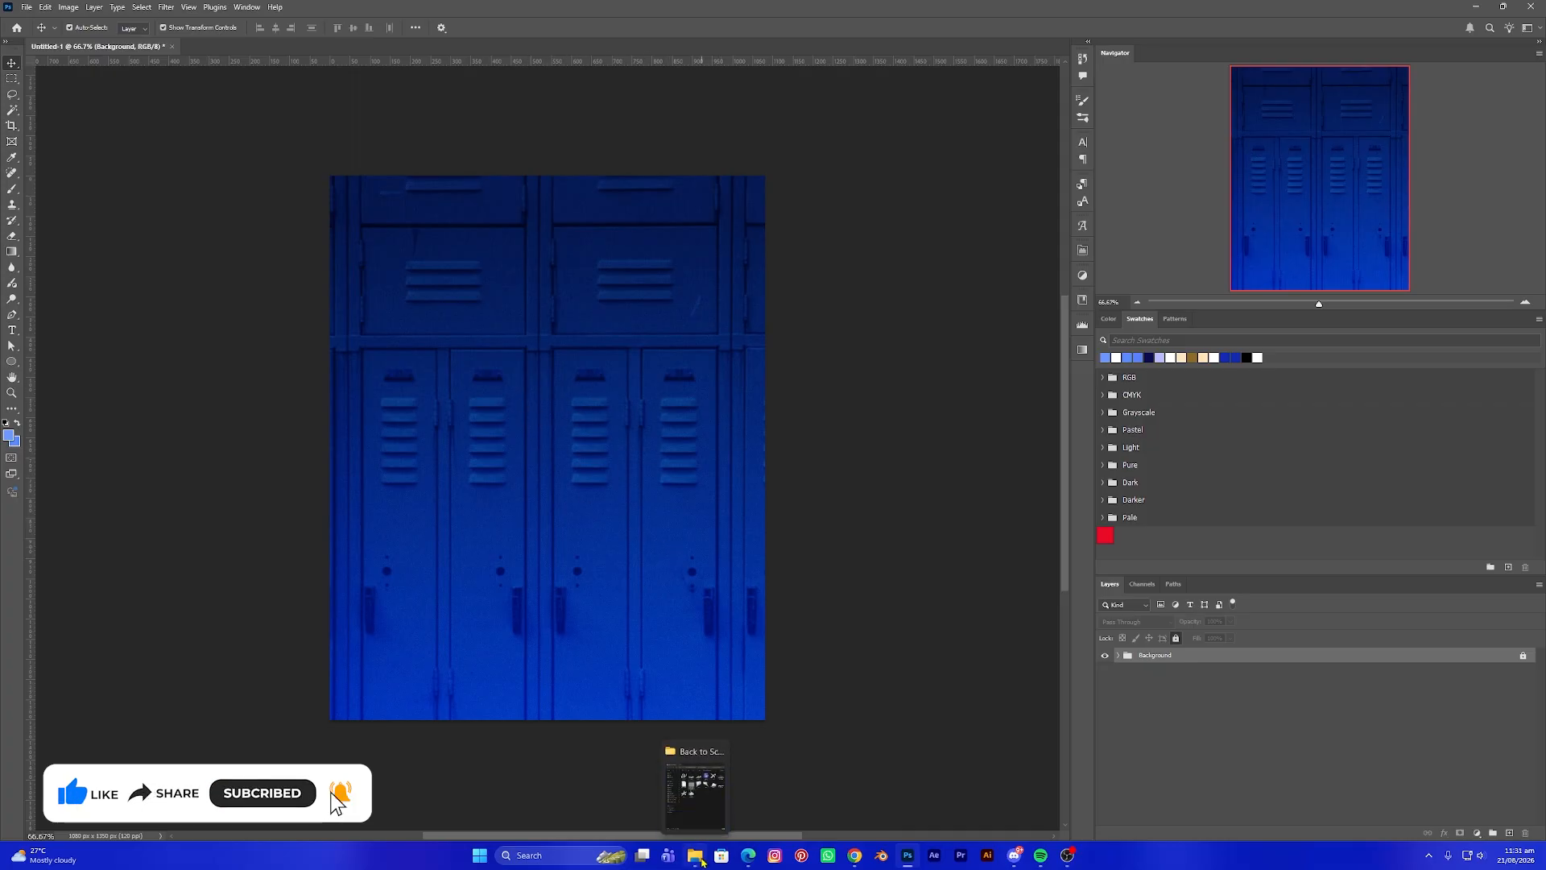
Place the Student Girl image from the Back to School folder onto the flyer canvas
click(697, 852)
drag(920, 83, 1189, 84)
click(1078, 369)
drag(1078, 369, 499, 507)
Scale down the student image and position it centered horizontally, with its lower edge just past the canvas bottom
drag(553, 317, 553, 462)
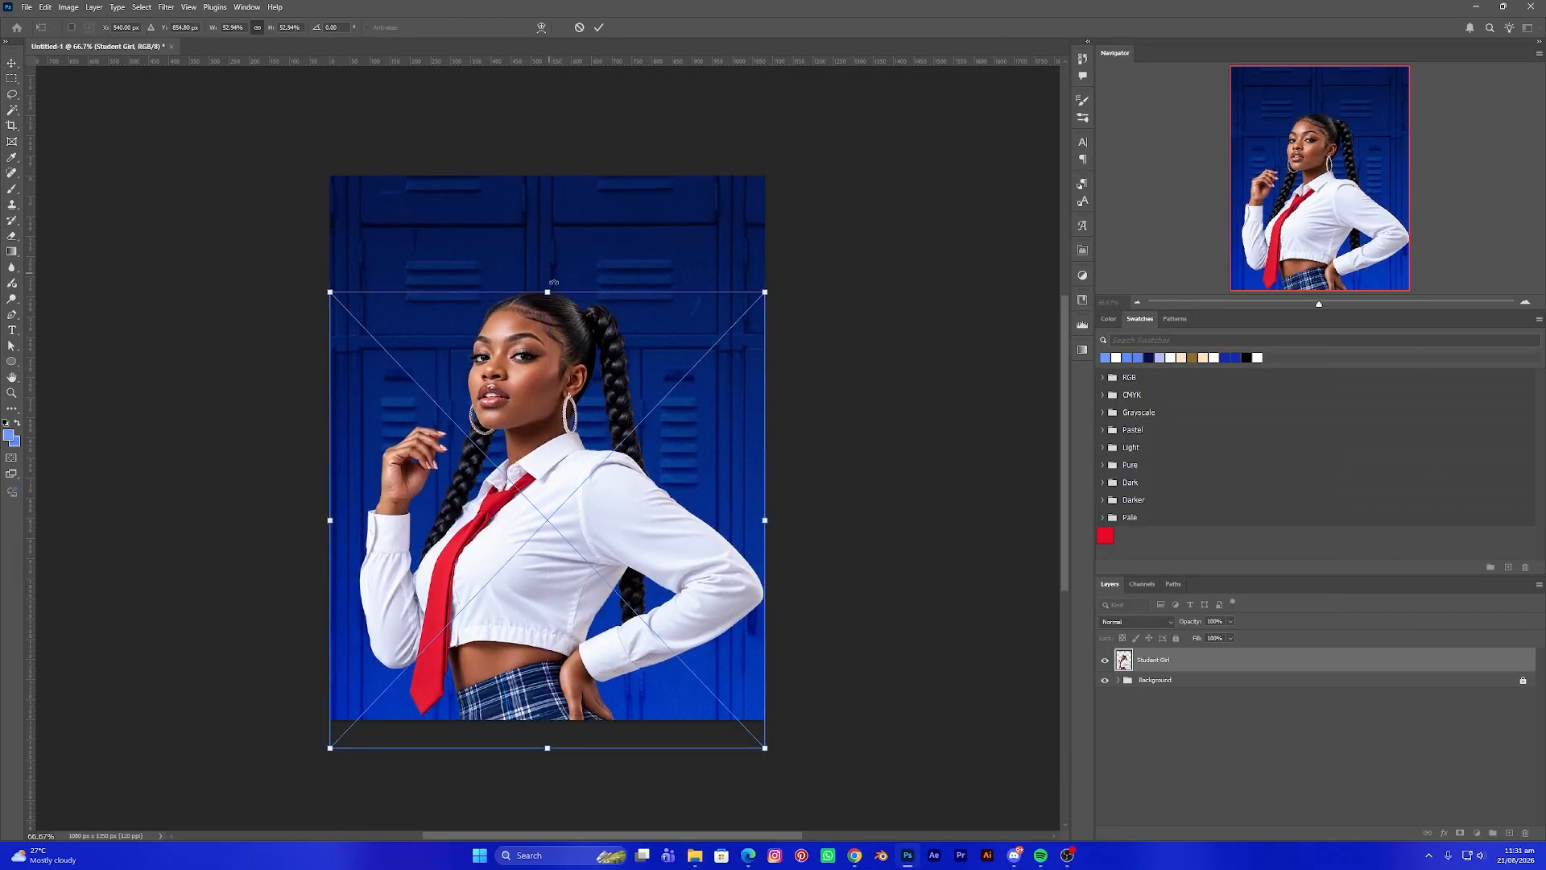
drag(549, 290, 556, 331)
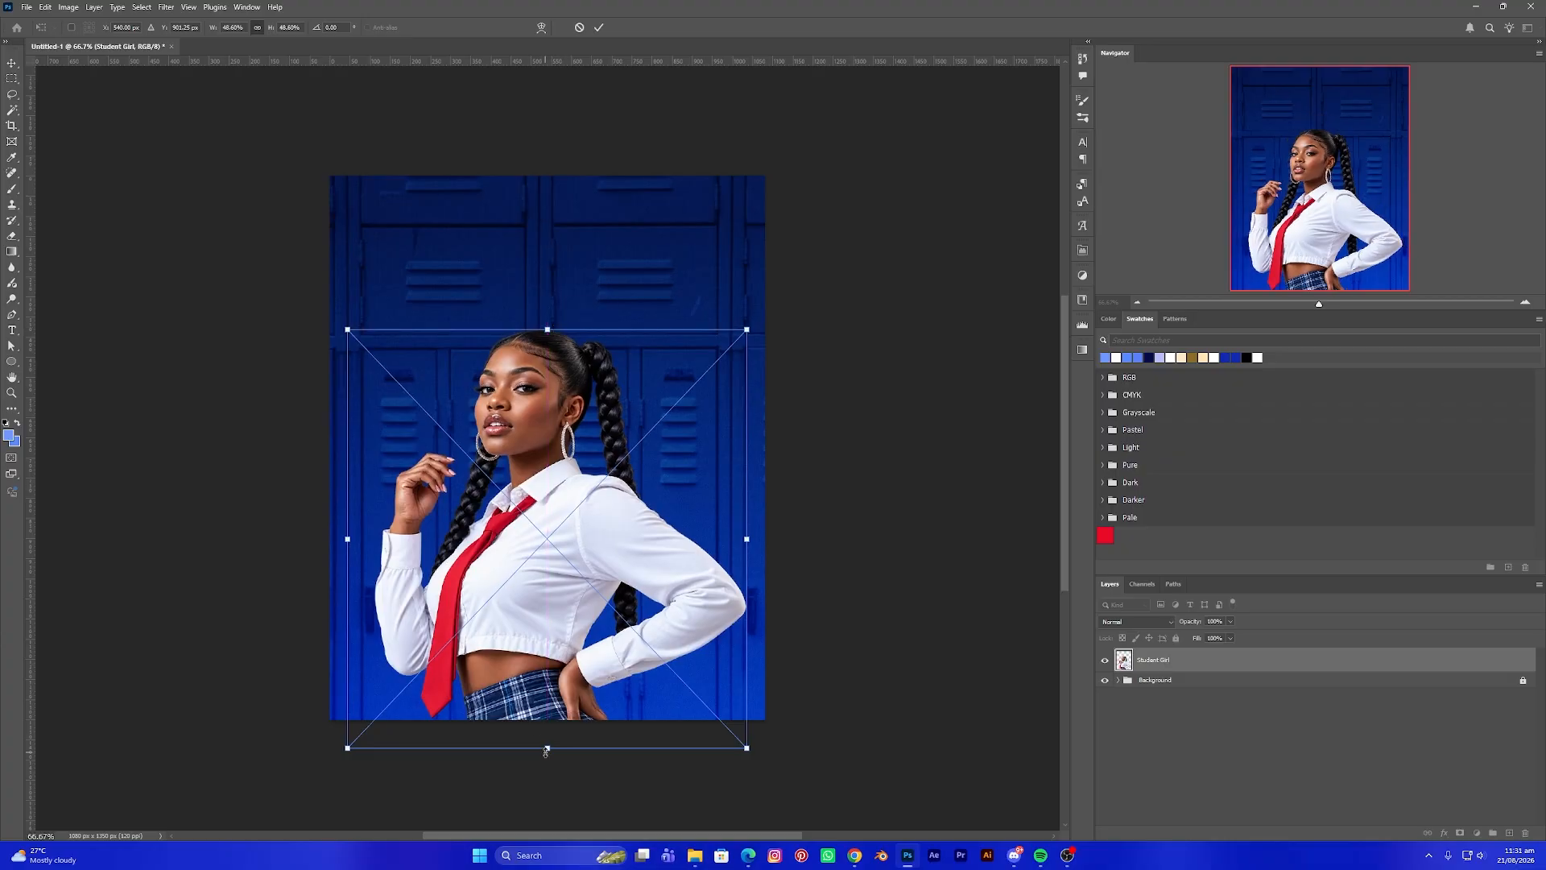
drag(546, 750, 547, 737)
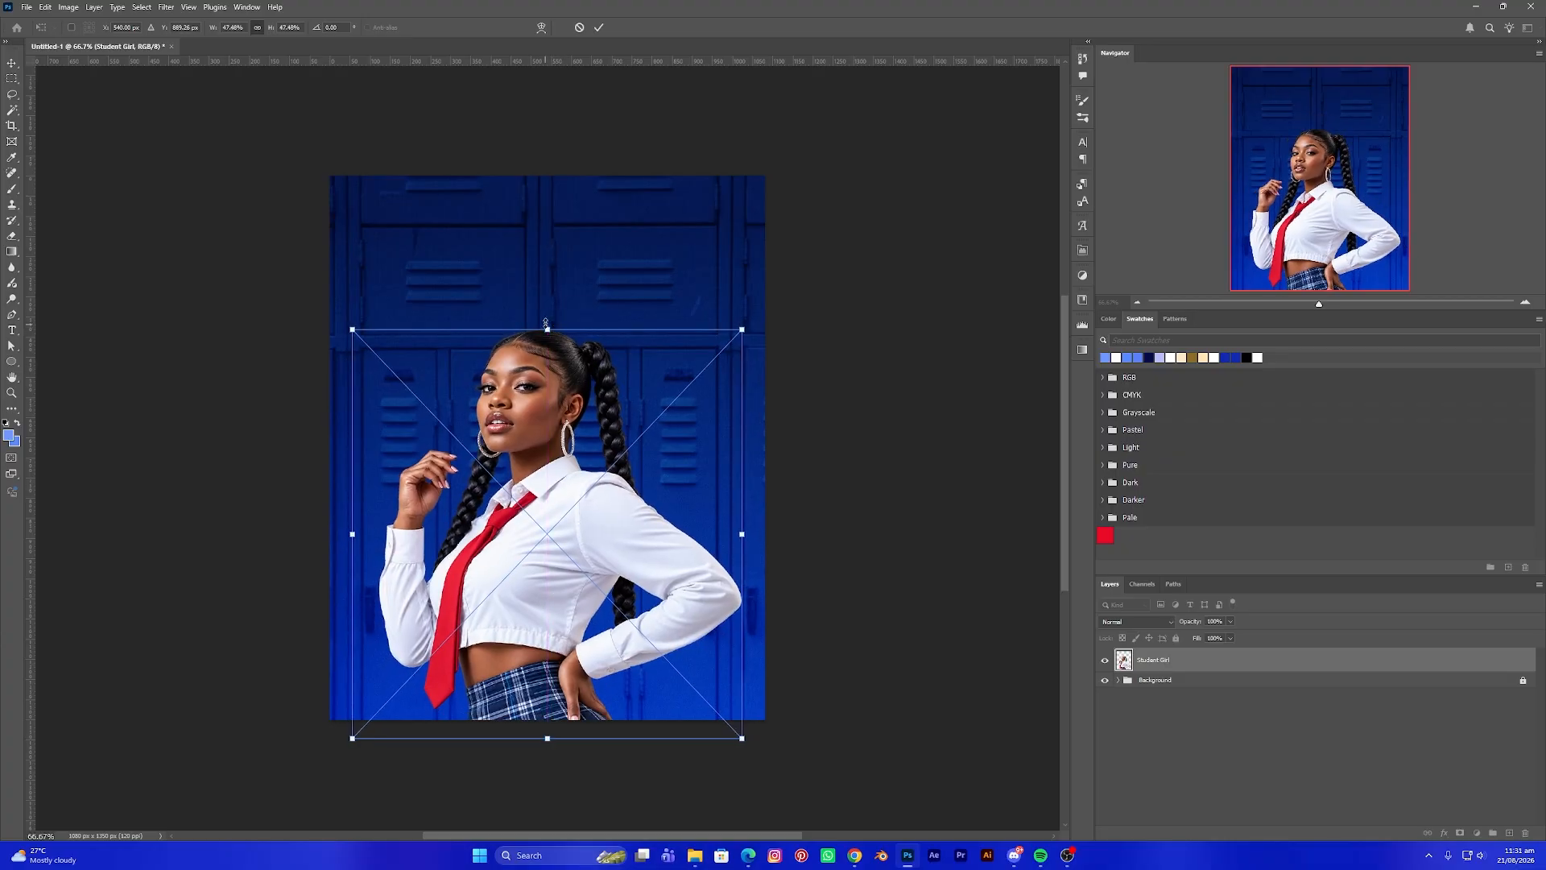
drag(546, 322, 547, 322)
key(Return)
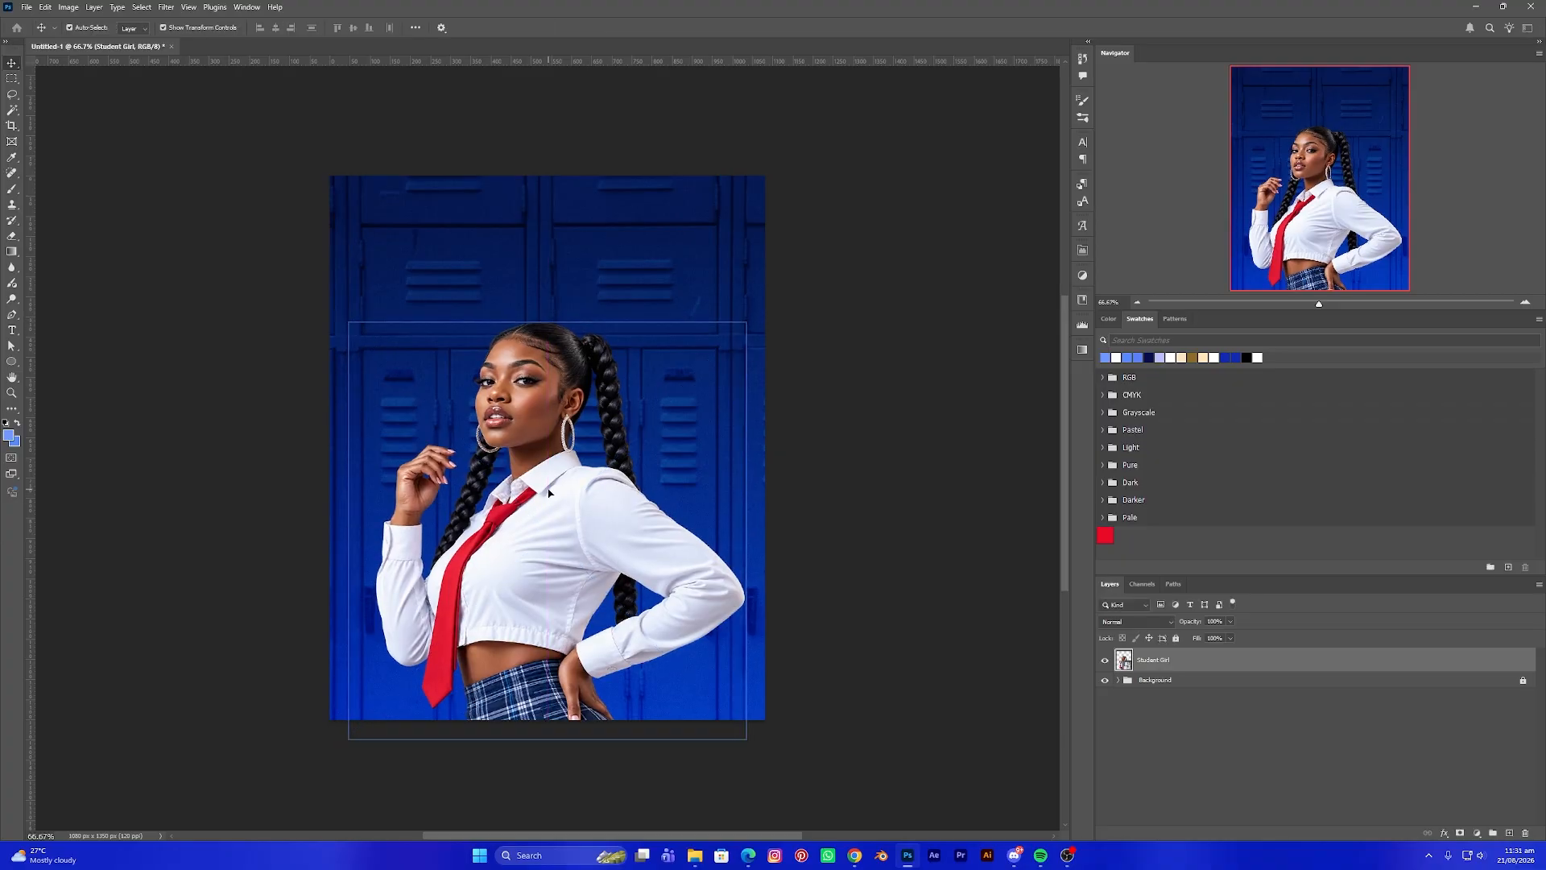
drag(549, 492, 548, 493)
click(925, 502)
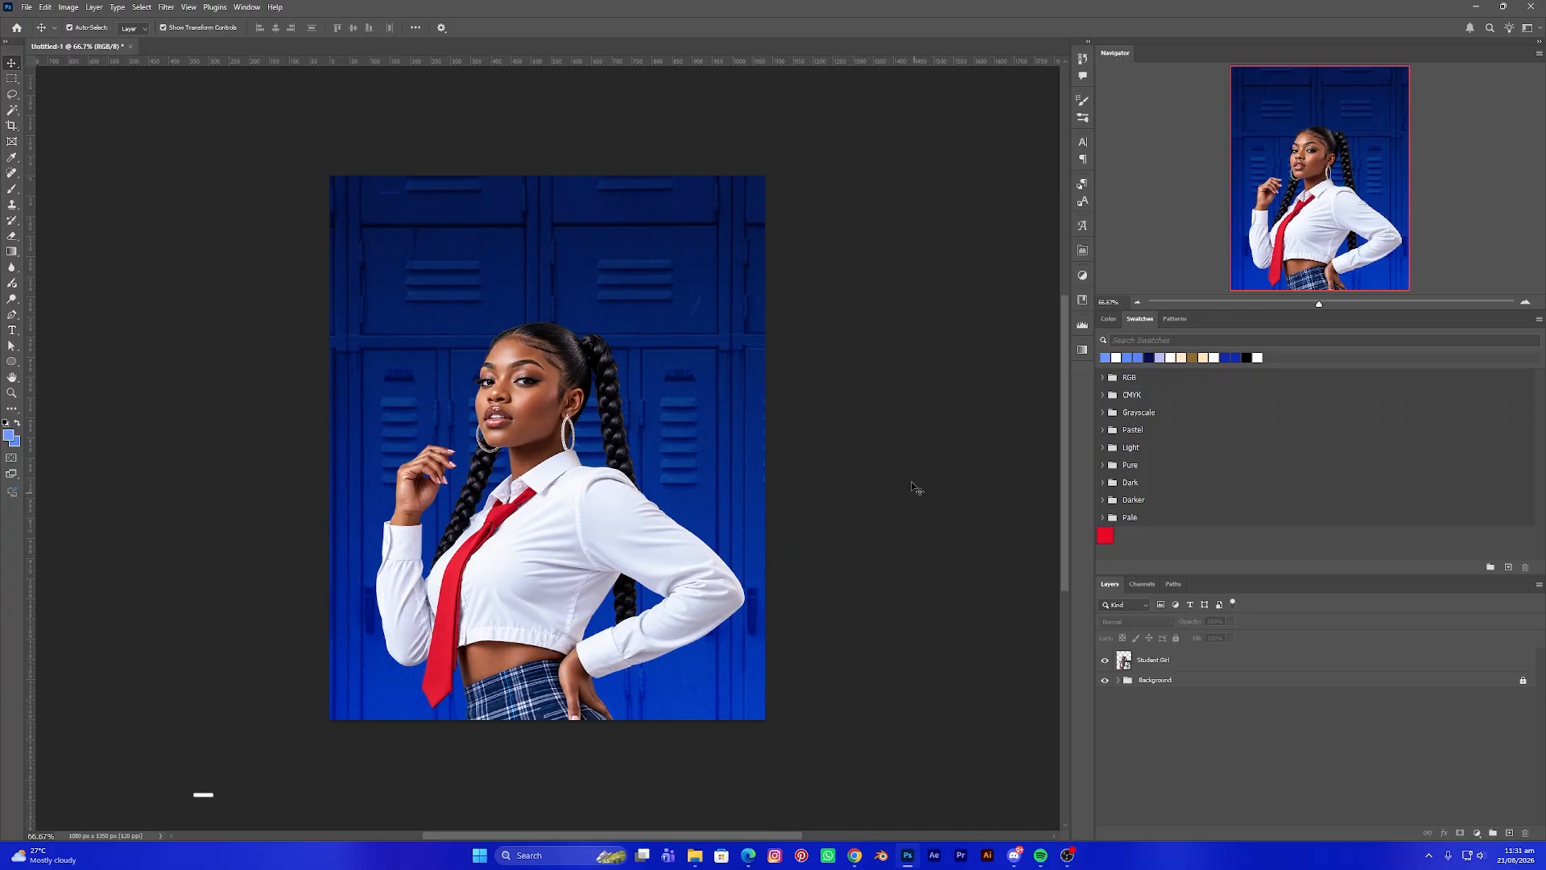
Reset the colors with white as foreground and draw a white circle about 950 px wide behind the student
click(1198, 683)
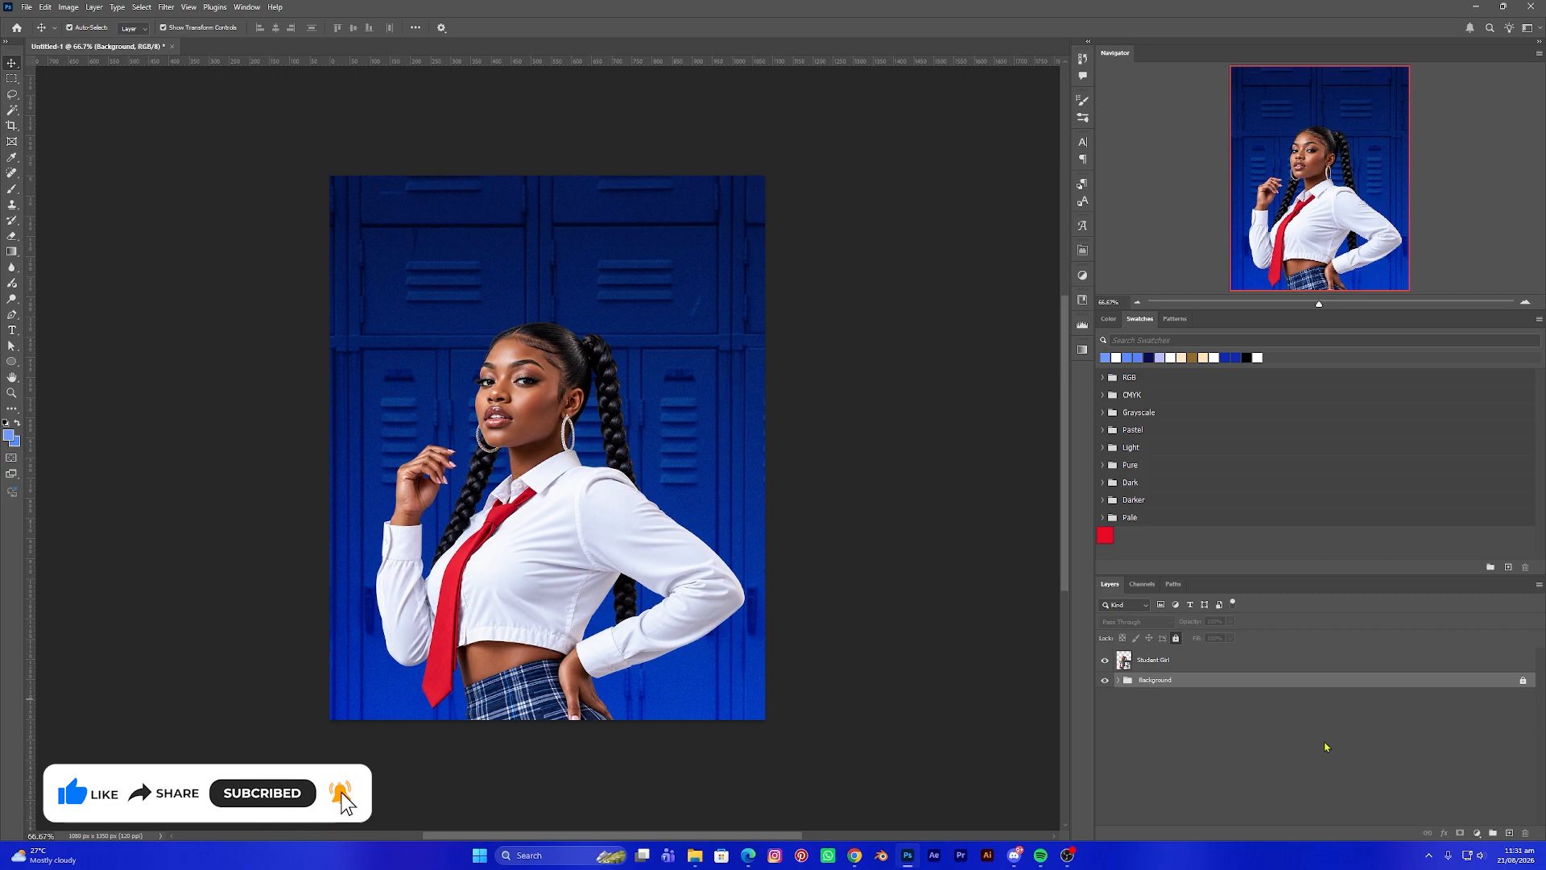
click(12, 362)
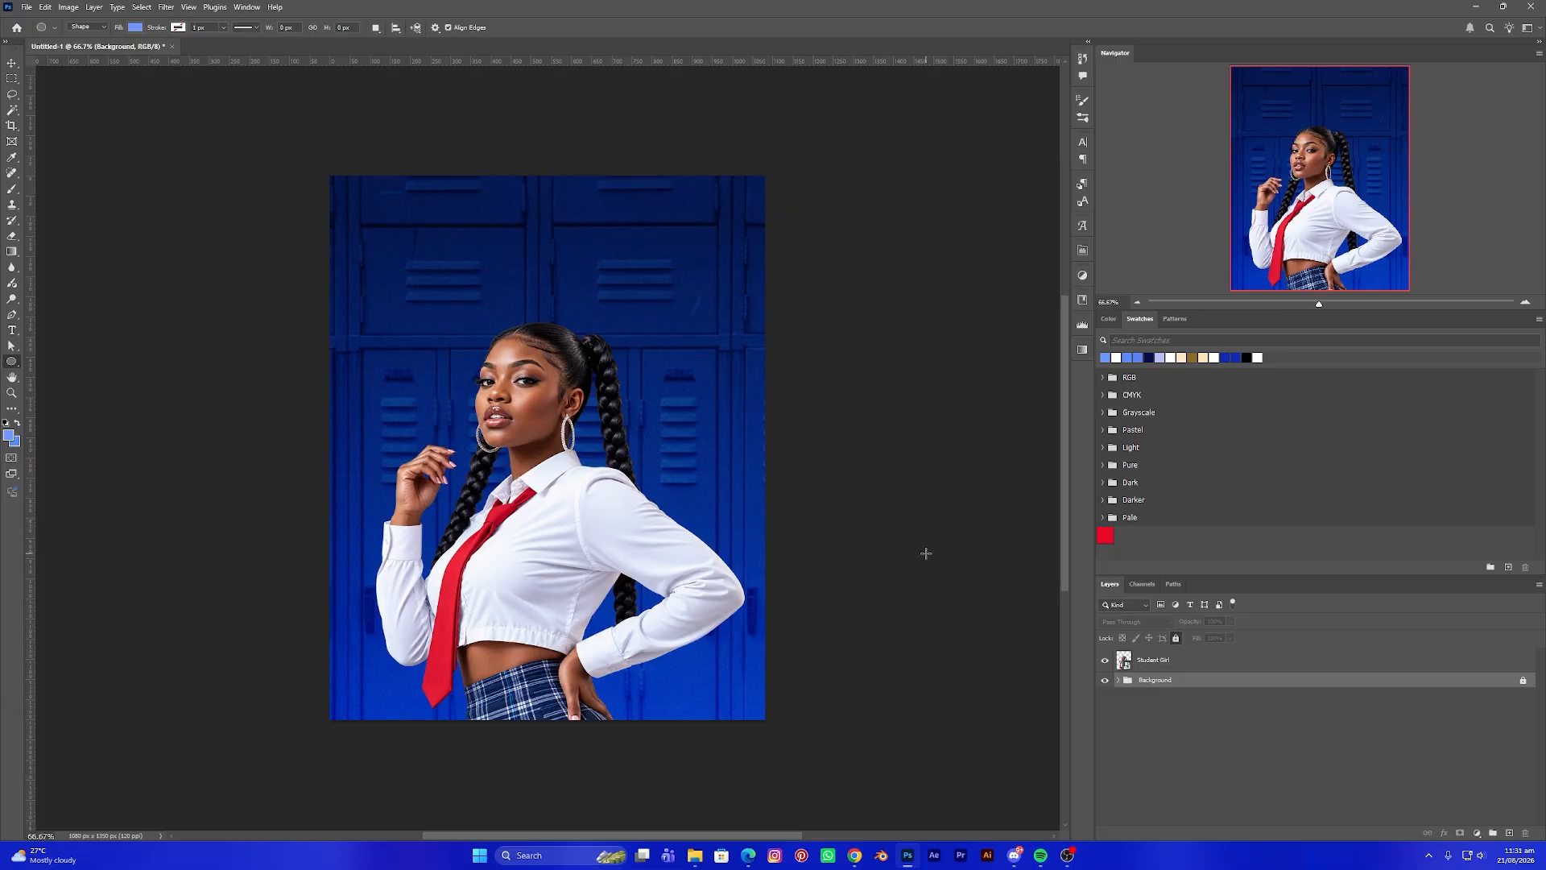
click(5, 423)
click(17, 421)
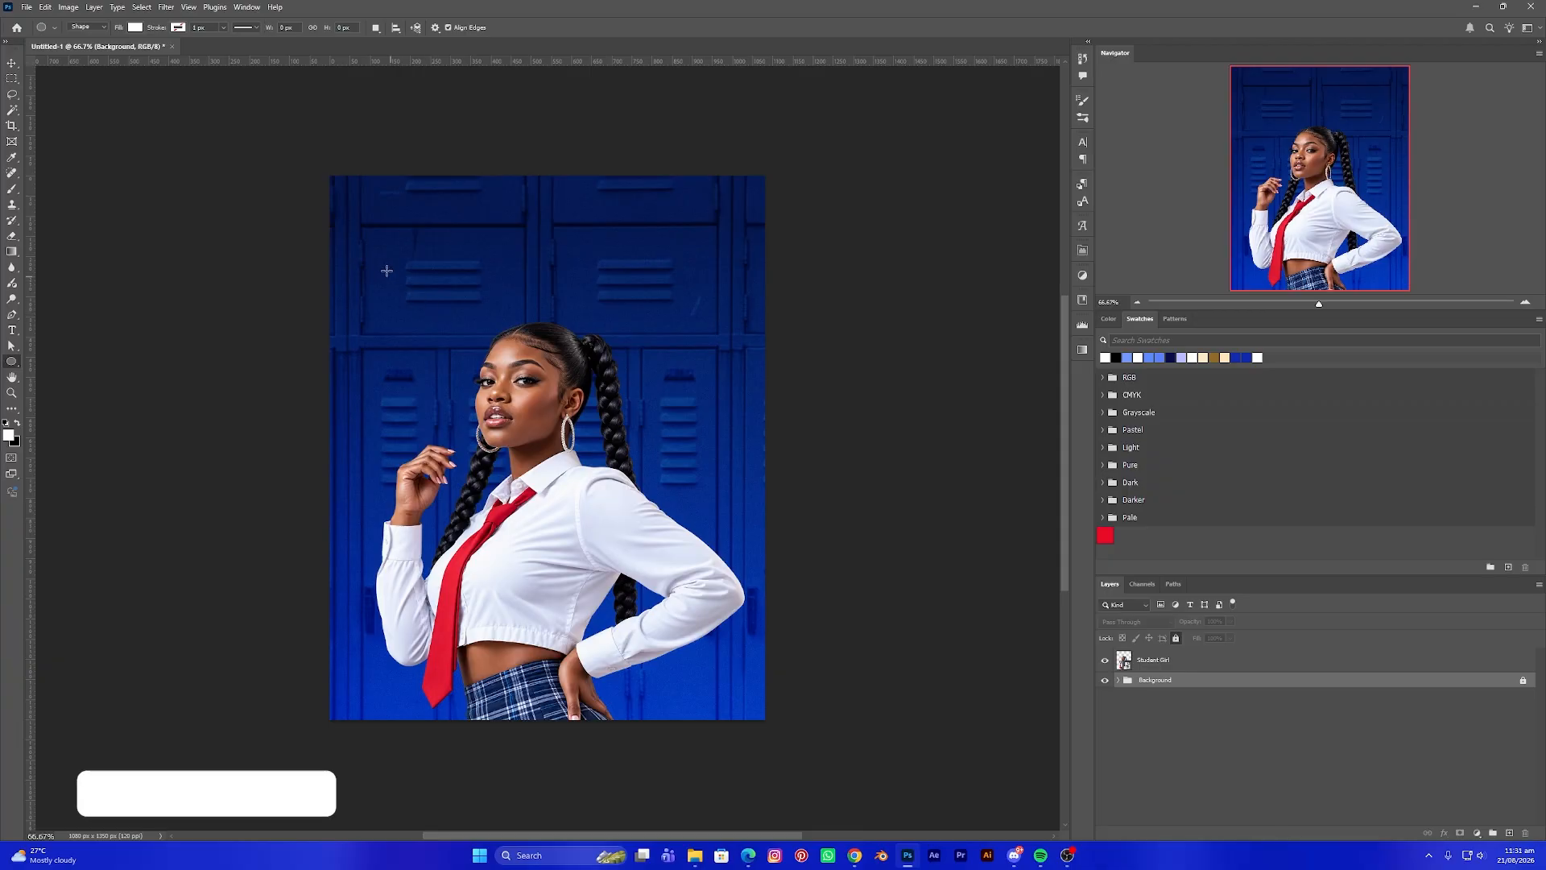
drag(381, 263, 619, 482)
drag(720, 593, 763, 644)
Move the white circle behind the student, shrink it to about 902 px and center it horizontally on the canvas
click(9, 63)
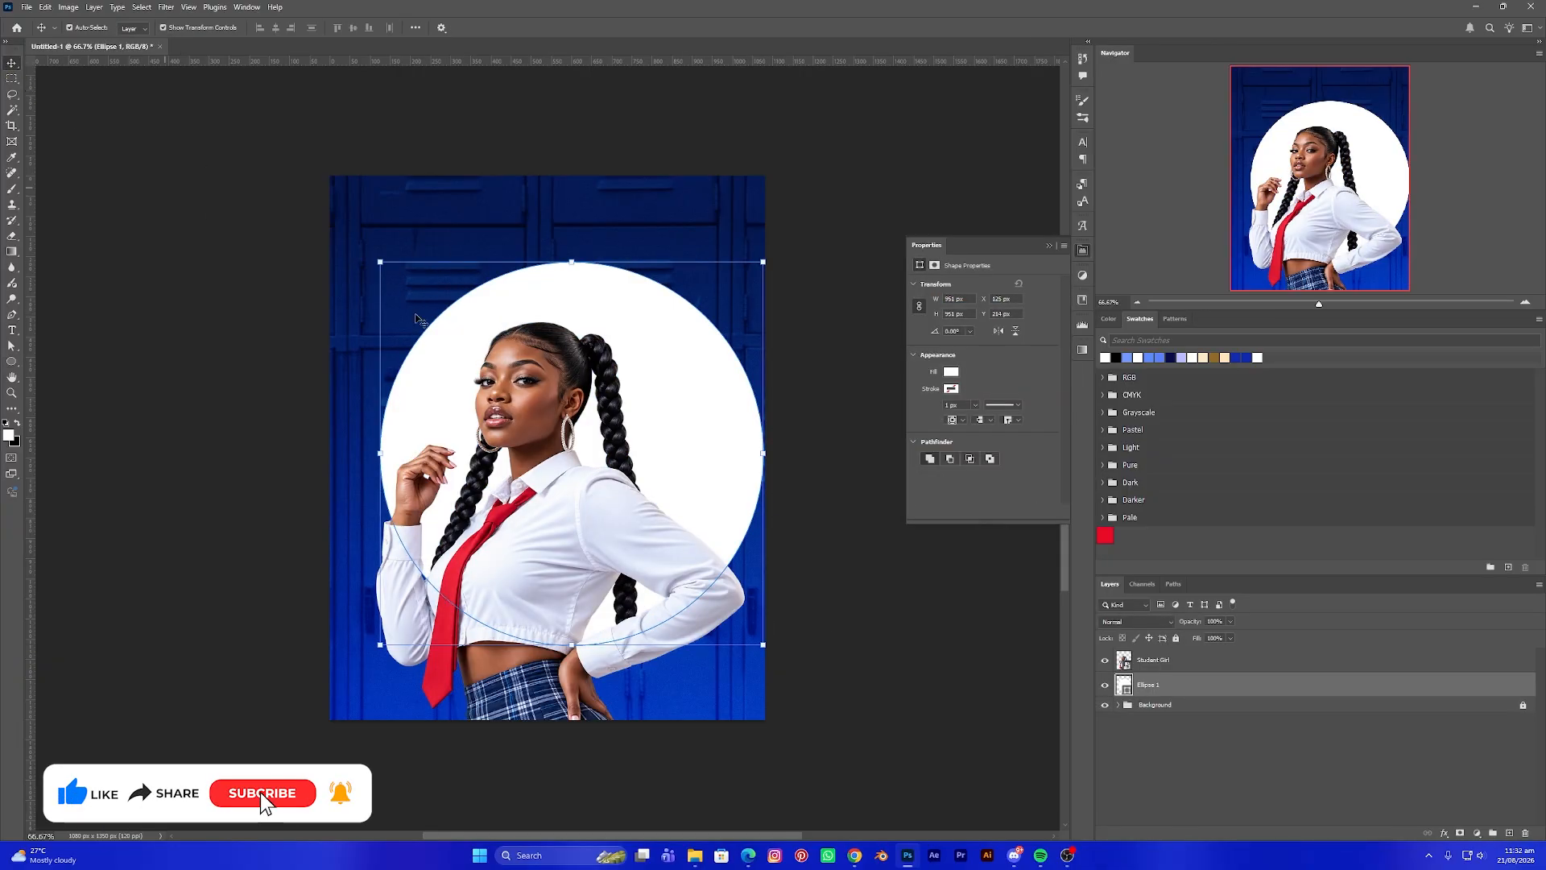
drag(715, 424, 685, 462)
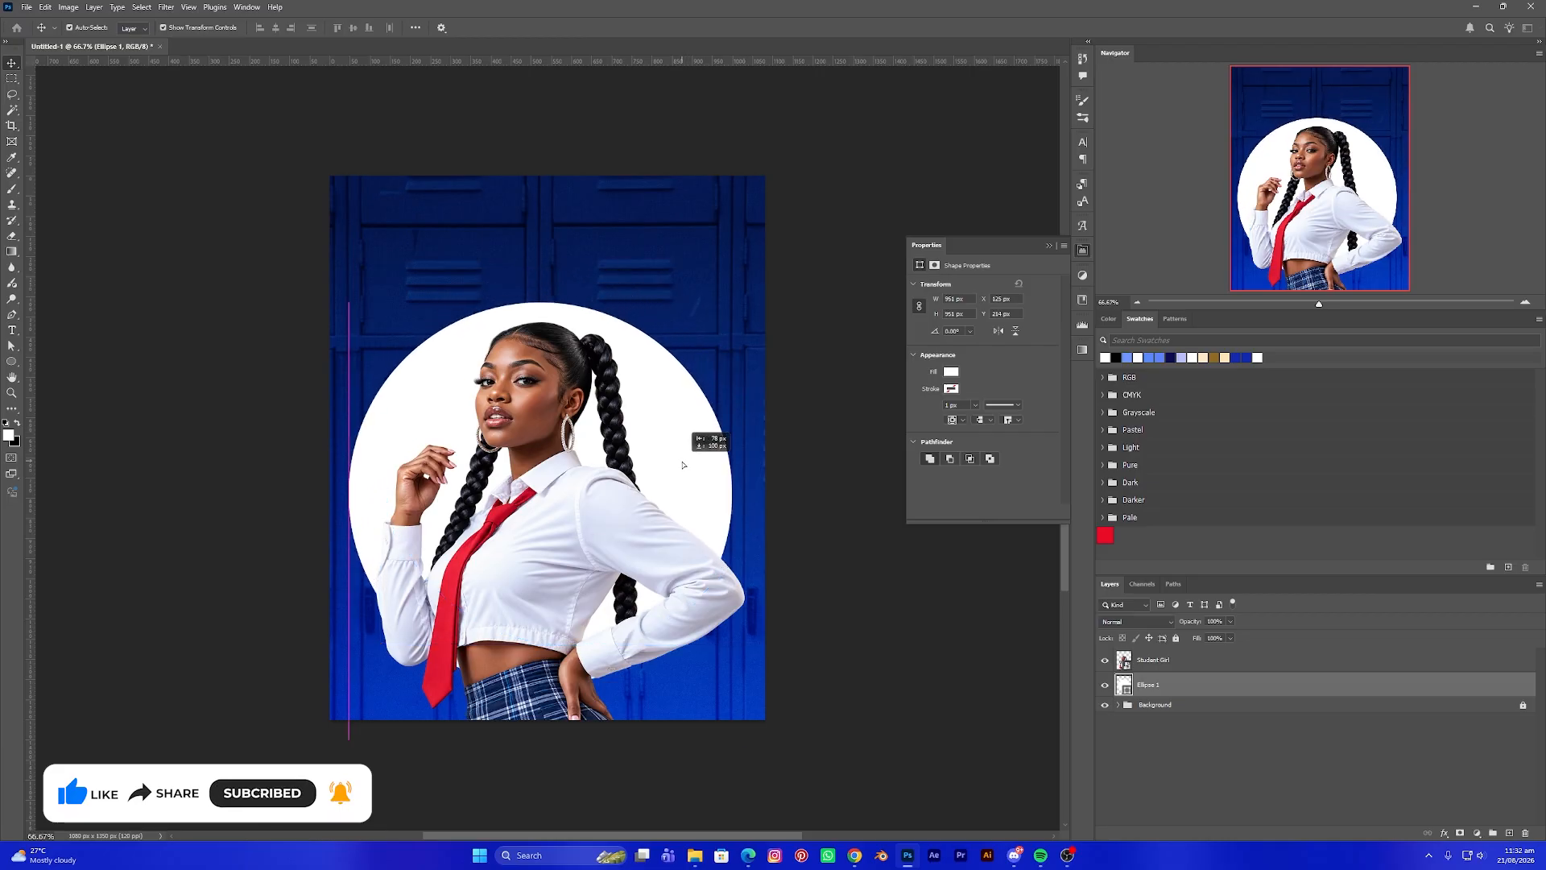
key(ctrl+t)
drag(540, 304, 549, 324)
drag(650, 434, 656, 433)
key(Return)
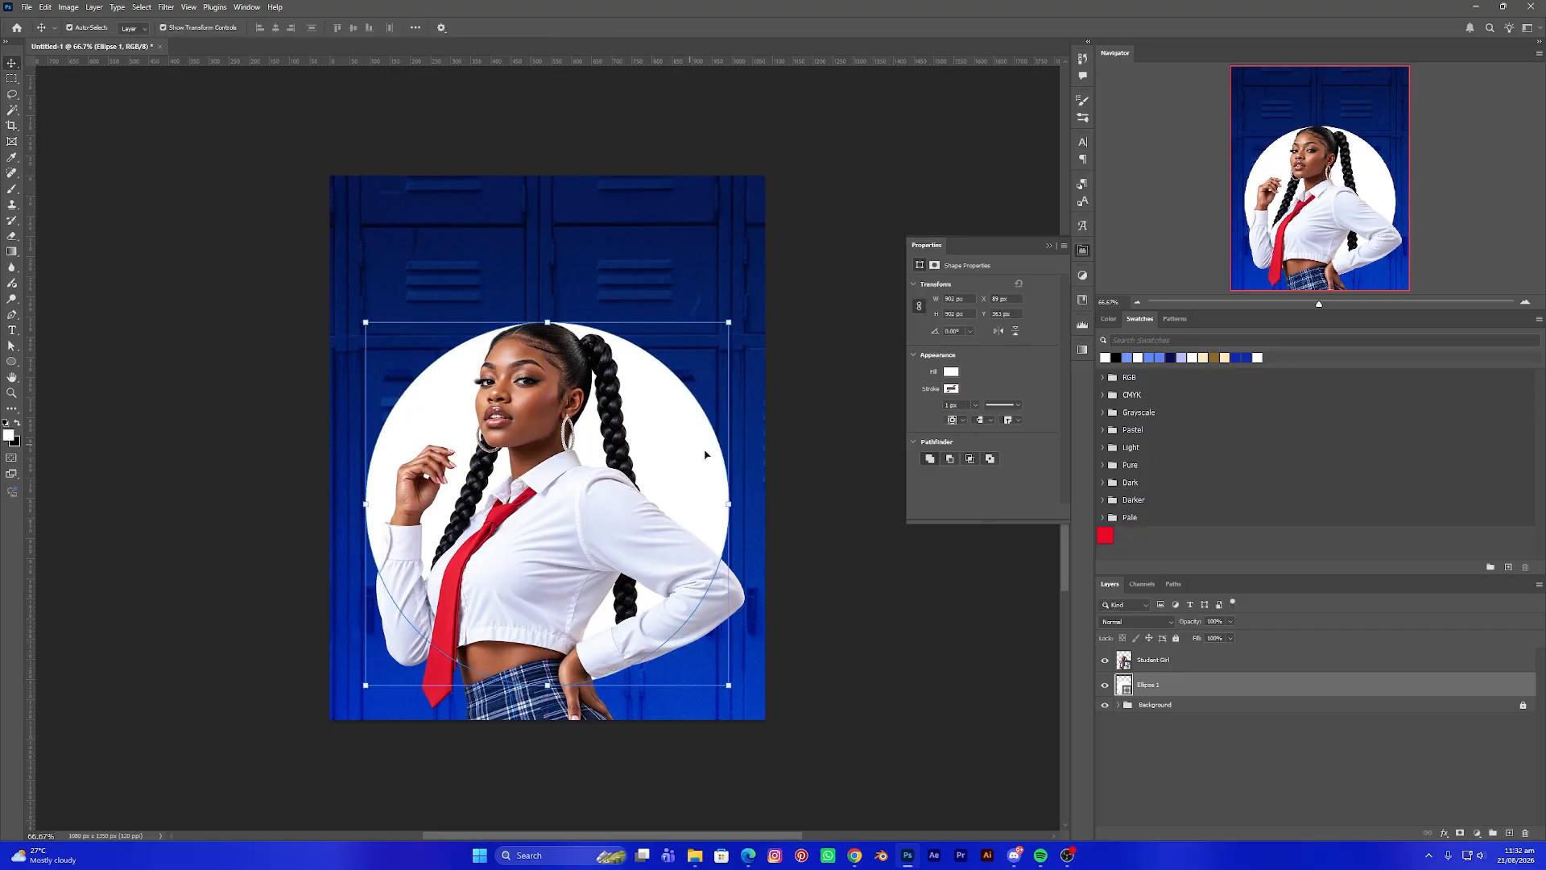
Convert the white circle layer to a smart object
click(1213, 658)
click(1185, 686)
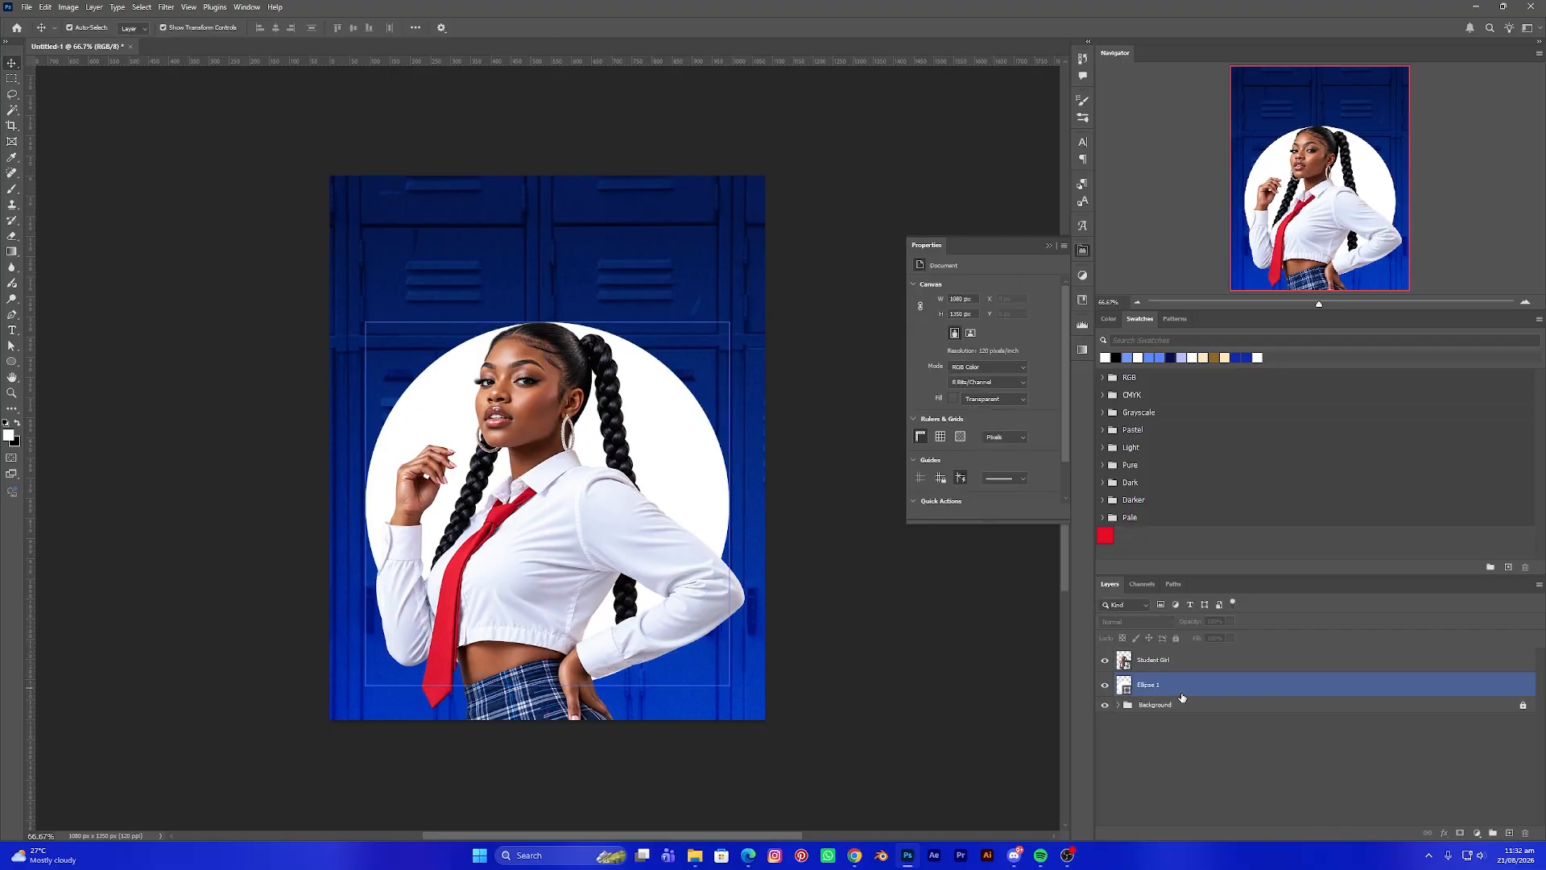
right_click(1229, 685)
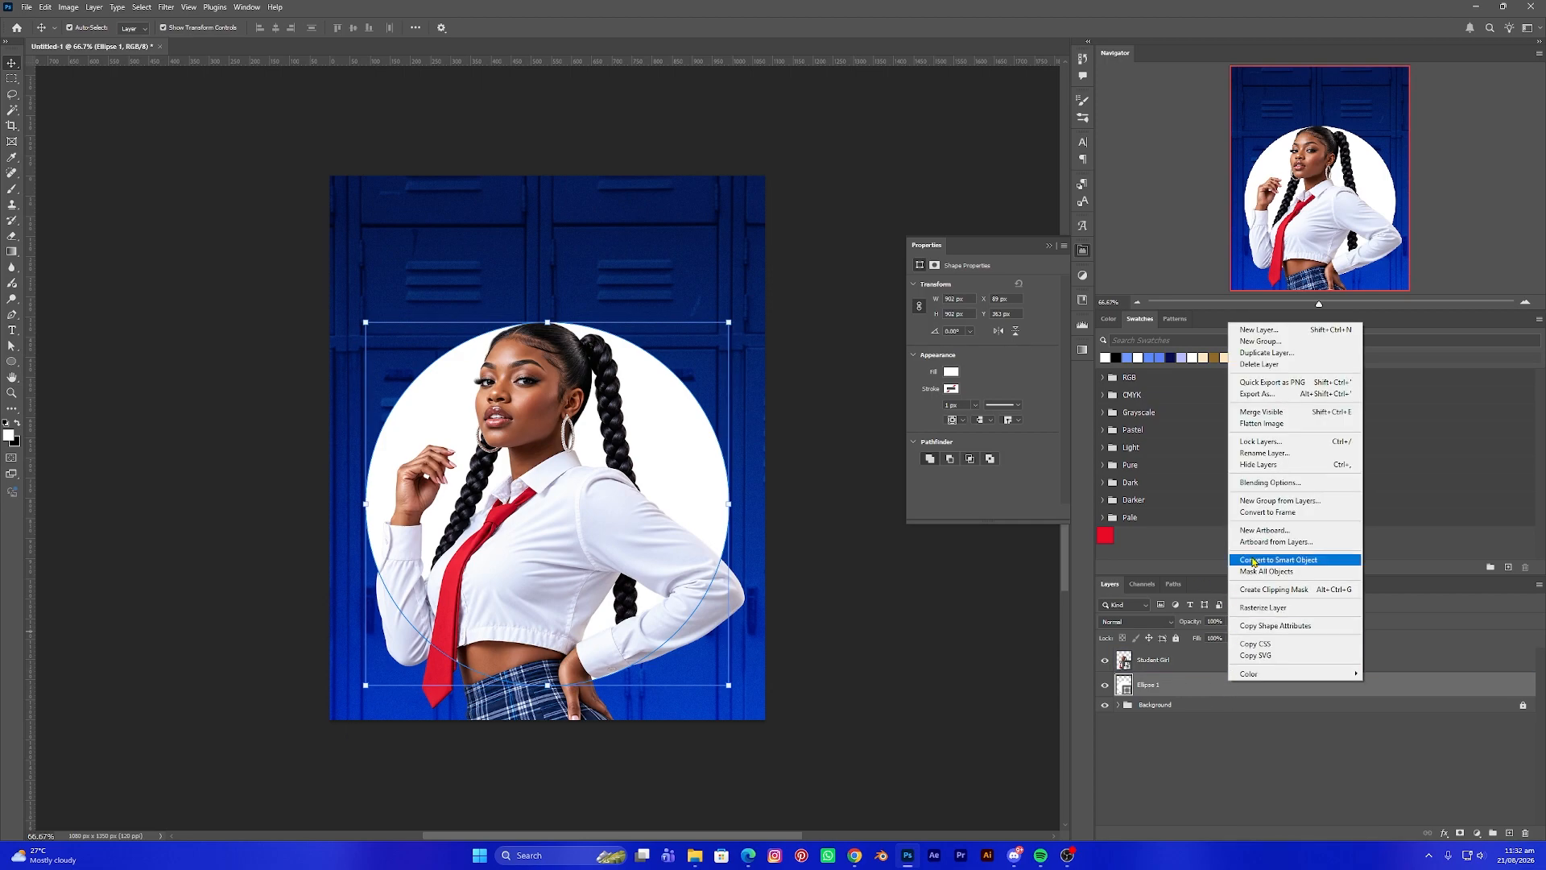
click(1280, 561)
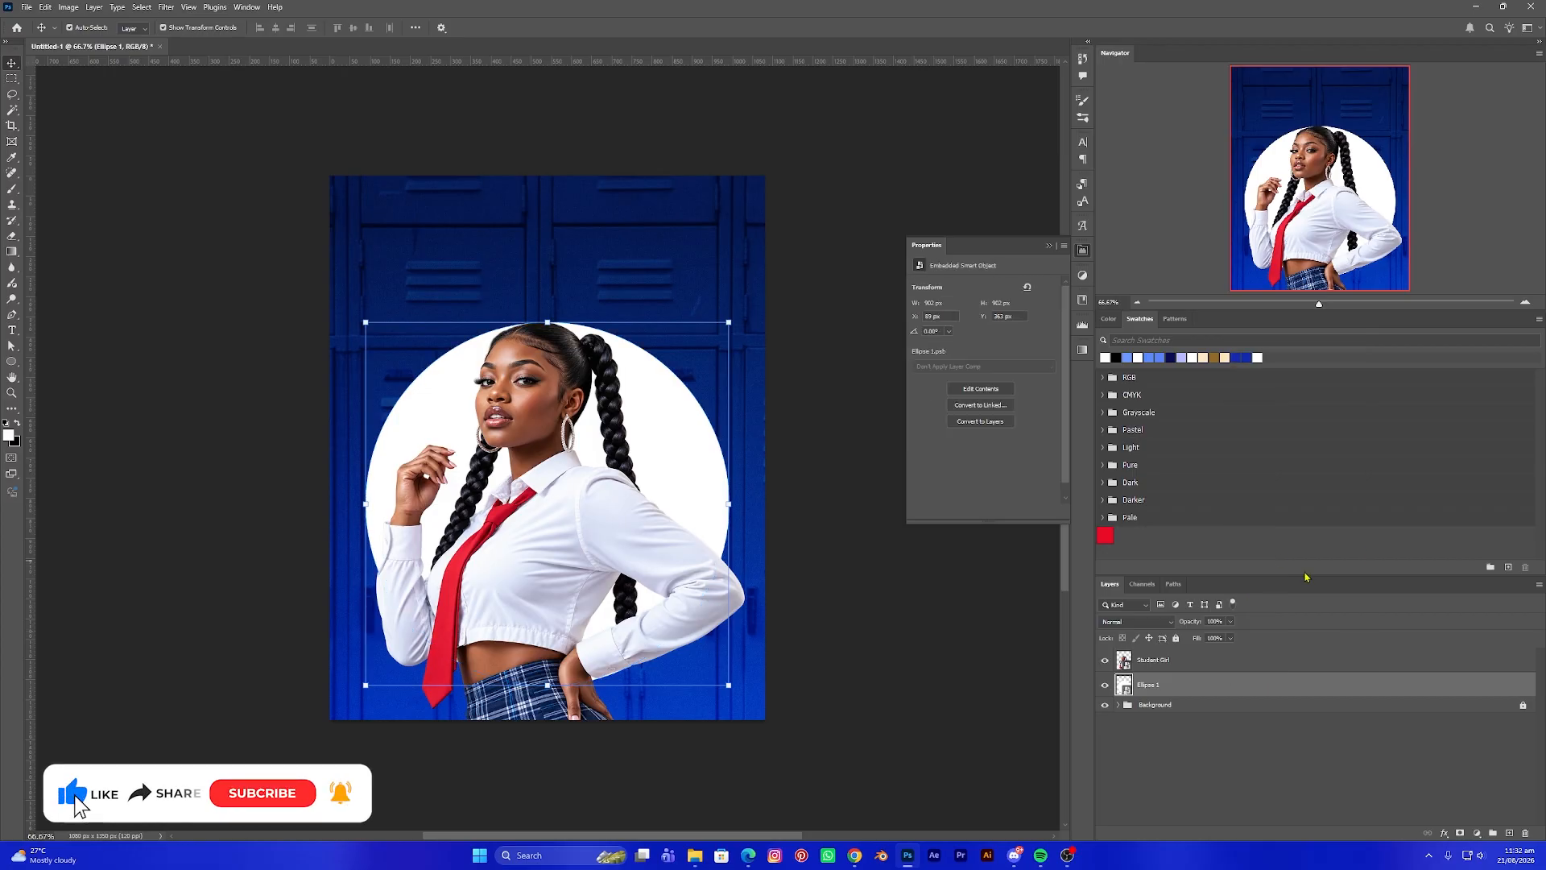
Apply a Gaussian Blur with a radius of 20.8 px to the white circle
click(174, 10)
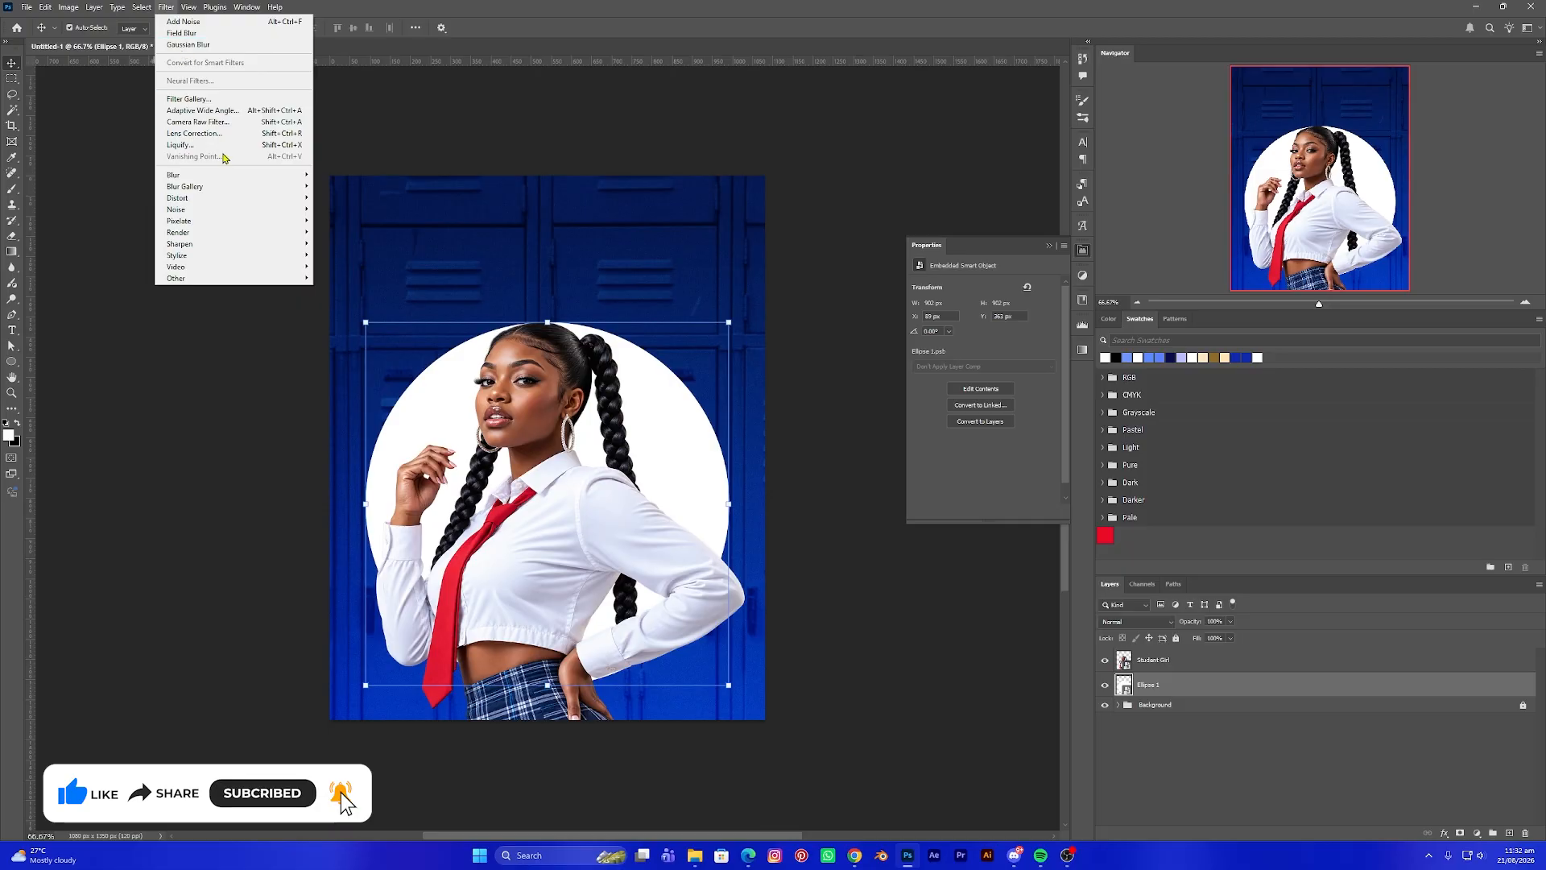
mouse_move(226, 176)
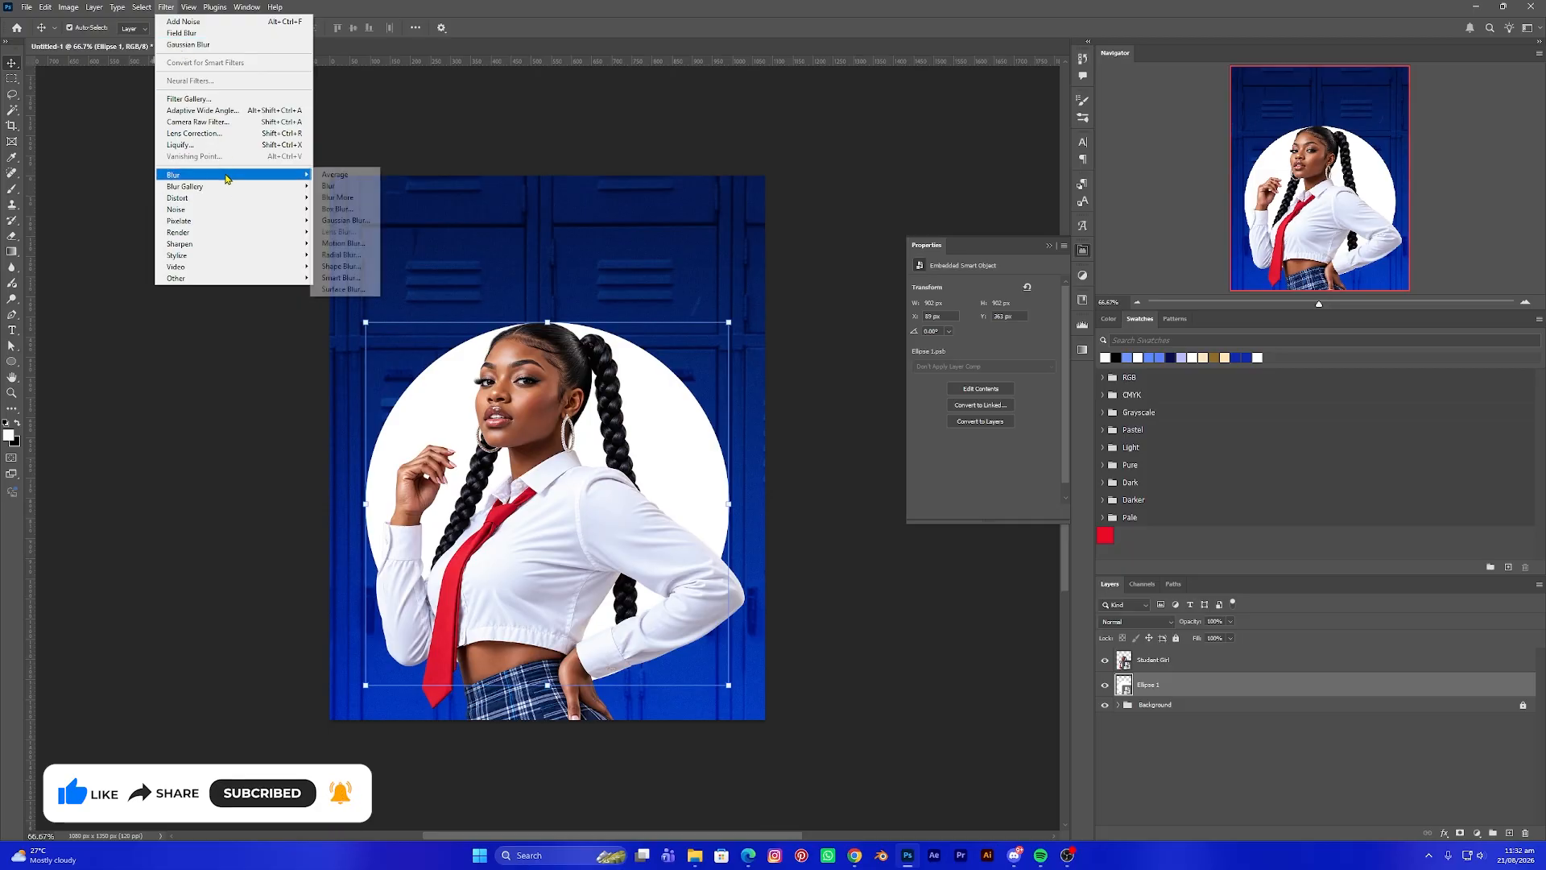
click(346, 221)
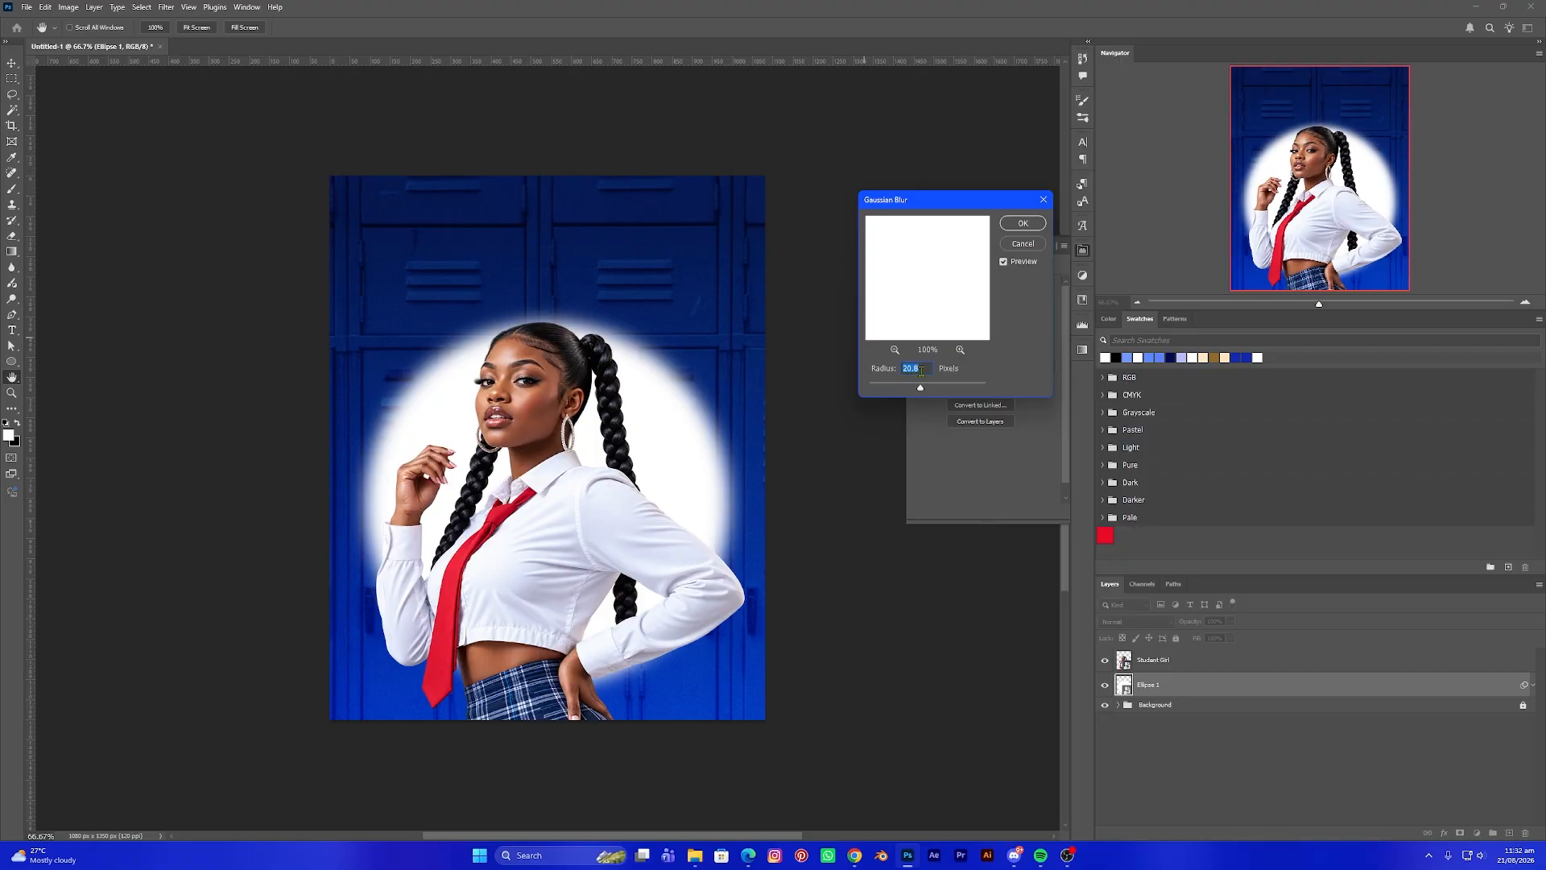
click(1022, 224)
key(v)
click(1100, 656)
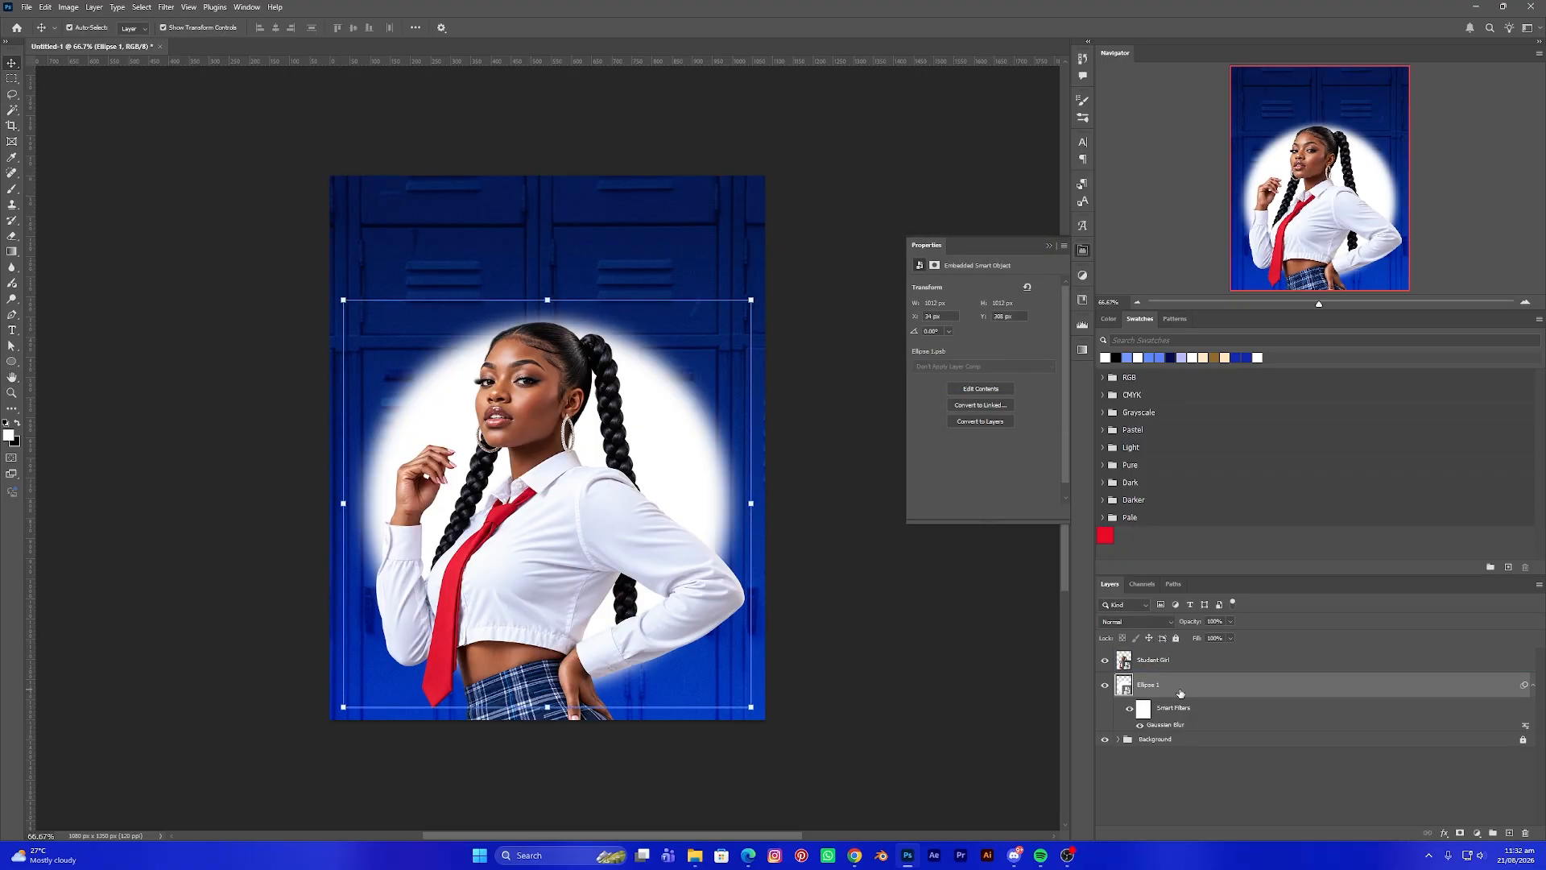
Set the blurred circle's blend mode to Overlay and lower its fill to 70%
click(1136, 623)
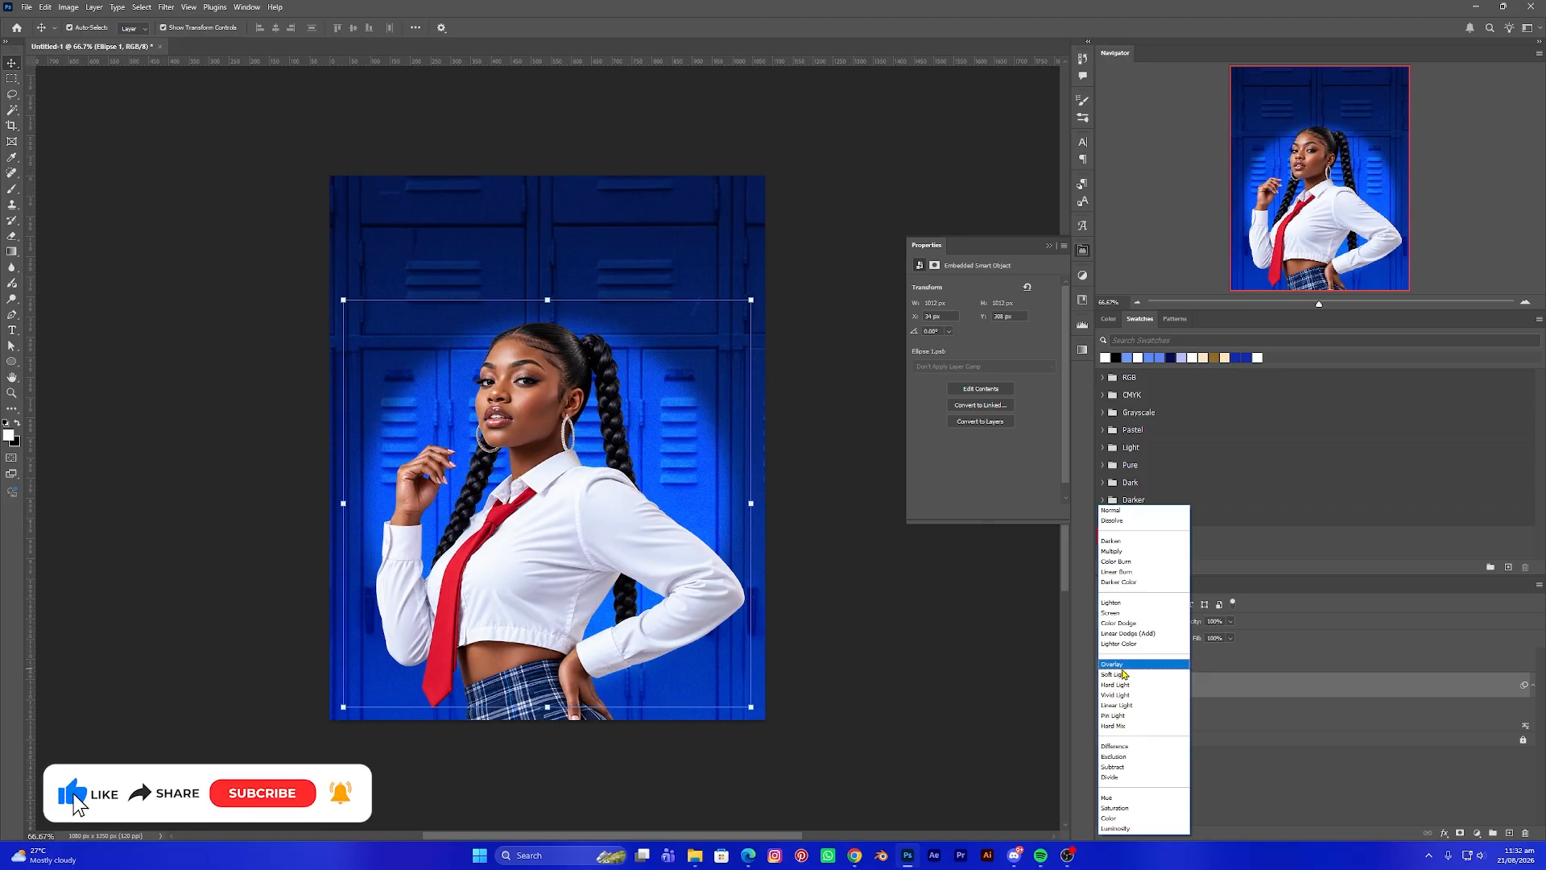
click(1122, 665)
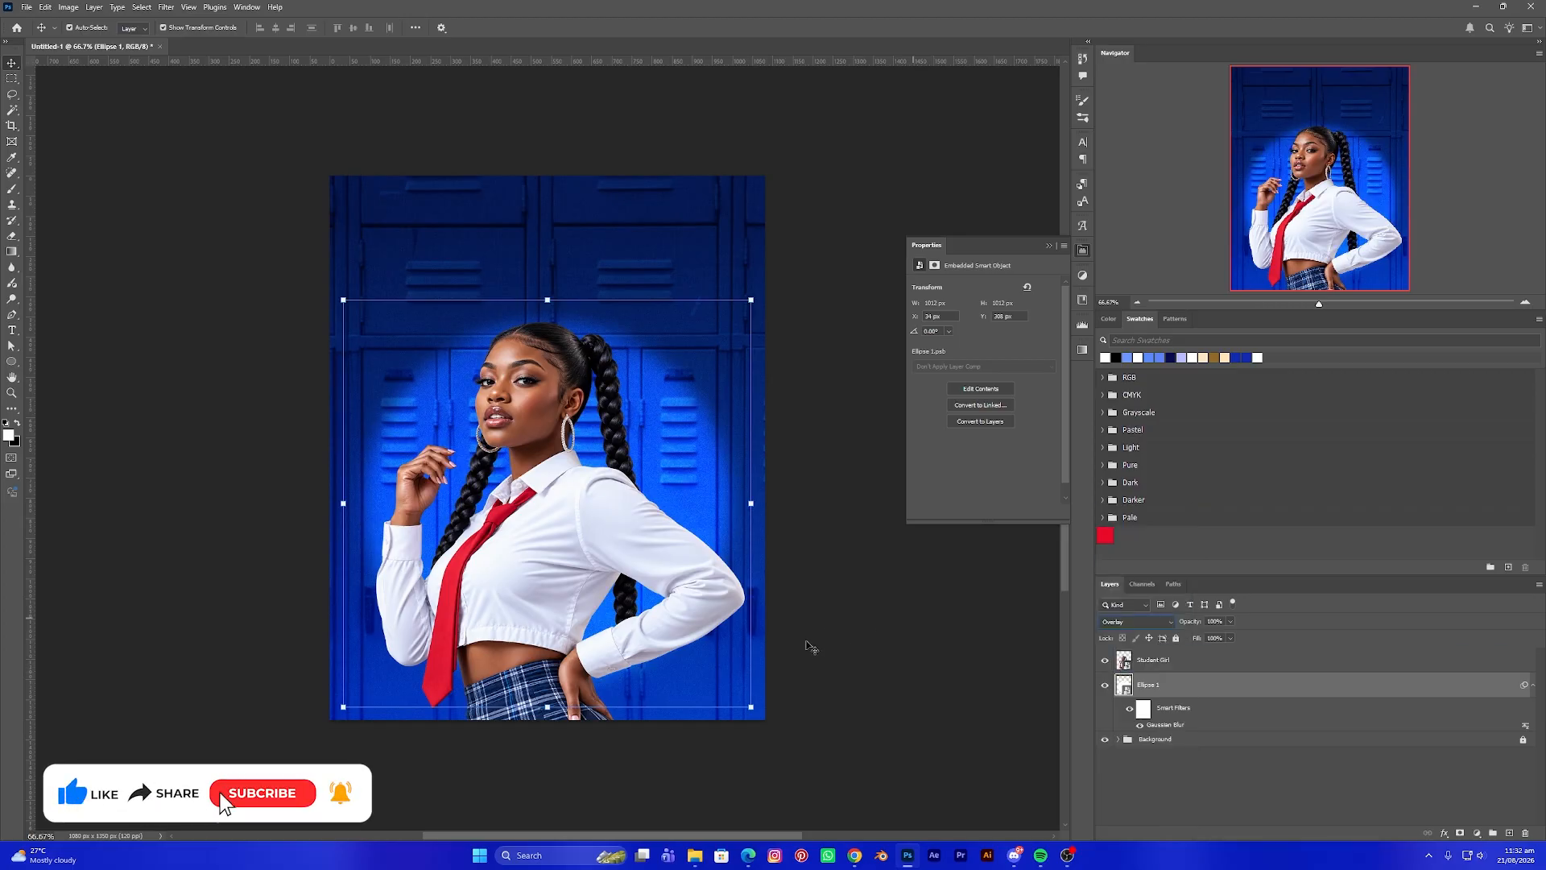
click(1230, 638)
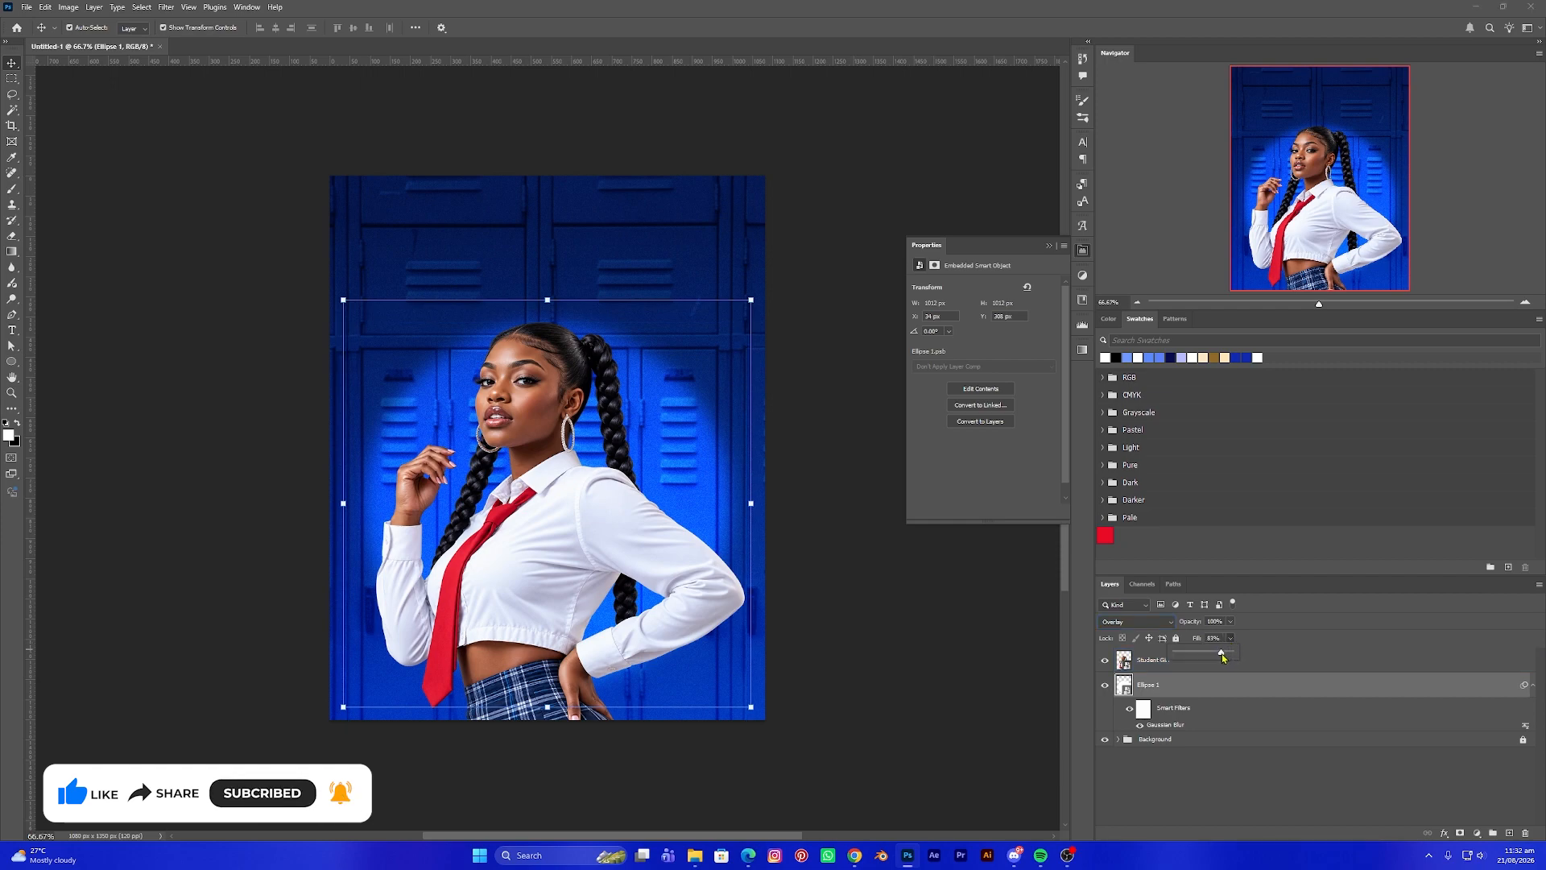
drag(1222, 657, 1220, 657)
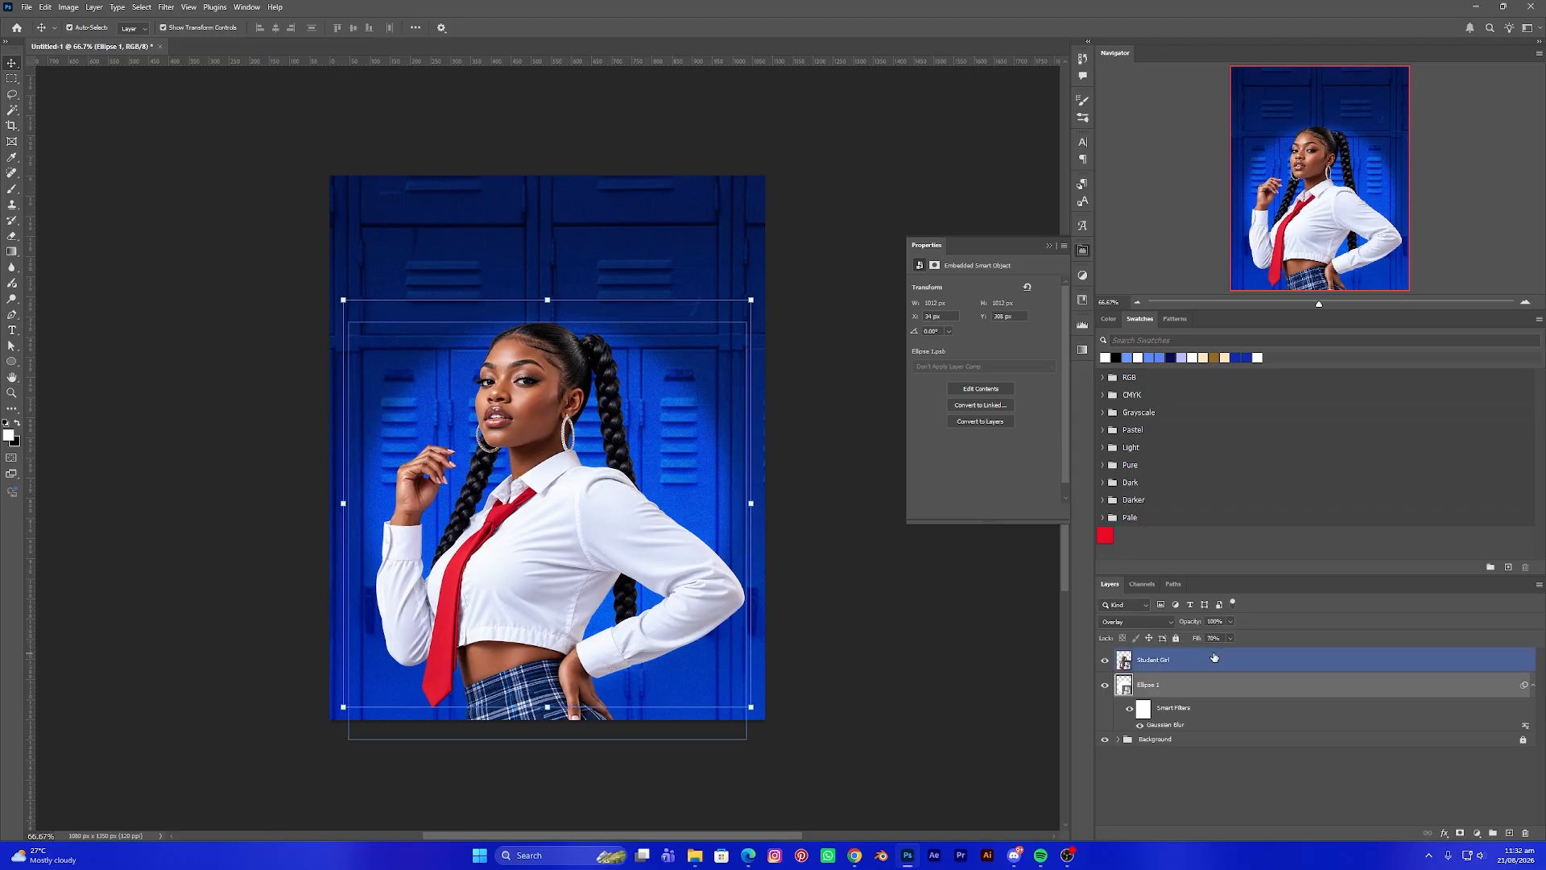
Enlarge the blurred circle so its glow spans the full canvas width behind the student
key(ctrl+t)
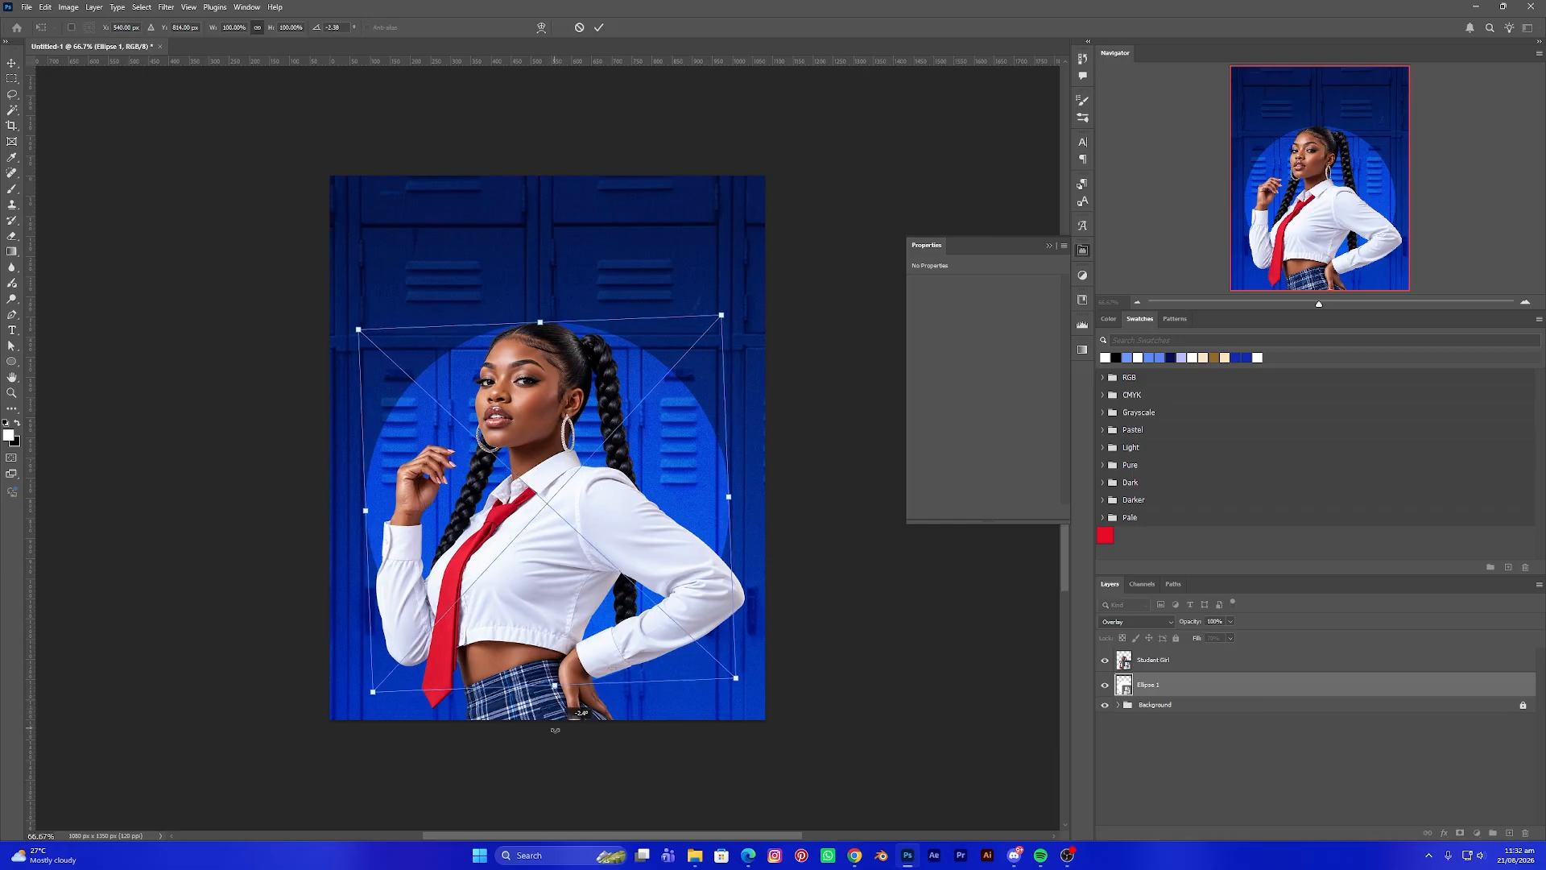
drag(548, 687, 548, 719)
drag(547, 321, 547, 309)
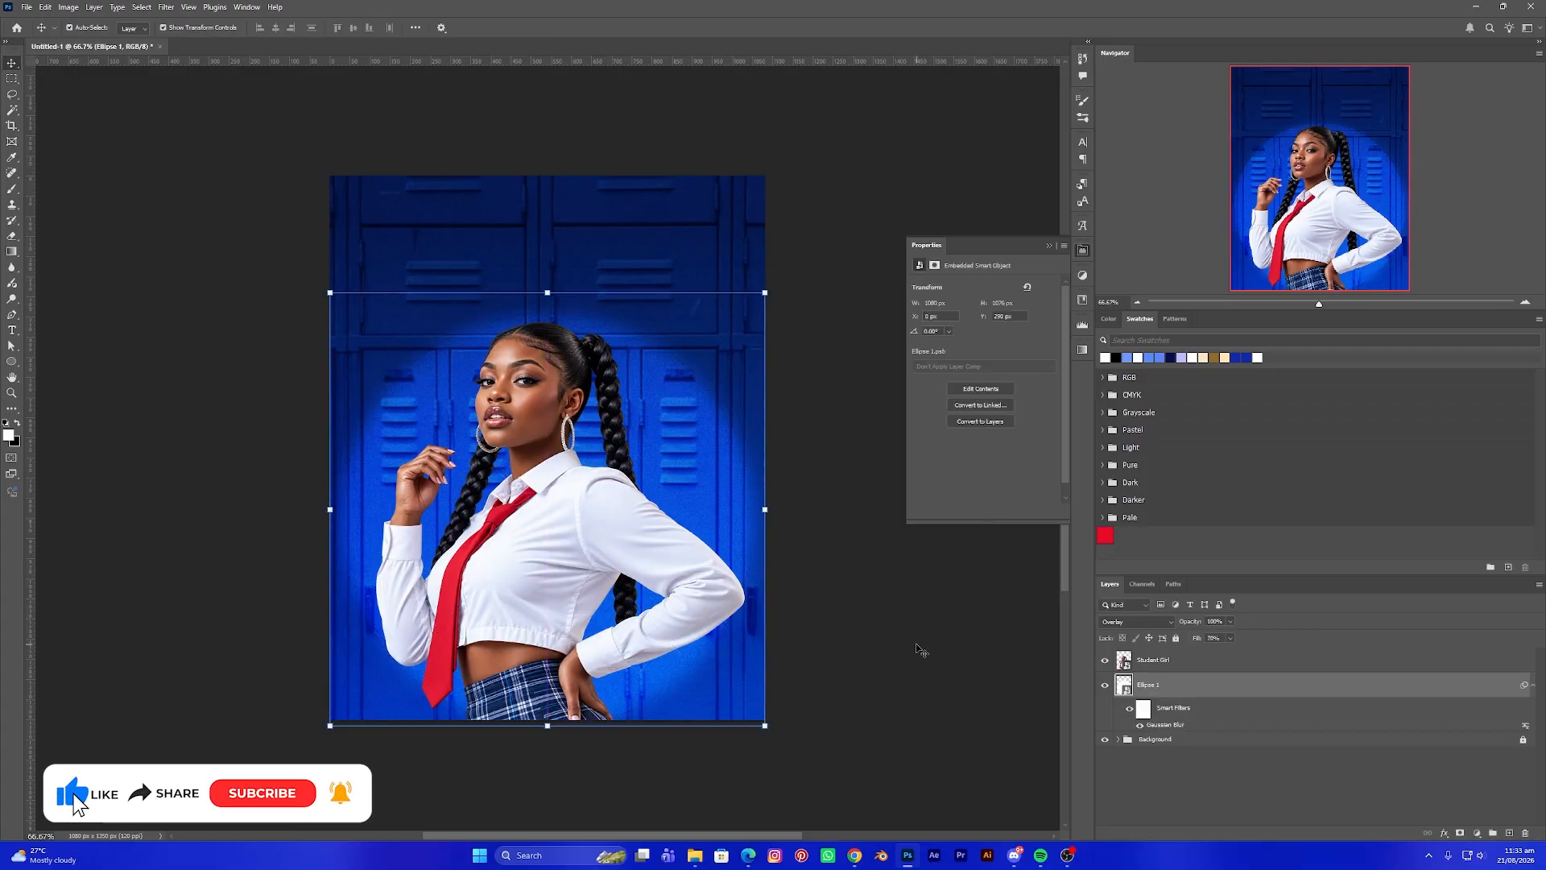
click(920, 648)
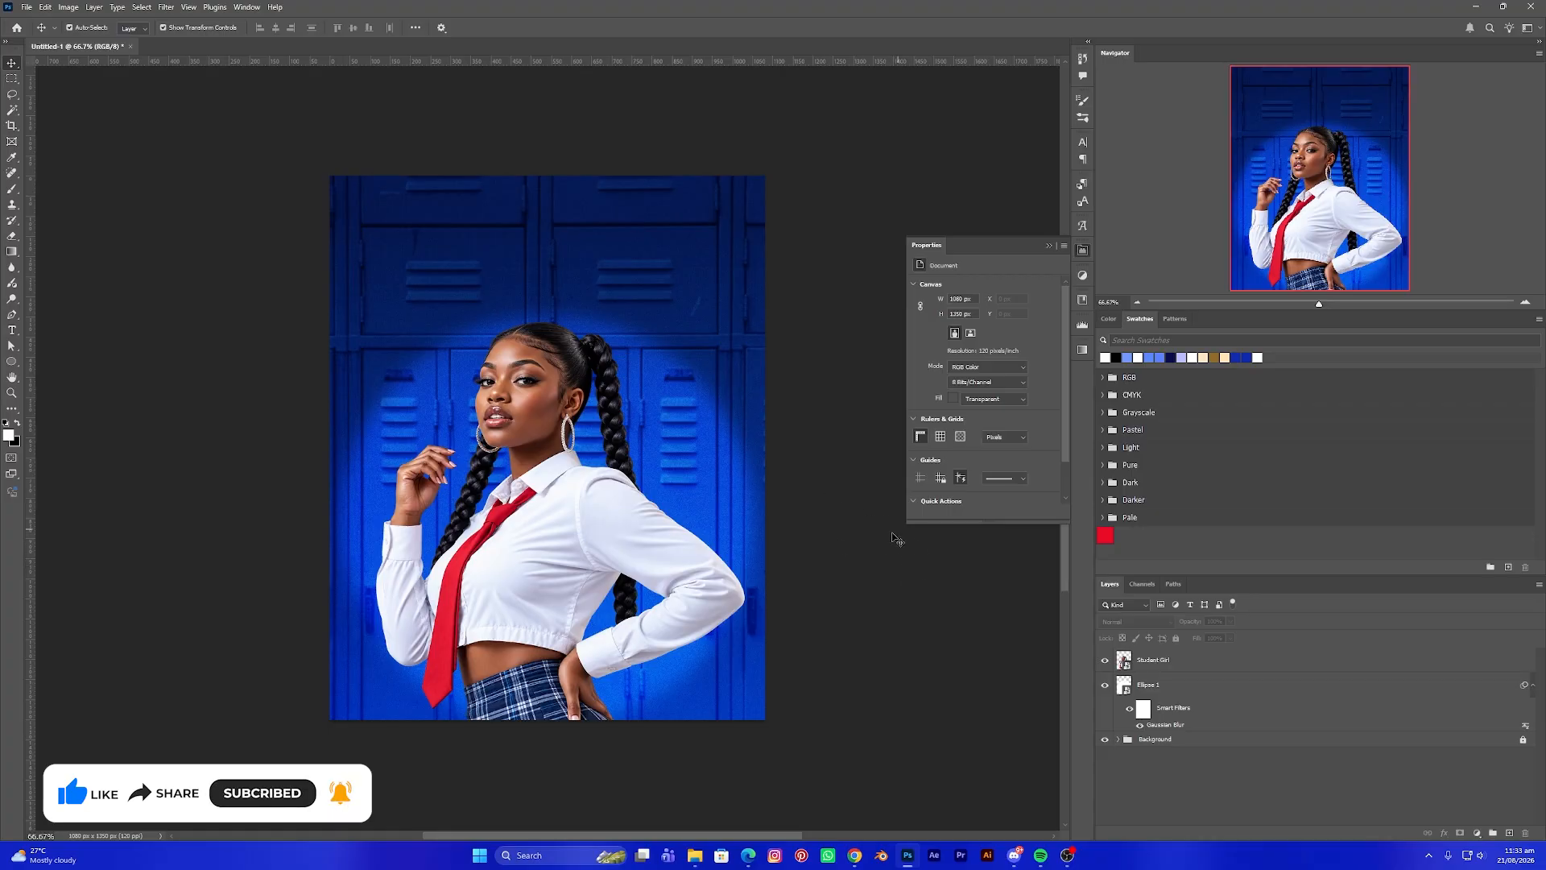
Collapse the smart filter list of the glow circle layer
click(1167, 659)
click(1168, 685)
click(1532, 684)
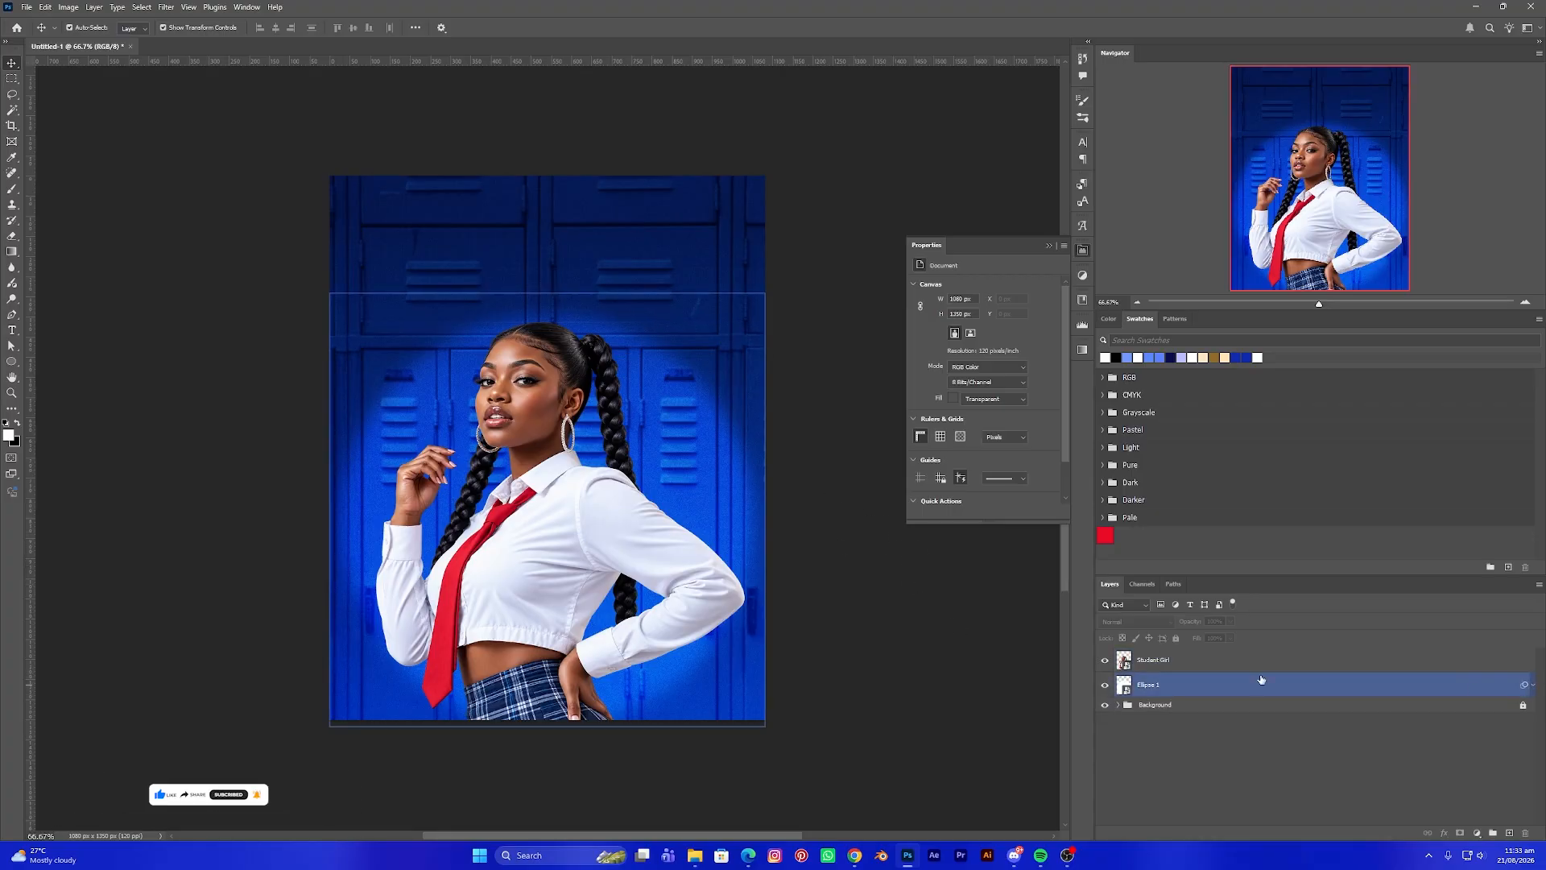
Unlock the Background group and move the Ellipse 1 glow layer into it, above the other background layers
click(909, 638)
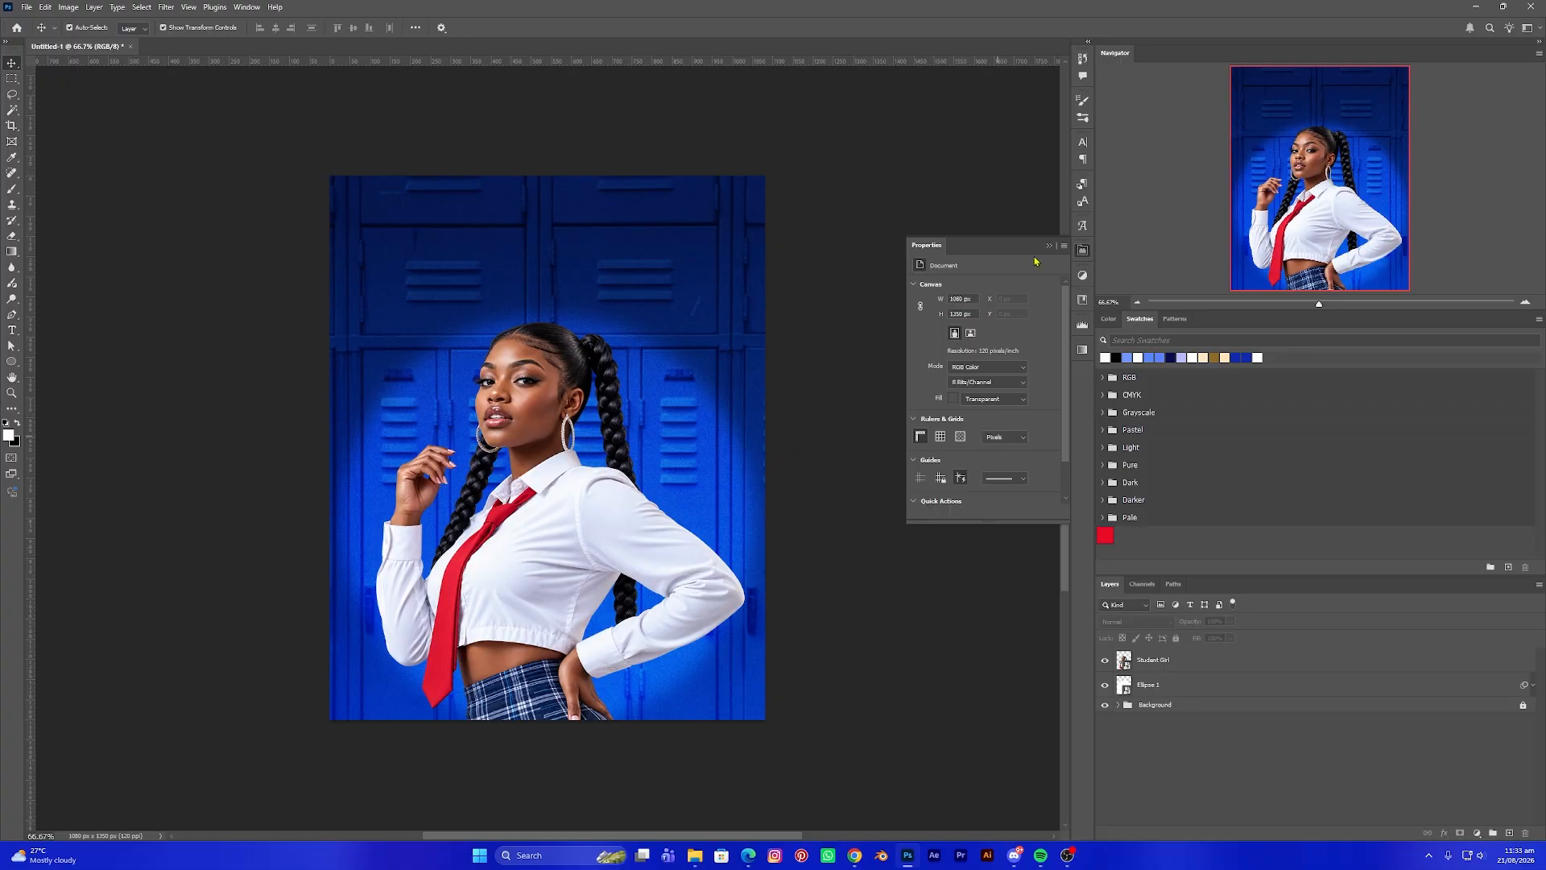
click(1049, 246)
click(1165, 706)
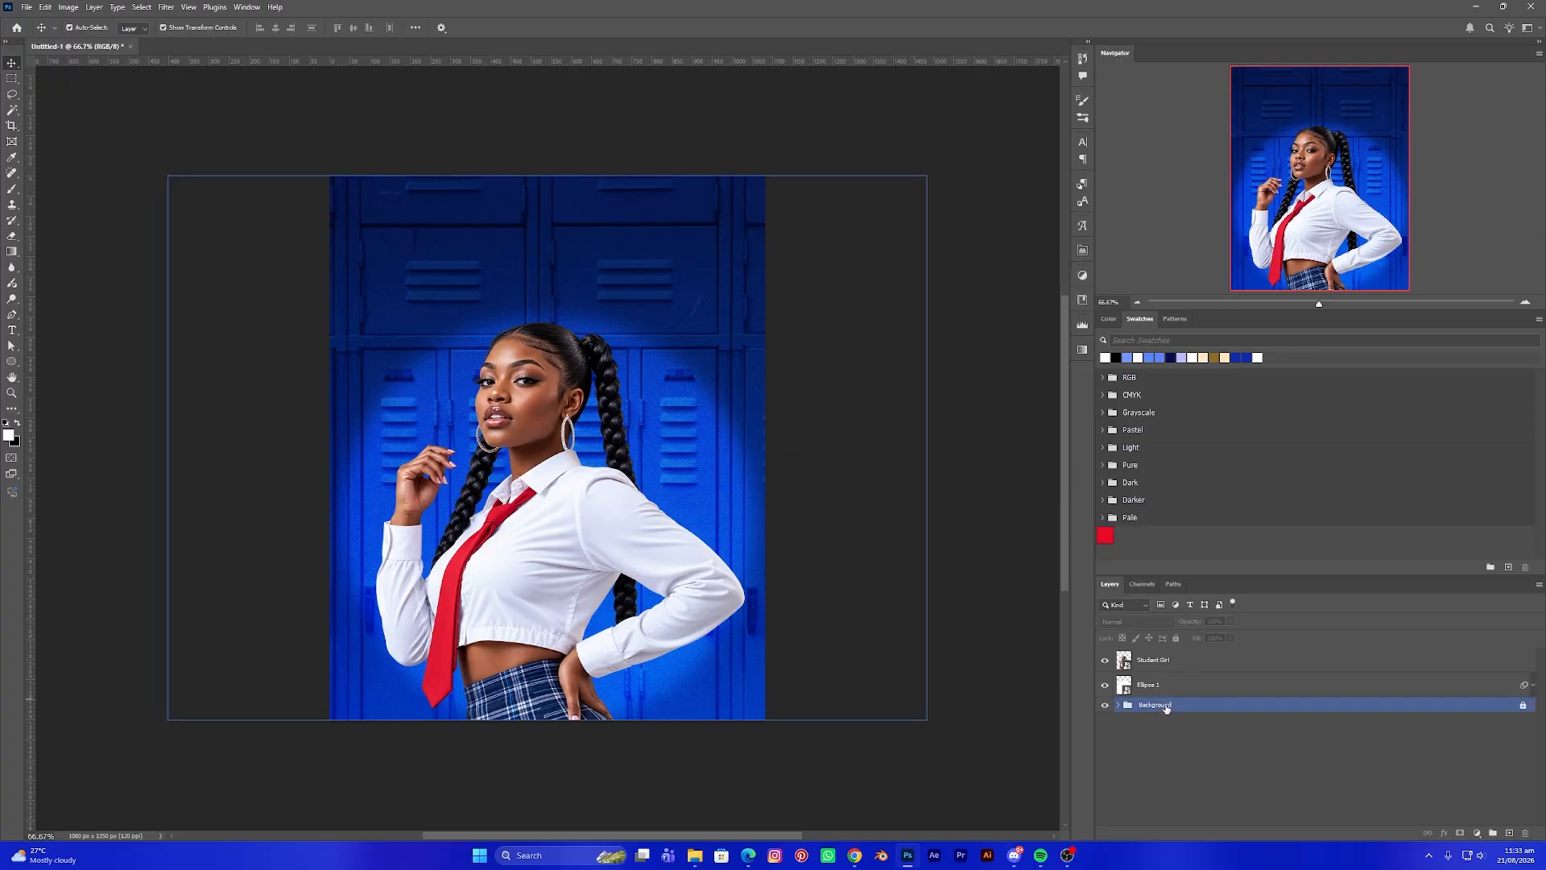
click(1118, 705)
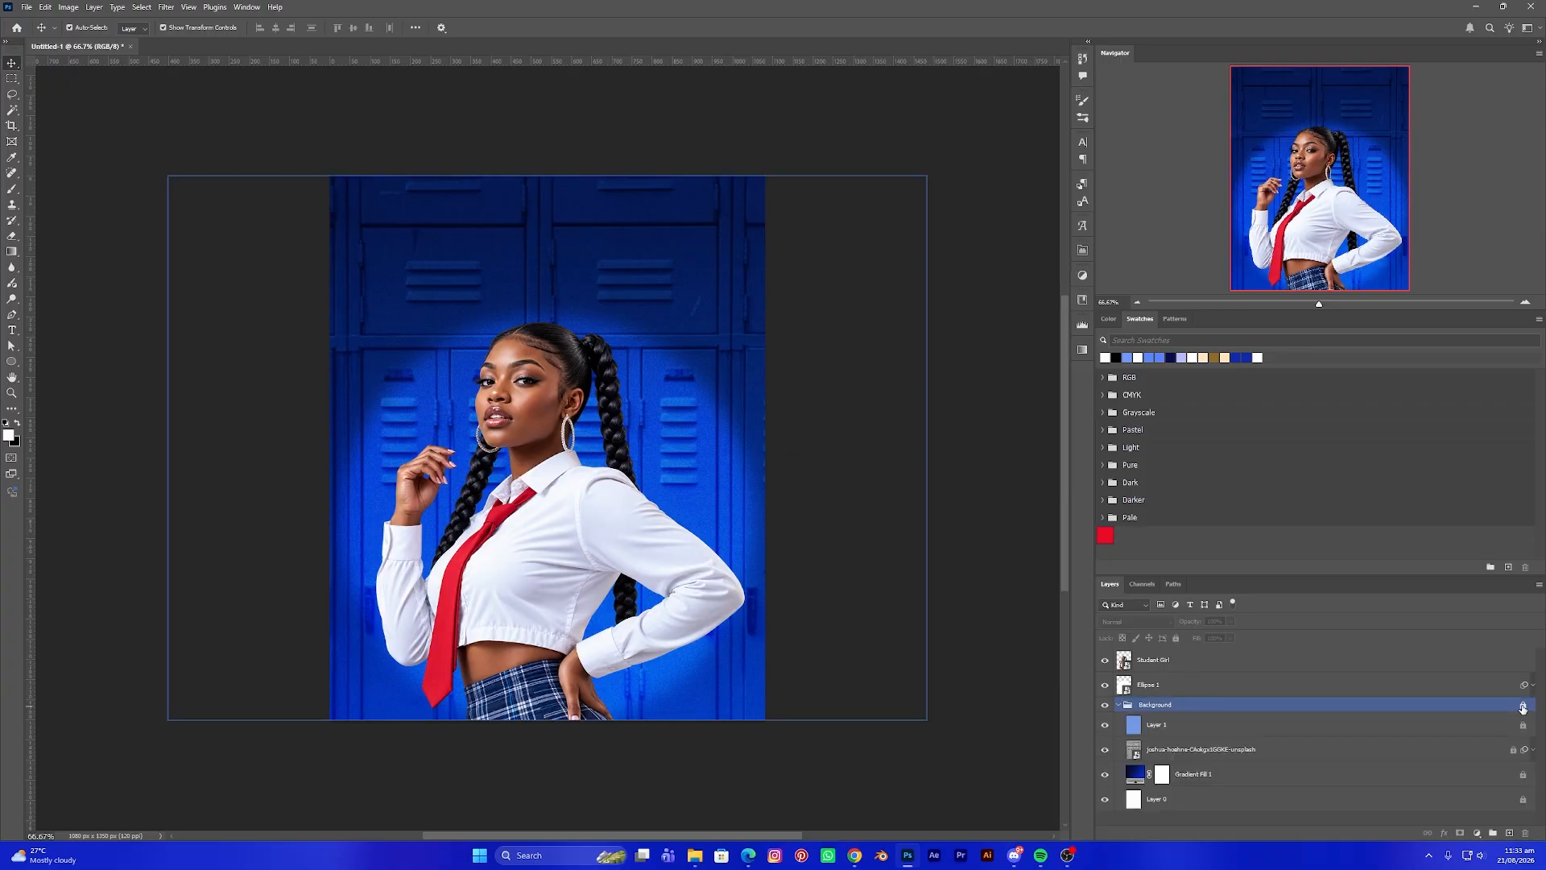
click(1153, 690)
drag(1161, 691, 1164, 712)
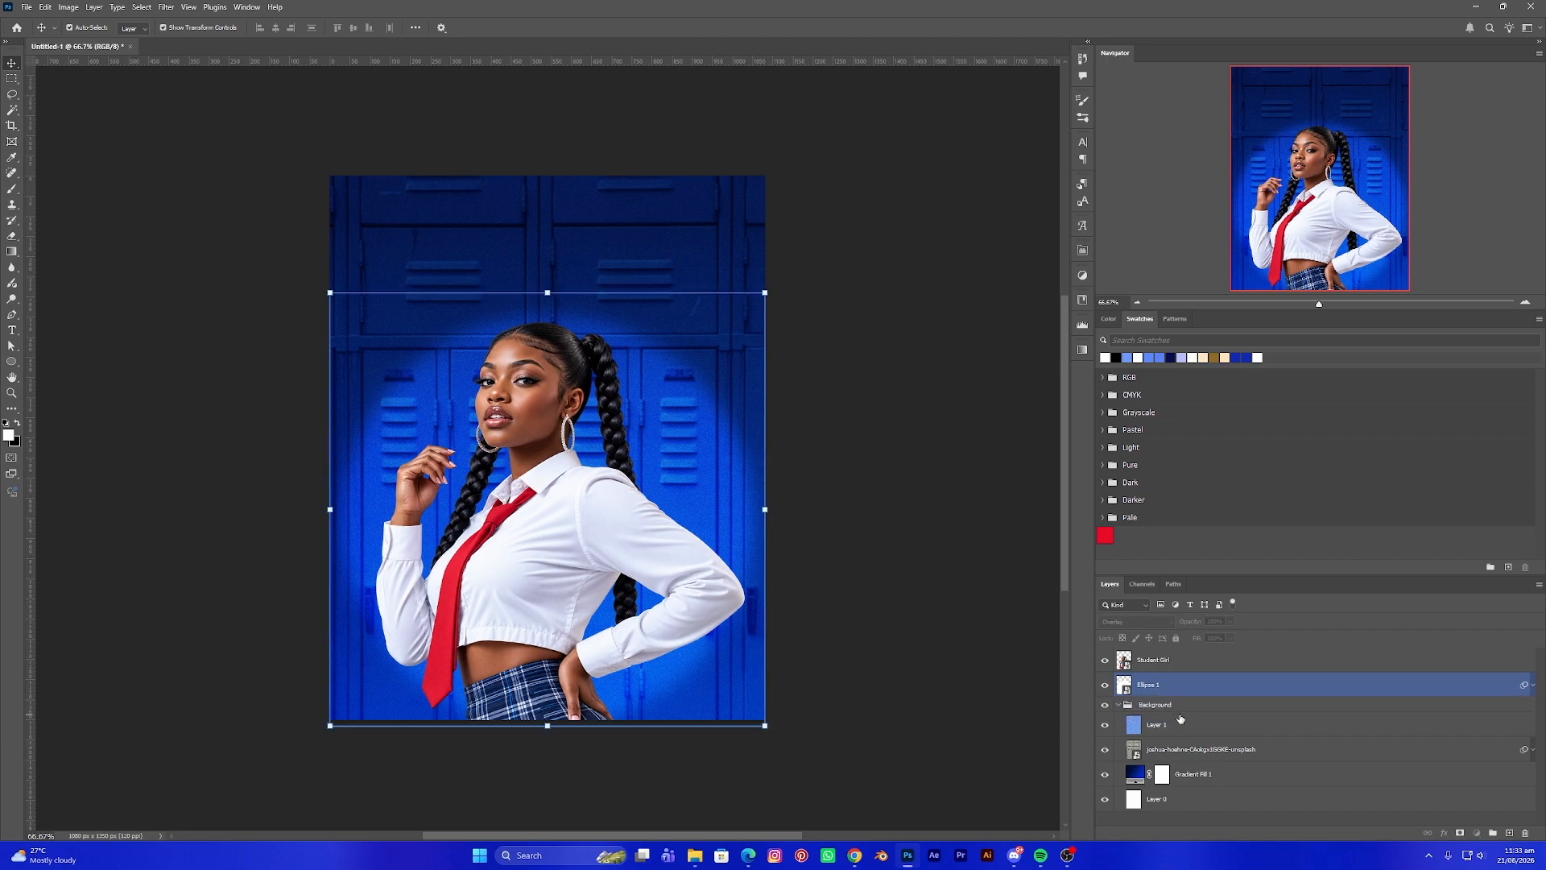
Place the fog_overlay image above the glow layer, scaled slightly wider than the canvas and positioned over its lower half
click(695, 856)
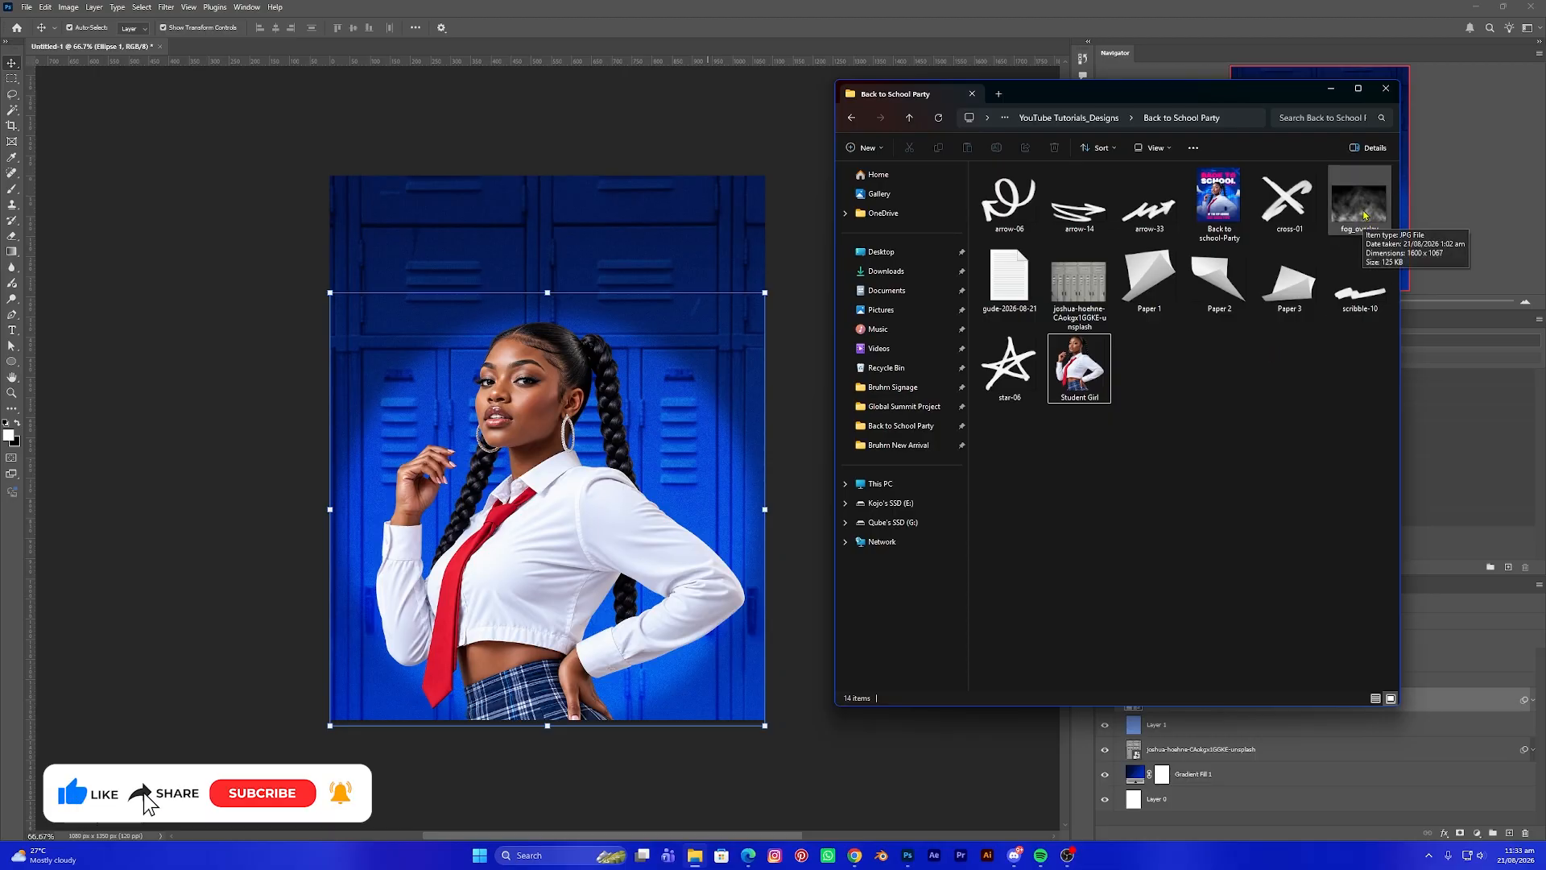
drag(1363, 214, 544, 475)
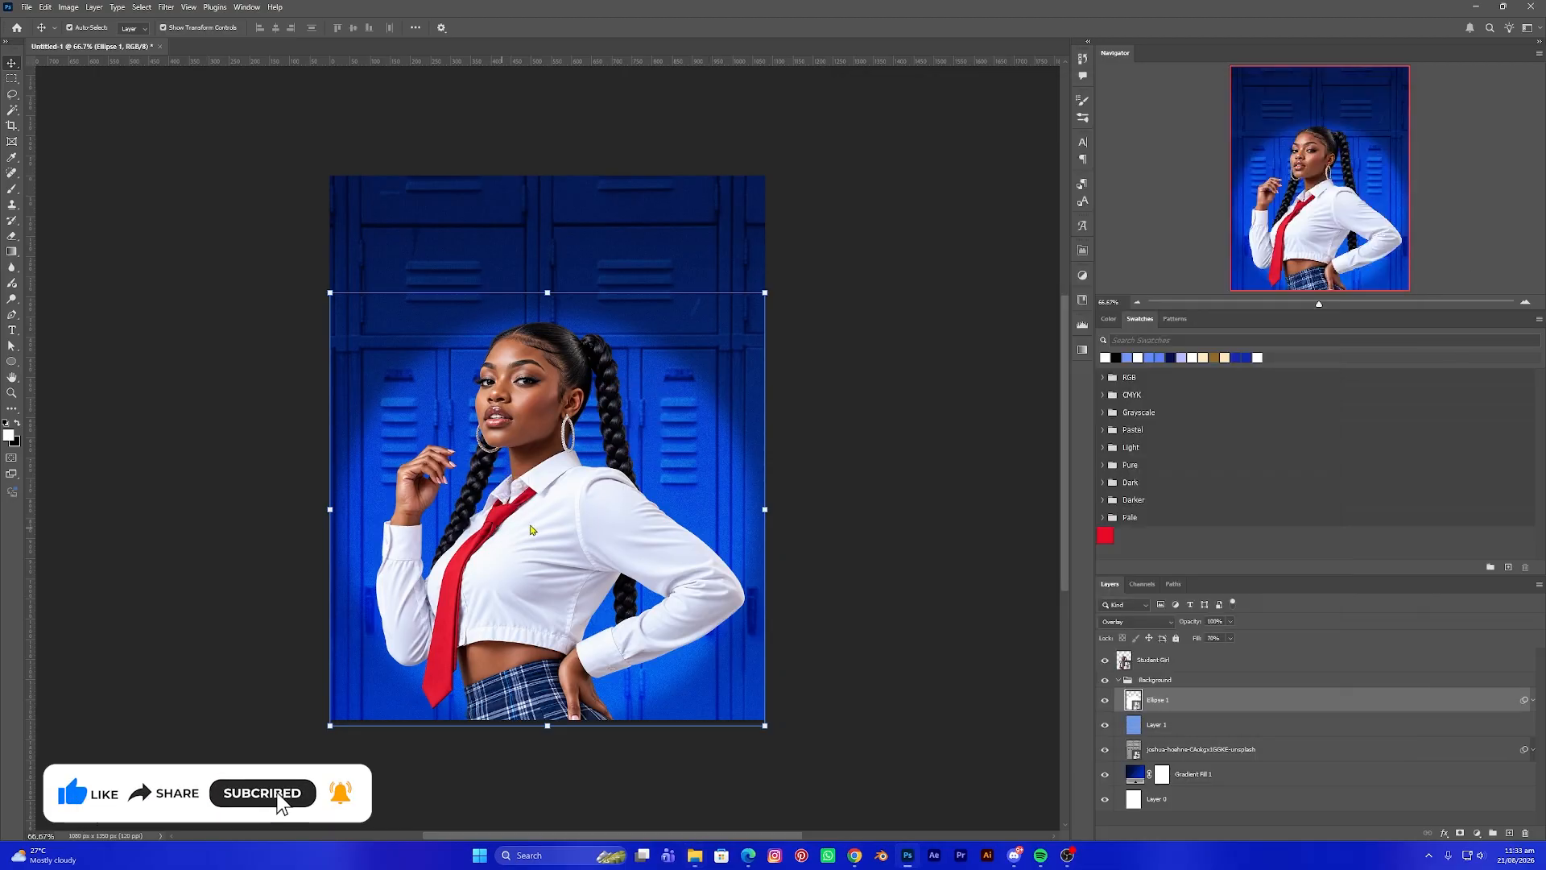
drag(548, 593, 550, 612)
drag(654, 460, 648, 583)
drag(542, 429, 542, 418)
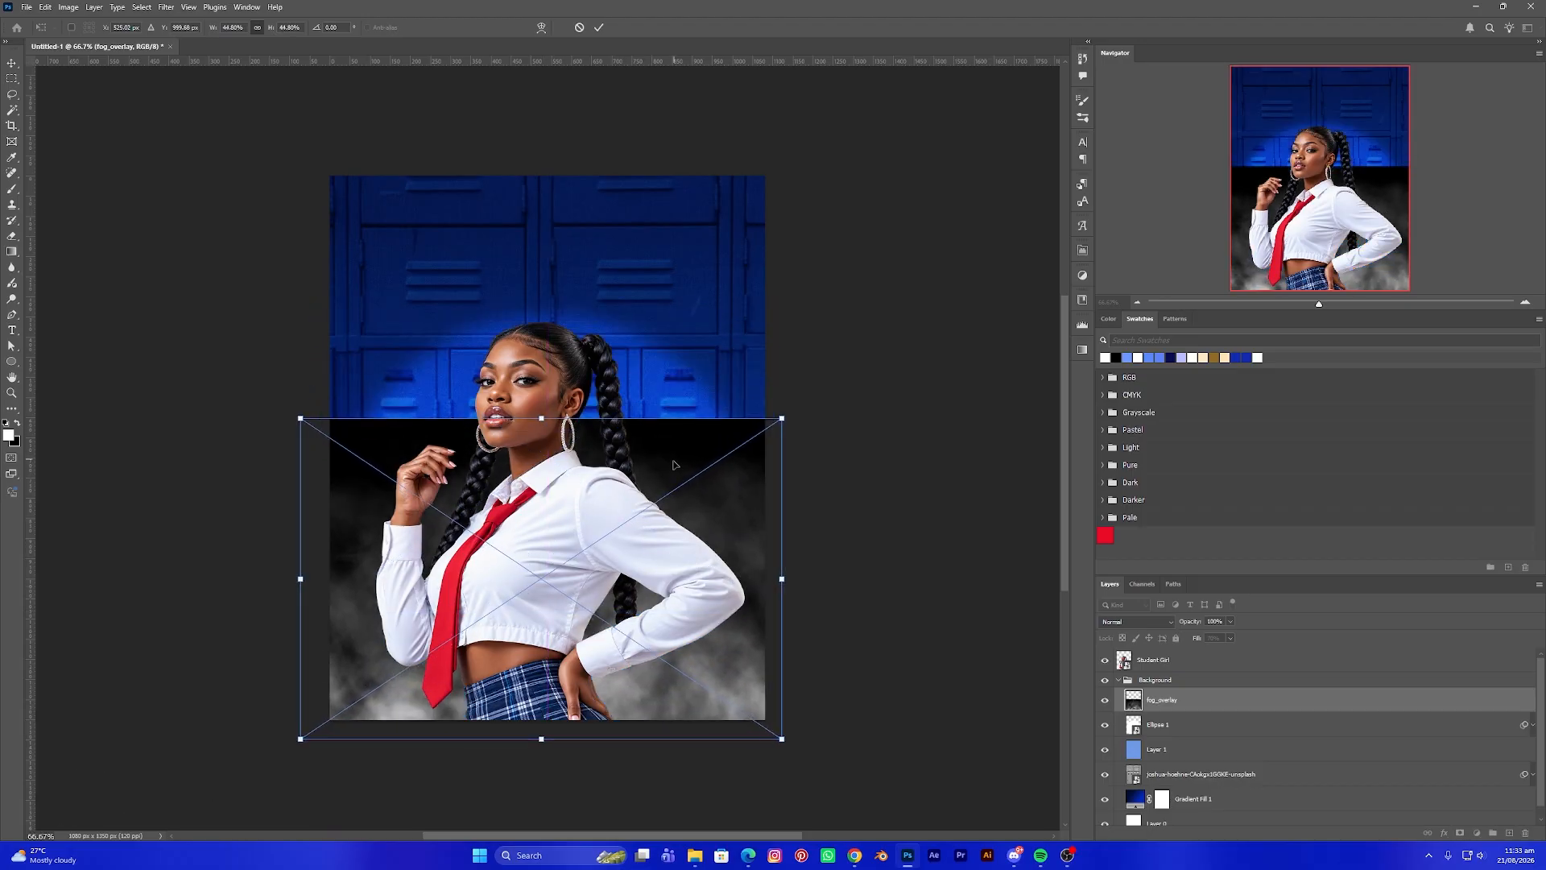
drag(673, 461, 682, 489)
key(Return)
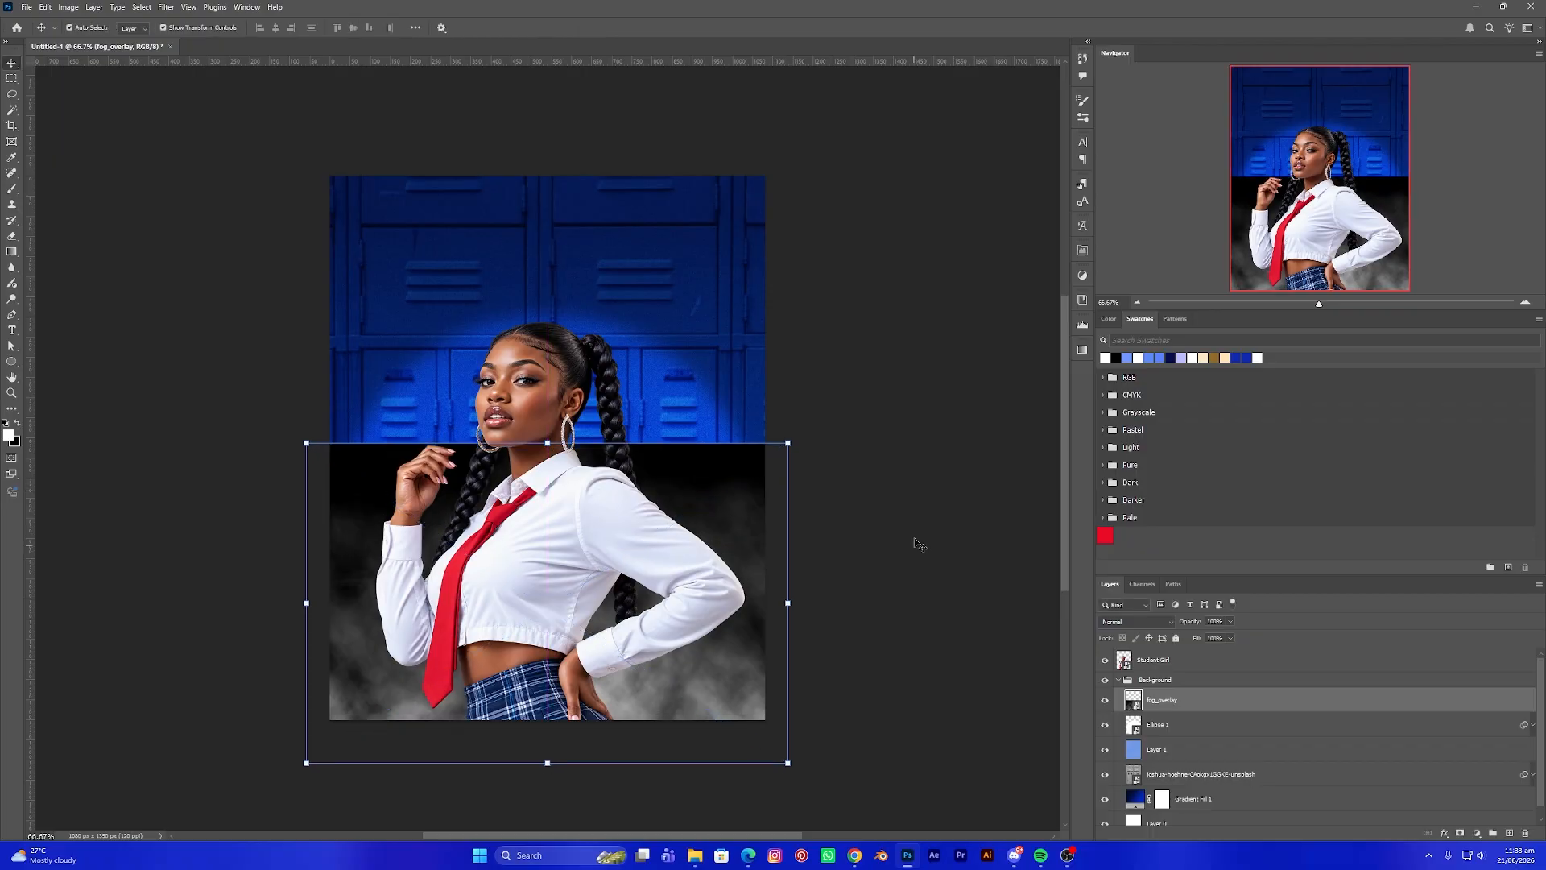
Set the fog_overlay layer's blend mode to Screen and lower its fill to 70%
click(1130, 621)
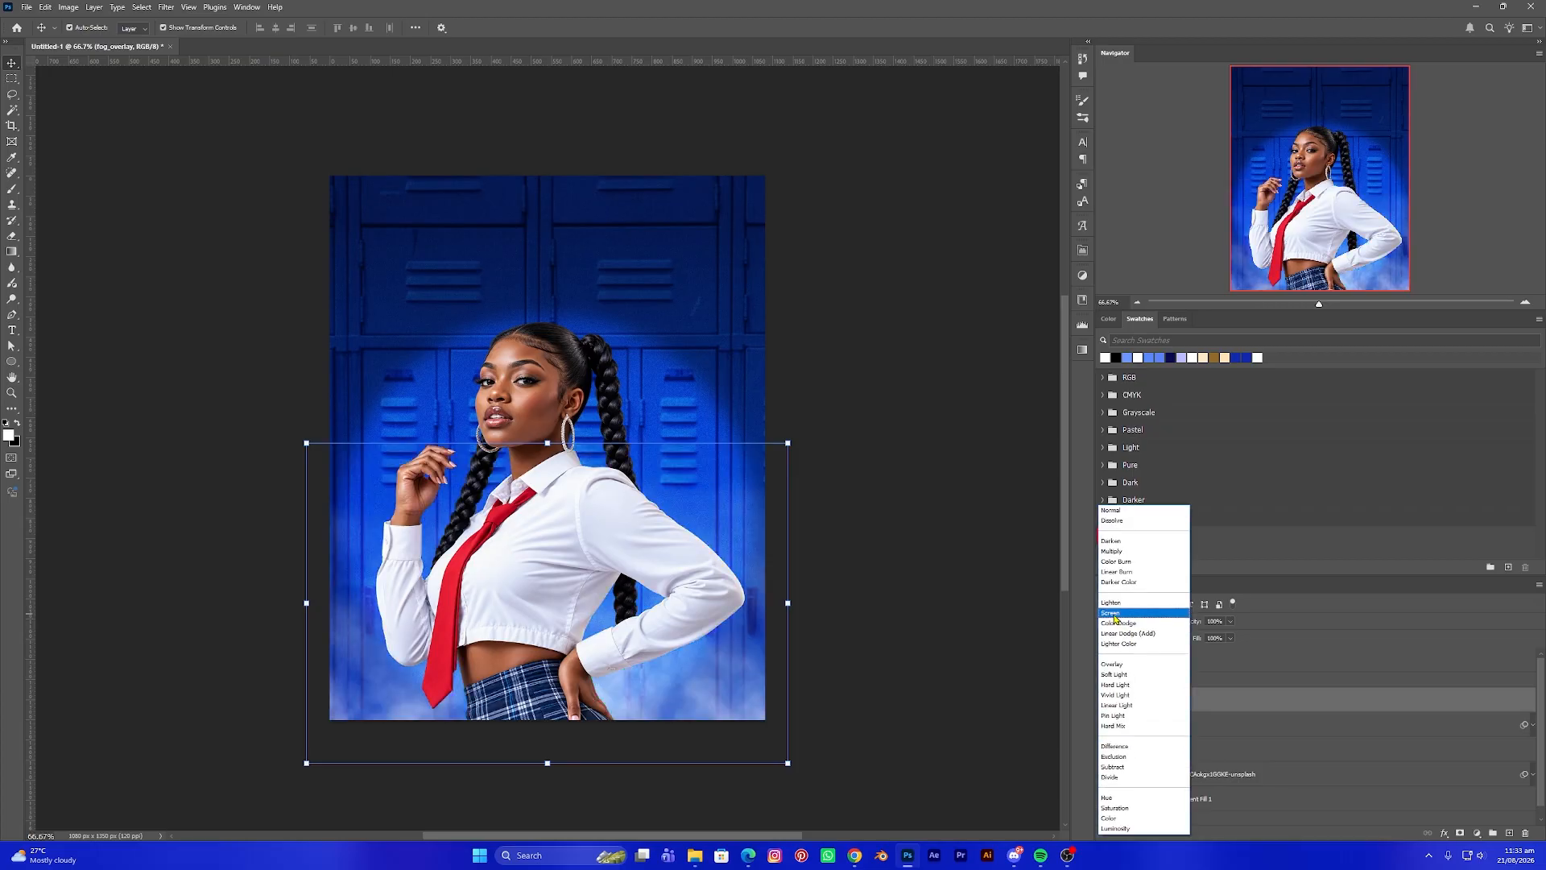
click(1115, 614)
click(1230, 638)
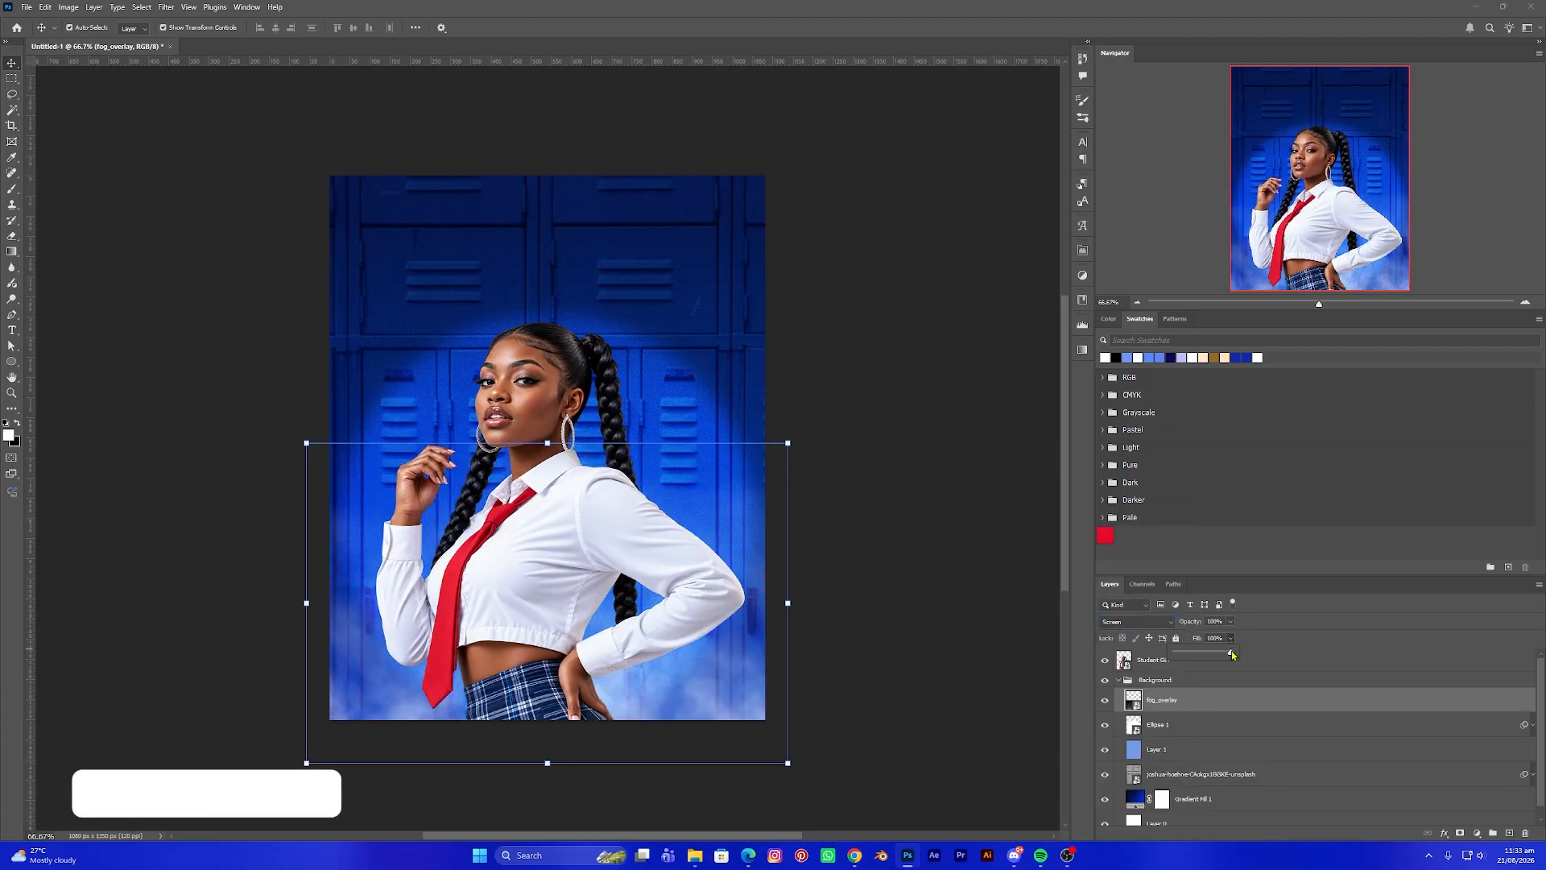
drag(1230, 652, 1216, 657)
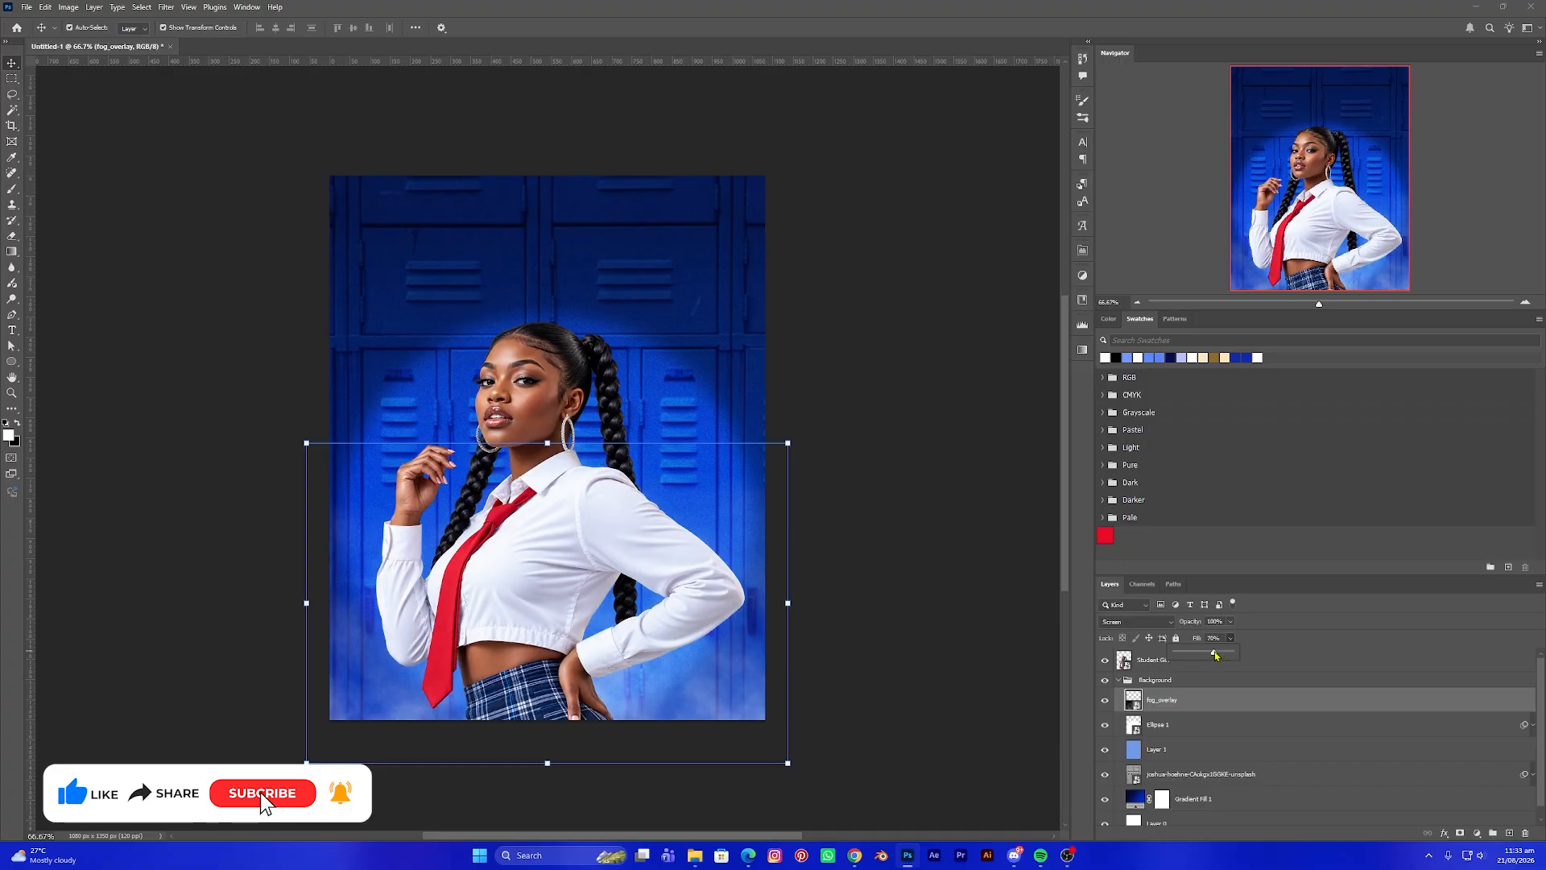
click(959, 622)
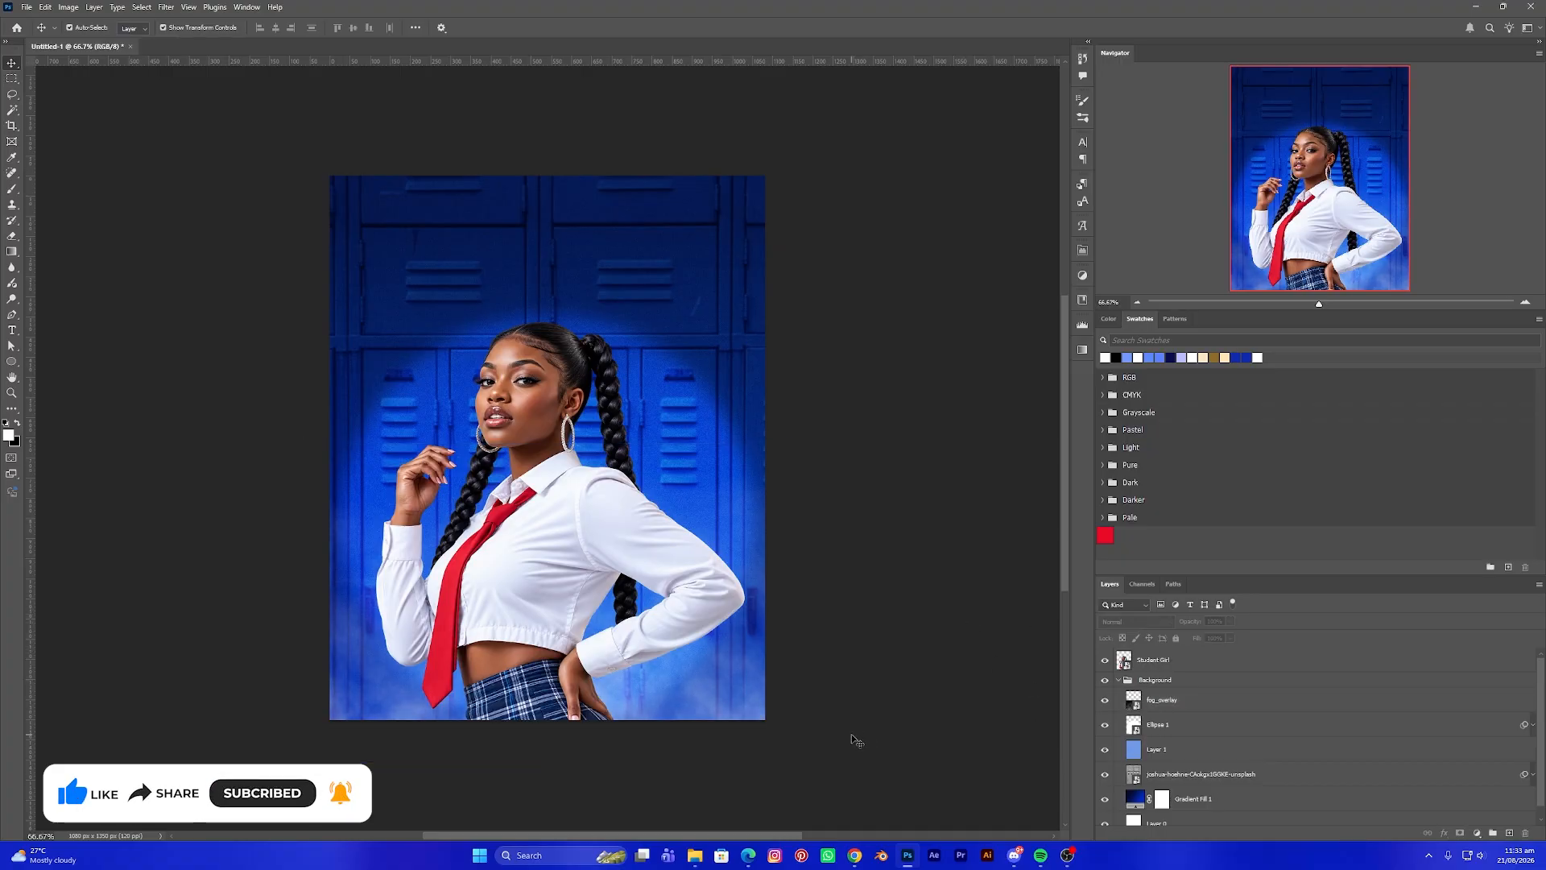
Place the cross-01 doodle, enlarge it and position it in the upper right corner of the canvas, partly cut off
click(697, 853)
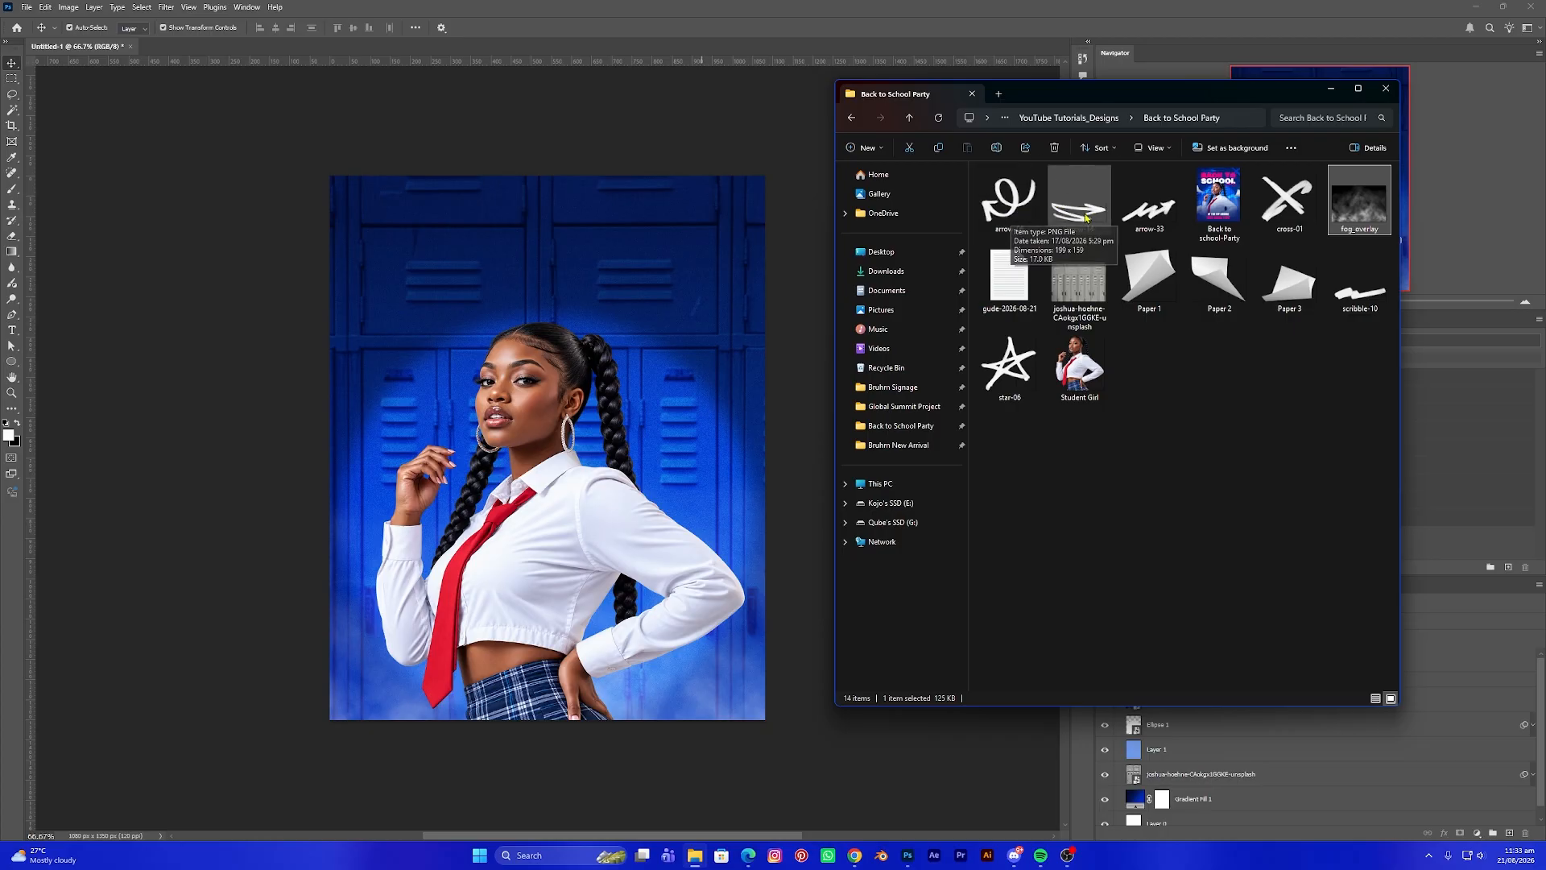
click(1294, 205)
drag(1293, 204, 706, 266)
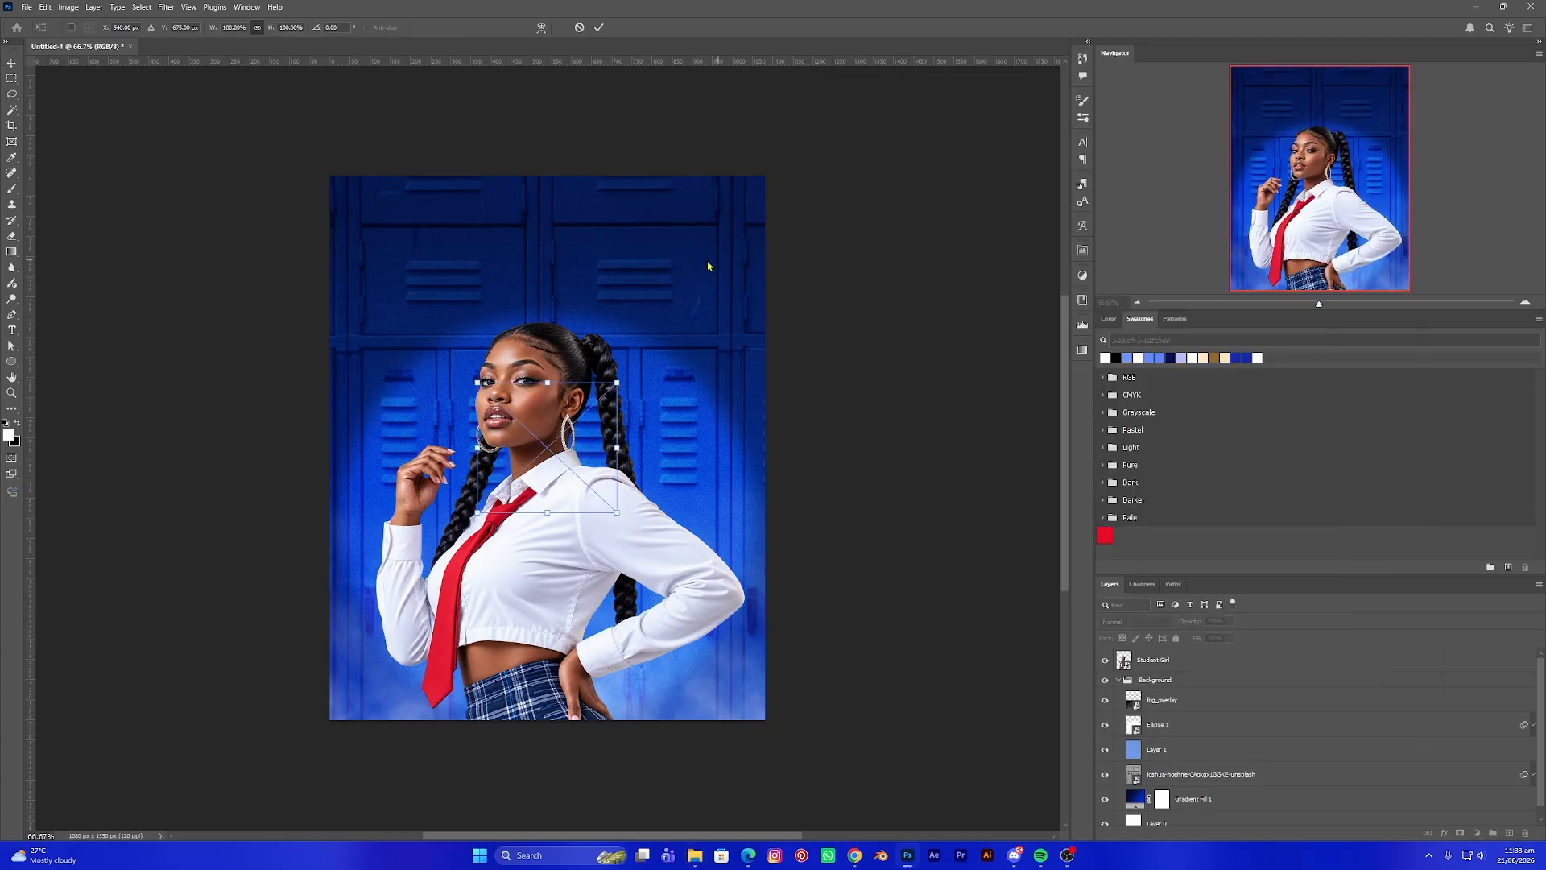
drag(661, 322, 700, 206)
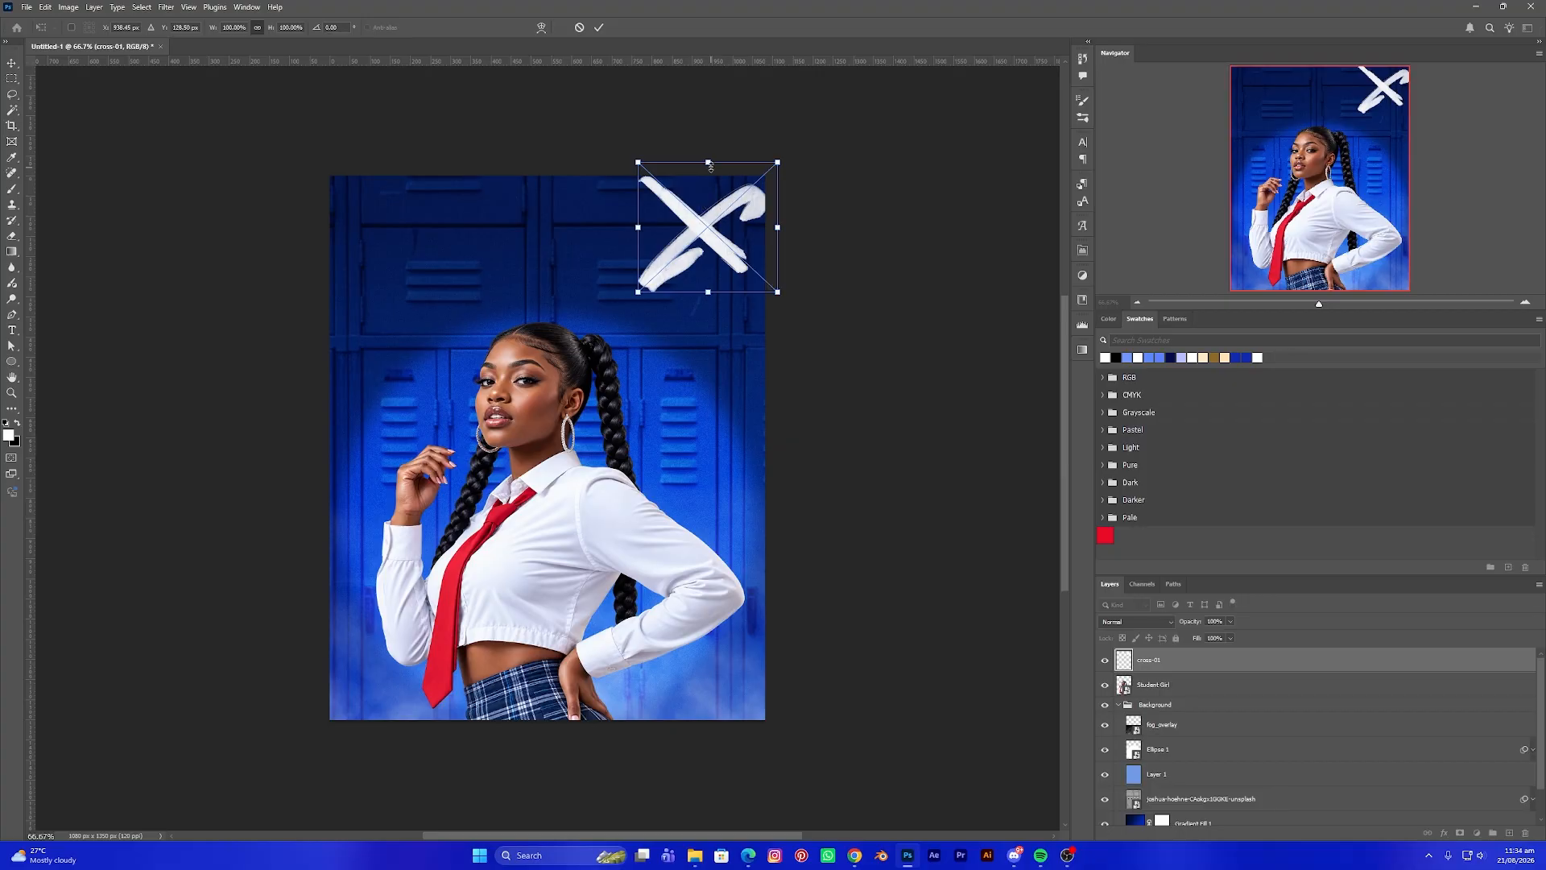
drag(702, 297, 710, 356)
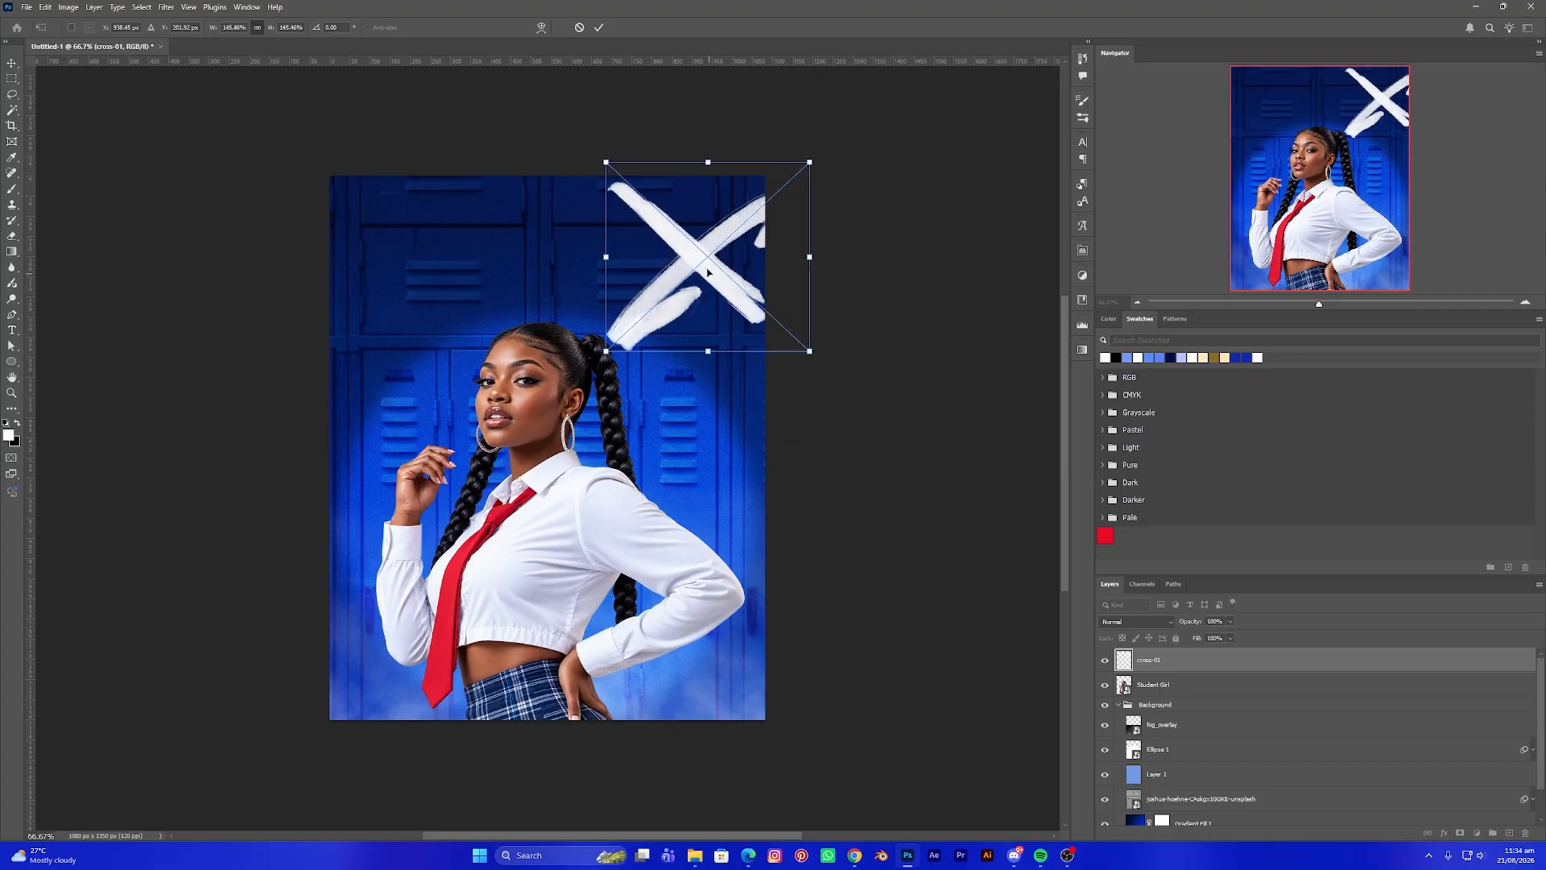
drag(703, 267, 710, 231)
drag(715, 314, 715, 293)
drag(715, 215, 711, 233)
key(Return)
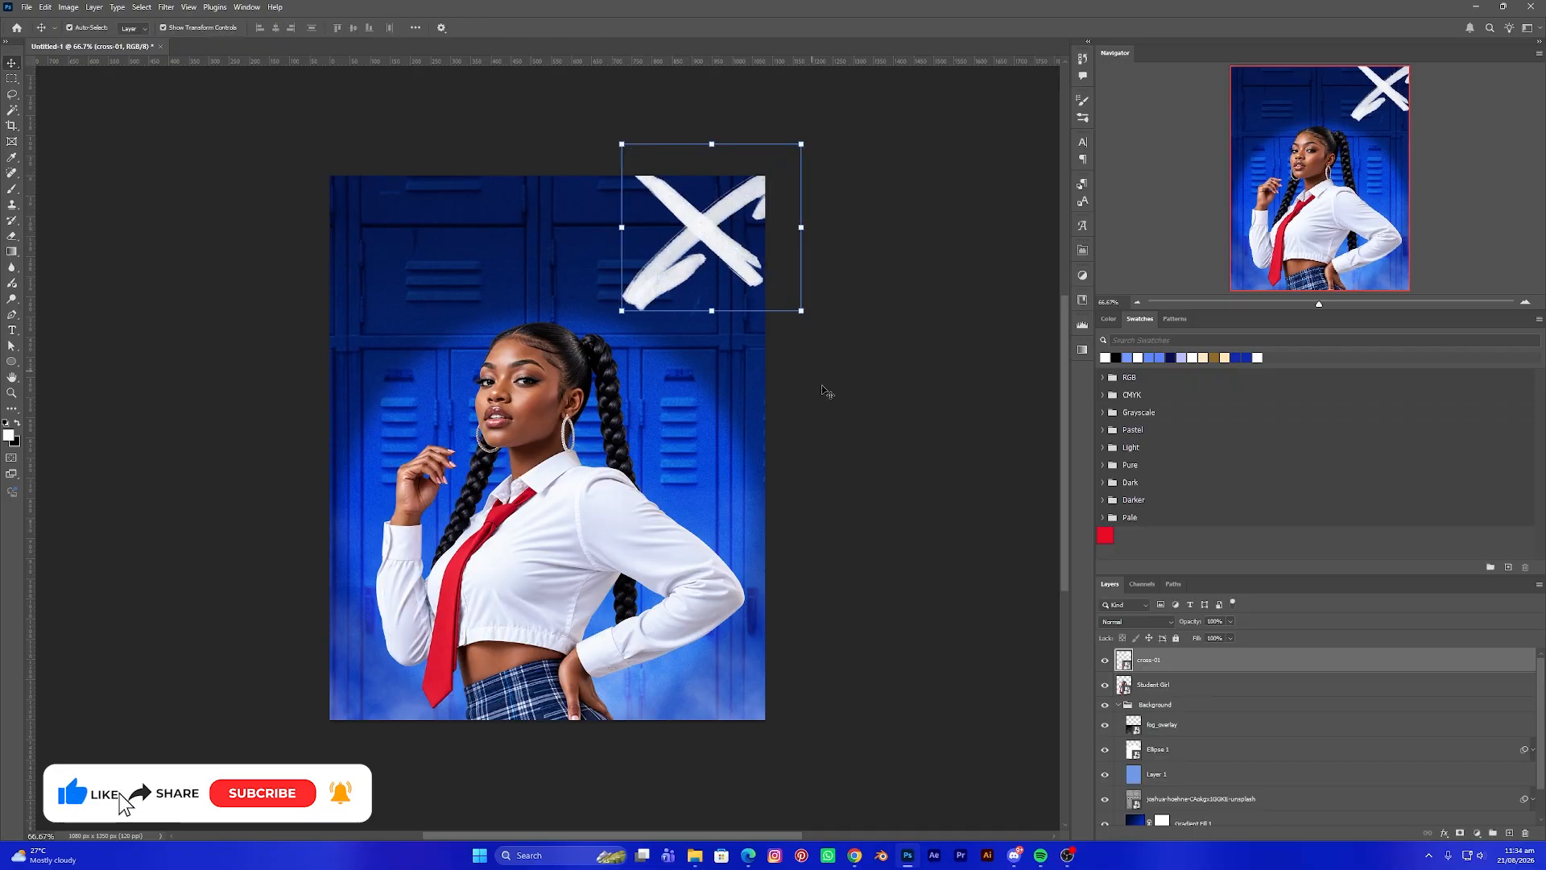
Set the cross-01 layer's blend mode to Overlay and move it into the Background group above fog_overlay
click(1130, 623)
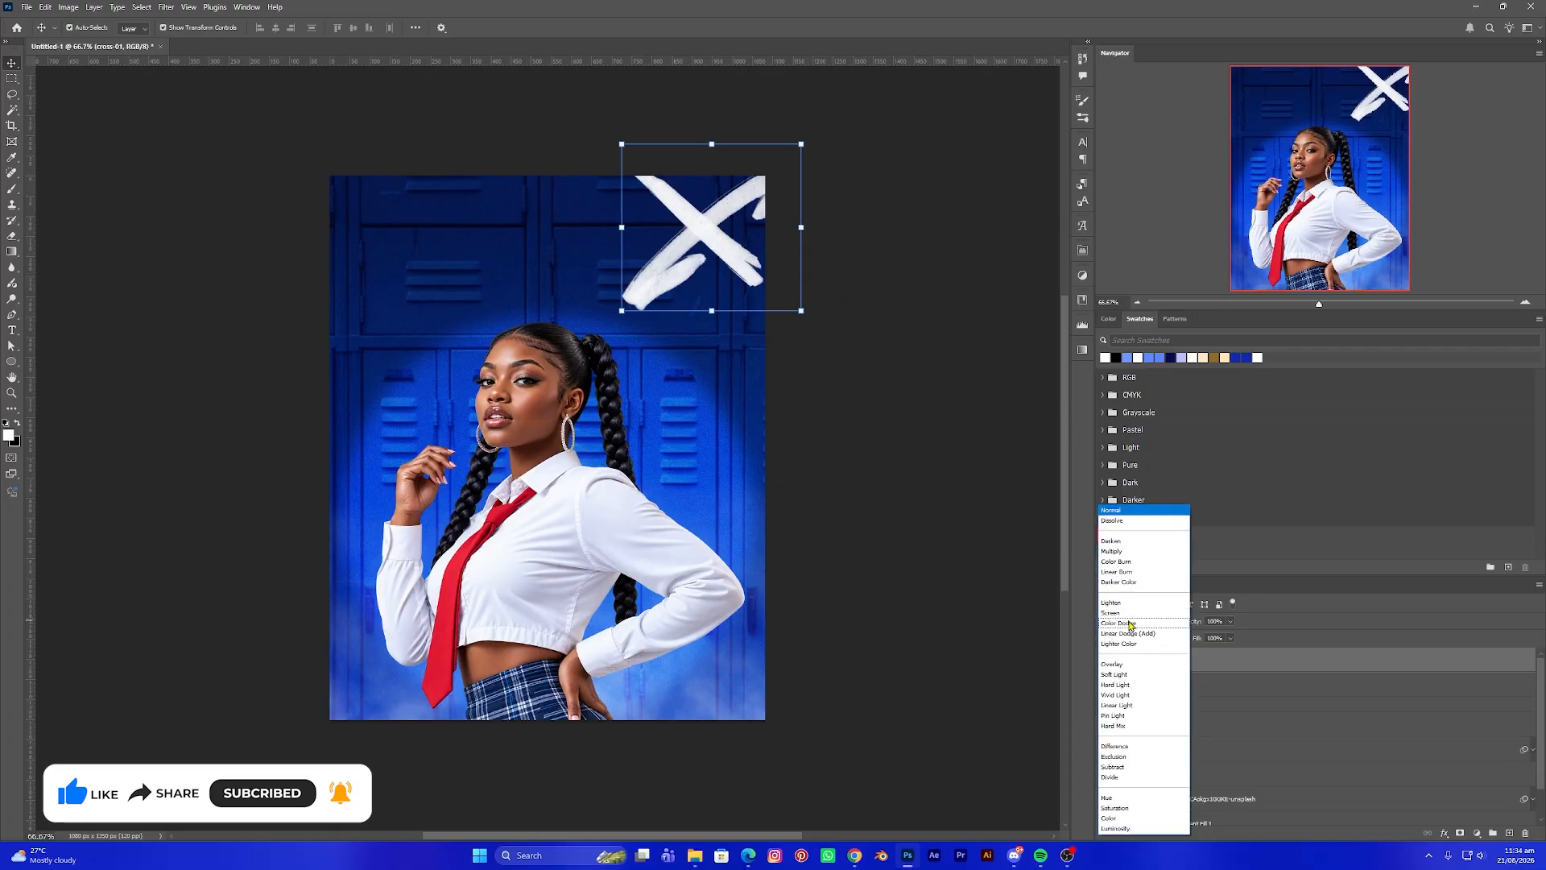
click(1124, 665)
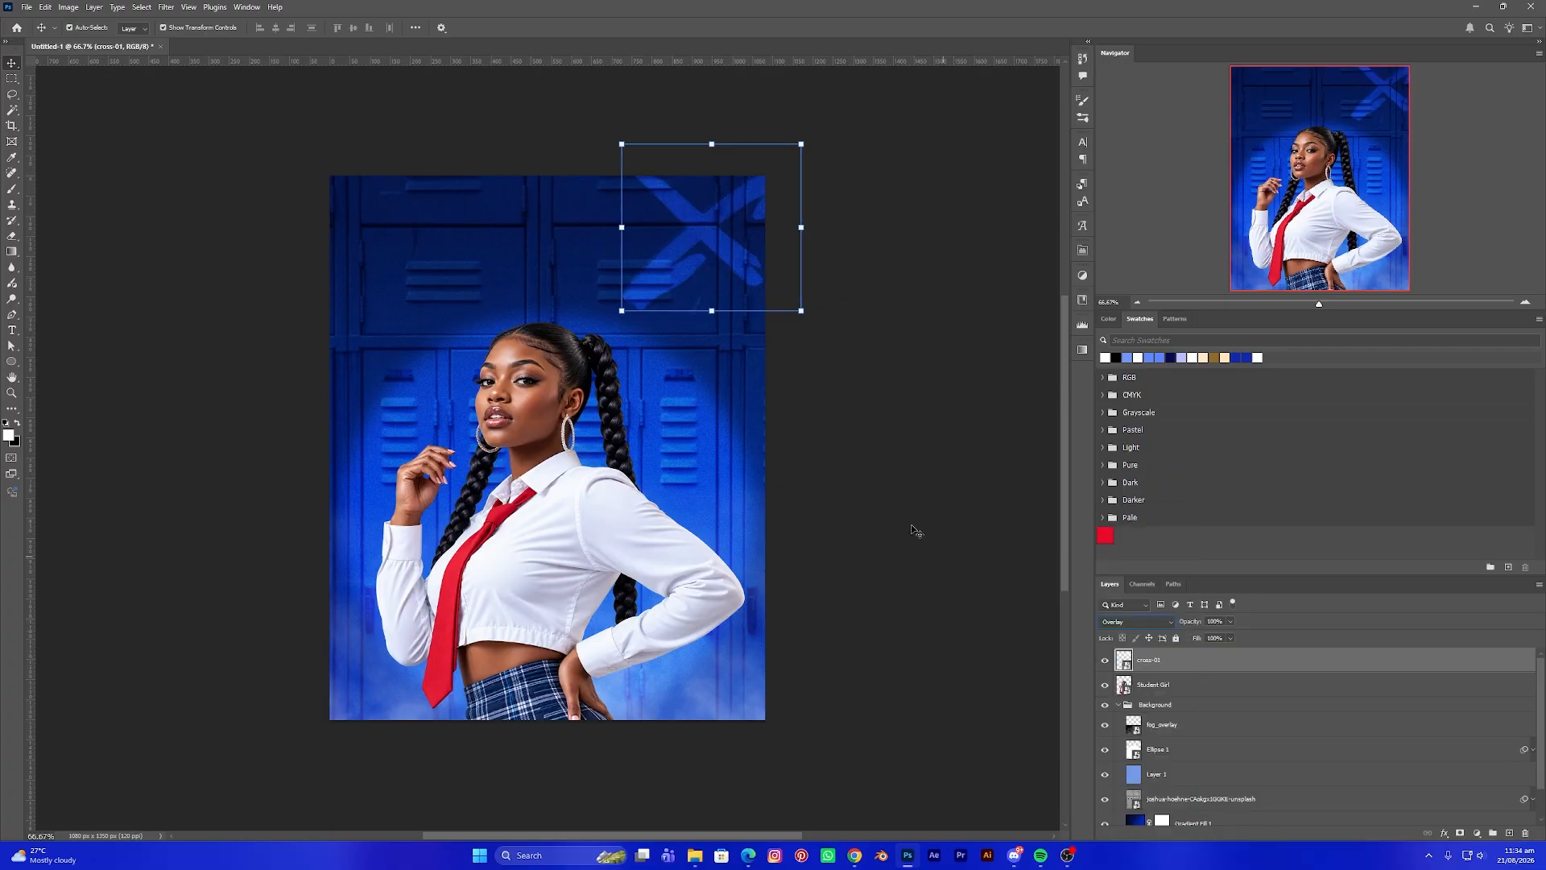
drag(1171, 664, 1171, 722)
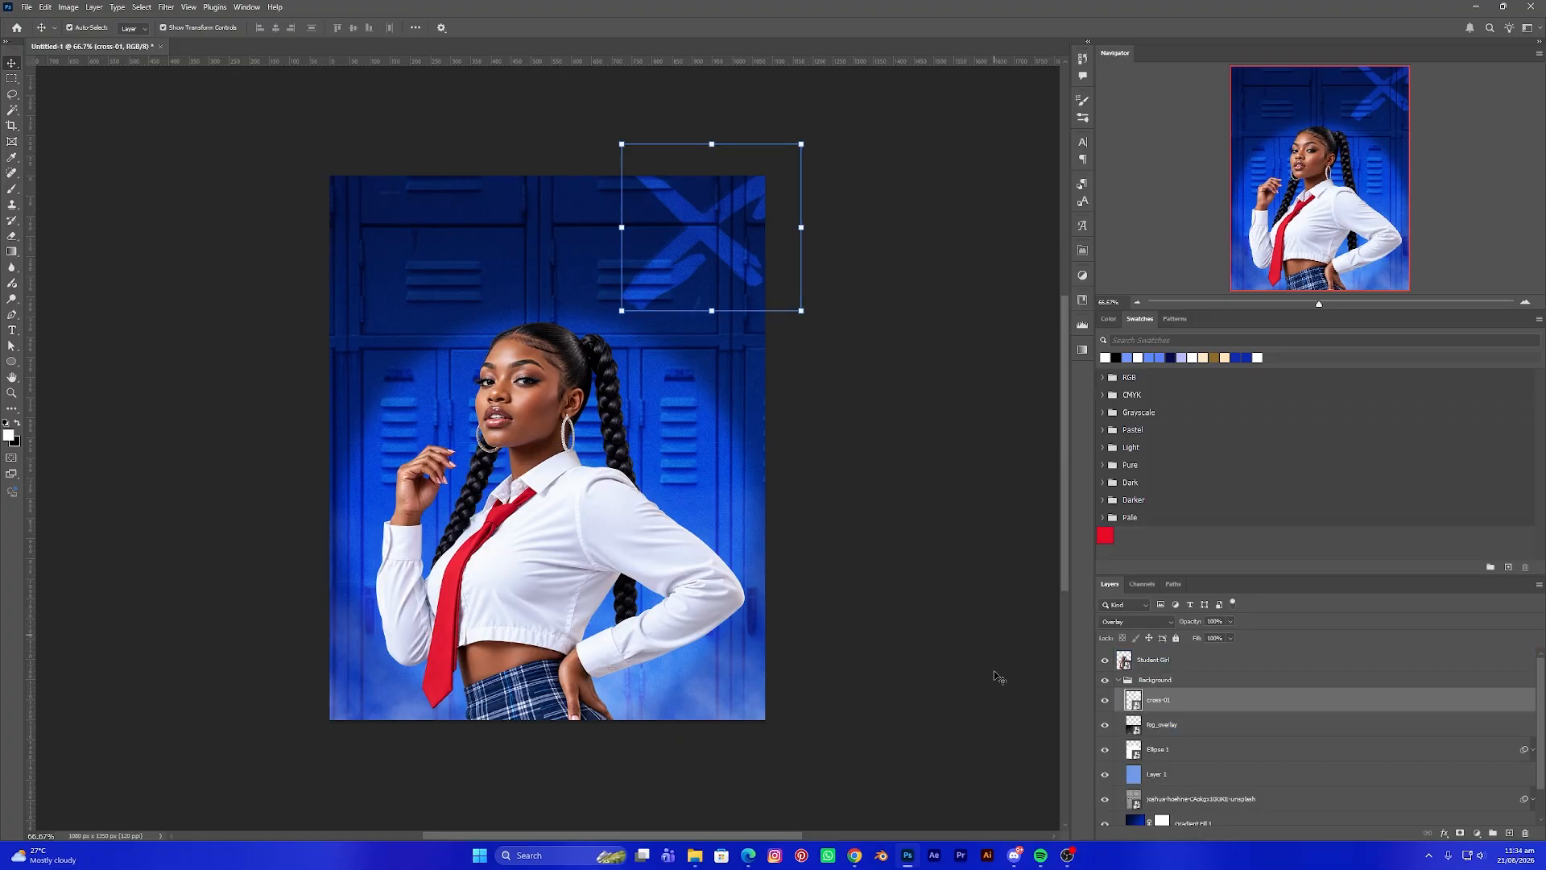
Place the arrow-14 doodle at about 107% scale on the lockers in the upper left of the canvas
click(695, 860)
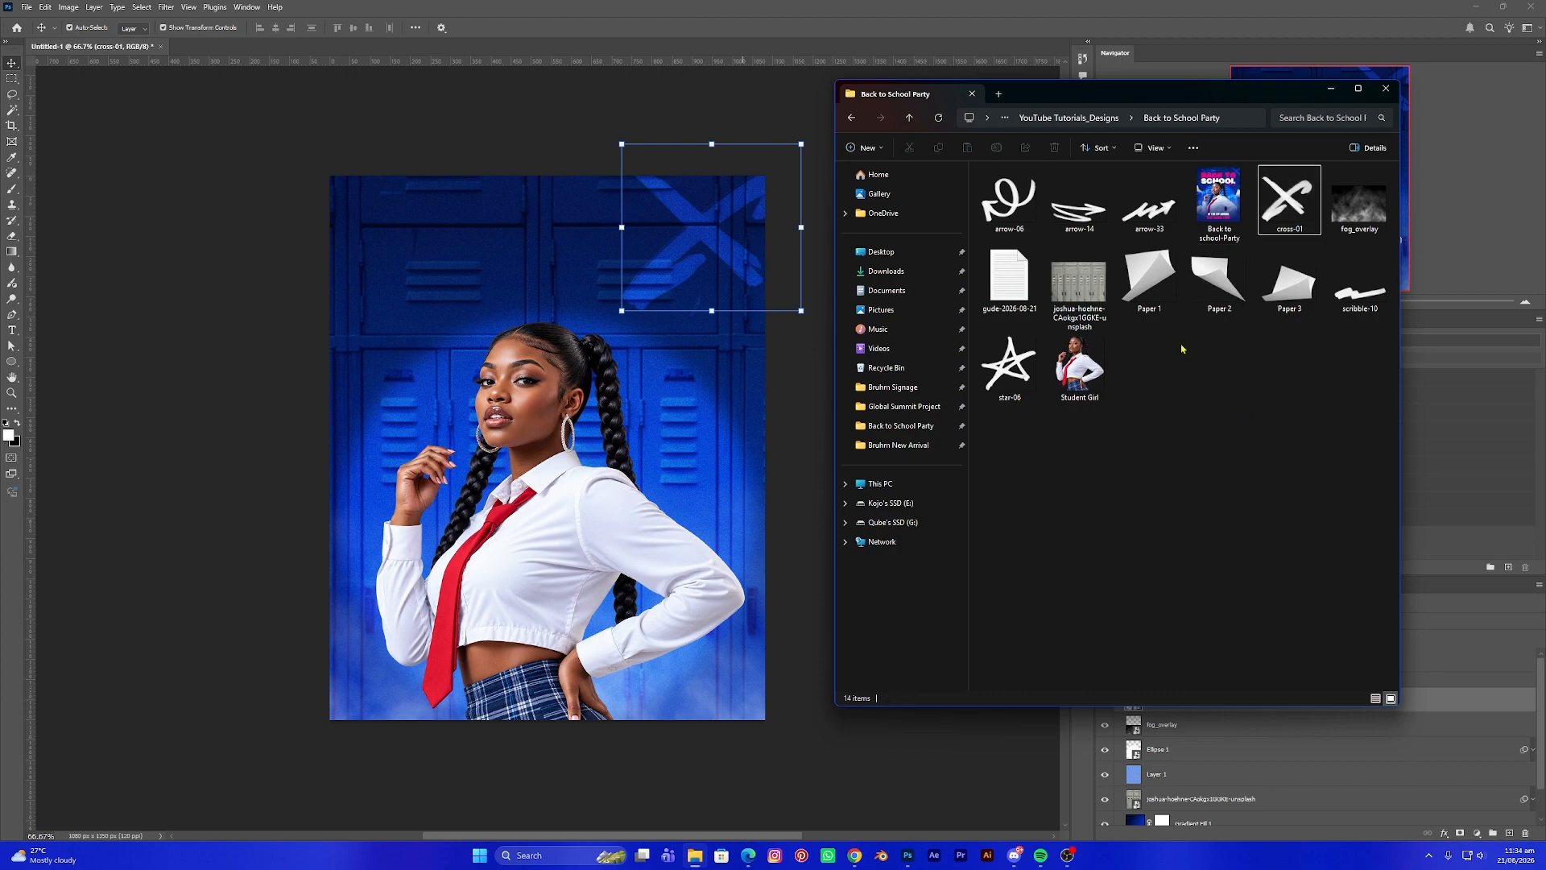
click(1081, 216)
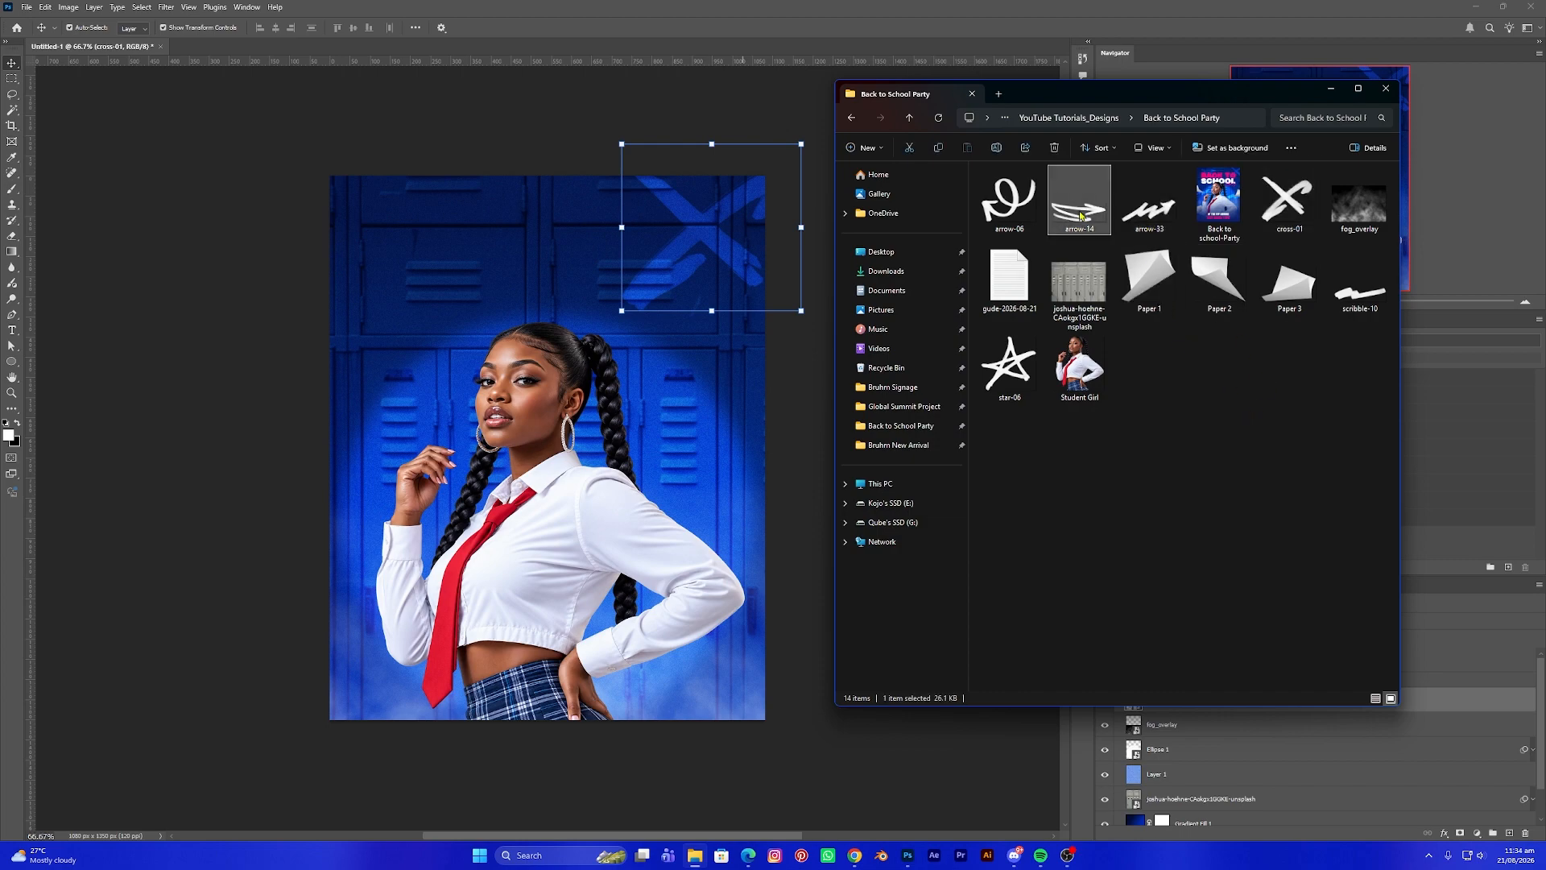
drag(1082, 215, 430, 246)
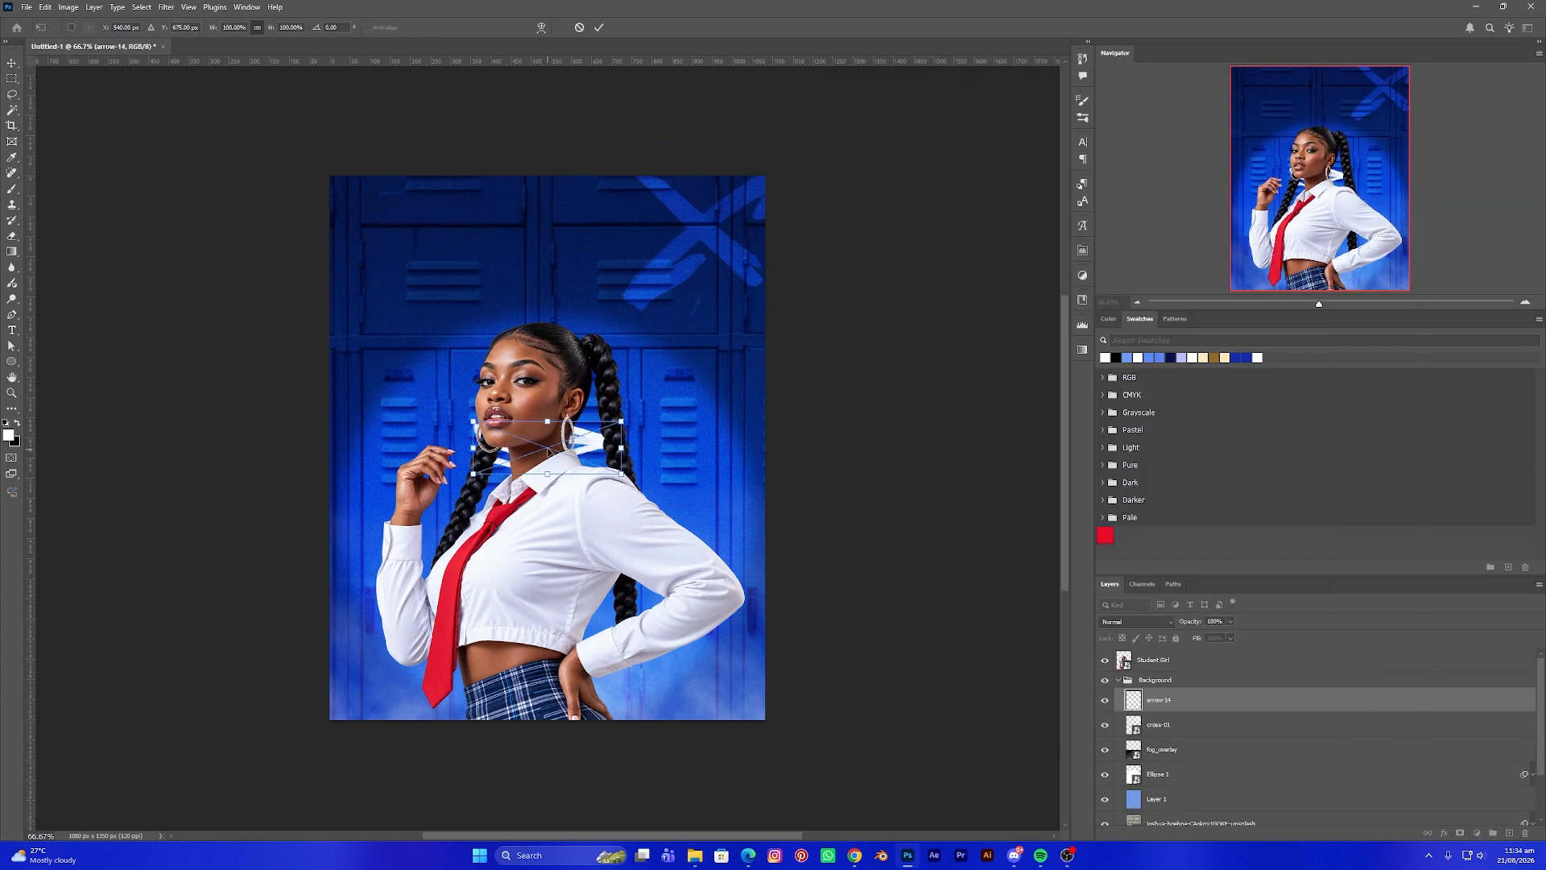
drag(583, 439, 504, 234)
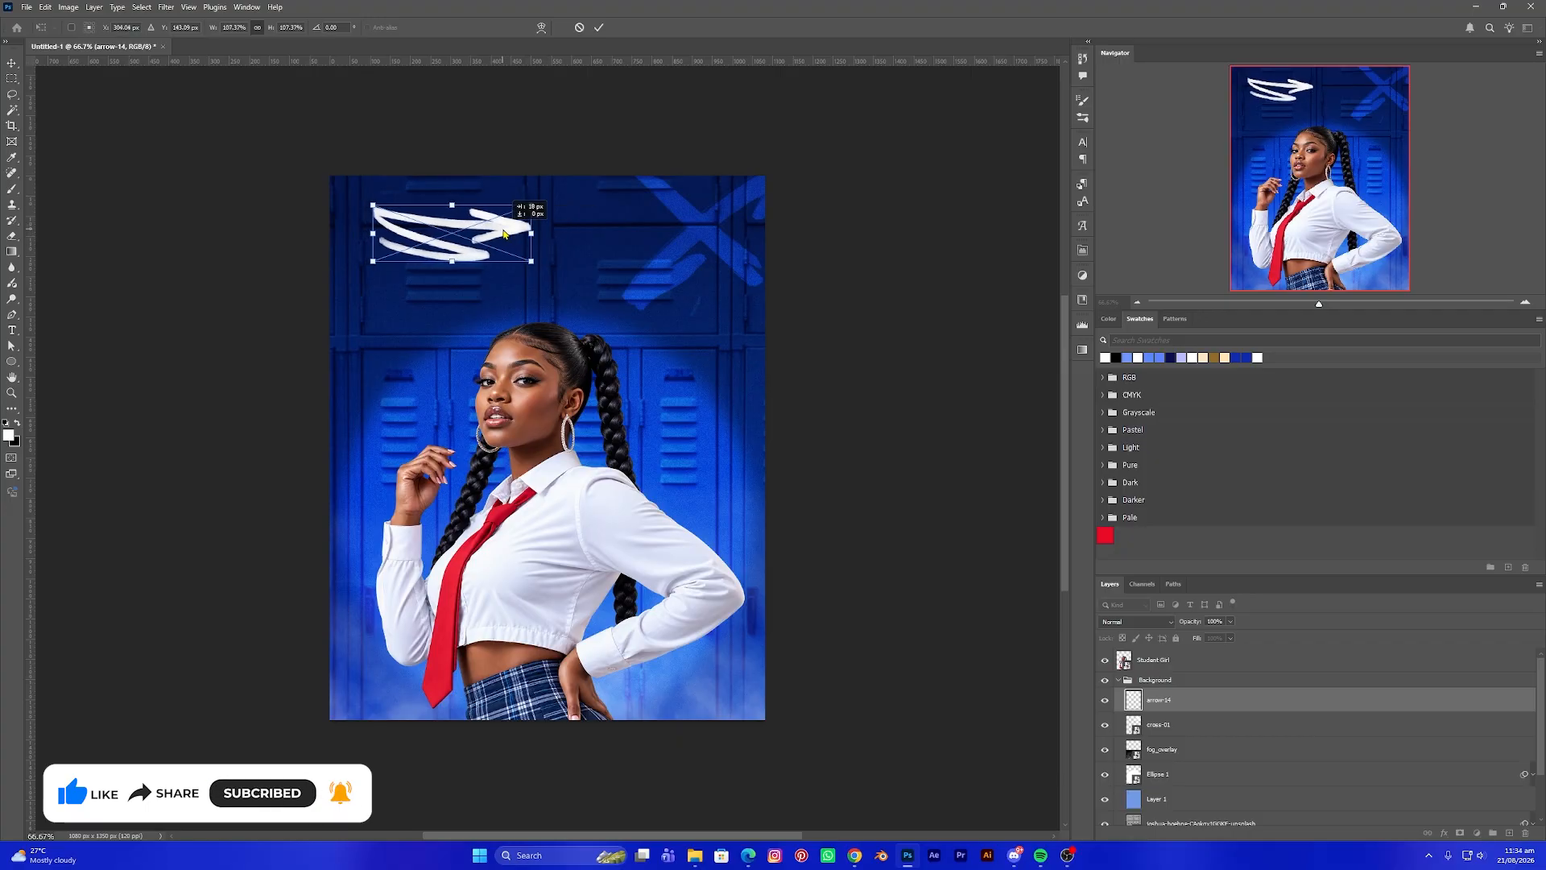
key(Return)
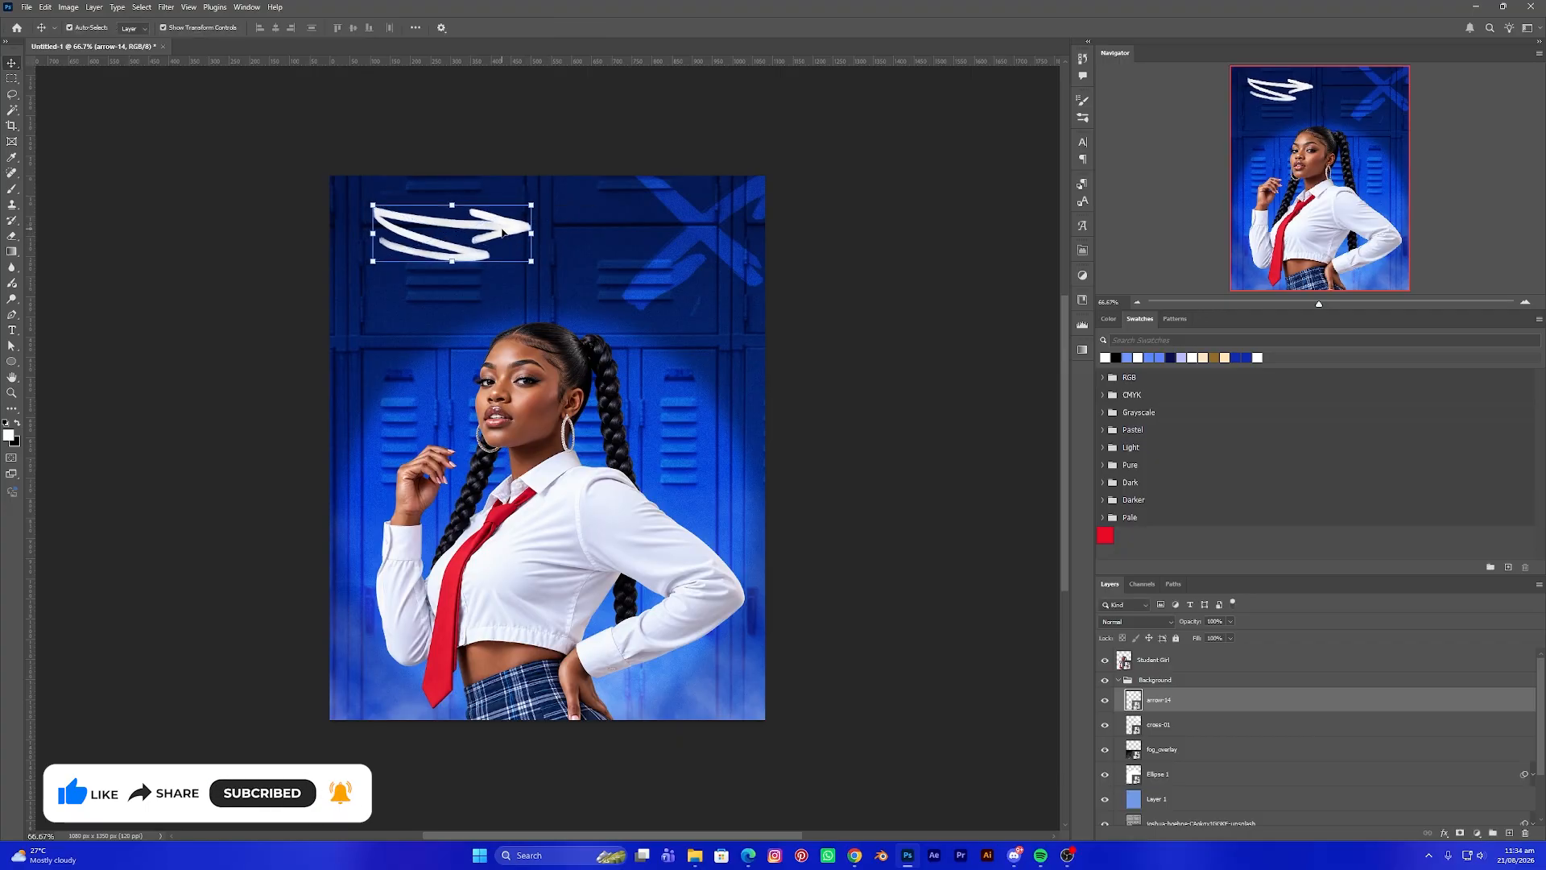
Set the arrow-14 layer's blend mode to Overlay
click(1145, 624)
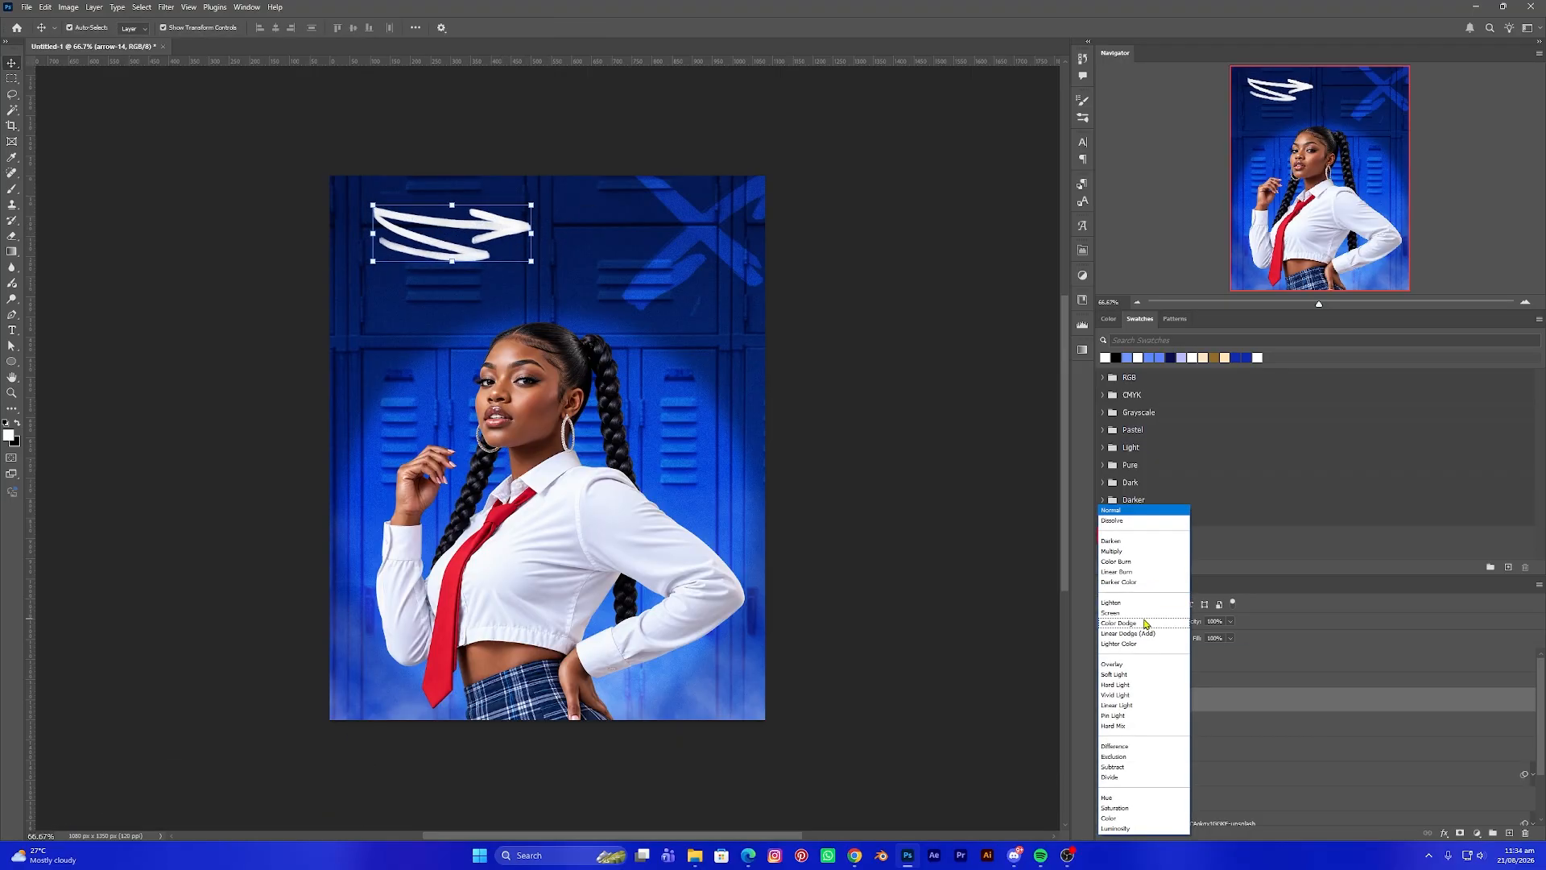
click(1125, 667)
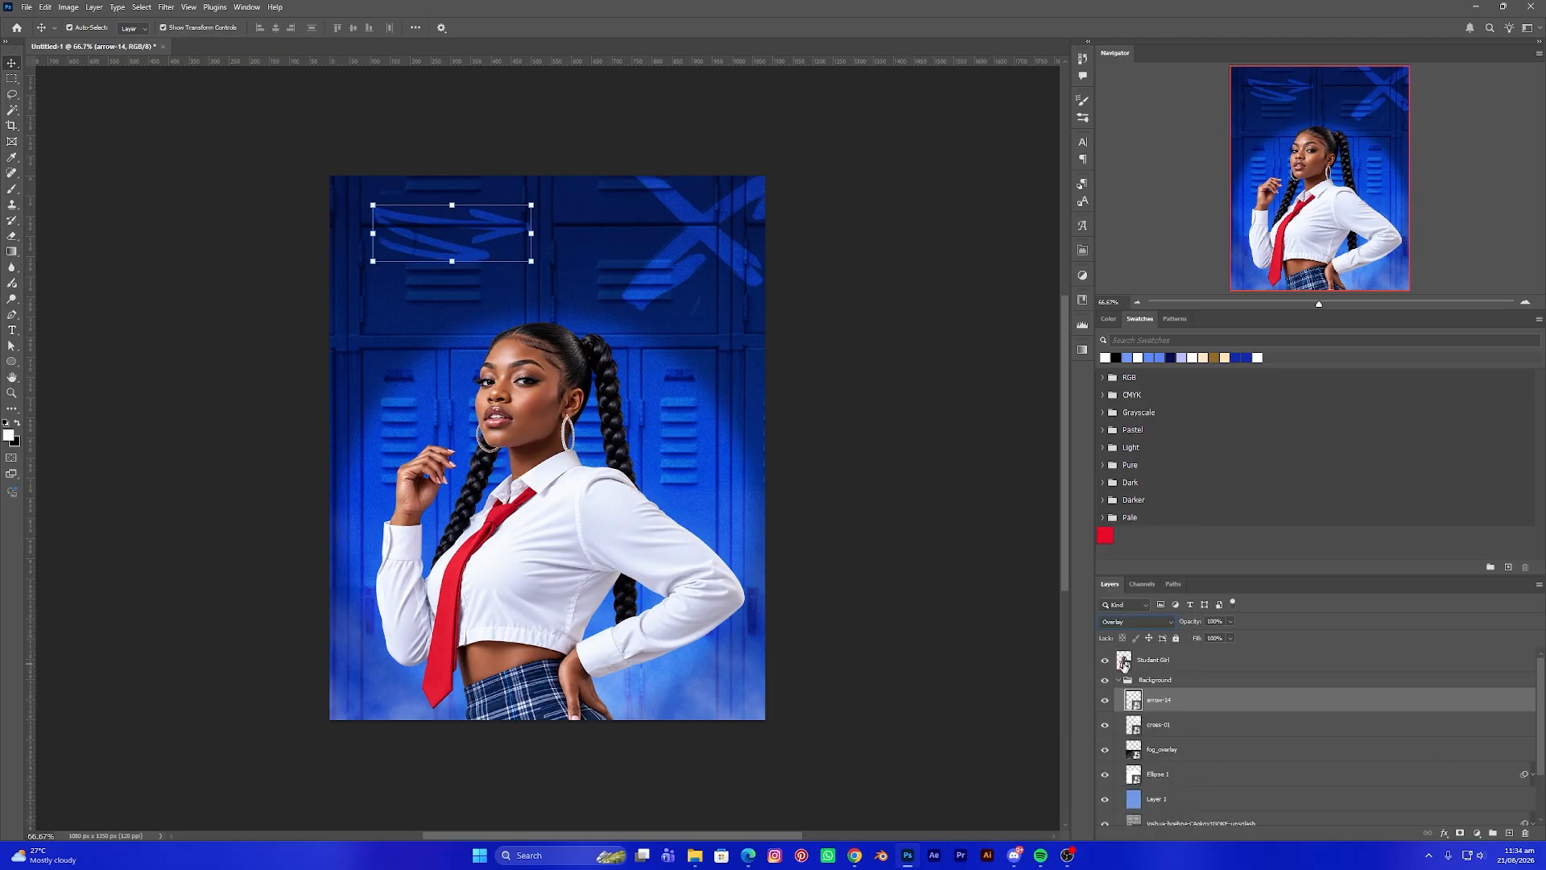
click(893, 562)
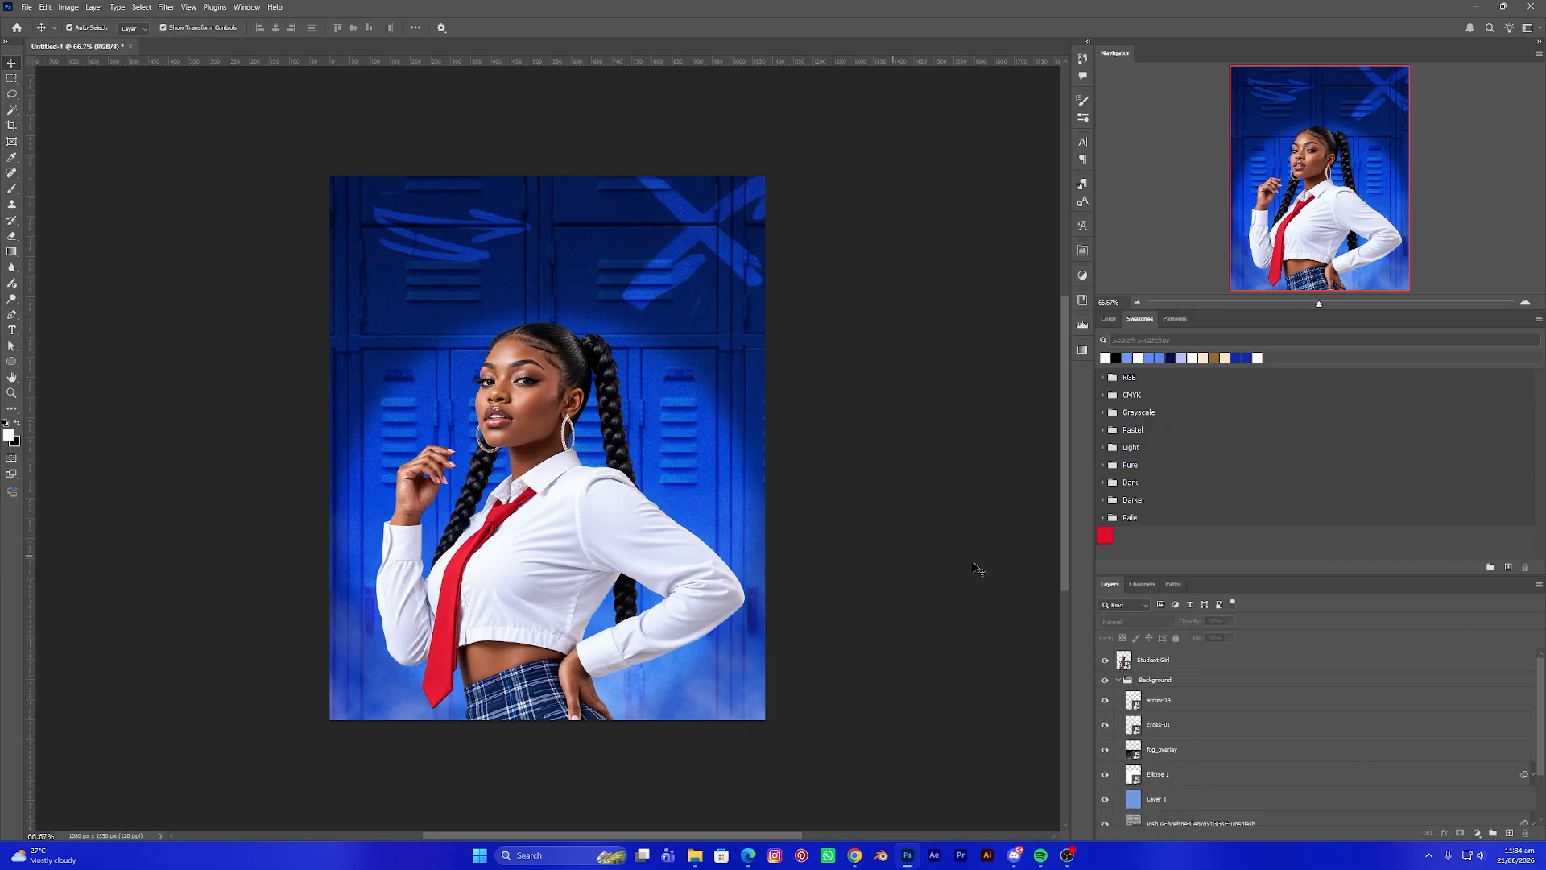
Place the arrow-33 doodle and move its layer directly below the Student Girl layer
click(693, 856)
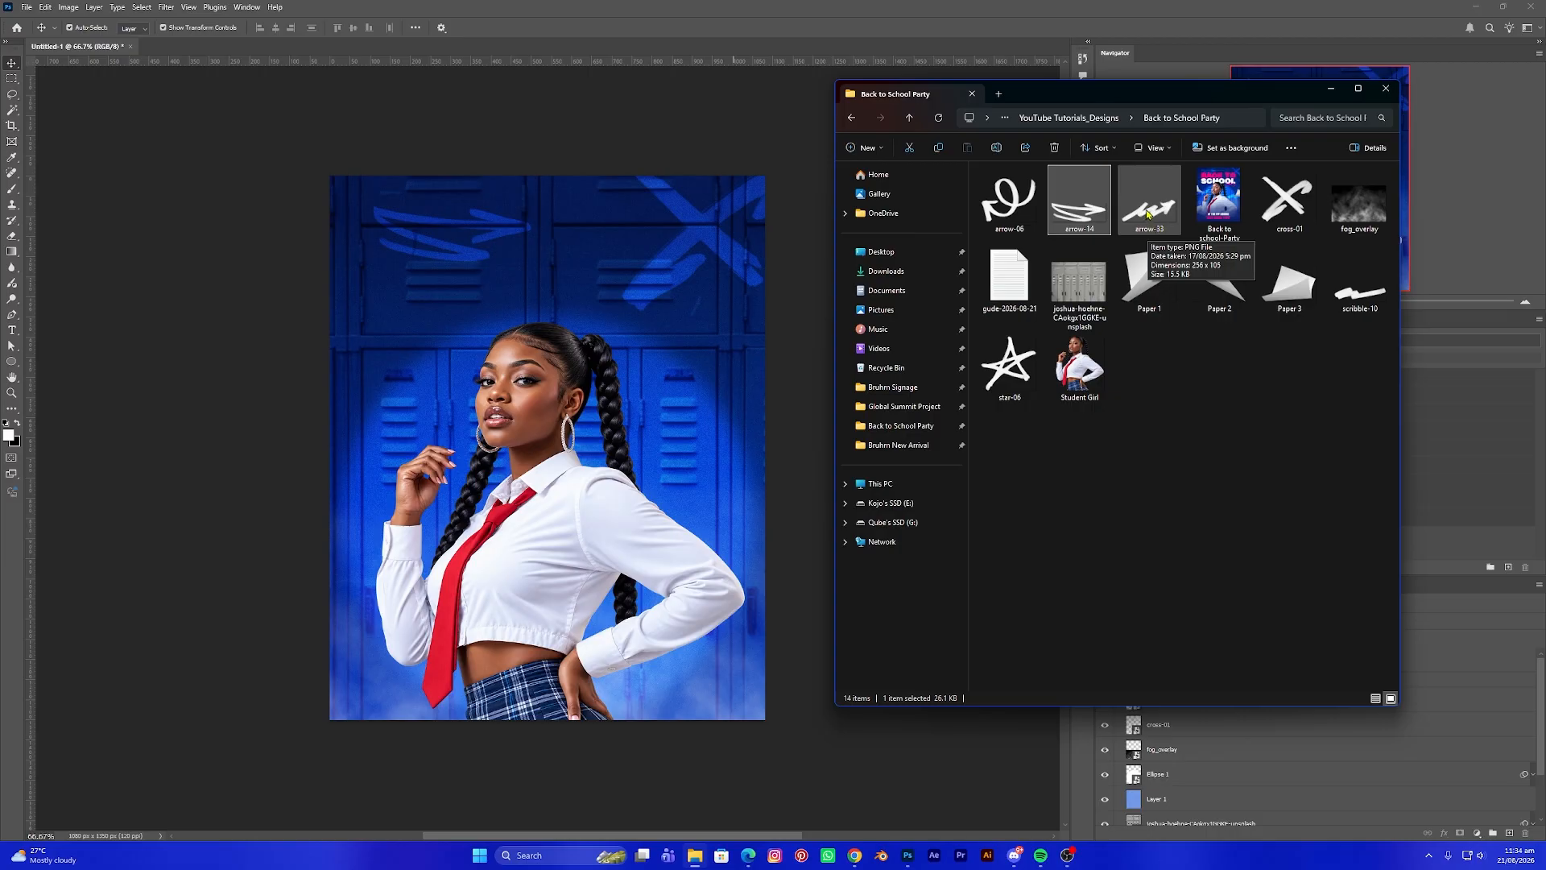
drag(1147, 212, 487, 475)
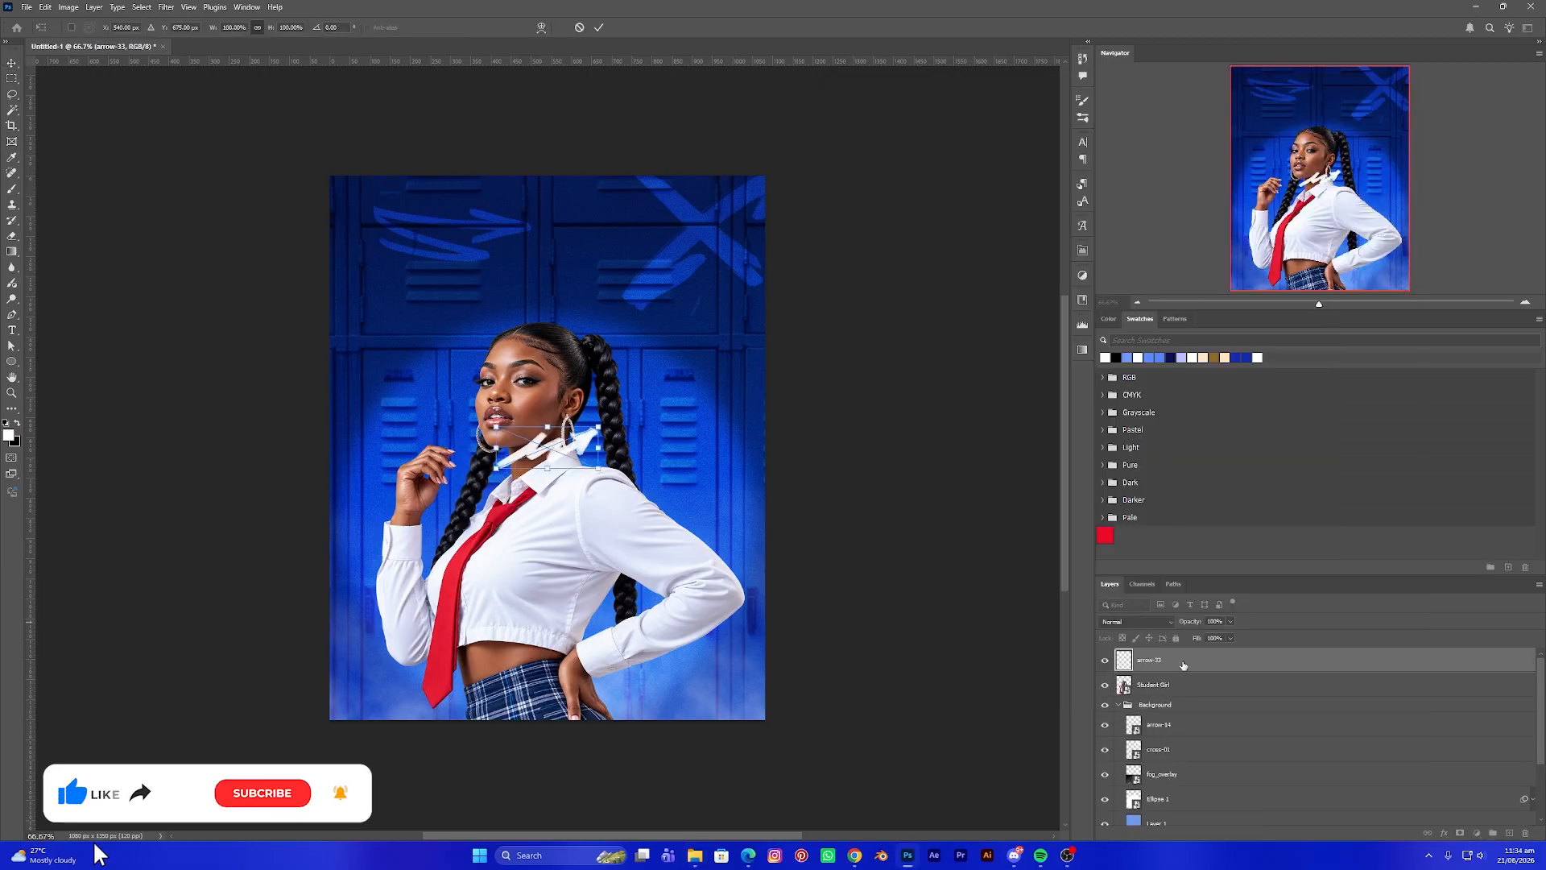
key(Return)
drag(1160, 661, 1173, 691)
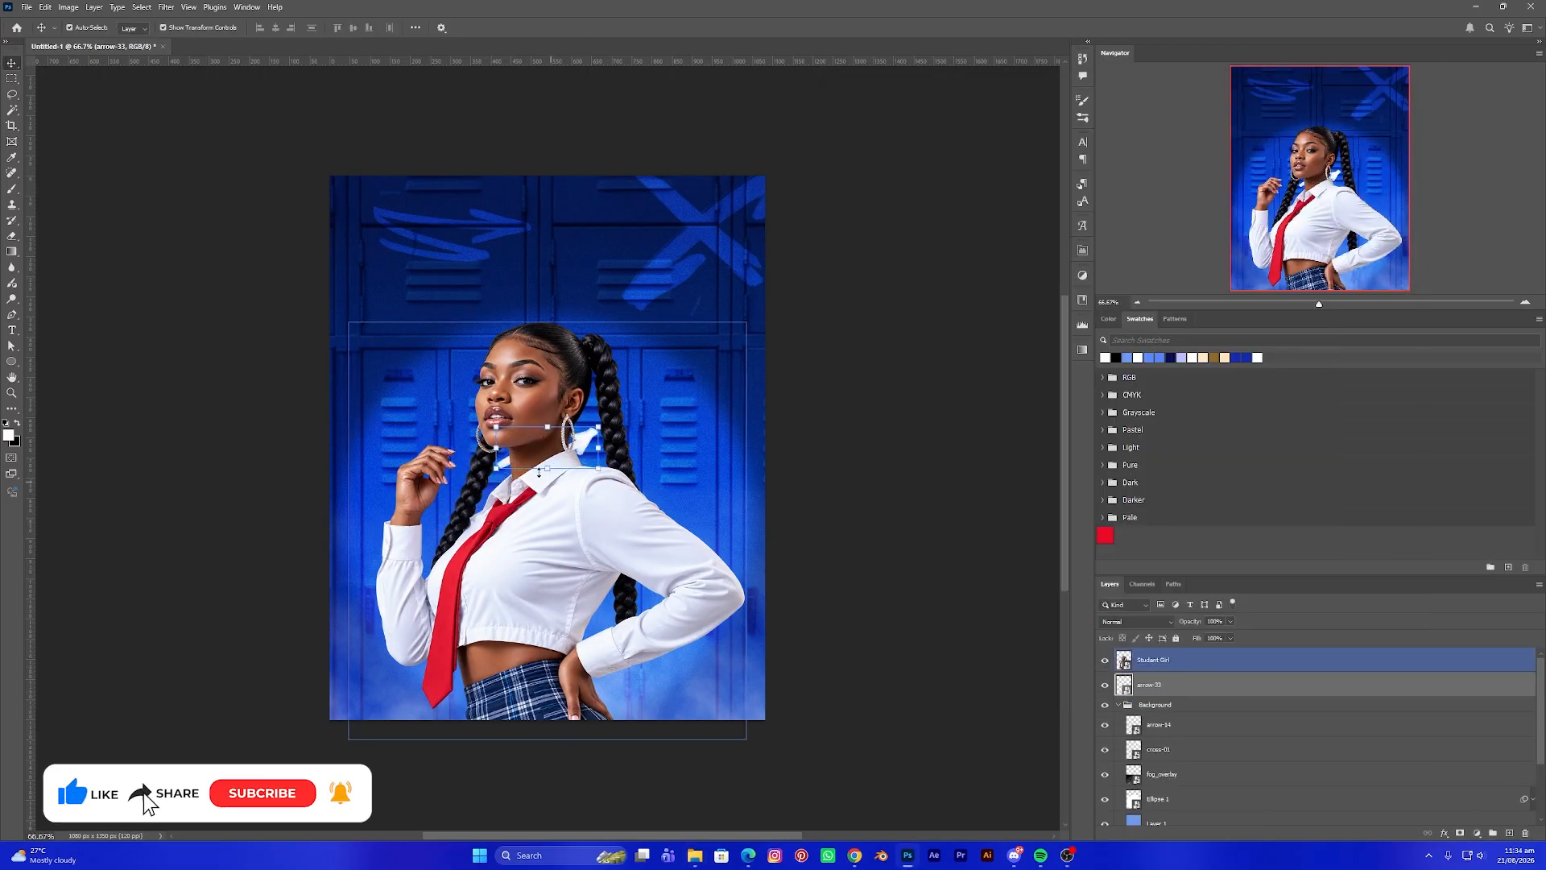
Enlarge arrow-33 to about 150% behind the student's raised hand at the canvas's left edge and set its blend mode to Overlay
drag(496, 449, 445, 448)
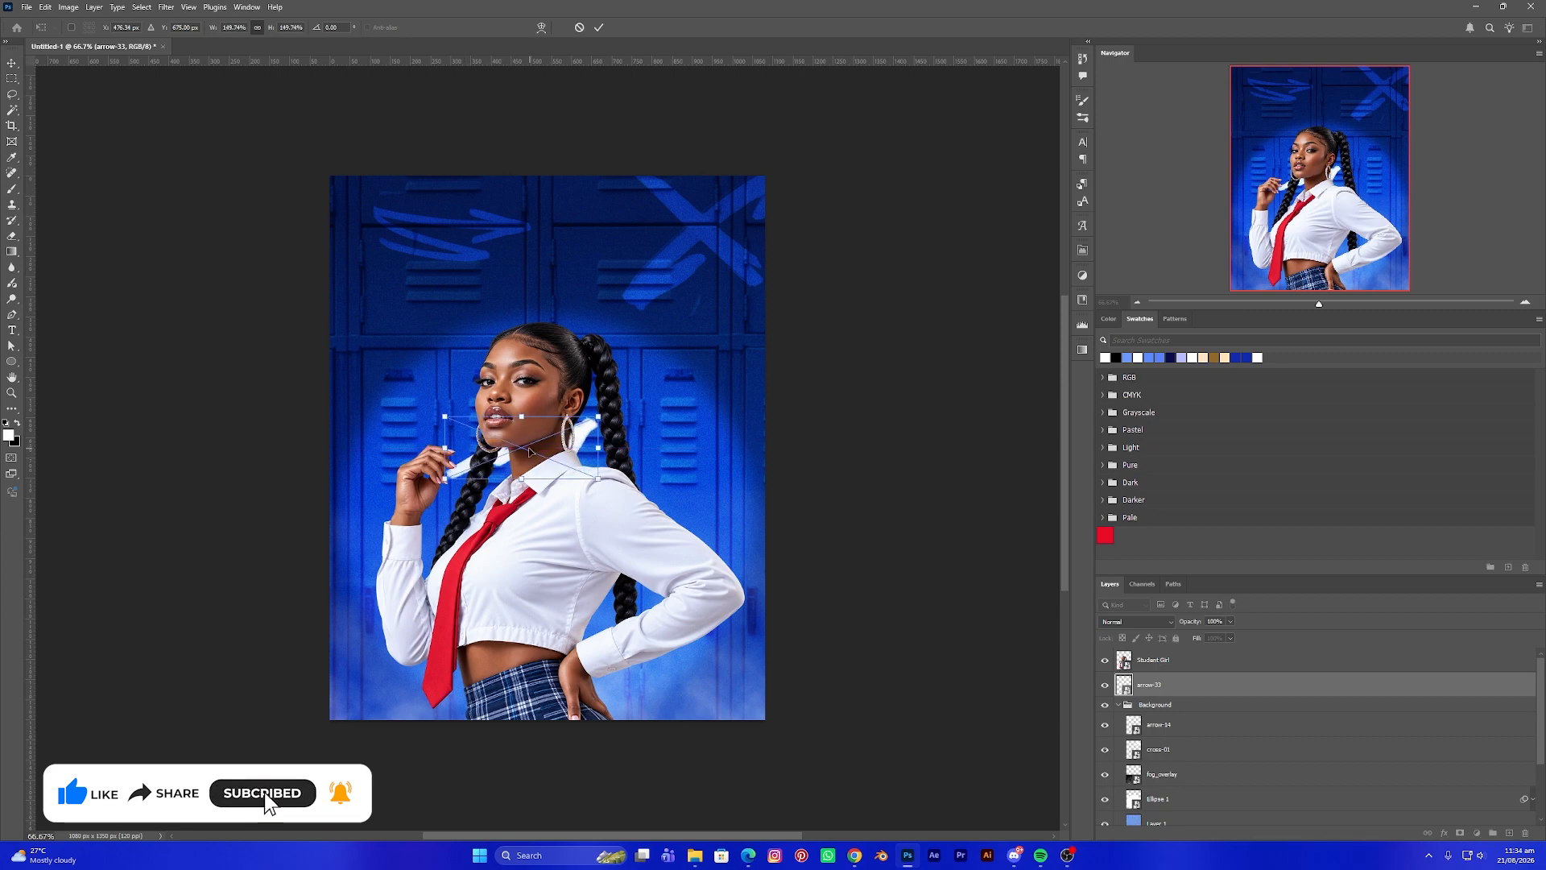
drag(572, 442, 426, 462)
key(Return)
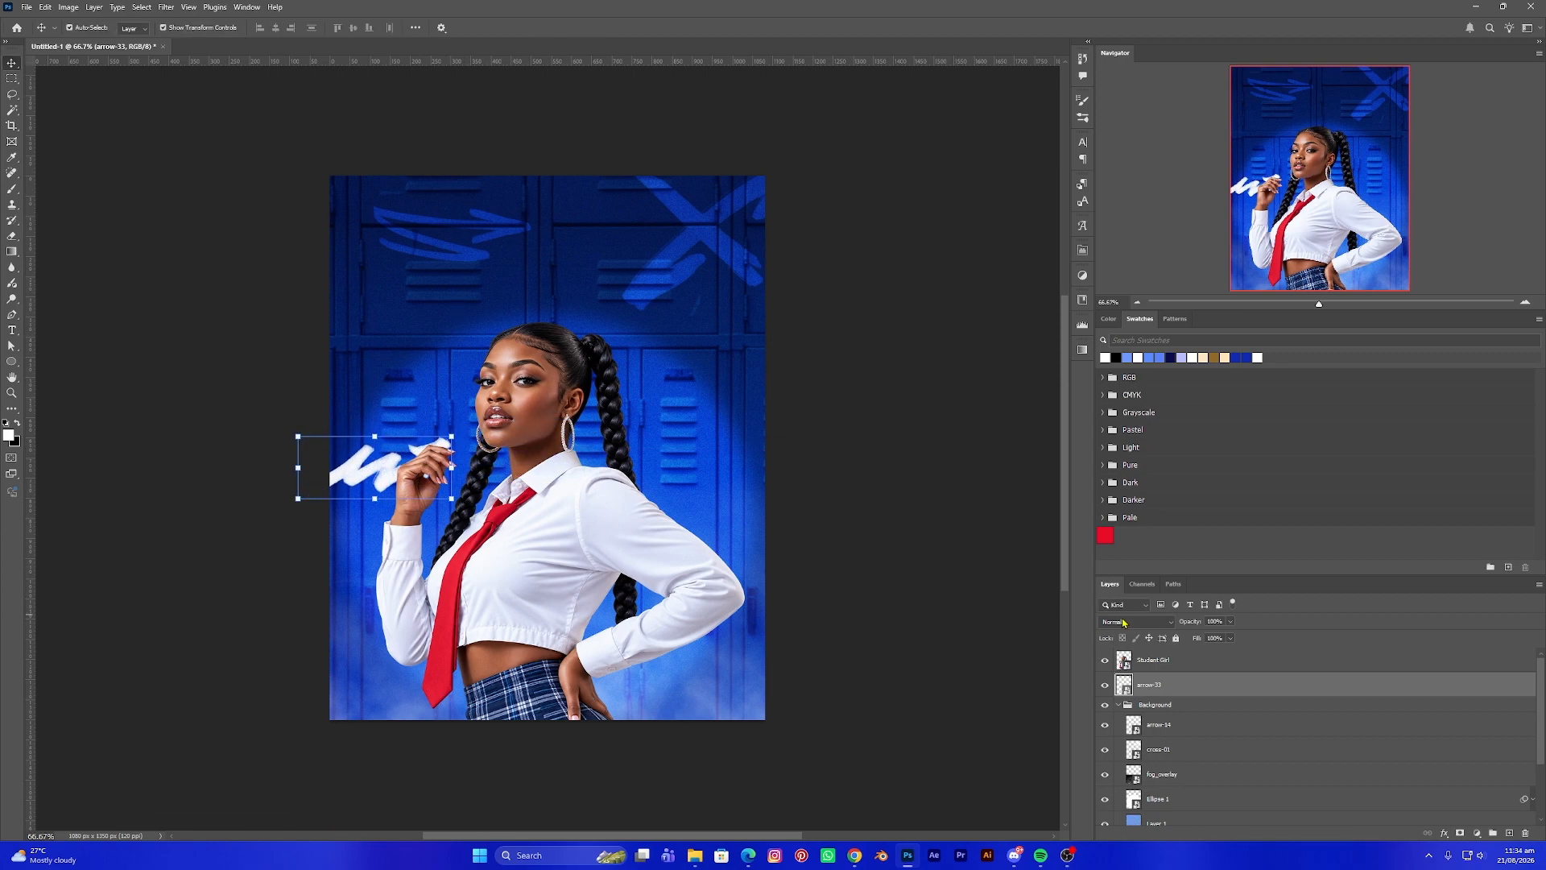
click(1127, 621)
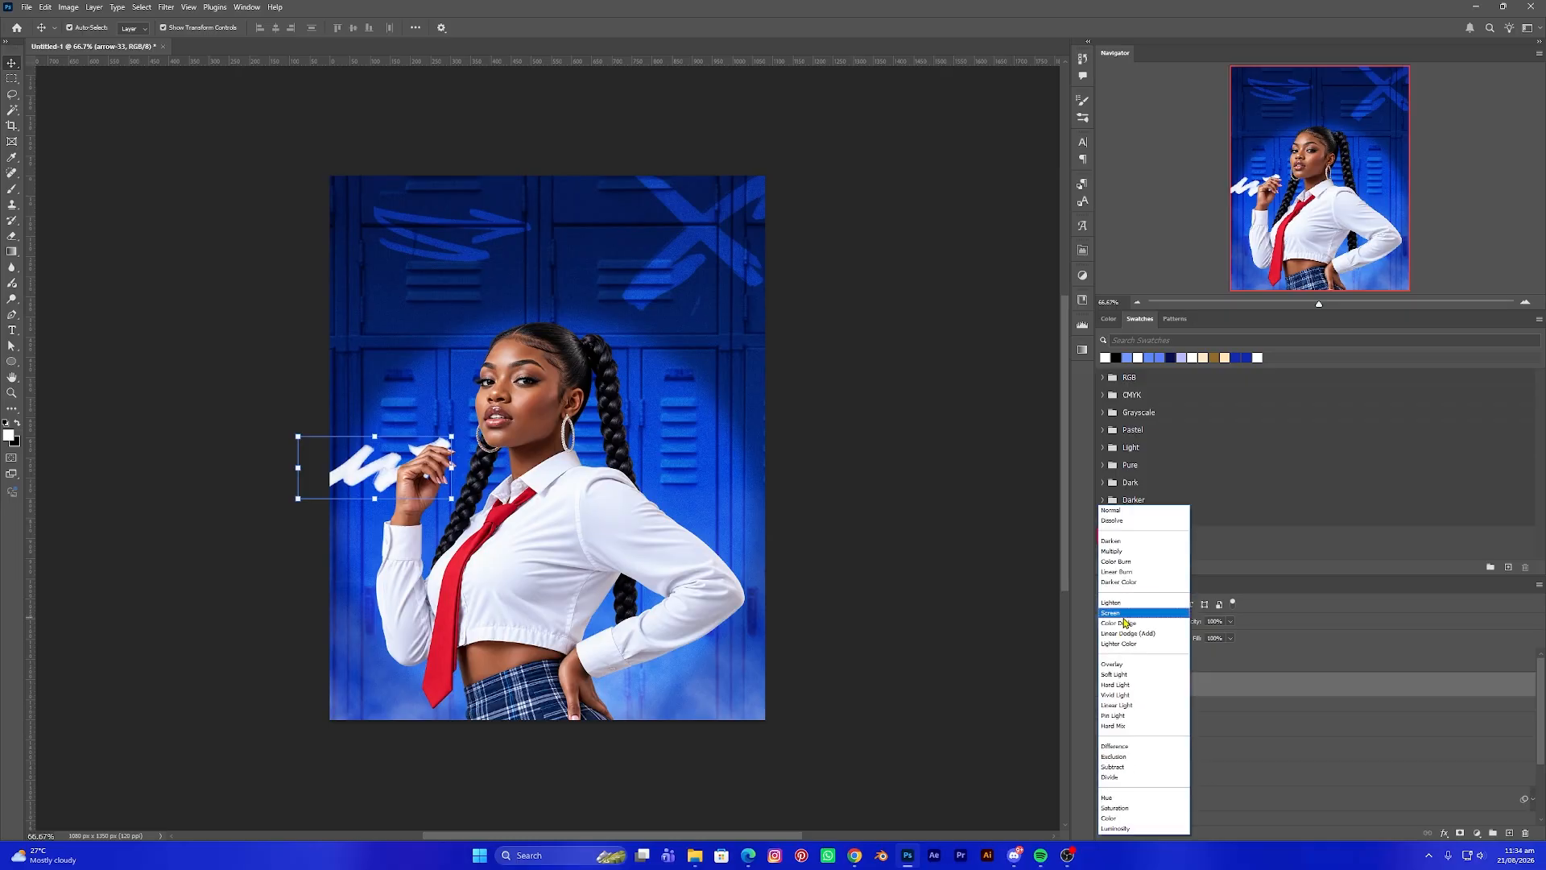
click(1127, 664)
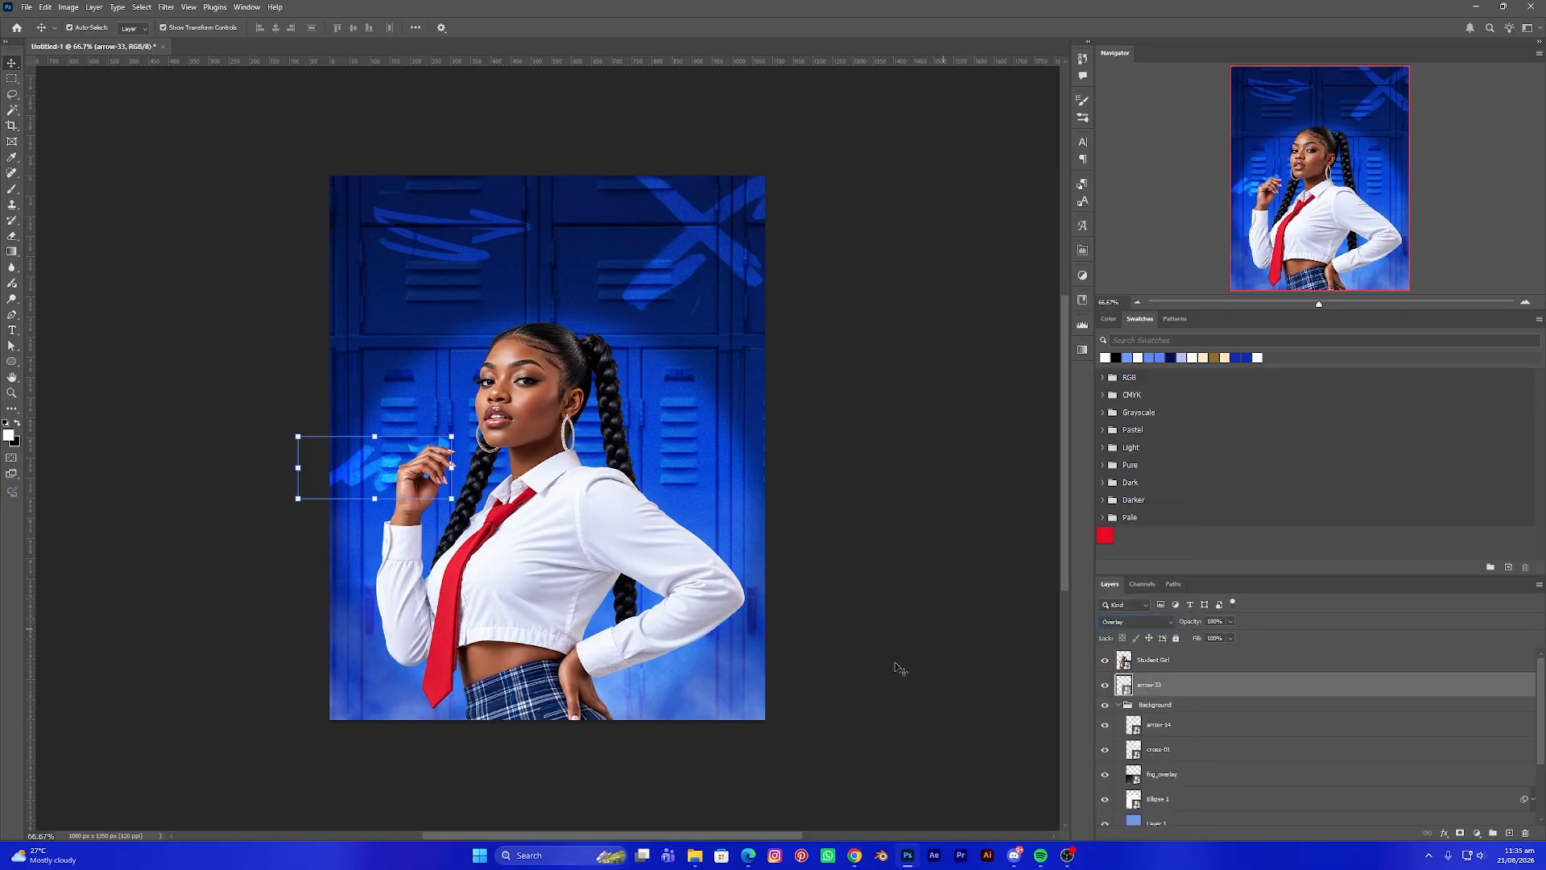
Place the scribble-10 doodle at about 118% scale behind the student's shoulder at the canvas's right edge and set its blend mode to Overlay
click(700, 856)
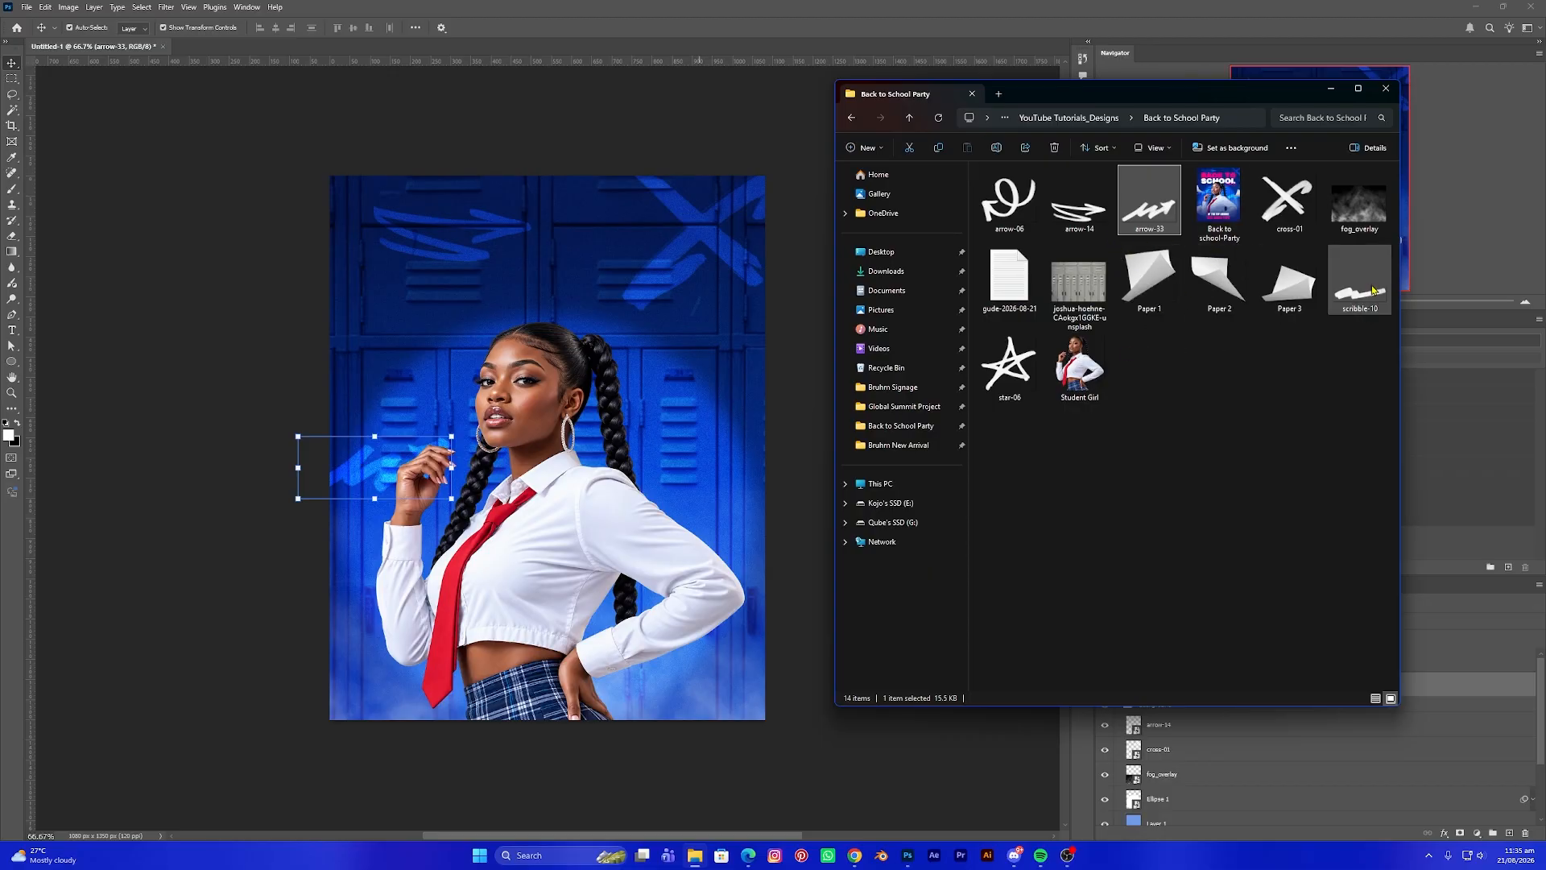
mouse_move(1360, 298)
mouse_down()
mouse_move(737, 402)
mouse_move(685, 471)
mouse_move(652, 448)
mouse_move(612, 449)
mouse_move(729, 463)
mouse_move(752, 476)
mouse_move(738, 486)
mouse_up()
key(Return)
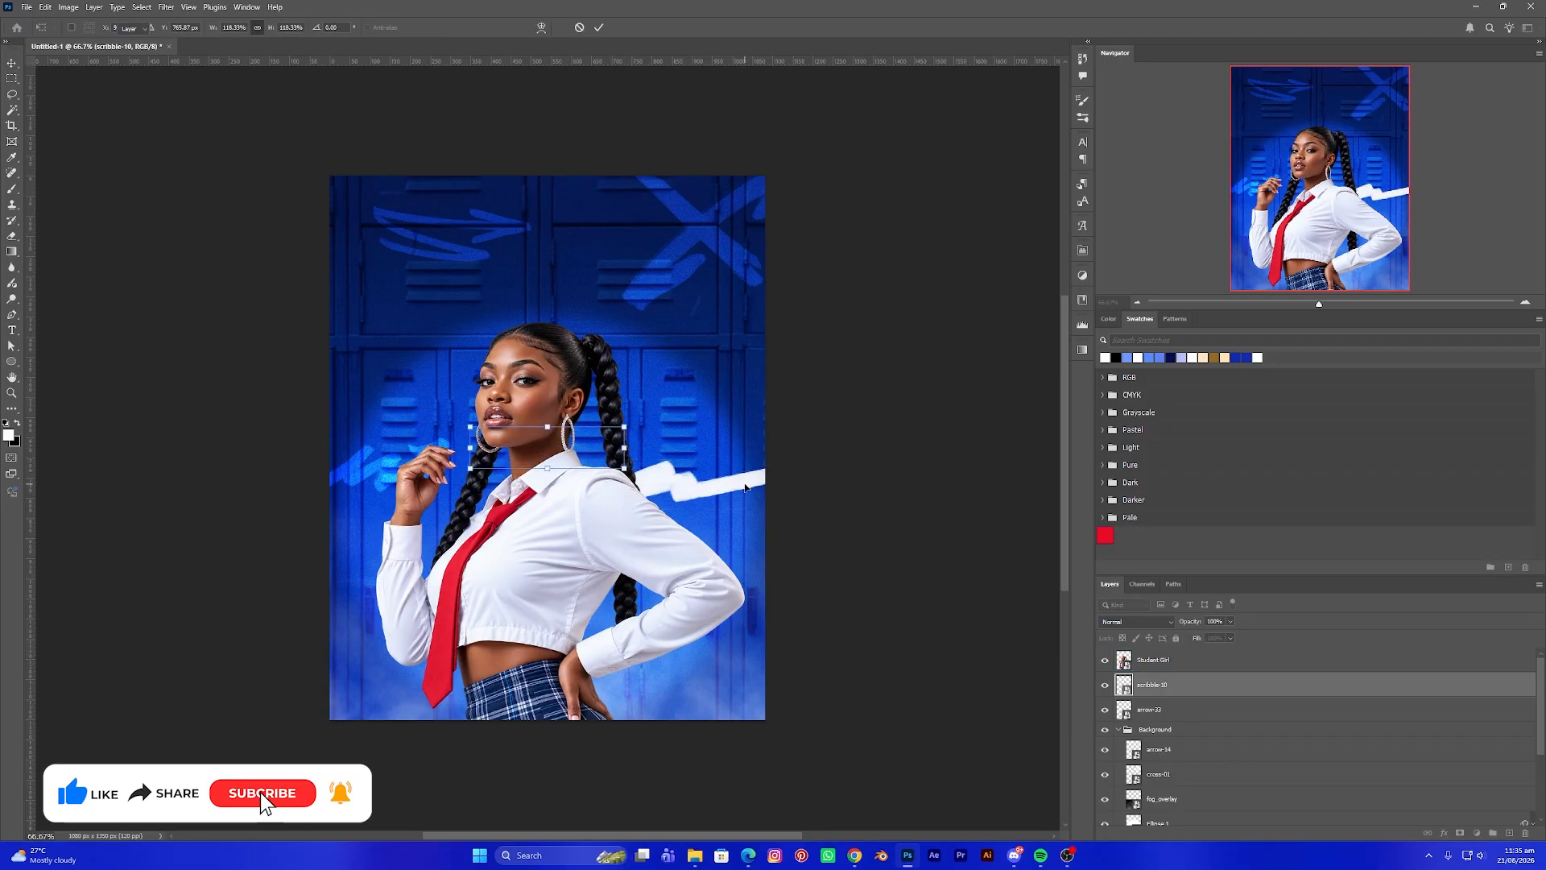
click(1135, 621)
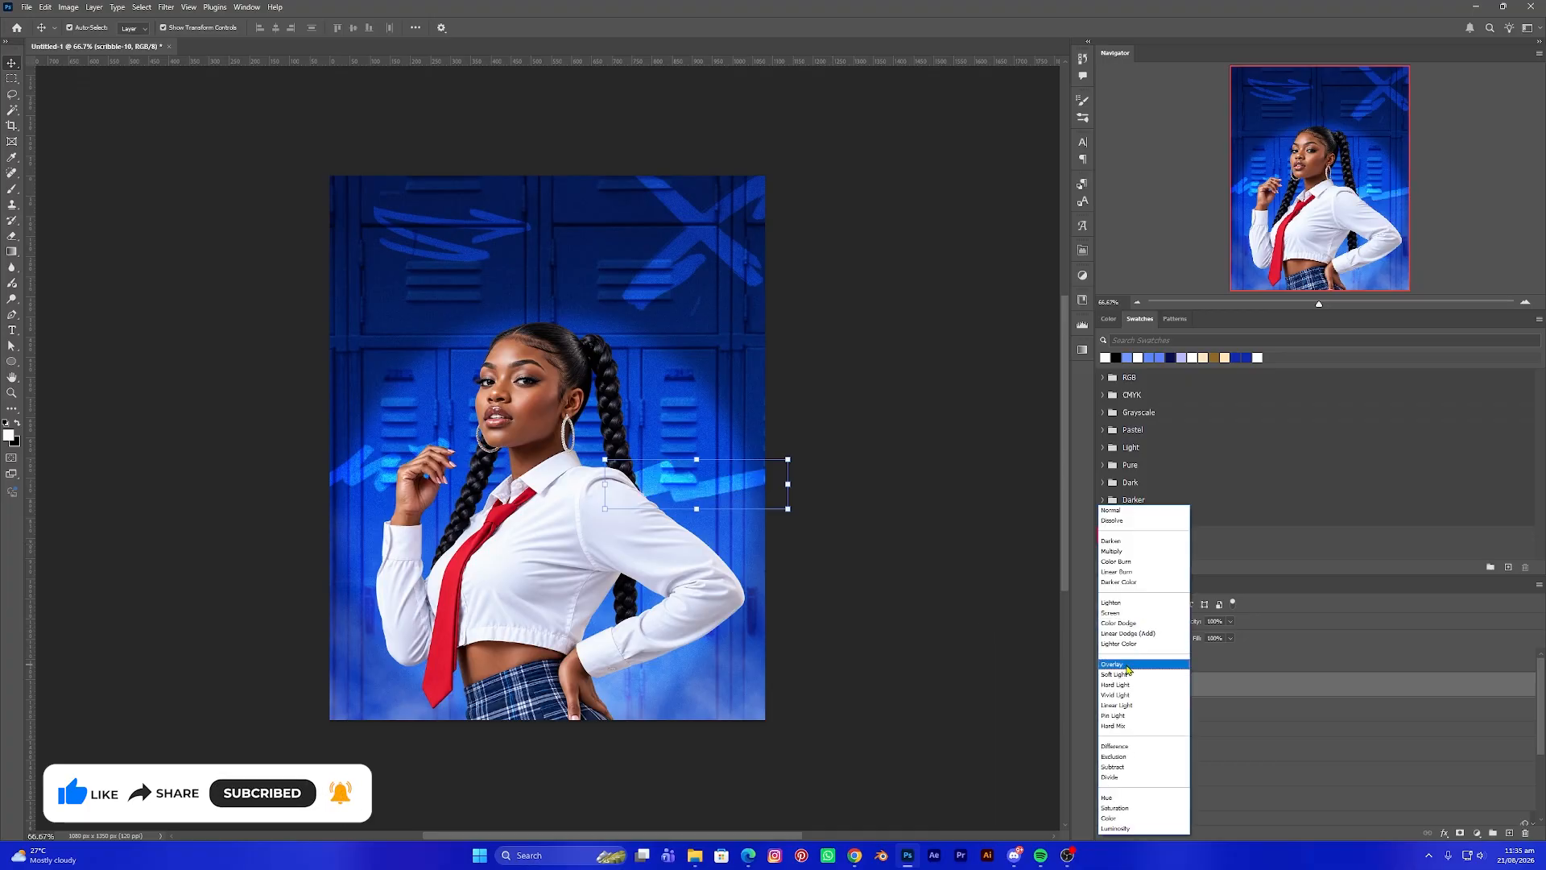
click(1123, 663)
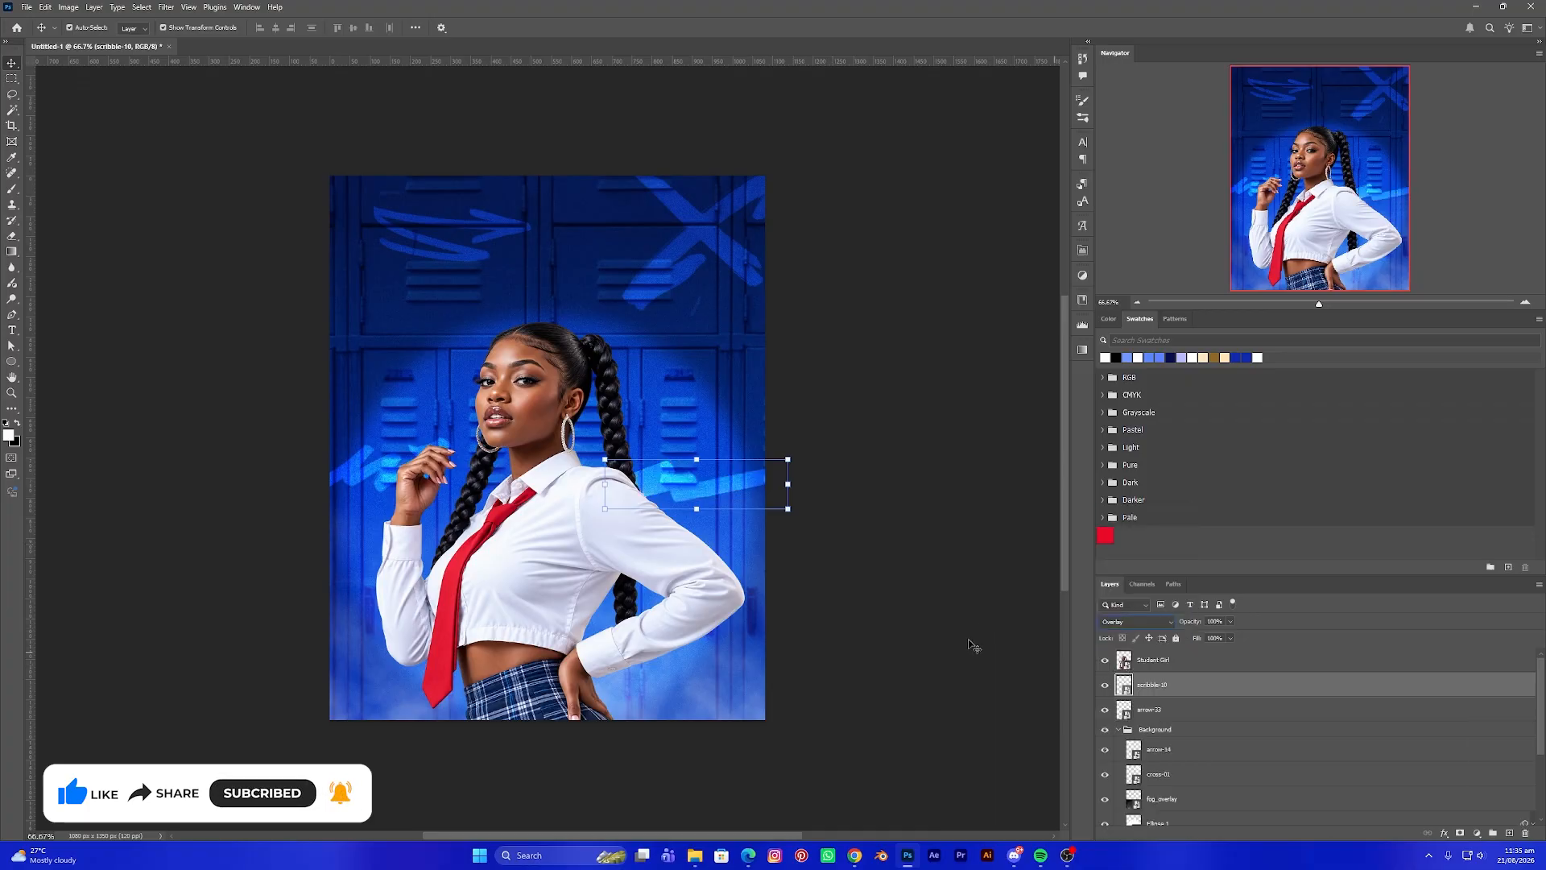
Place the star-06 doodle at about 117% scale in the canvas's lower left corner and set its blend mode to Overlay
click(695, 855)
drag(1014, 379, 450, 612)
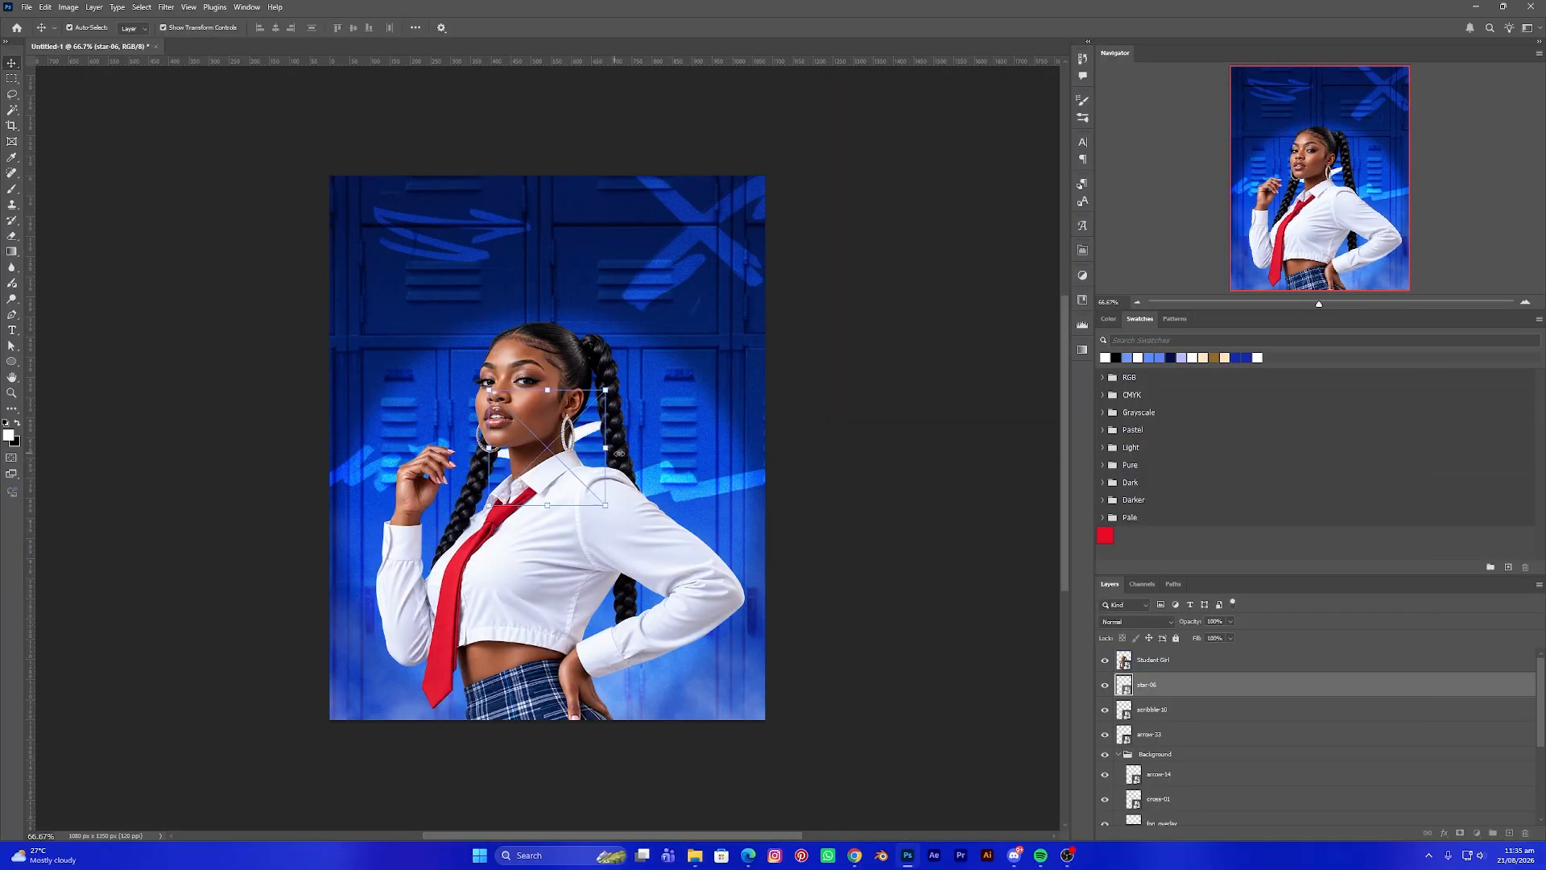
drag(605, 447, 621, 448)
drag(604, 431, 445, 628)
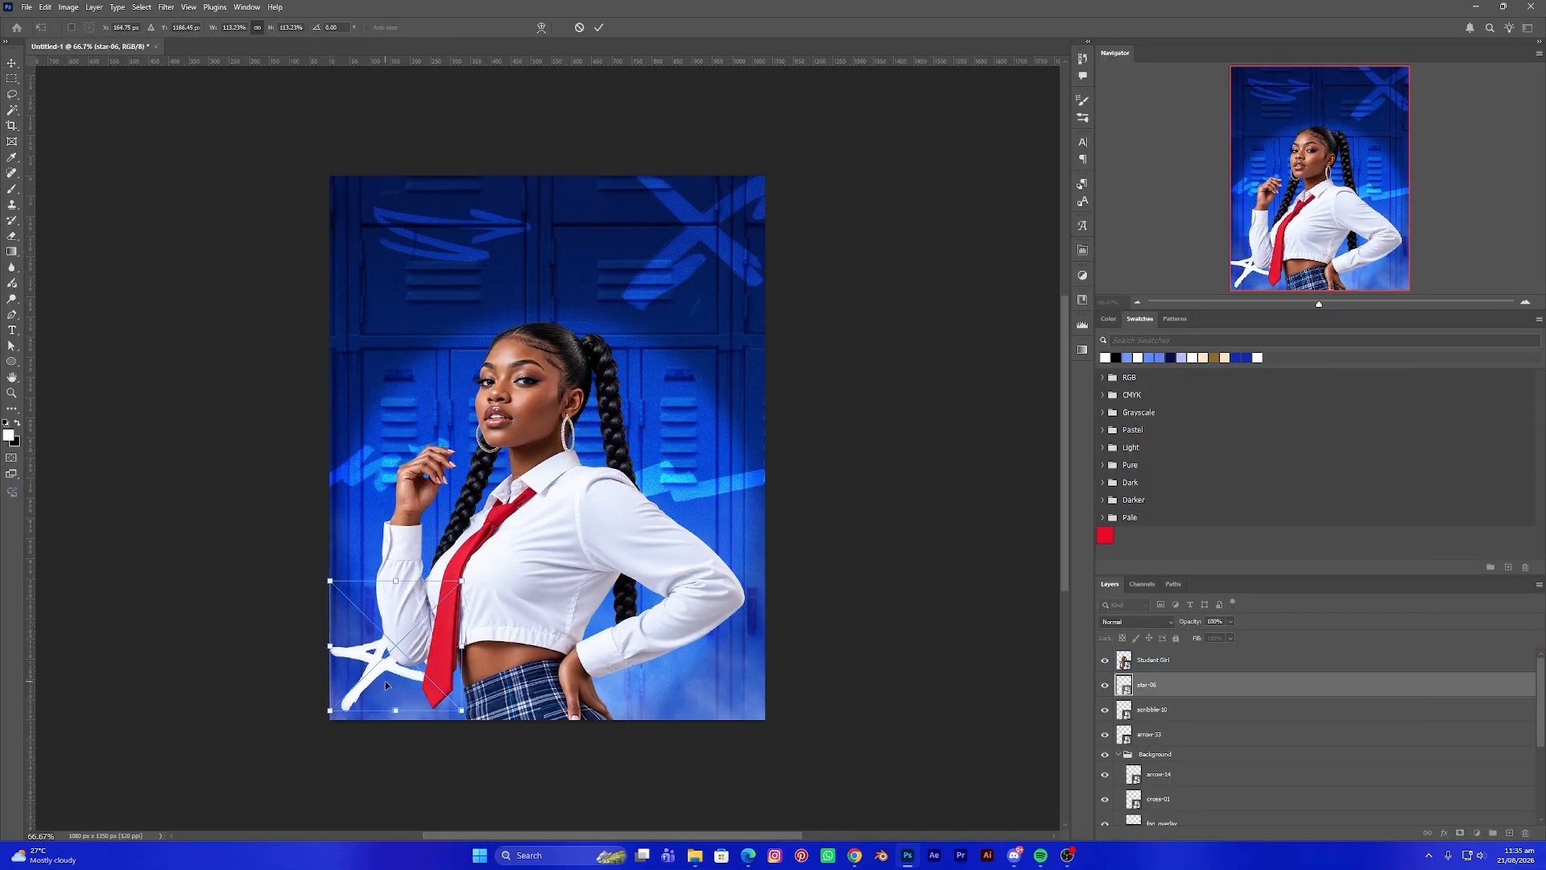
drag(325, 715, 322, 719)
drag(375, 665, 379, 670)
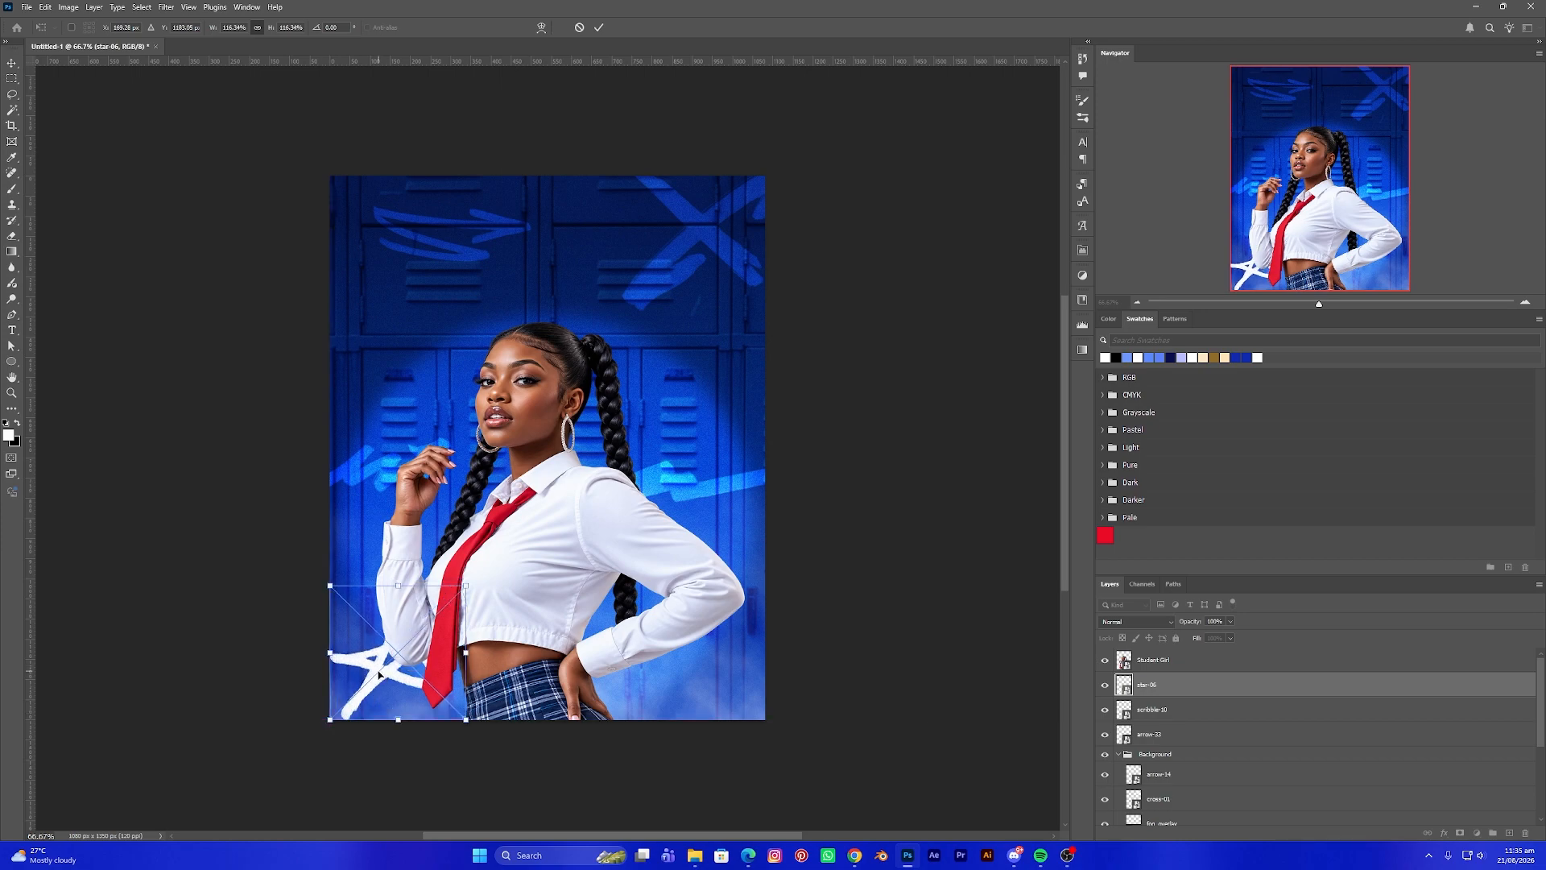
key(Return)
click(1135, 621)
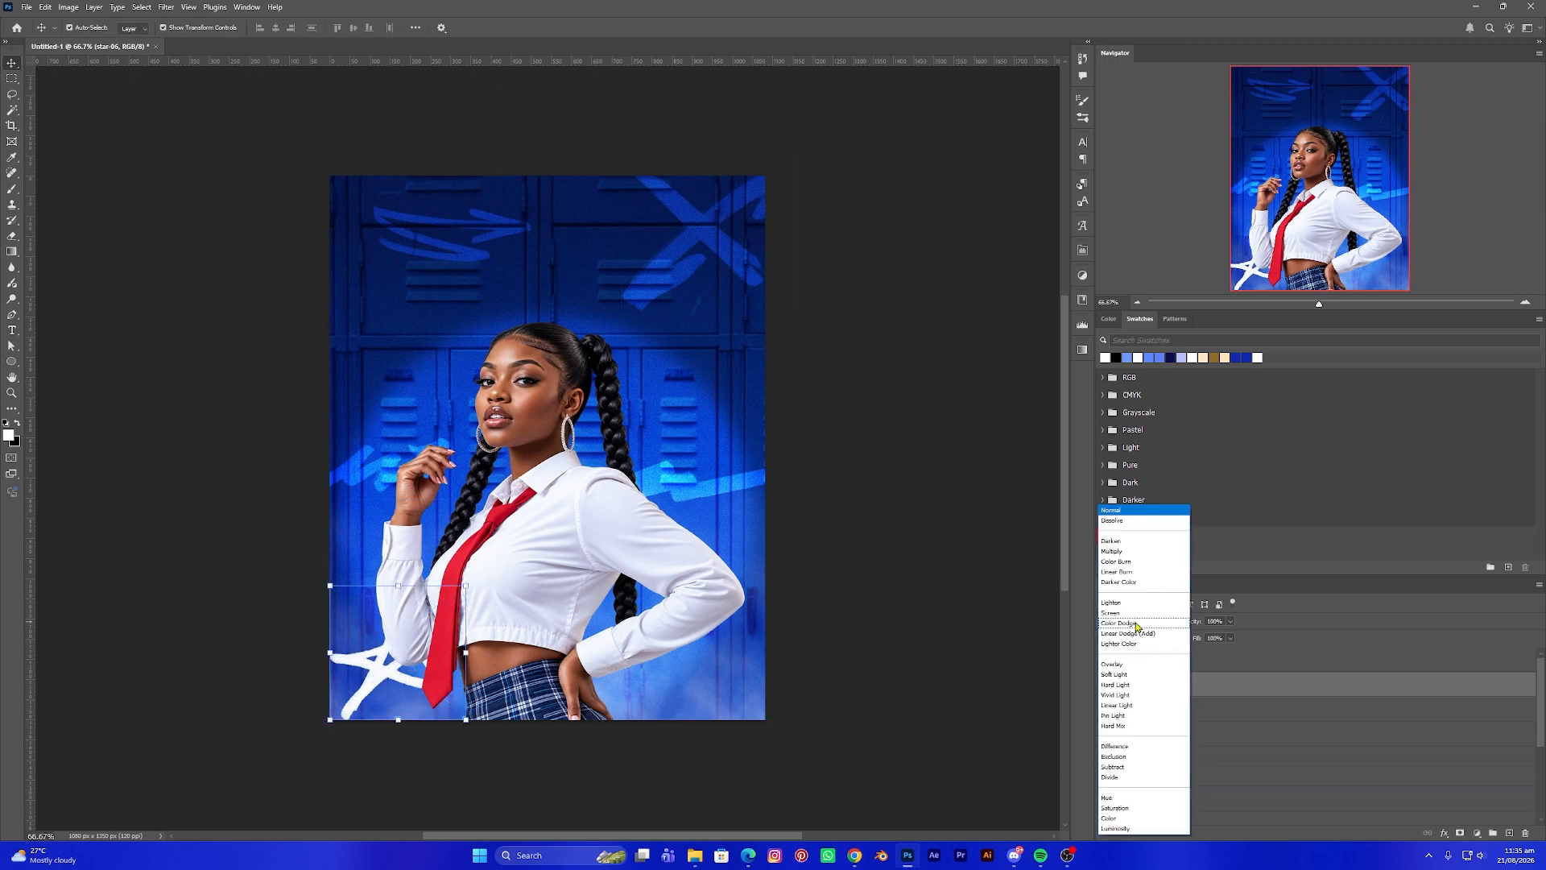
click(1121, 664)
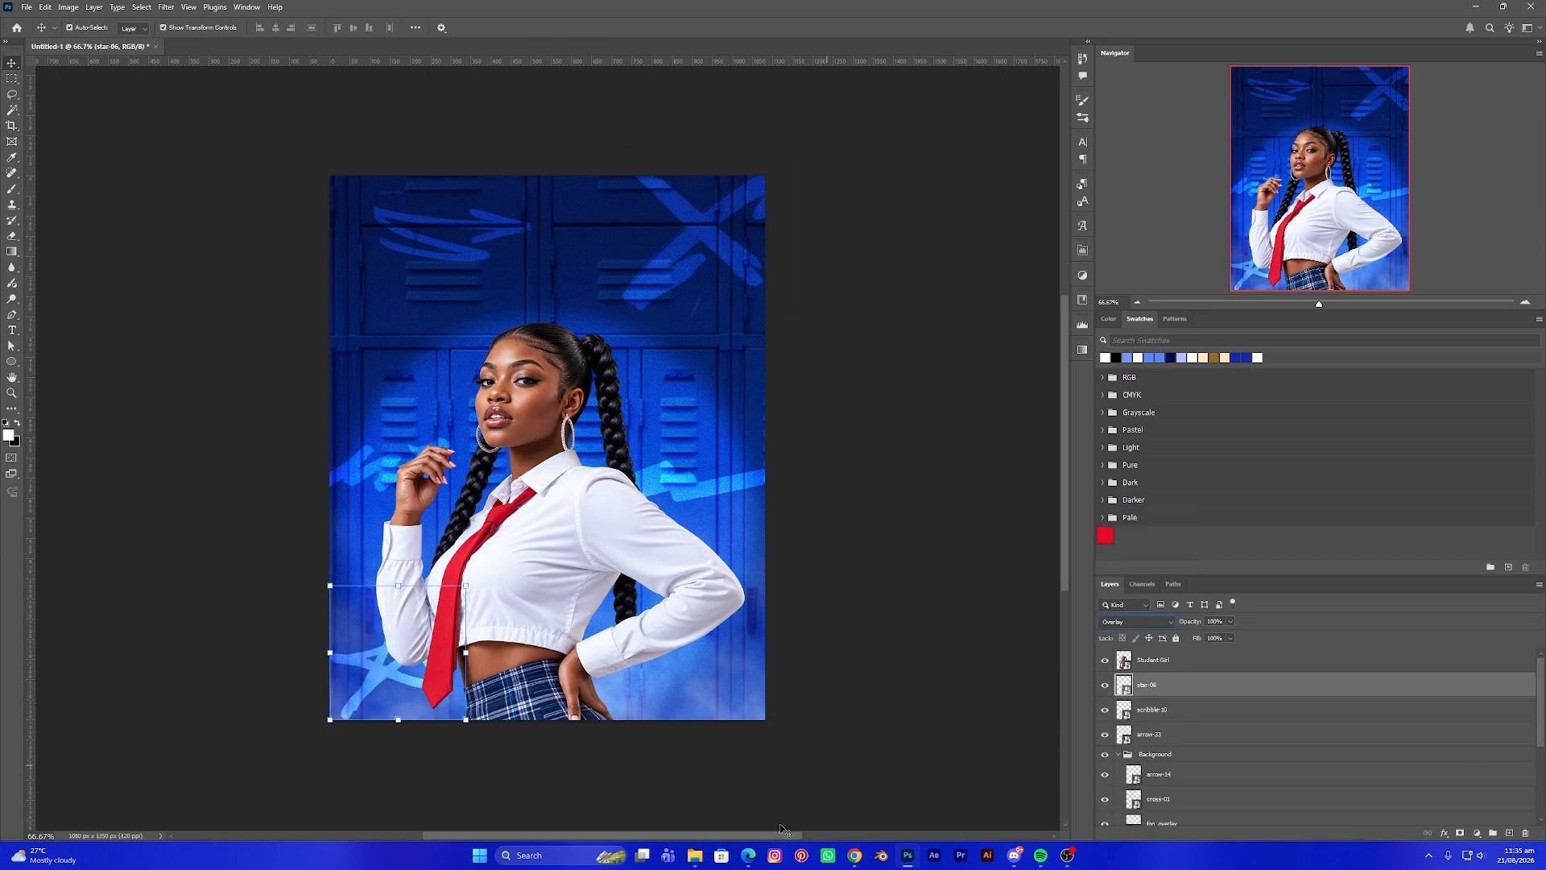
Place the arrow-06 doodle, enlarge it below the student's bent elbow in the canvas's lower right, and set its blend mode to Overlay
click(694, 855)
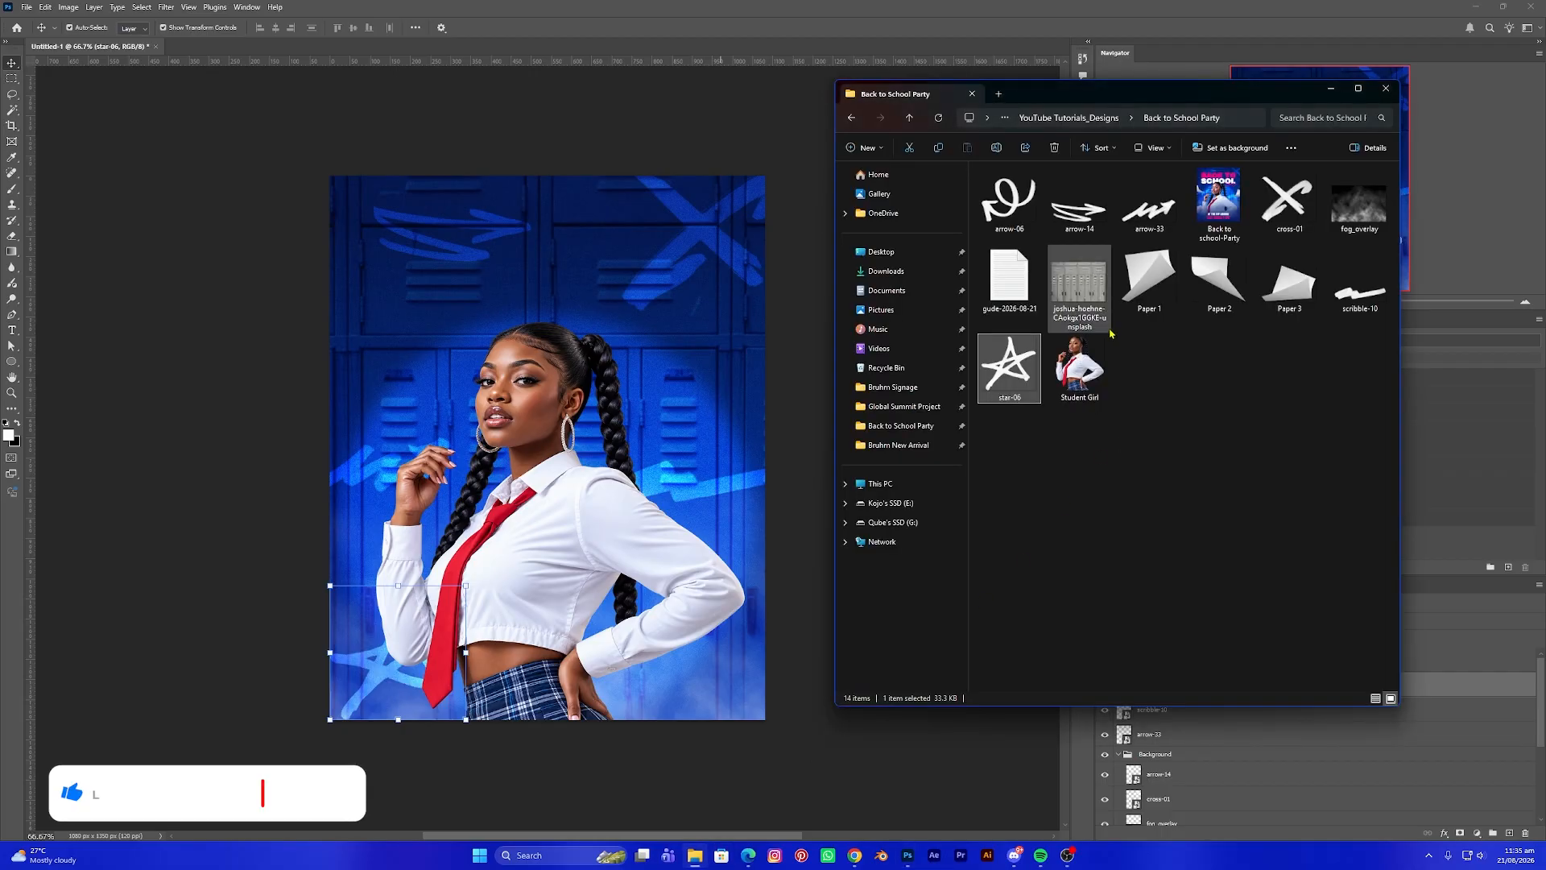
click(1011, 196)
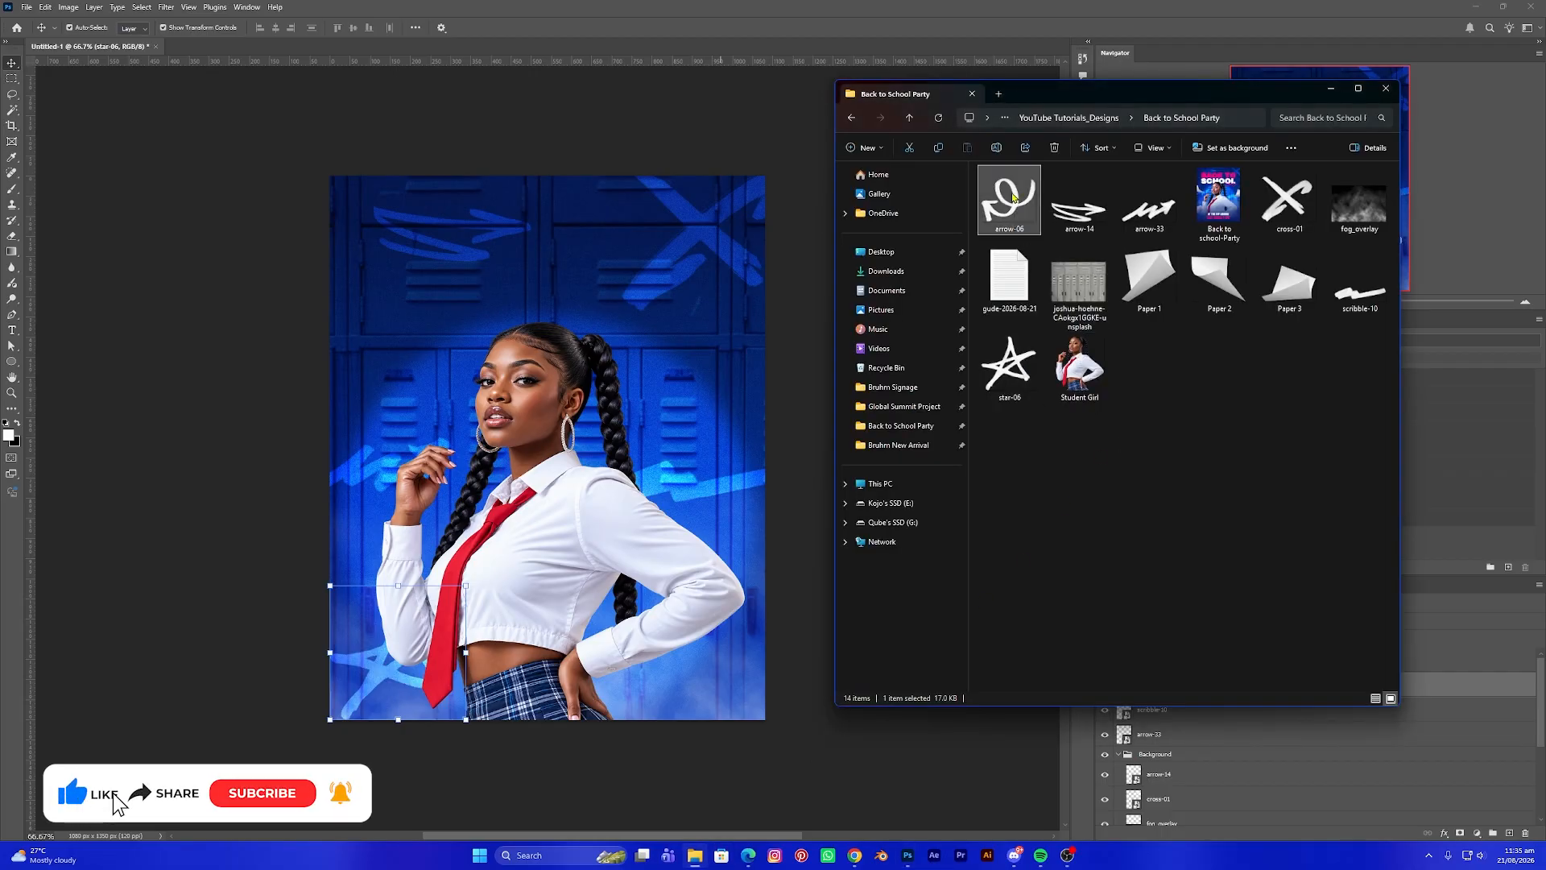
drag(1016, 200, 660, 603)
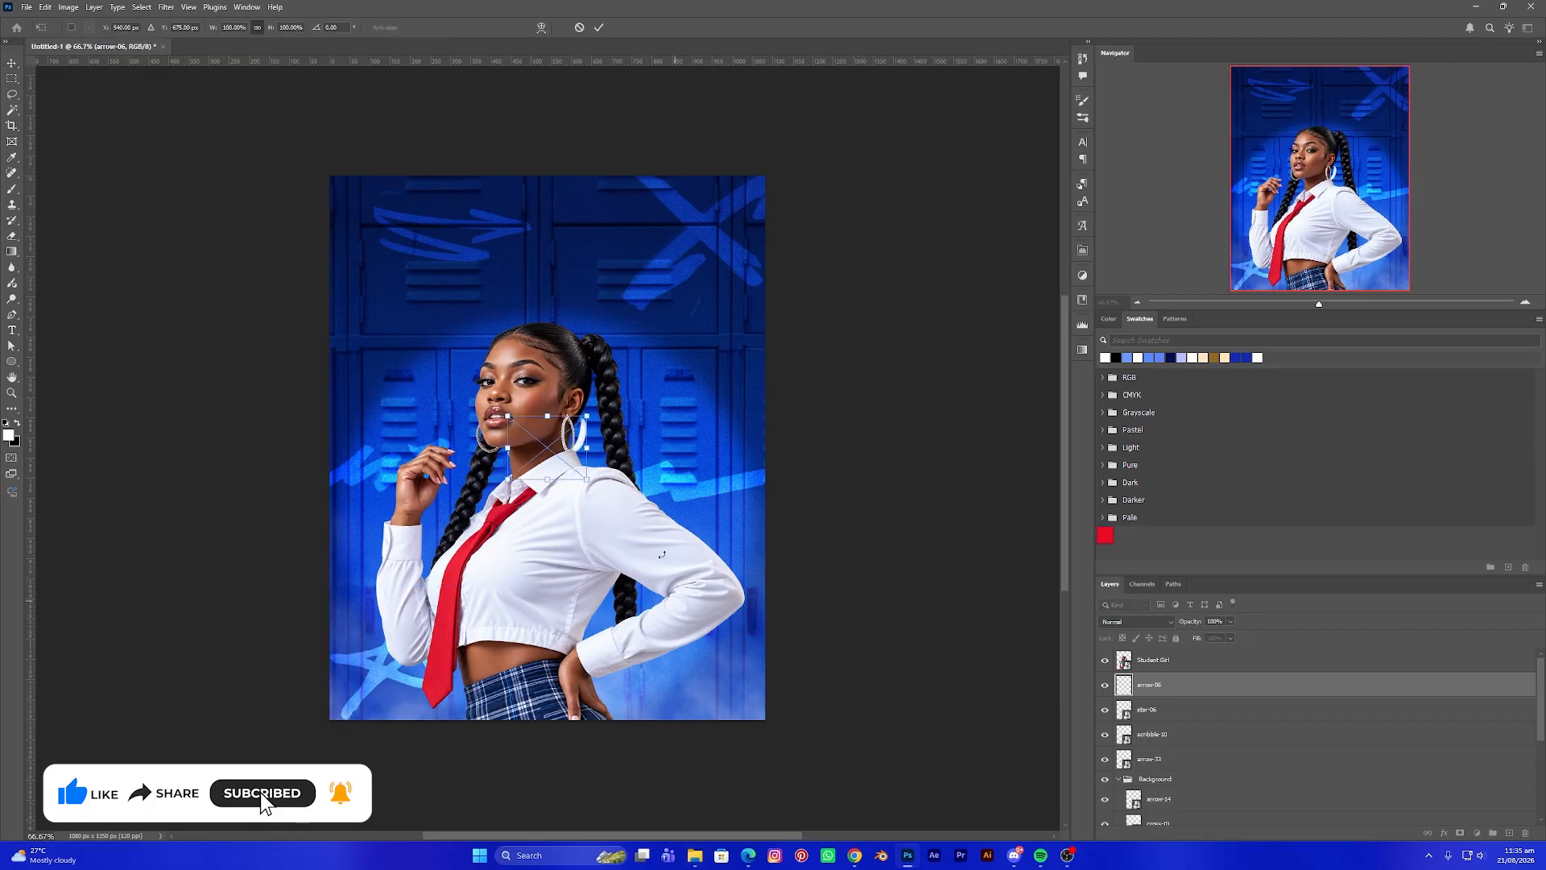
drag(588, 448, 614, 448)
drag(589, 441, 692, 659)
key(Return)
click(1136, 621)
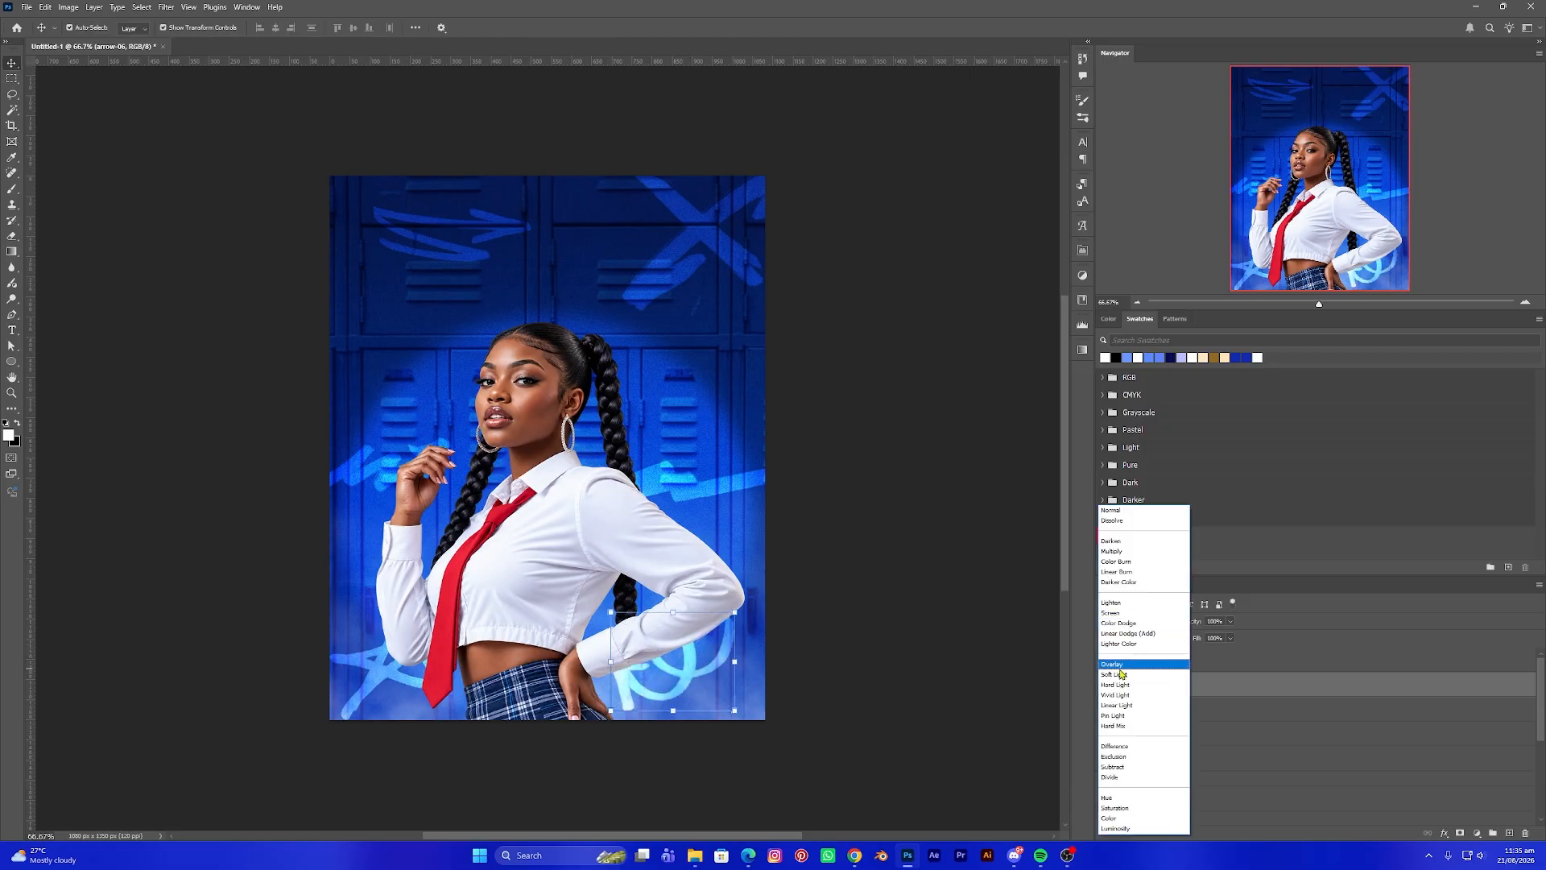
click(1119, 663)
click(1007, 672)
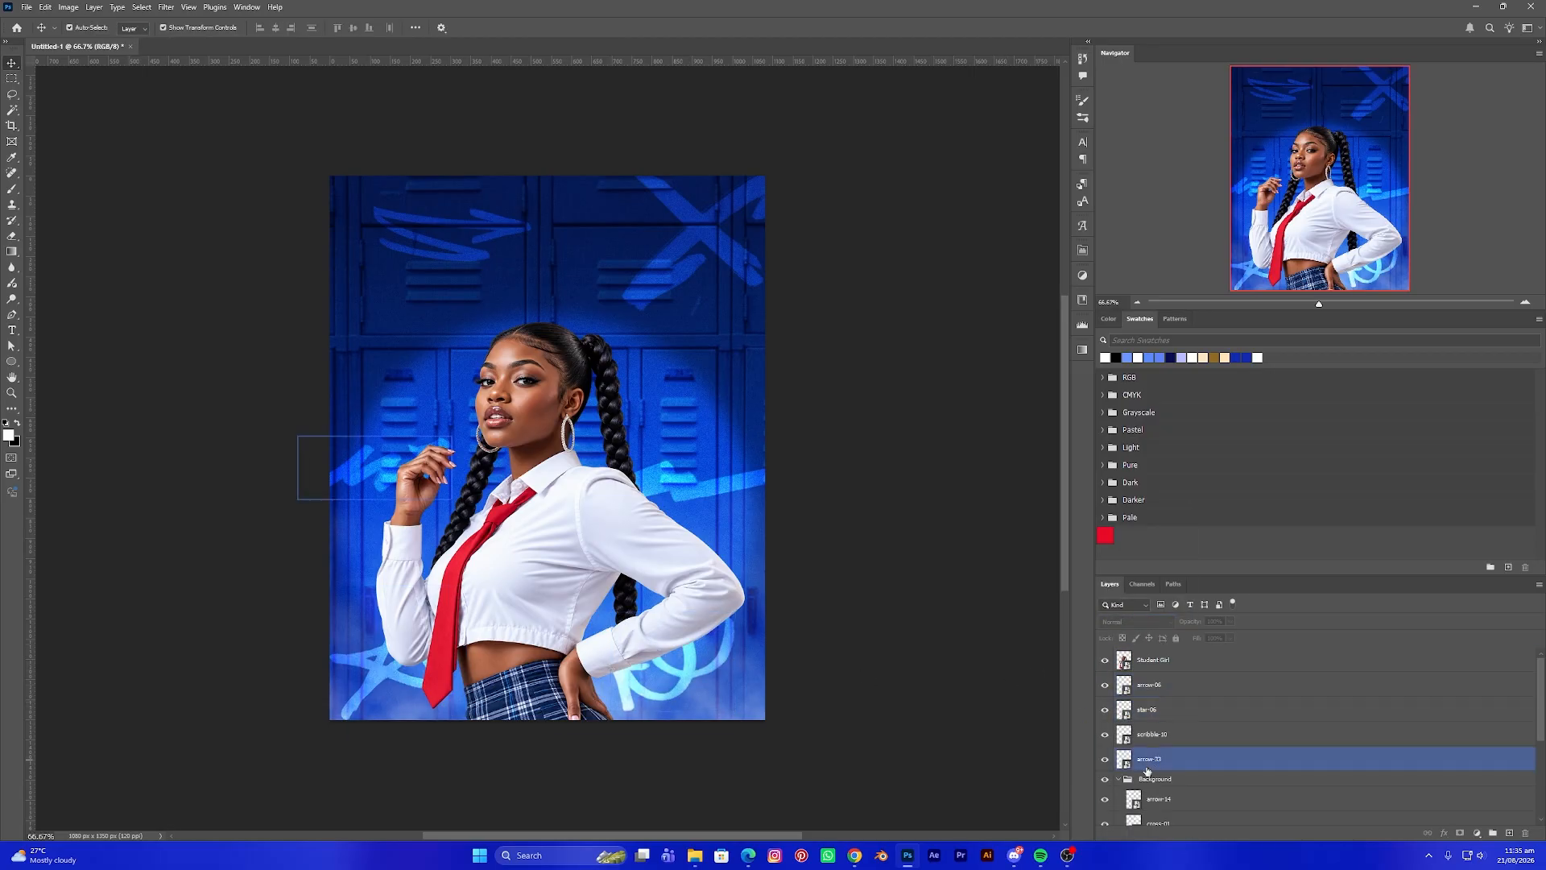
Move the arrow-06, star-06, scribble-10 and arrow-33 layers into the collapsed Background group and lock the group
click(1118, 779)
click(1157, 690)
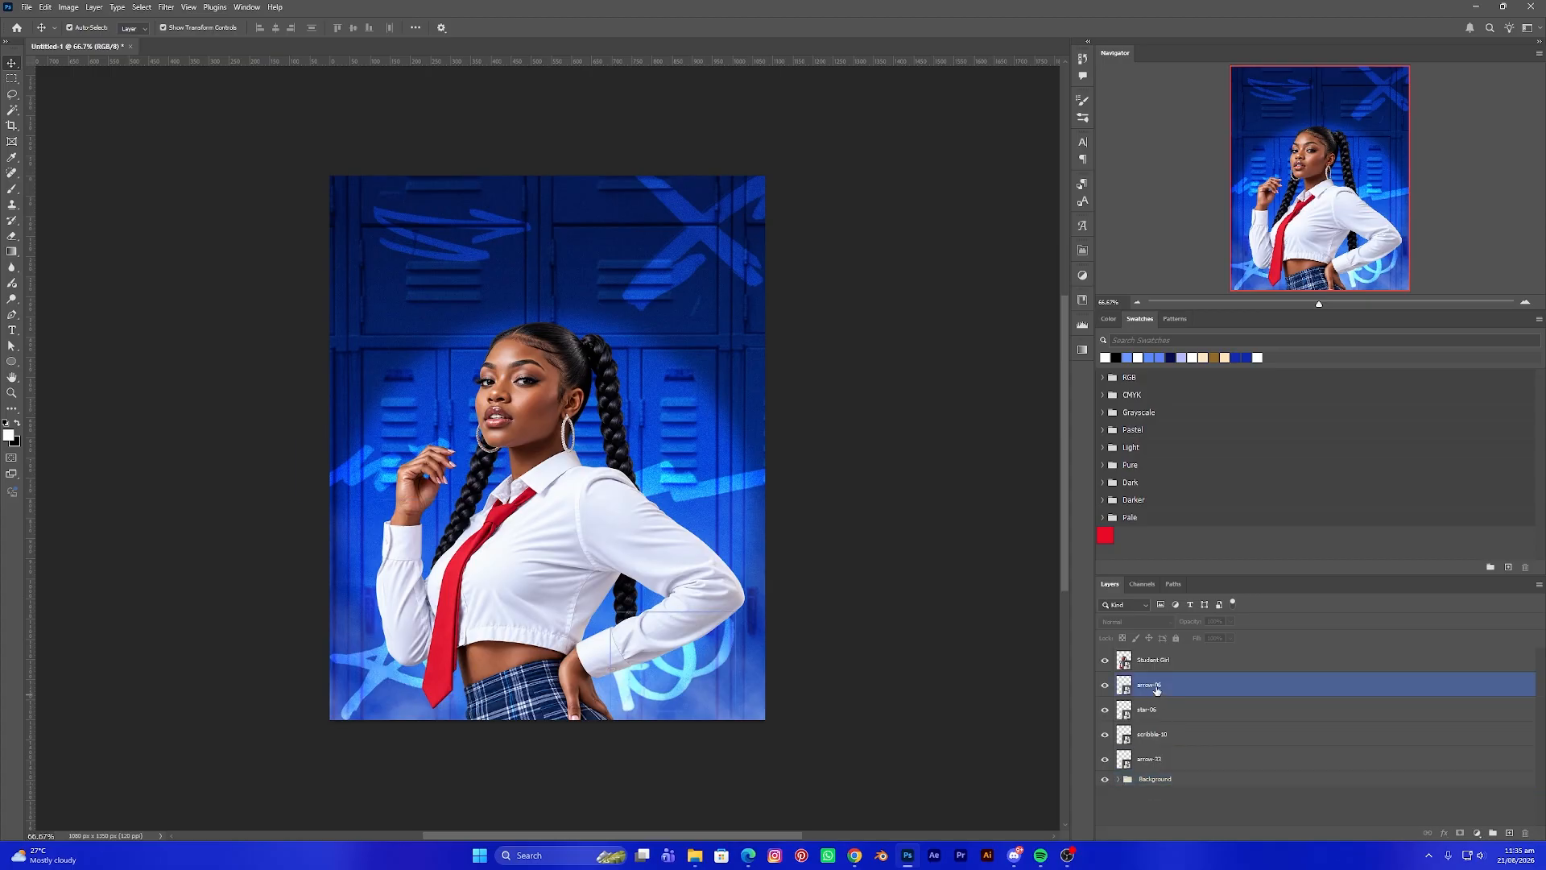
shift+click(1157, 763)
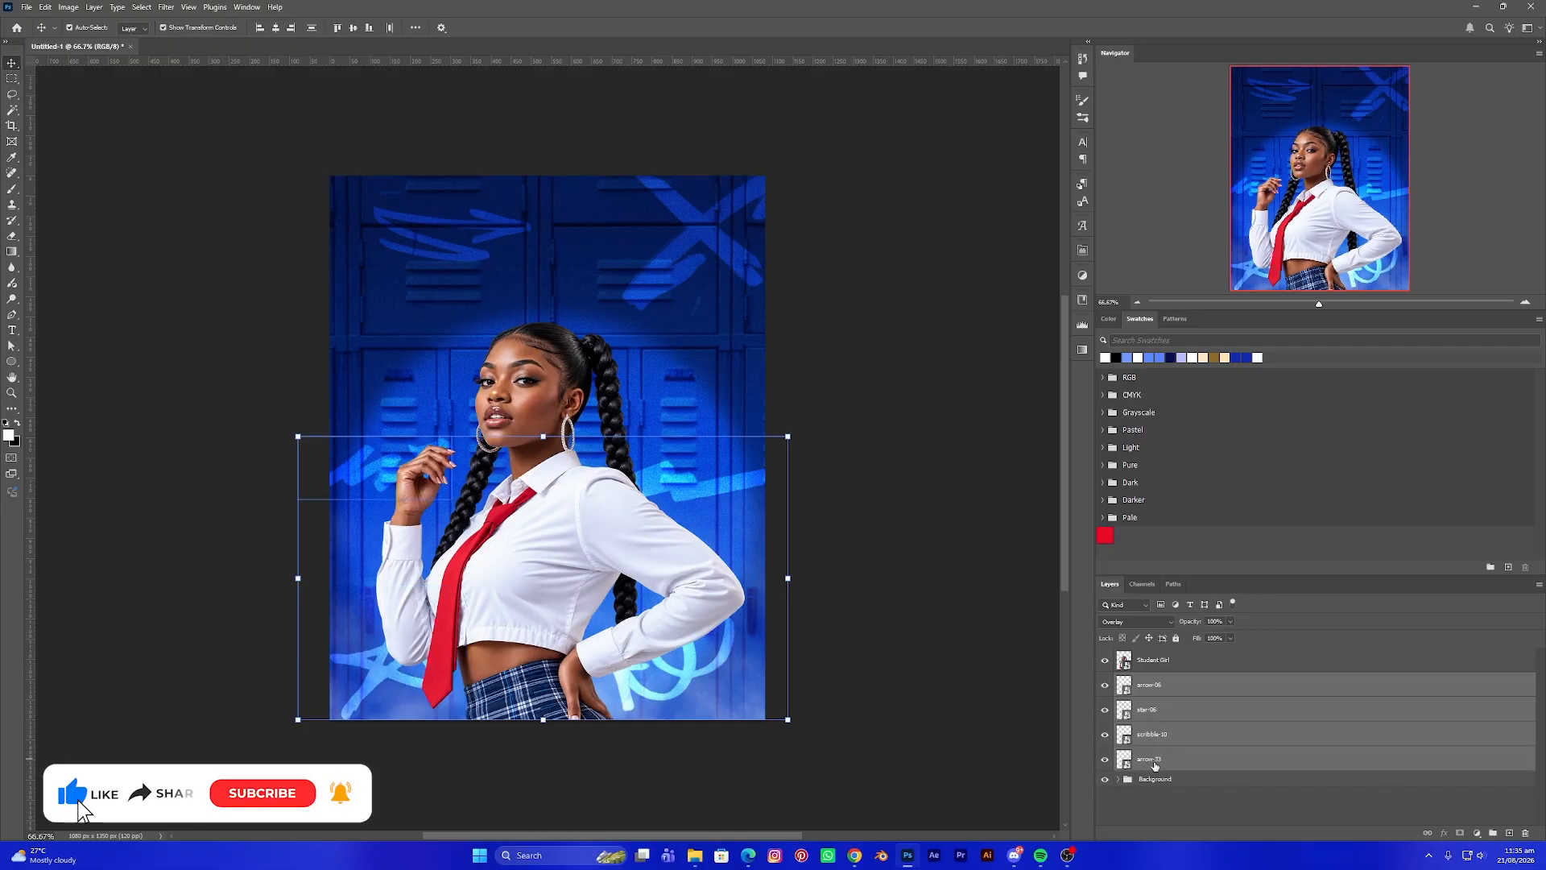
drag(1151, 763, 1154, 778)
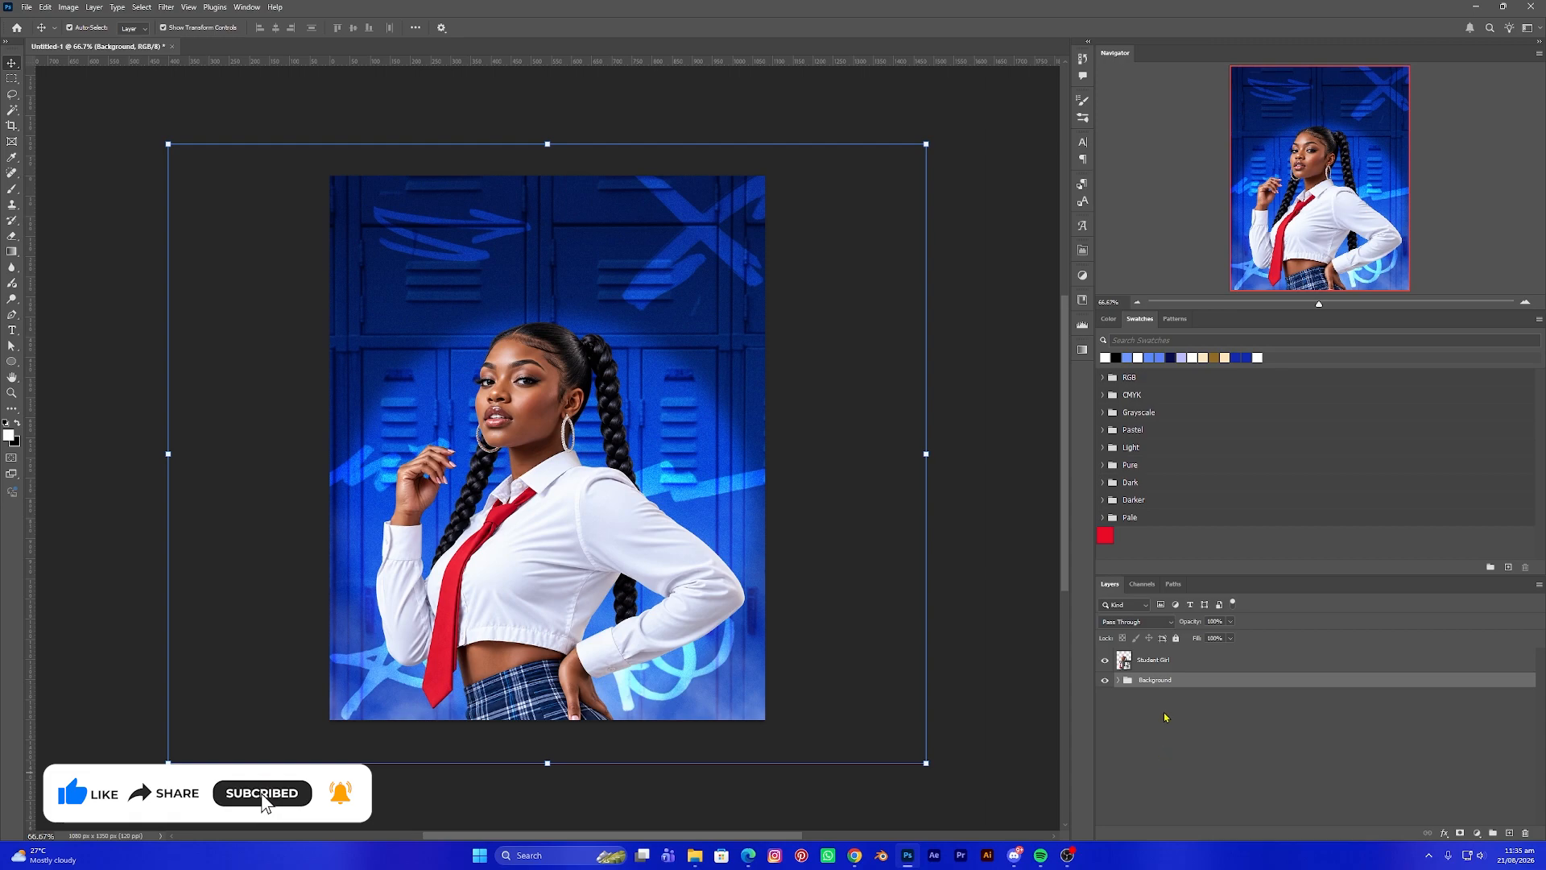
click(1176, 638)
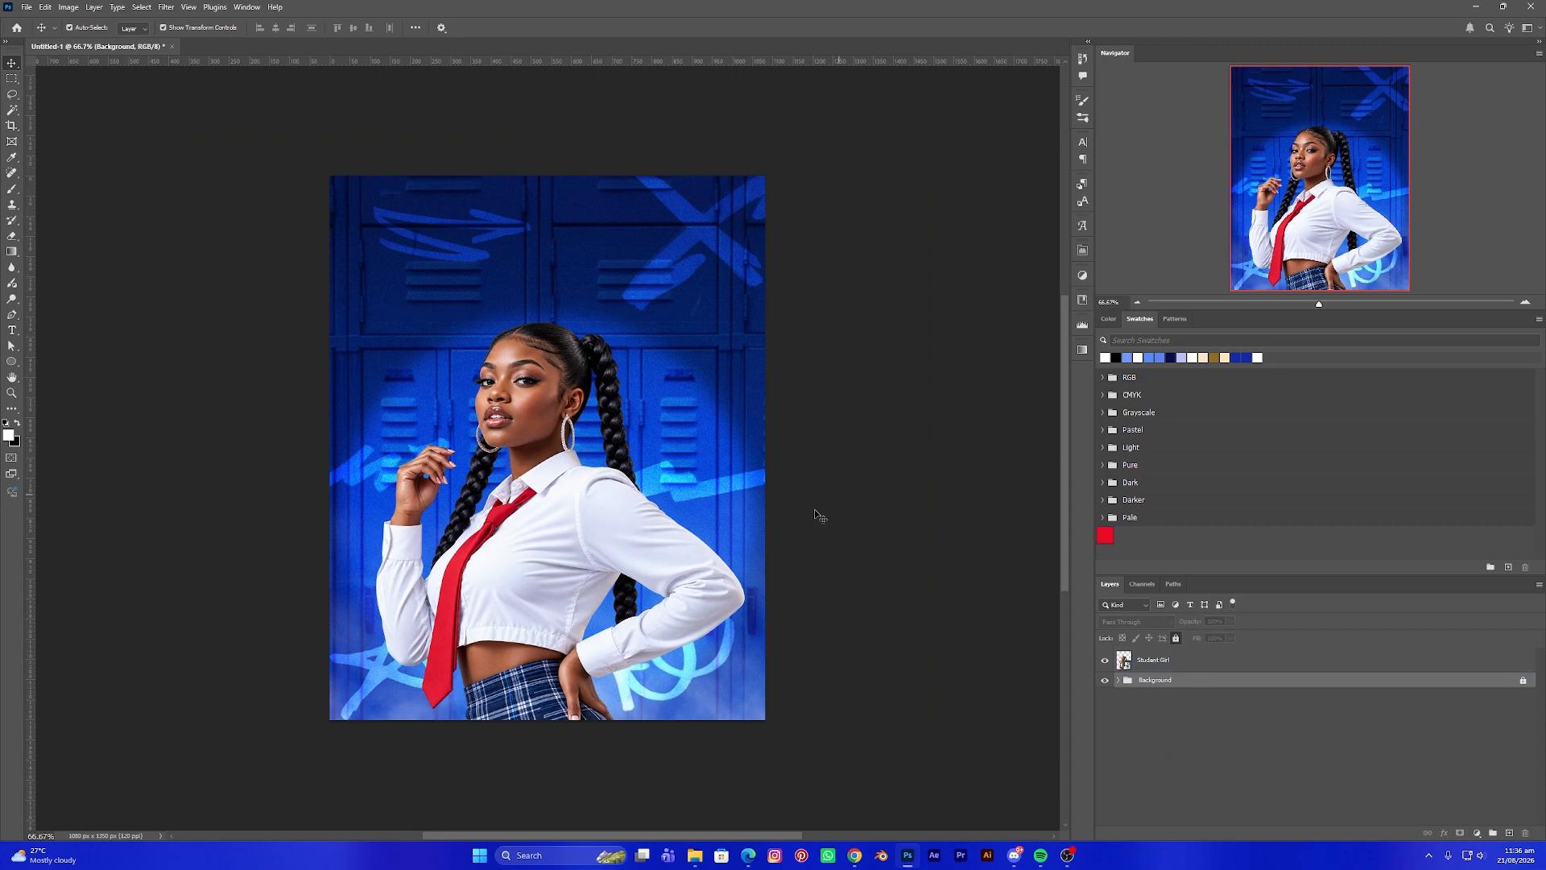
Place the Paper 1 image behind the student beside her forearm, partly beyond the canvas's left edge
click(695, 858)
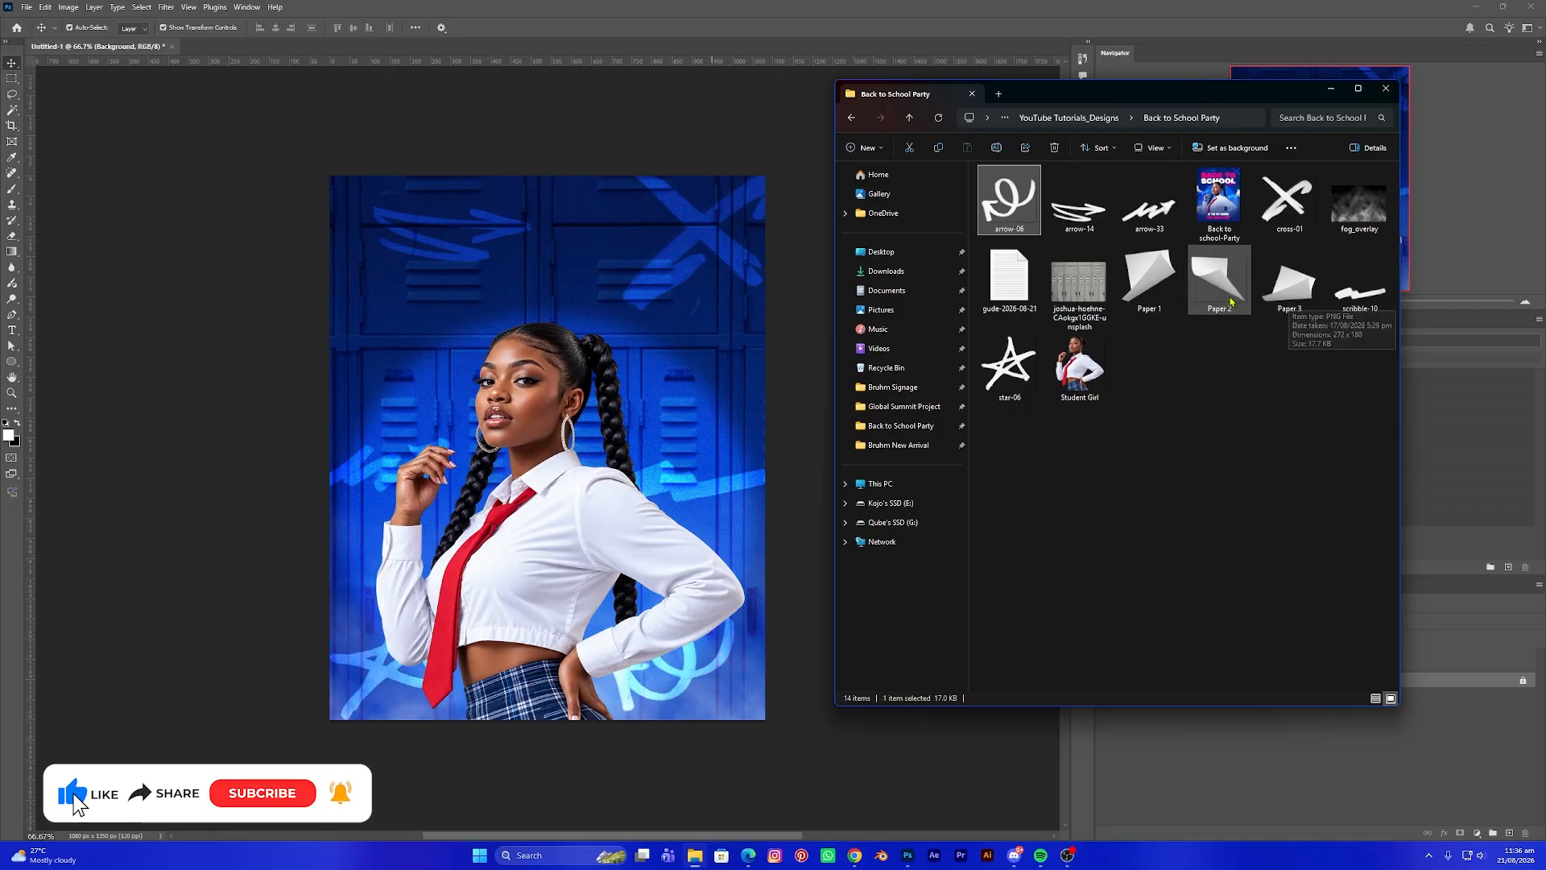
click(1153, 280)
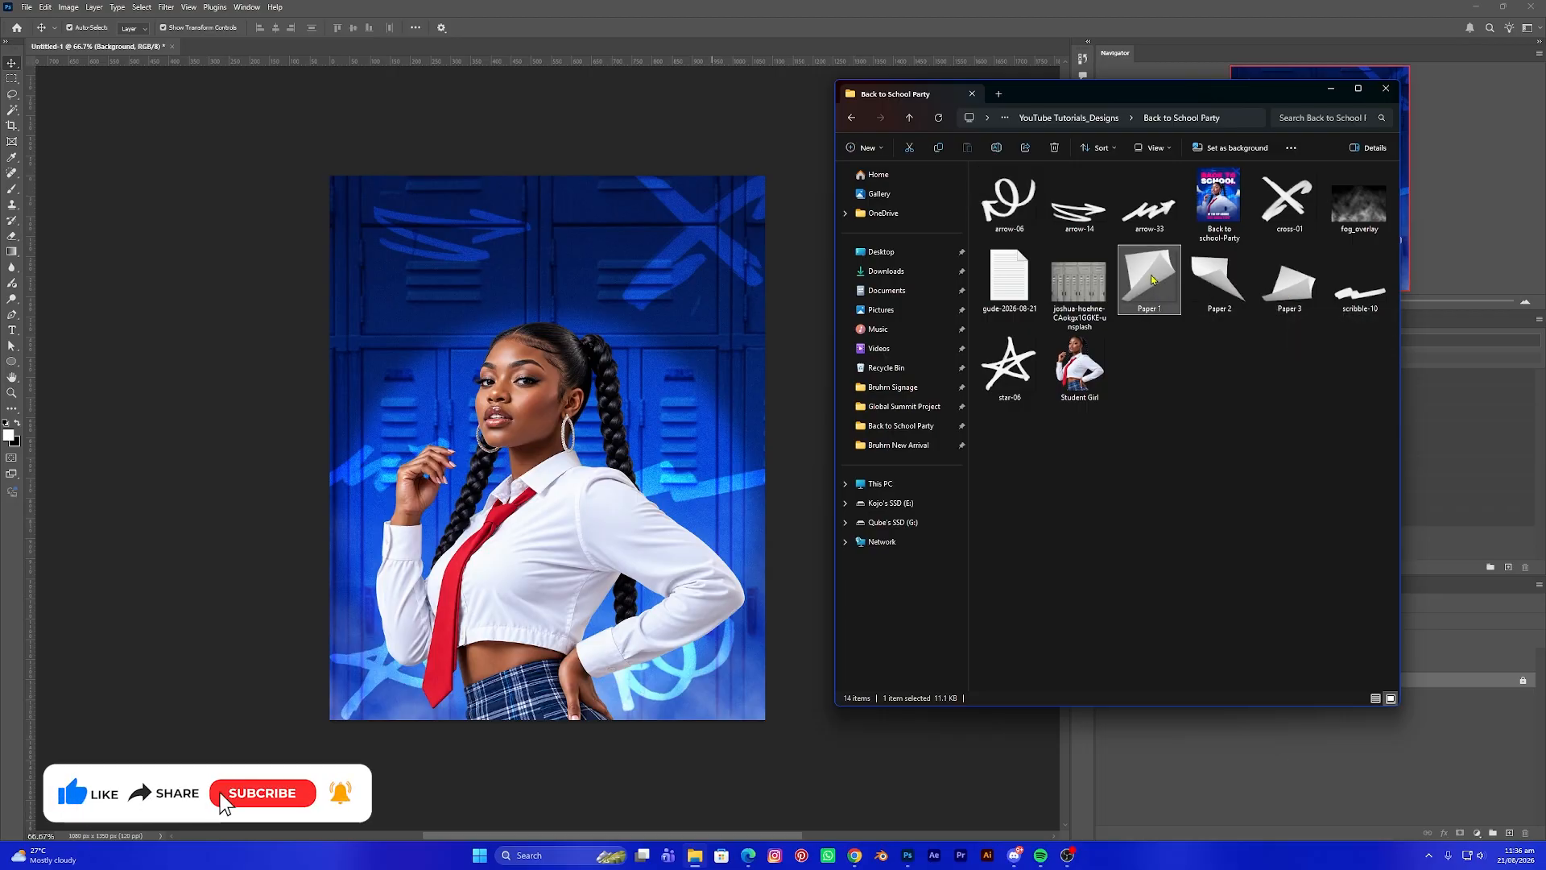
drag(1153, 279, 488, 350)
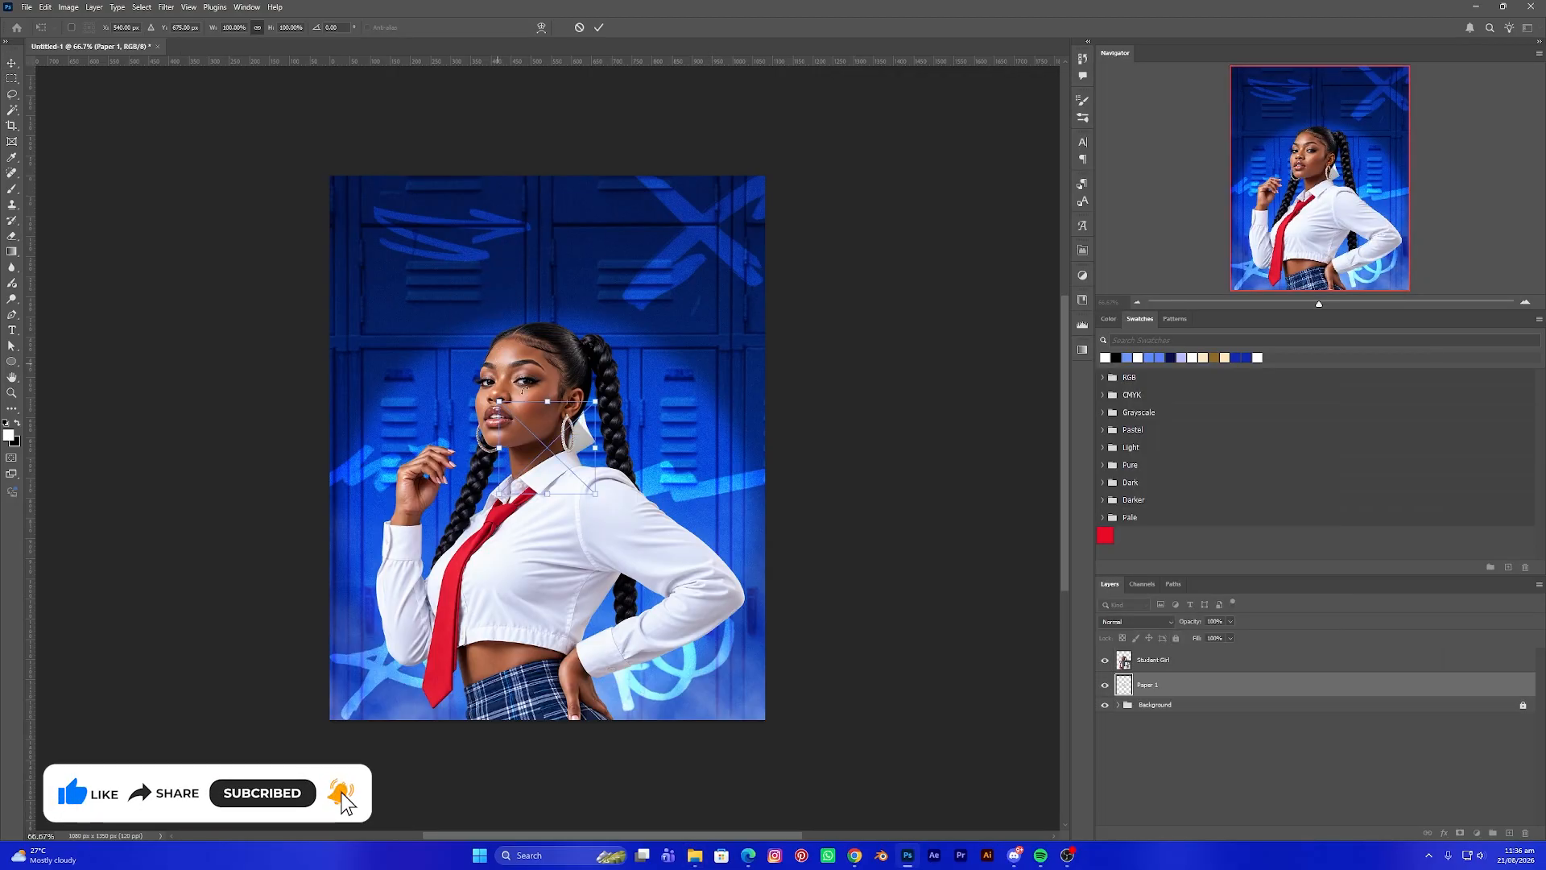
drag(595, 447, 358, 586)
key(Return)
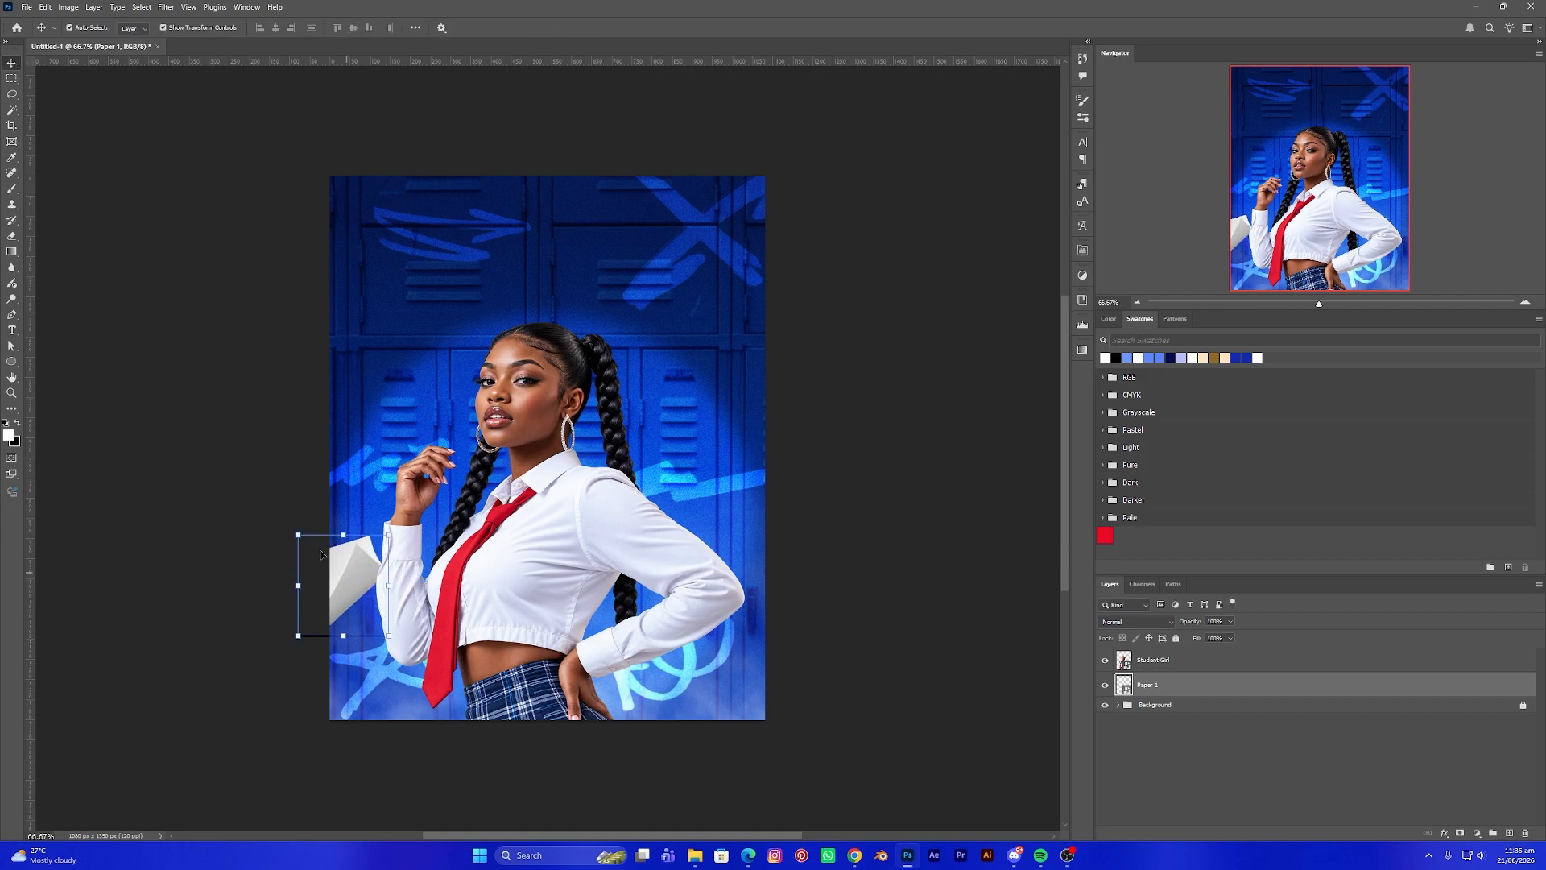
click(251, 485)
click(437, 669)
click(627, 809)
Place the Paper 3 image at about 95% scale above the student's shoulder, partly beyond the canvas's right edge
click(693, 856)
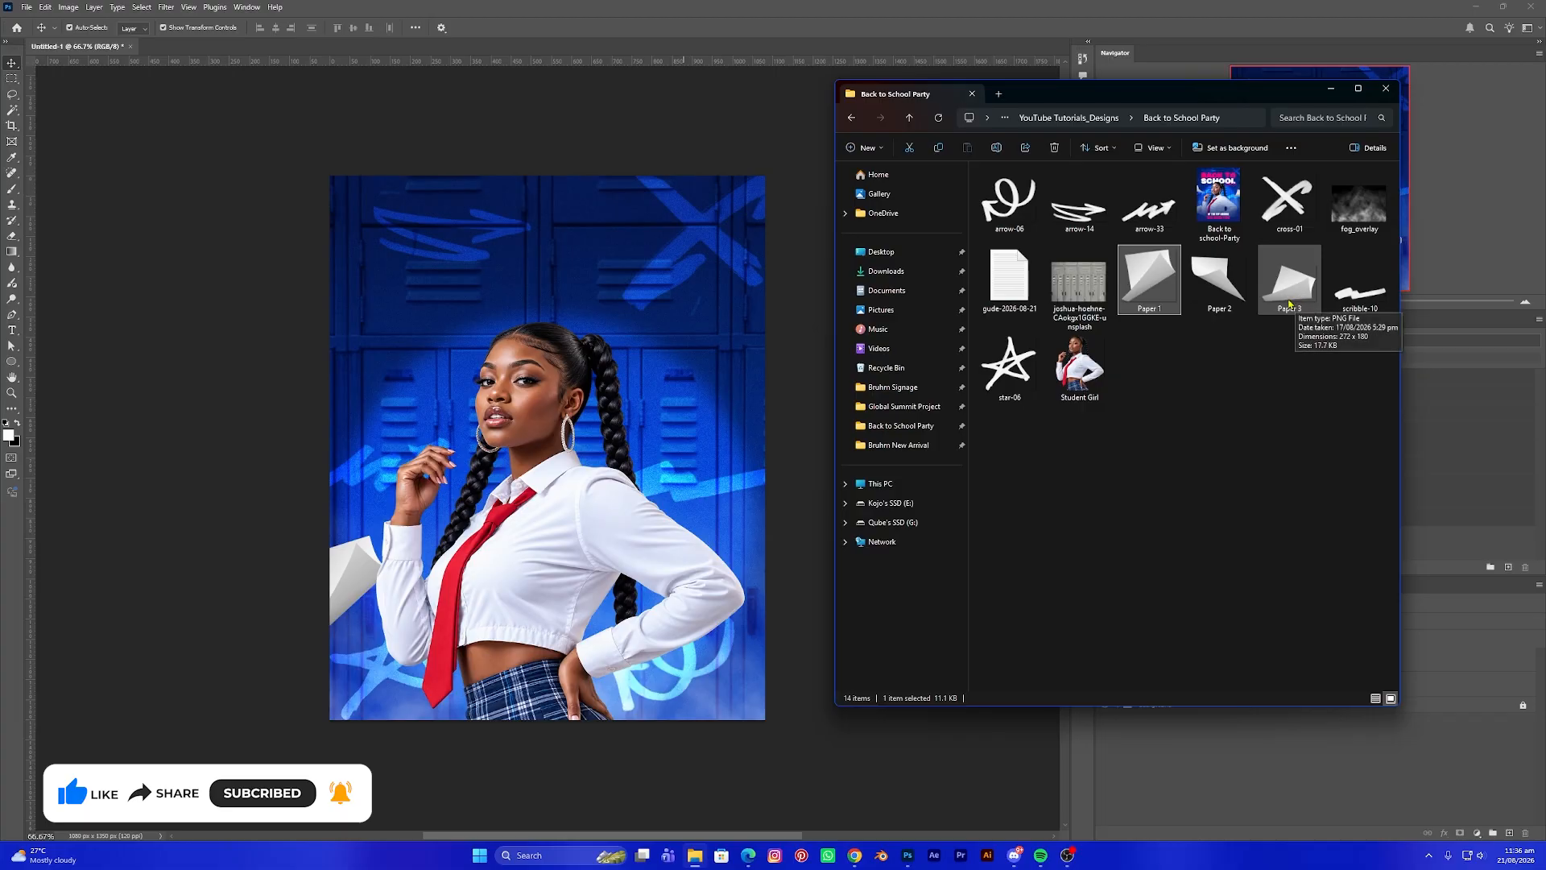
drag(1296, 299, 770, 390)
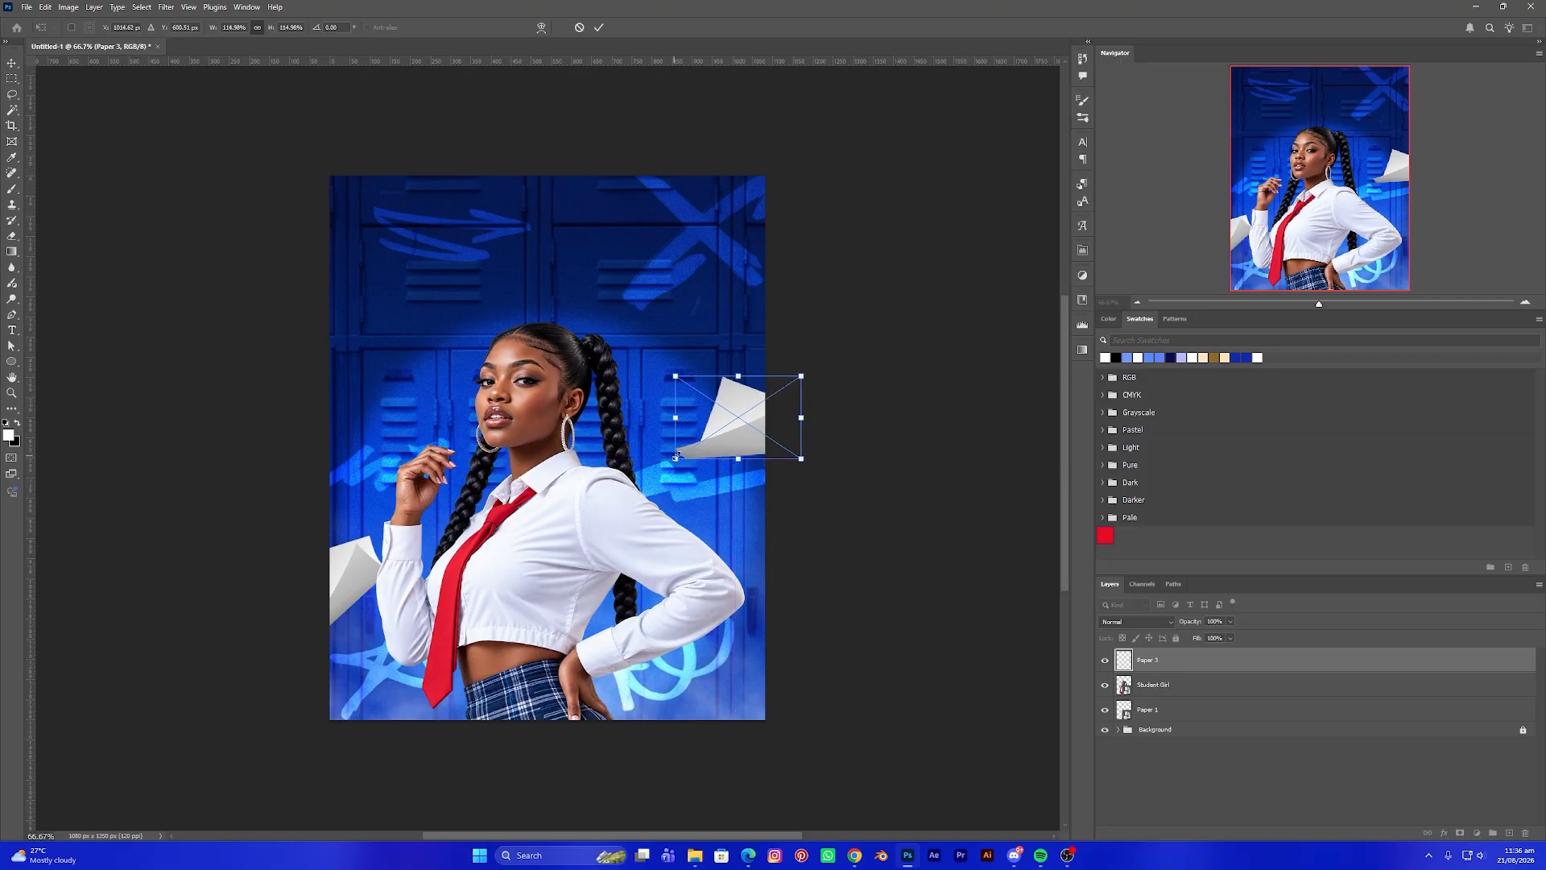
drag(677, 455, 735, 438)
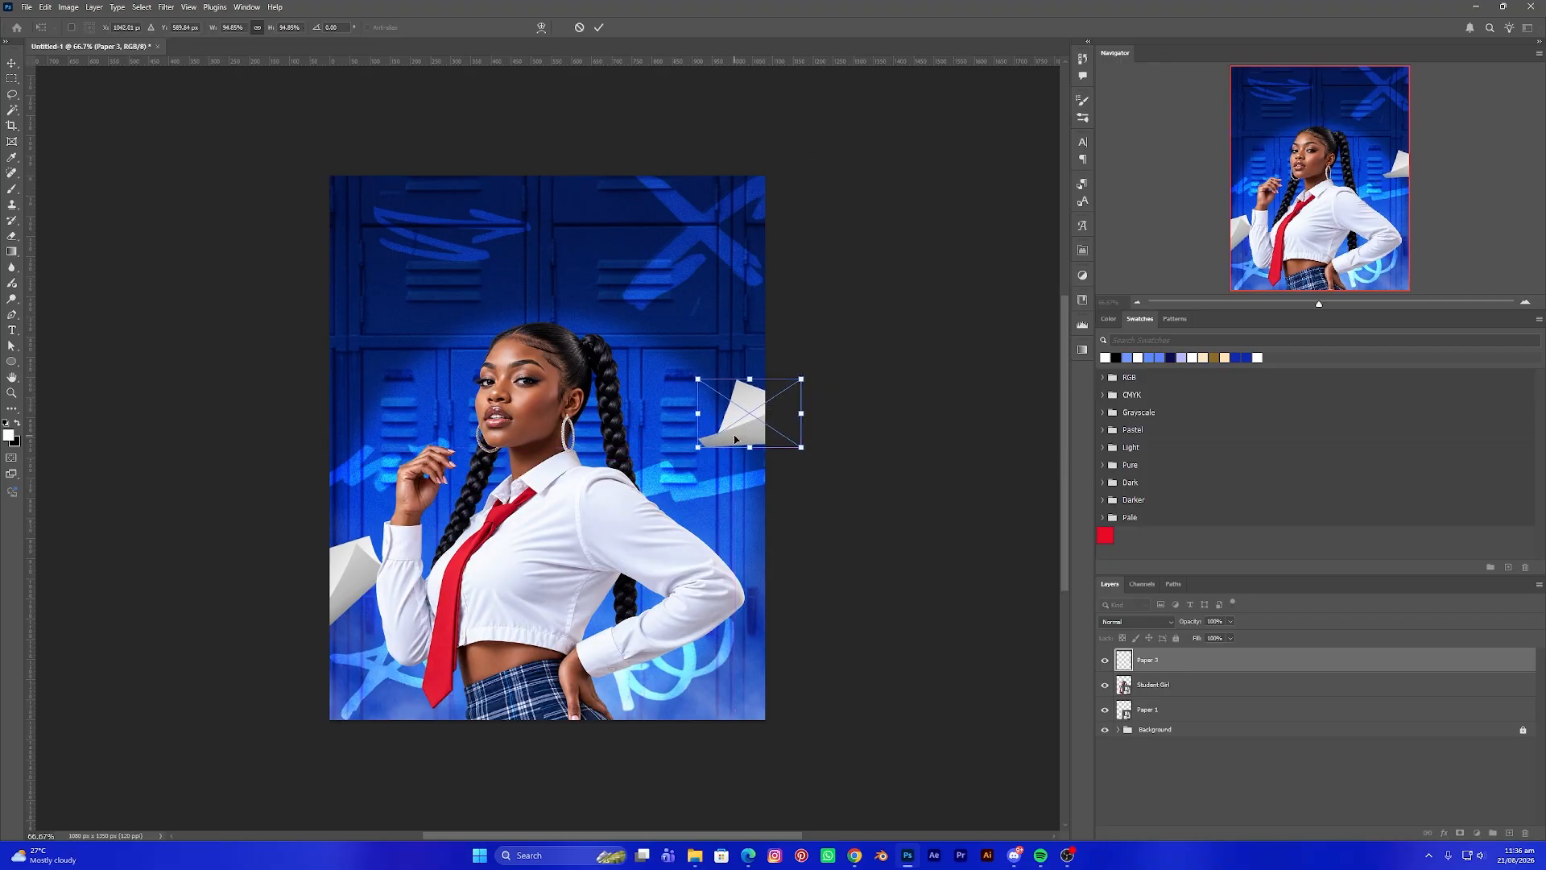
key(Return)
click(857, 557)
Place the Paper 2 image level with the student's face, partly beyond the canvas's left edge
click(696, 856)
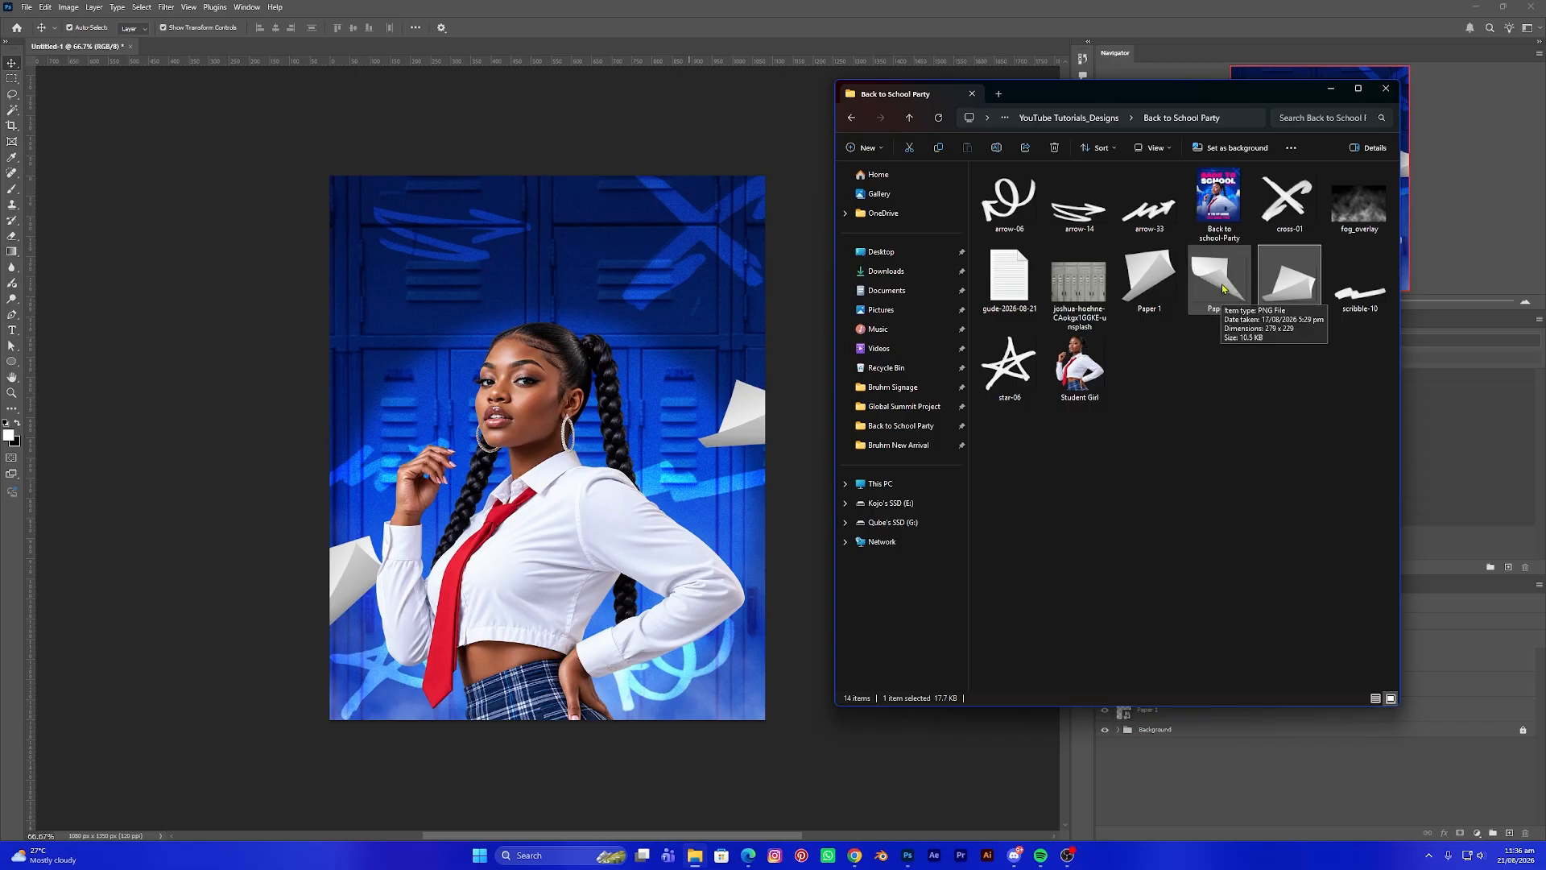
drag(1222, 288, 435, 327)
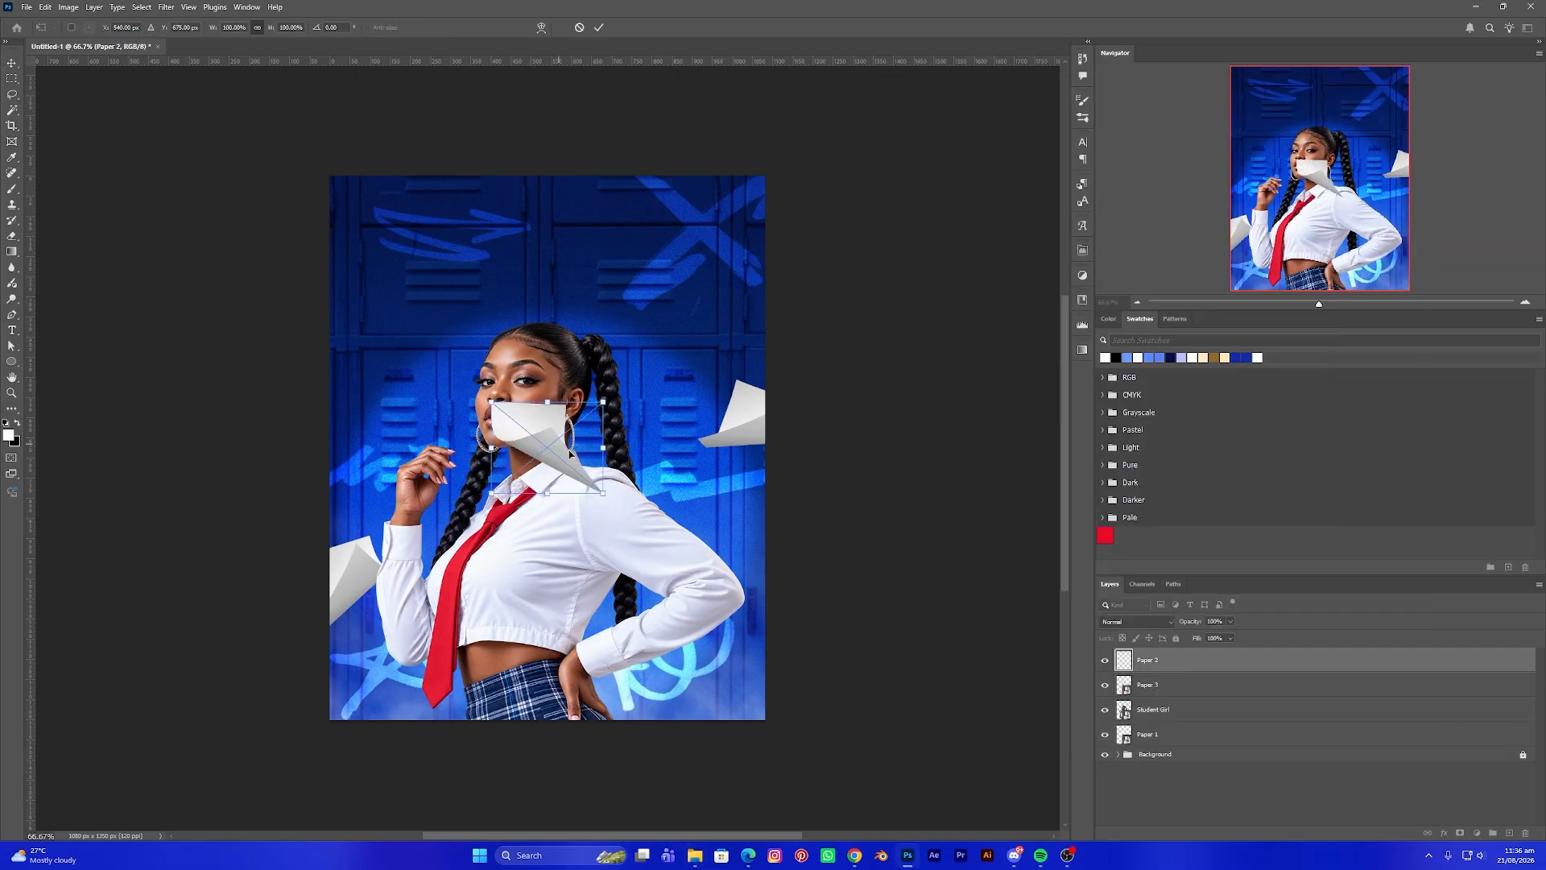
drag(564, 444, 411, 370)
drag(361, 372, 359, 378)
drag(348, 322, 352, 342)
key(Return)
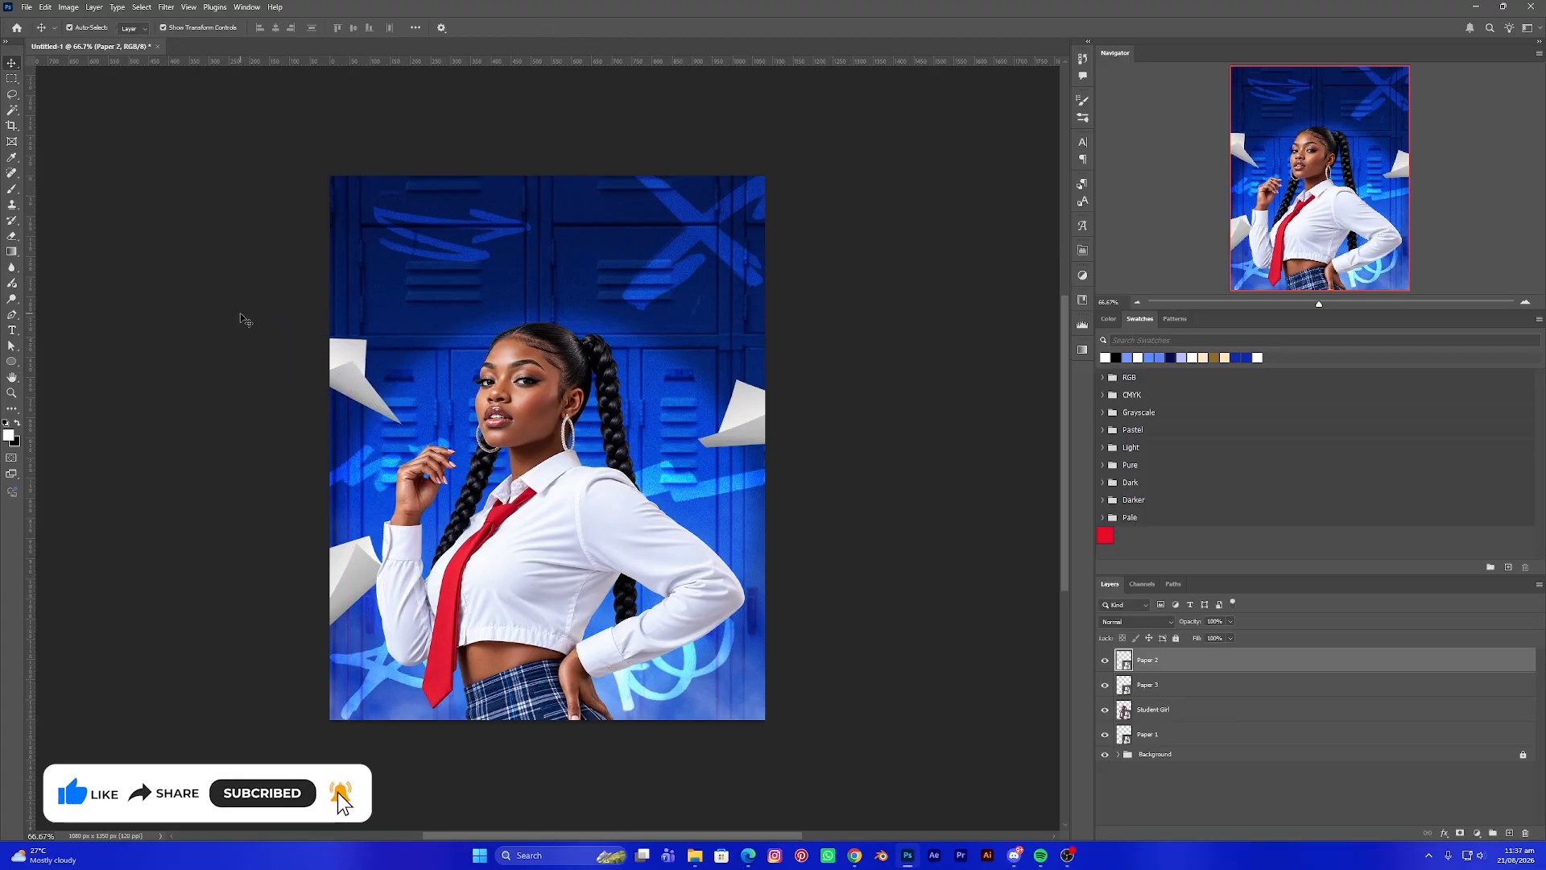
Apply a Motion Blur filter to the Paper 3 layer with an angle of 24° and a distance of 15 pixels
click(789, 441)
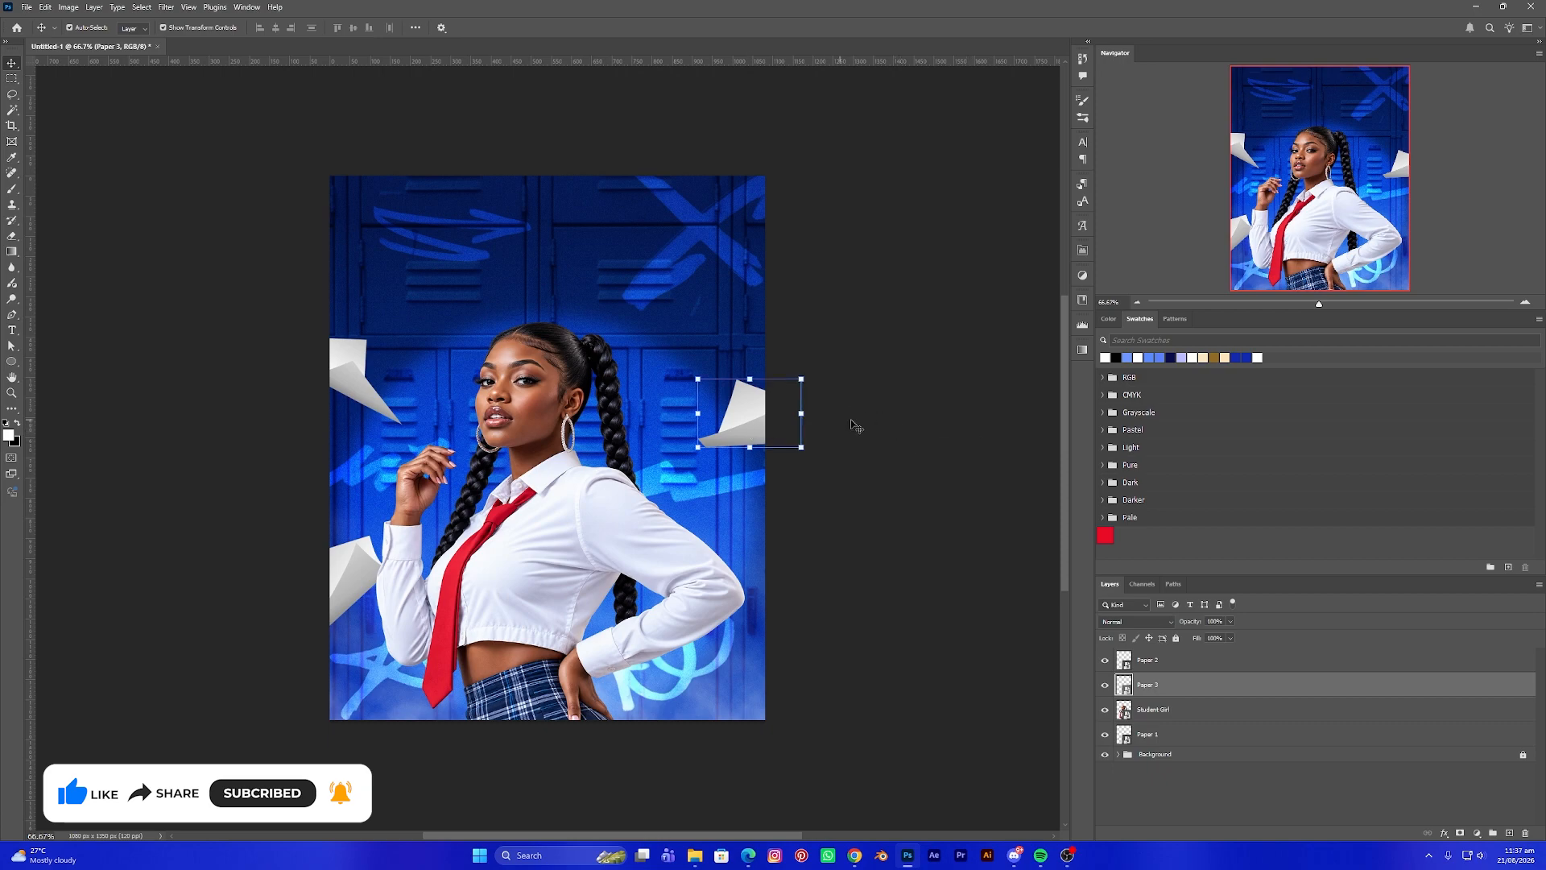
click(166, 8)
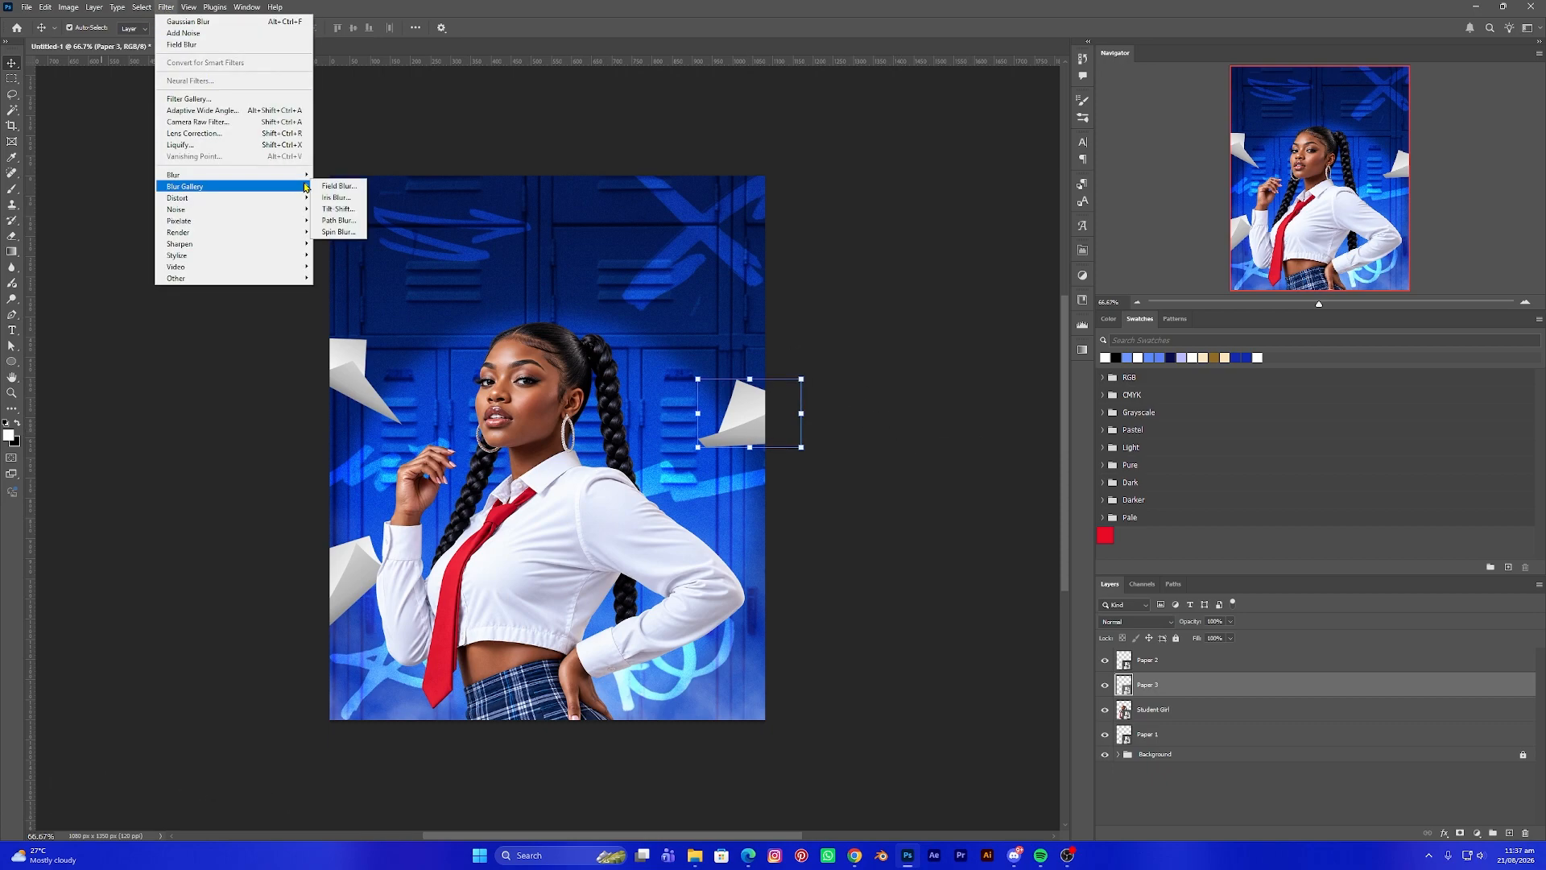
mouse_move(305, 174)
click(167, 8)
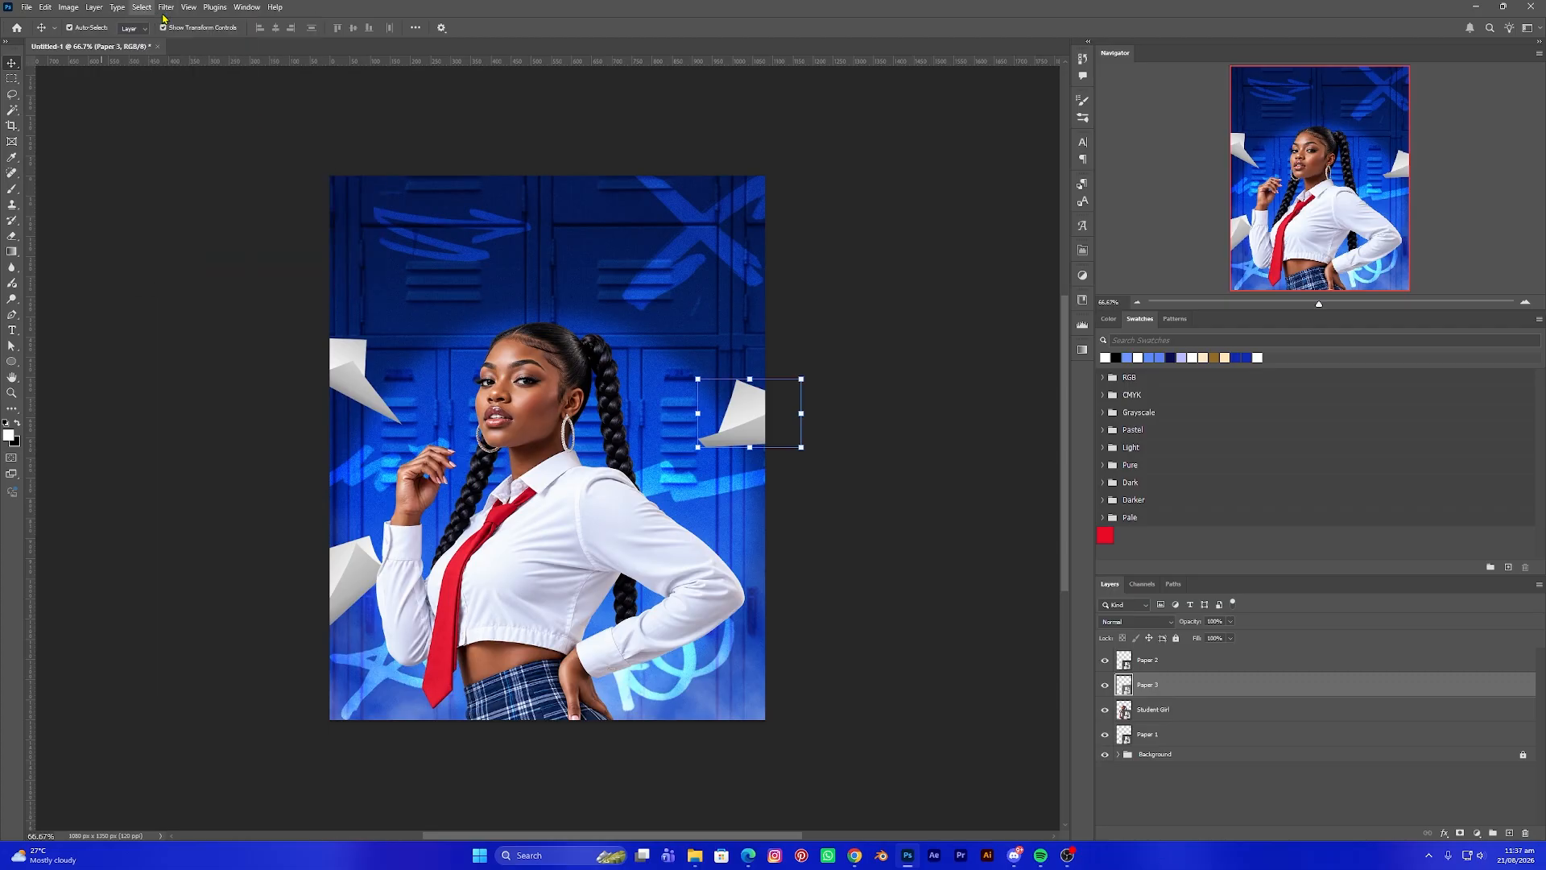
click(167, 8)
mouse_move(256, 176)
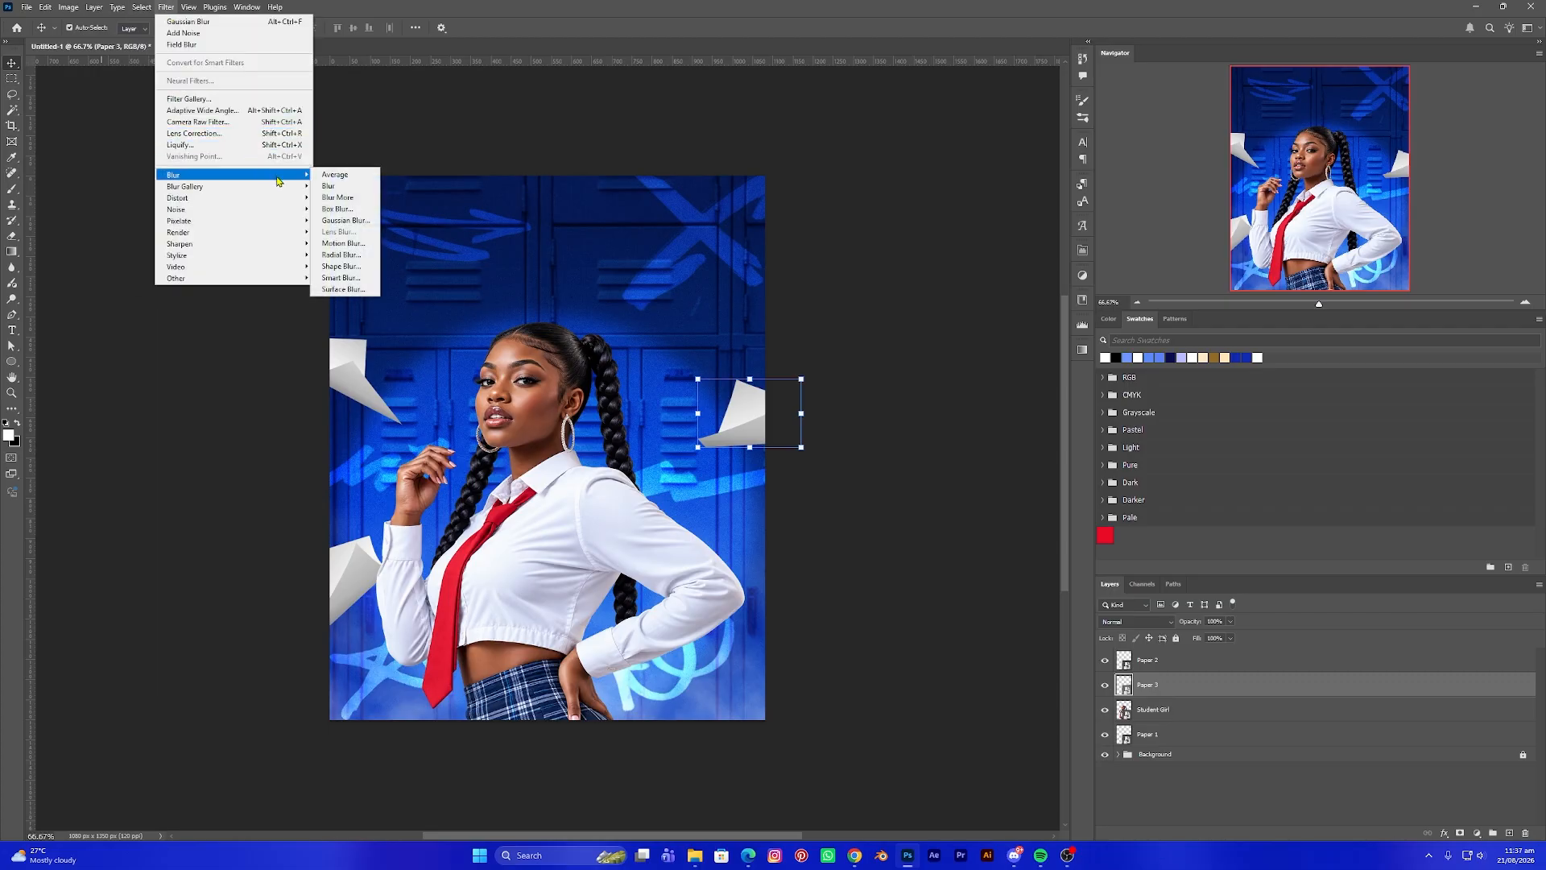
click(351, 244)
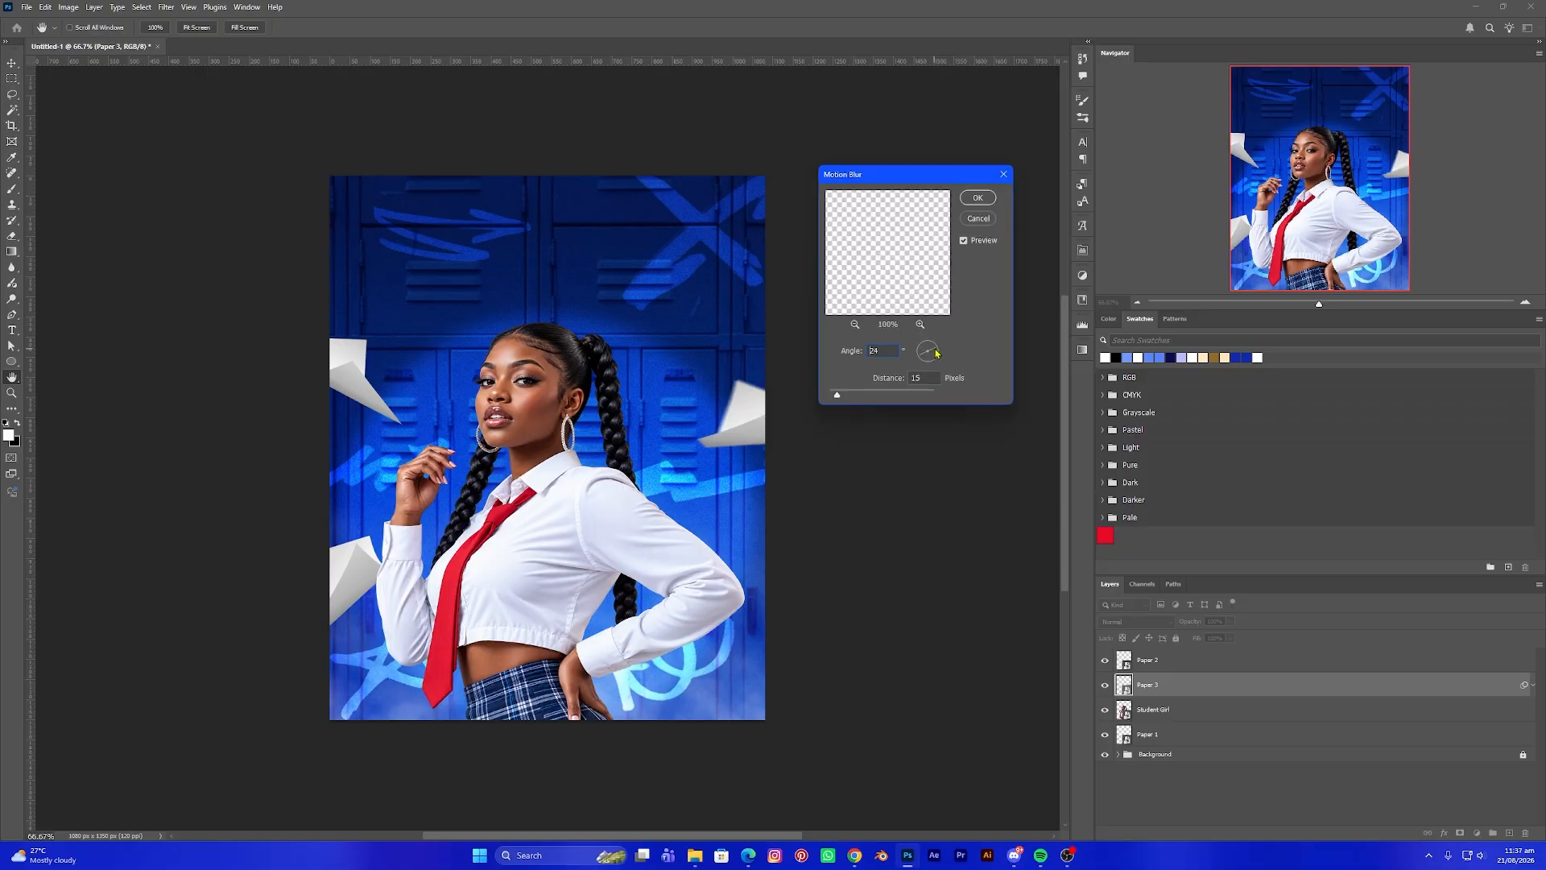
click(978, 198)
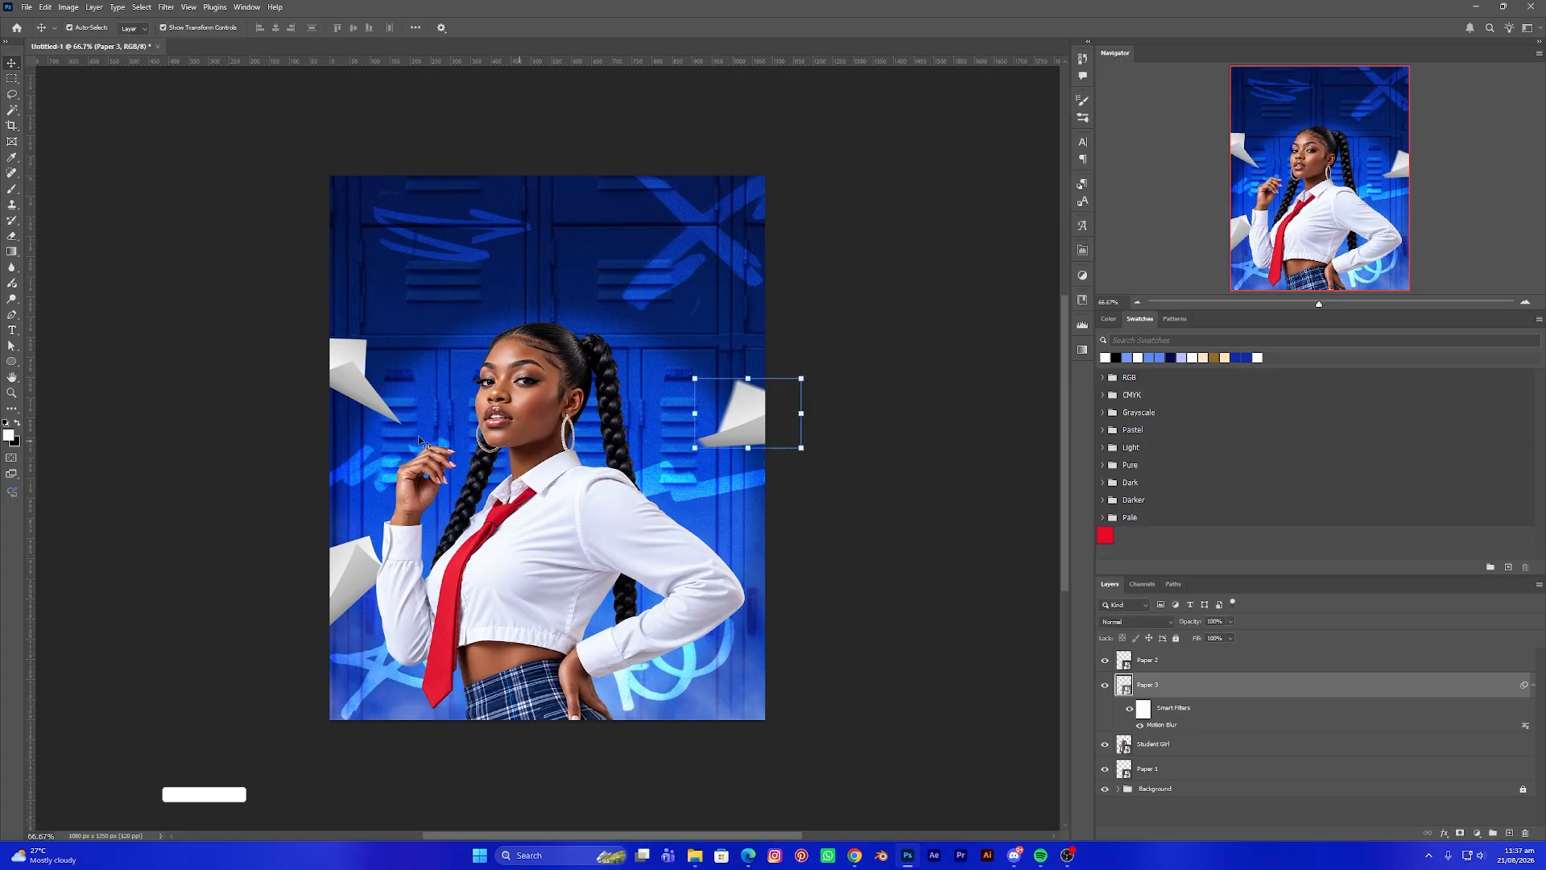
Apply a Motion Blur filter to the Paper 2 layer with an angle of -35° and a distance of 15 pixels
click(354, 378)
click(165, 7)
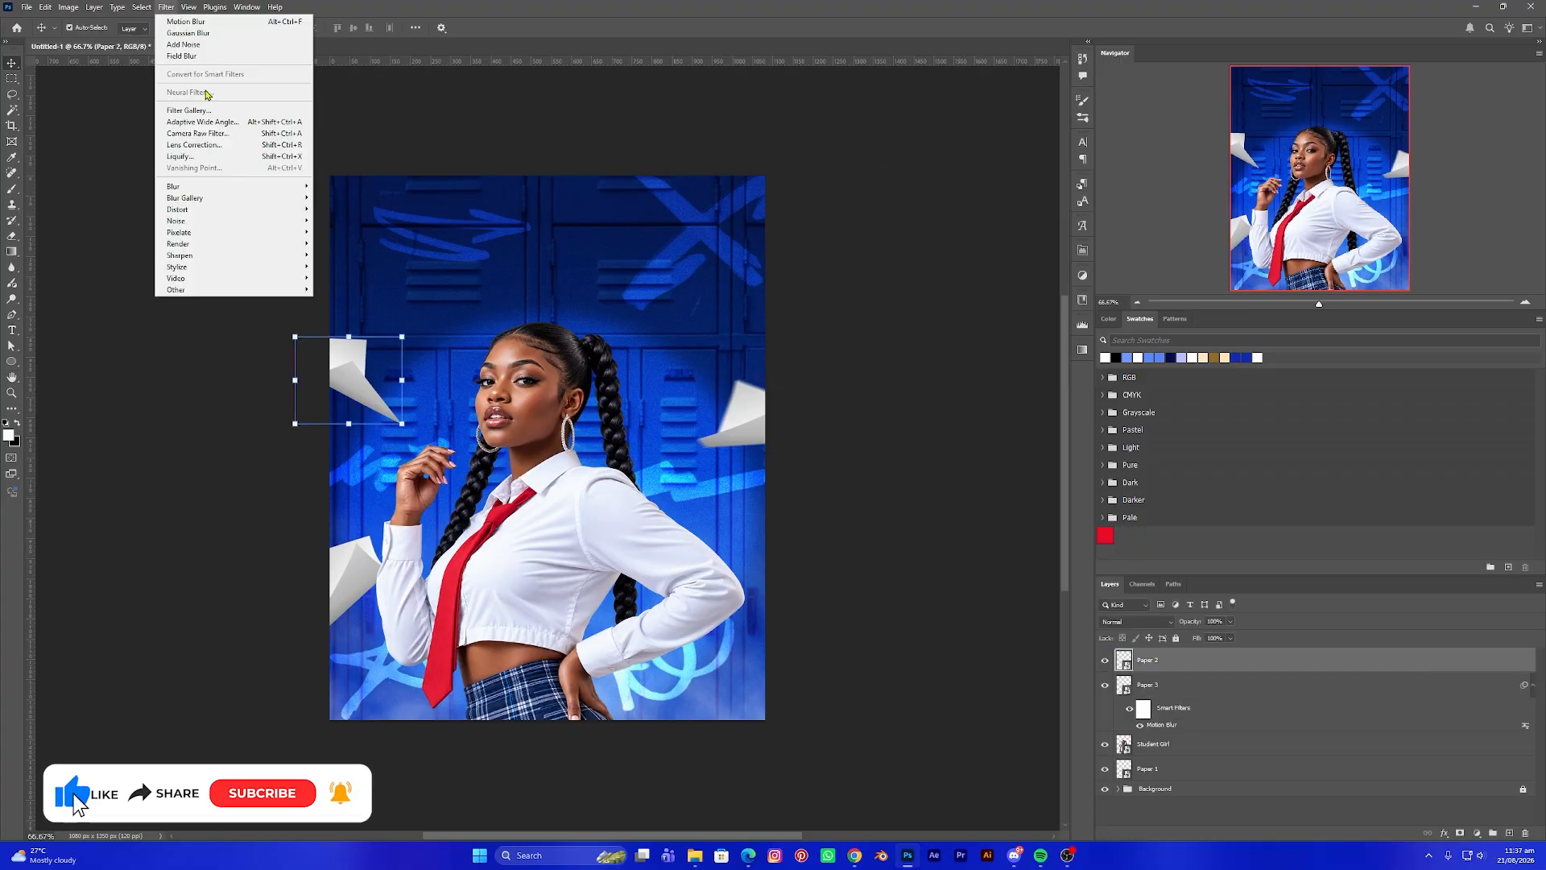
click(185, 22)
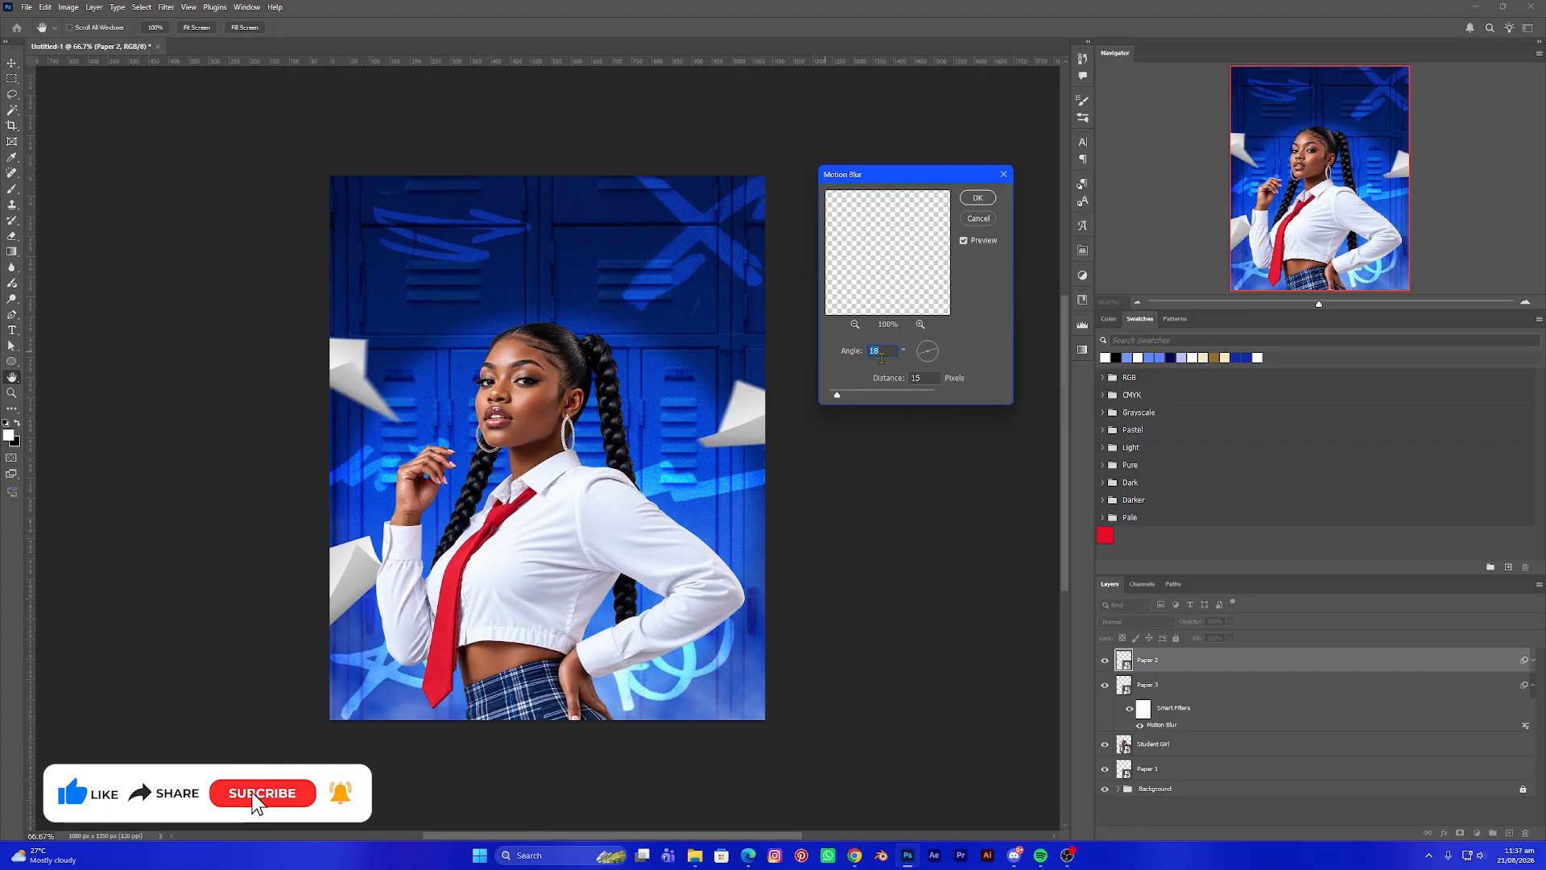
click(932, 362)
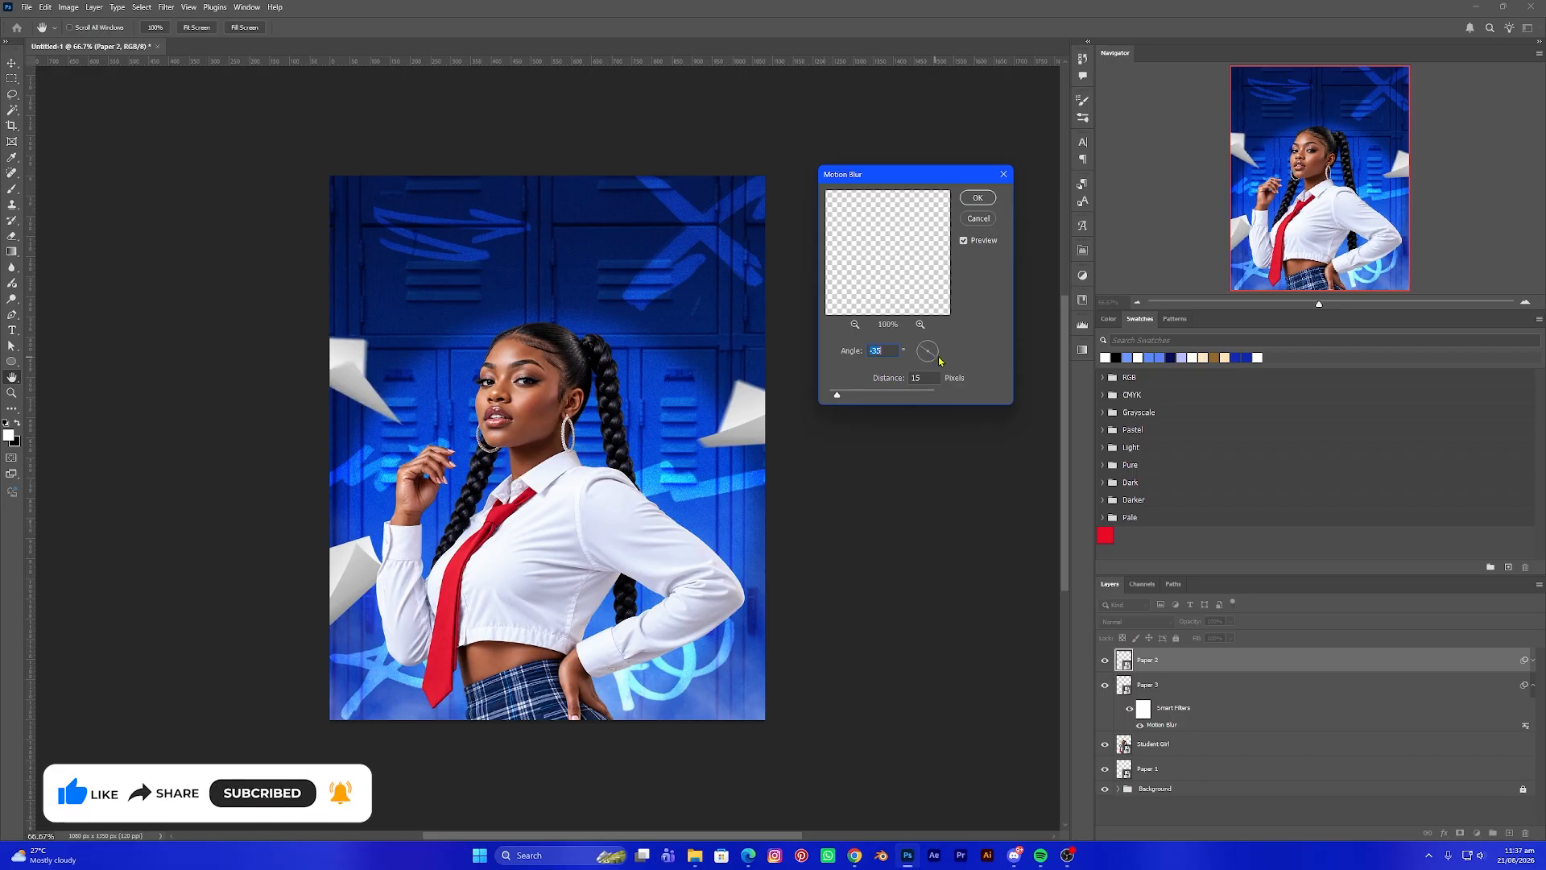
click(977, 198)
Apply a Motion Blur filter with a distance of 15 pixels to the Paper 1 layer beside the student's forearm
click(354, 378)
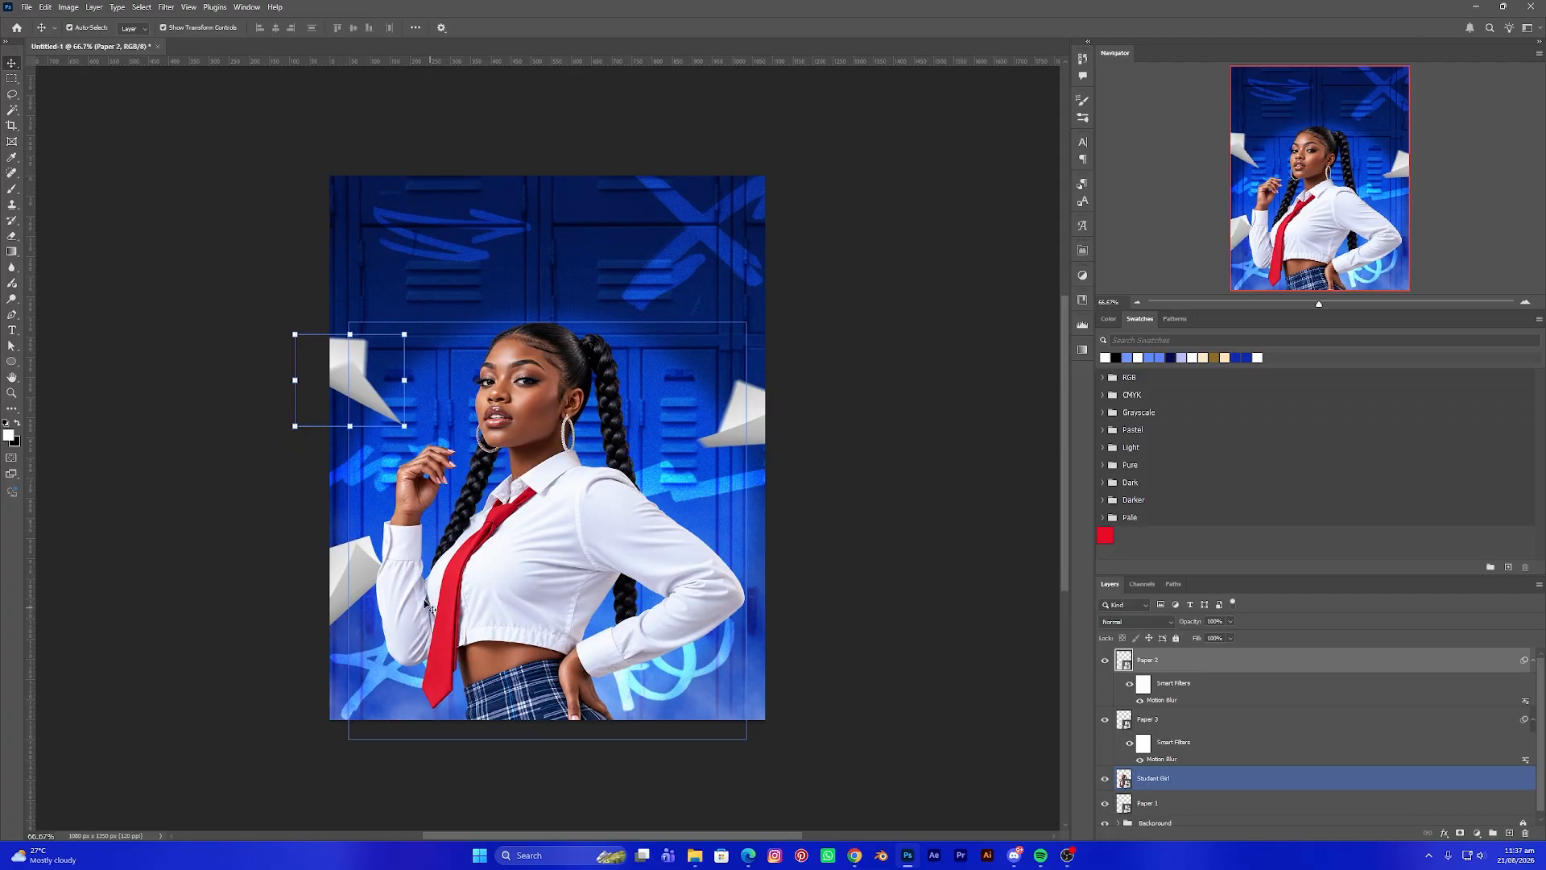
click(350, 590)
click(164, 7)
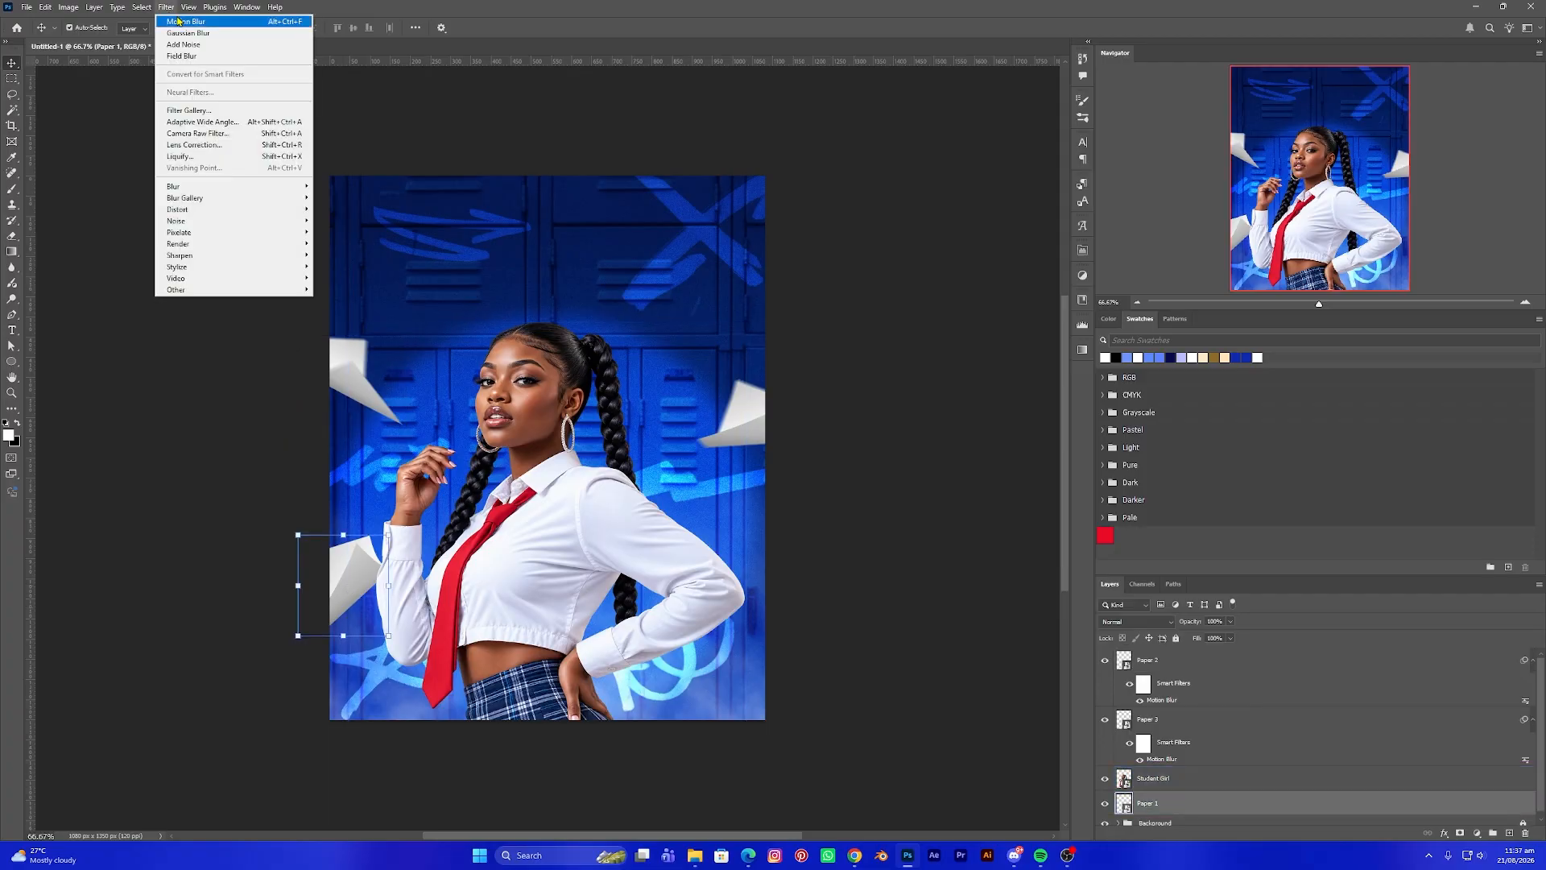
click(190, 24)
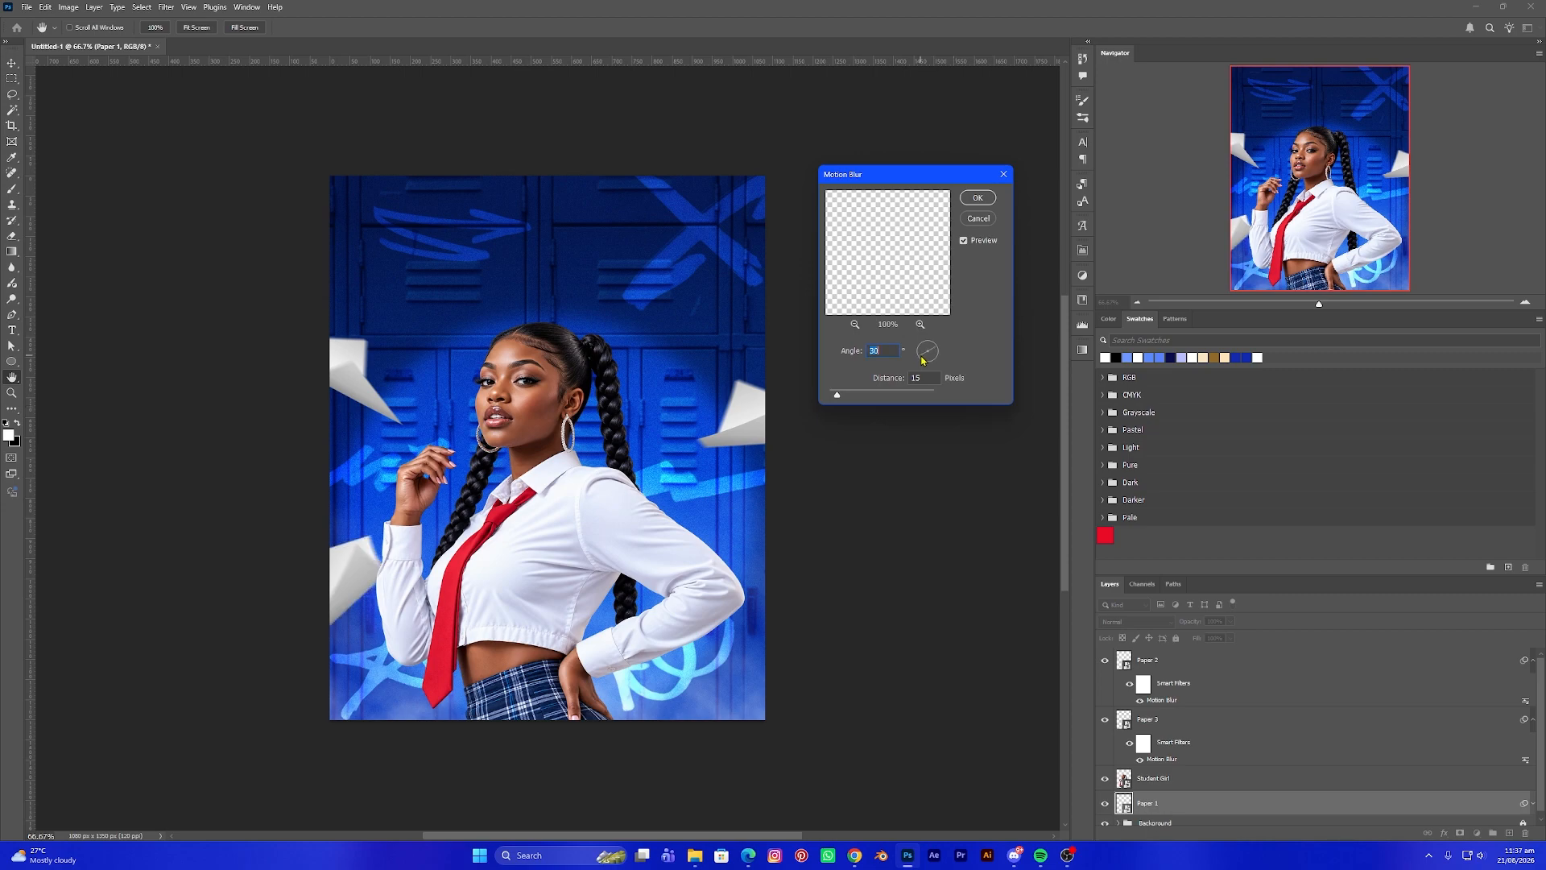
click(978, 200)
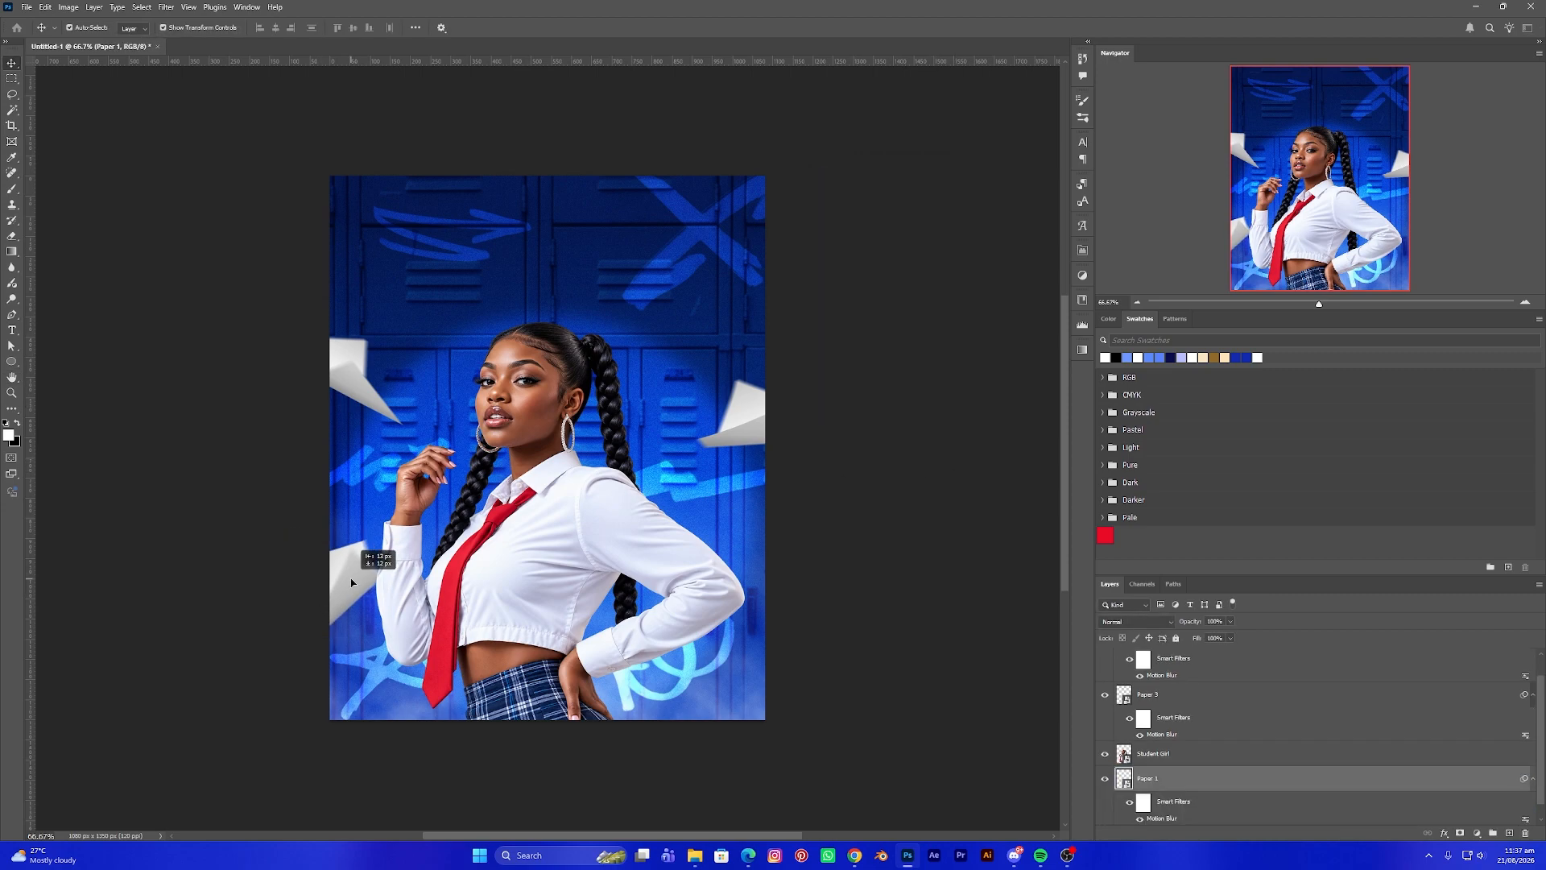
Collapse the smart filter lists of the Paper 2, Paper 3 and Paper 1 layers
scroll(1321, 715, up, 1)
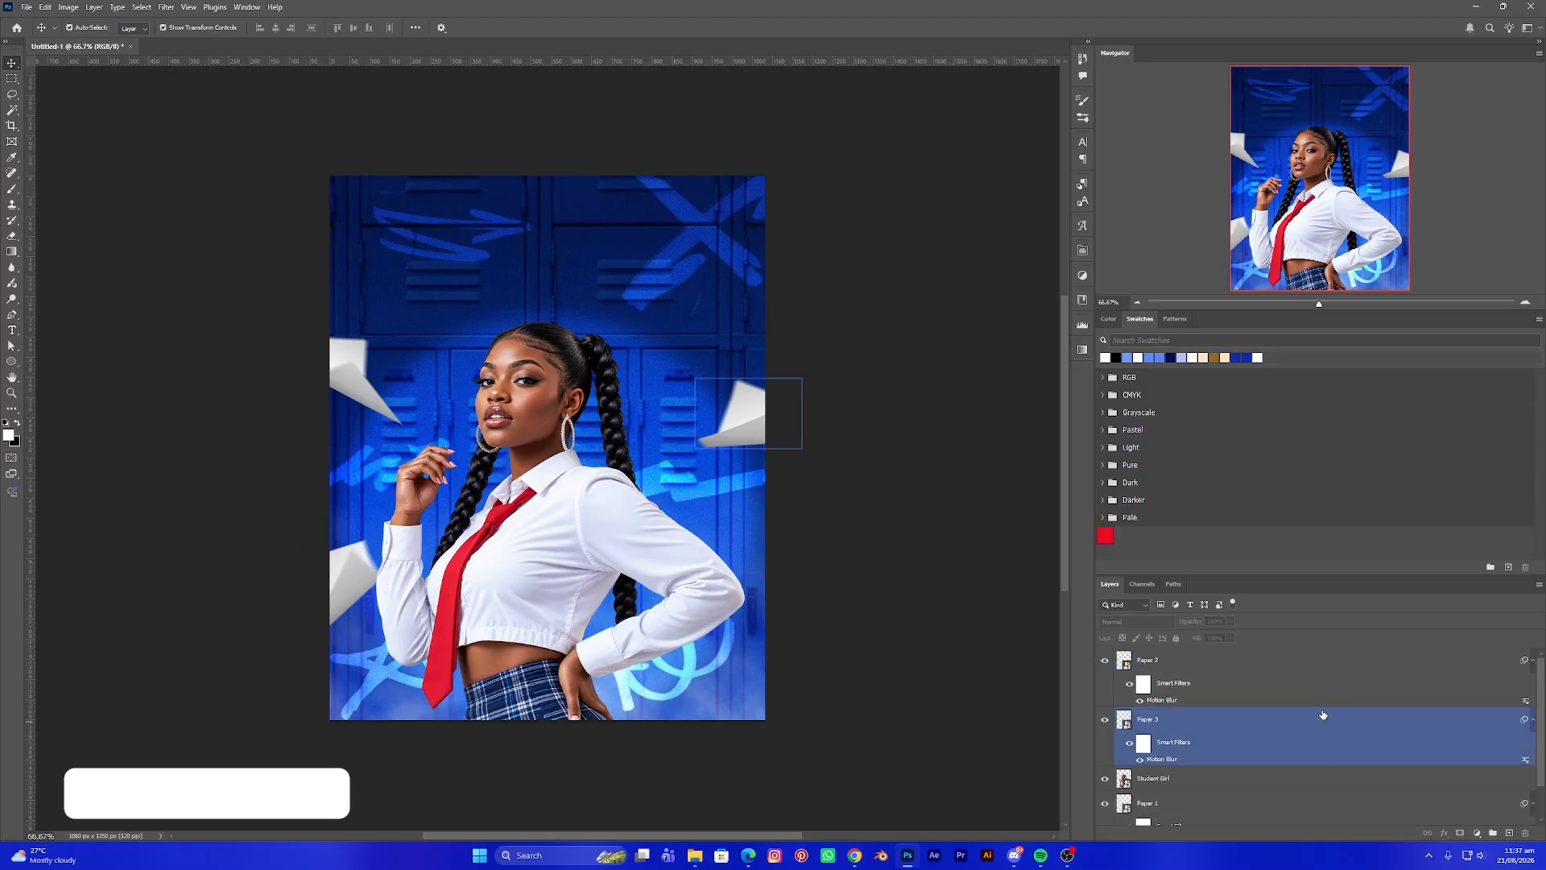
click(1532, 661)
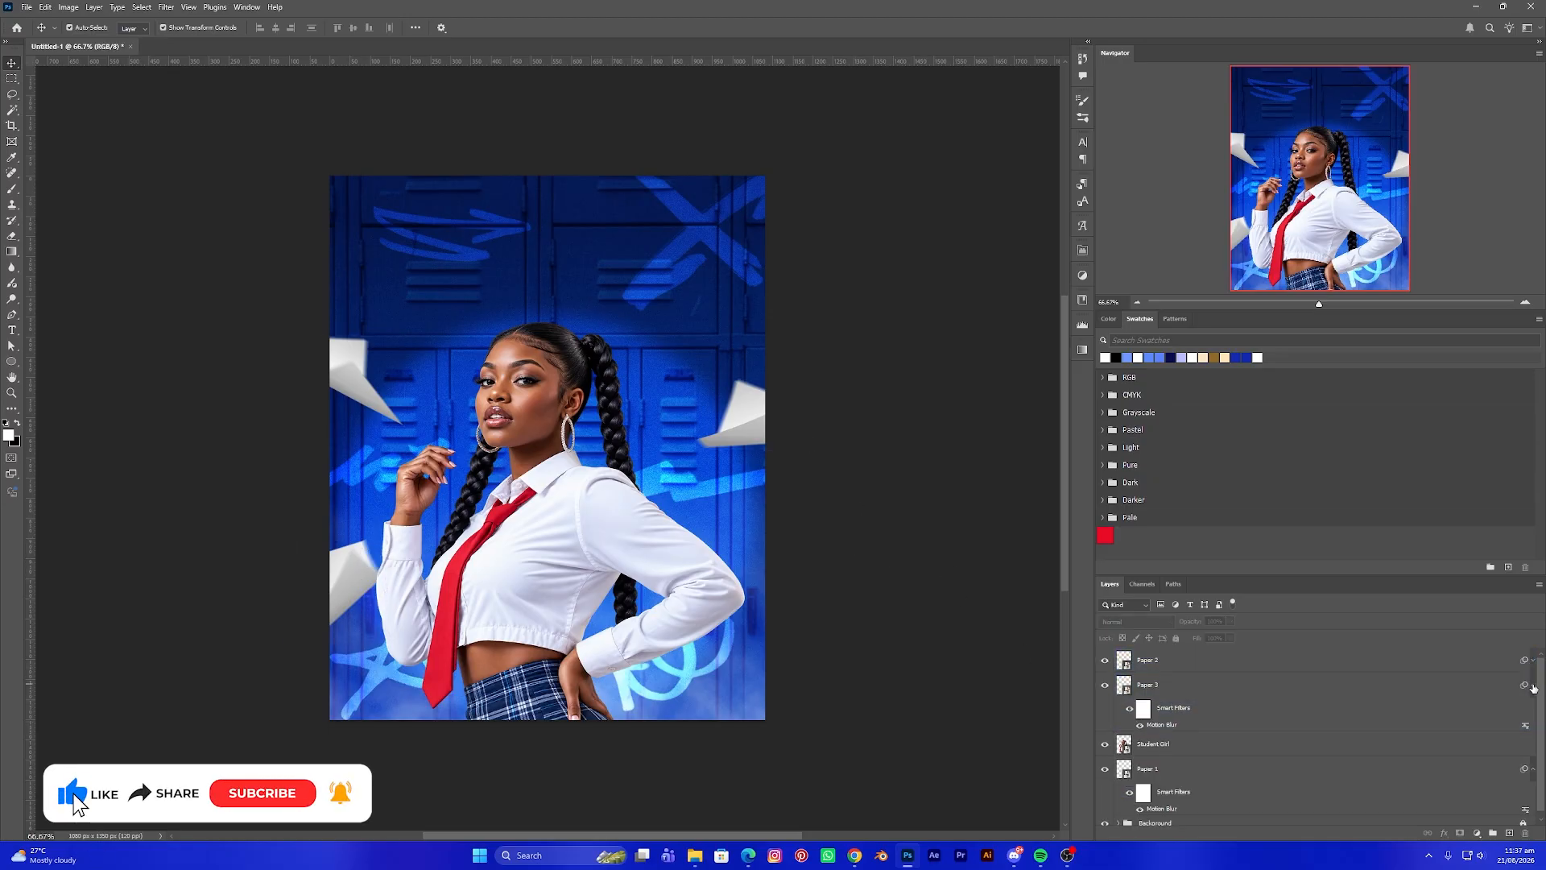
click(1532, 684)
click(1532, 733)
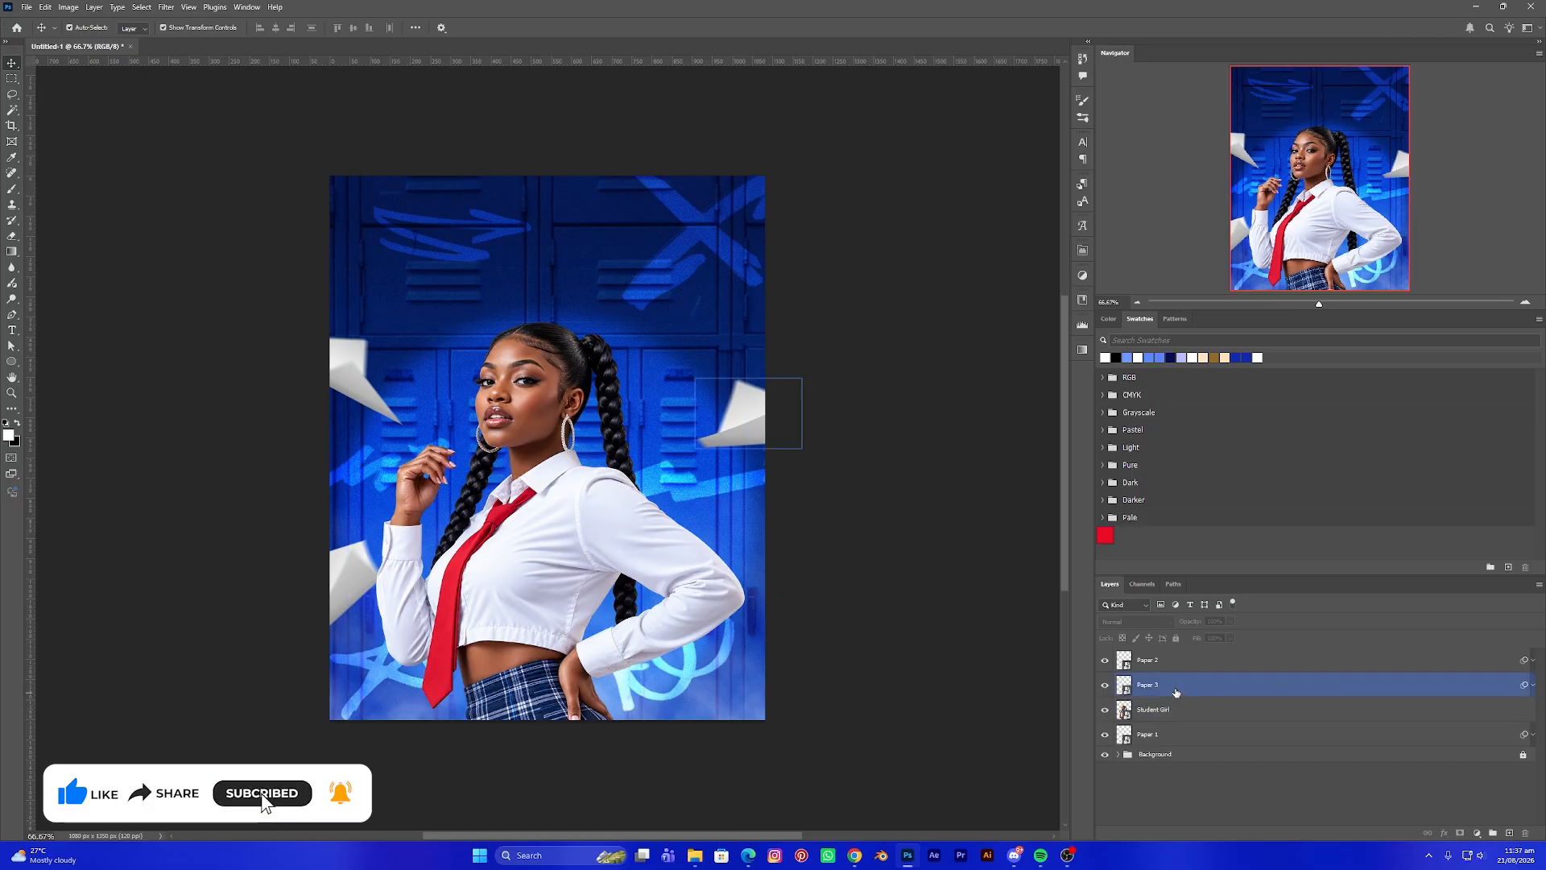
Move the Paper 2 and Paper 3 layers beneath the Student Girl layer in the stacking order
click(1175, 692)
shift+click(1158, 665)
drag(1154, 690, 1160, 720)
click(868, 618)
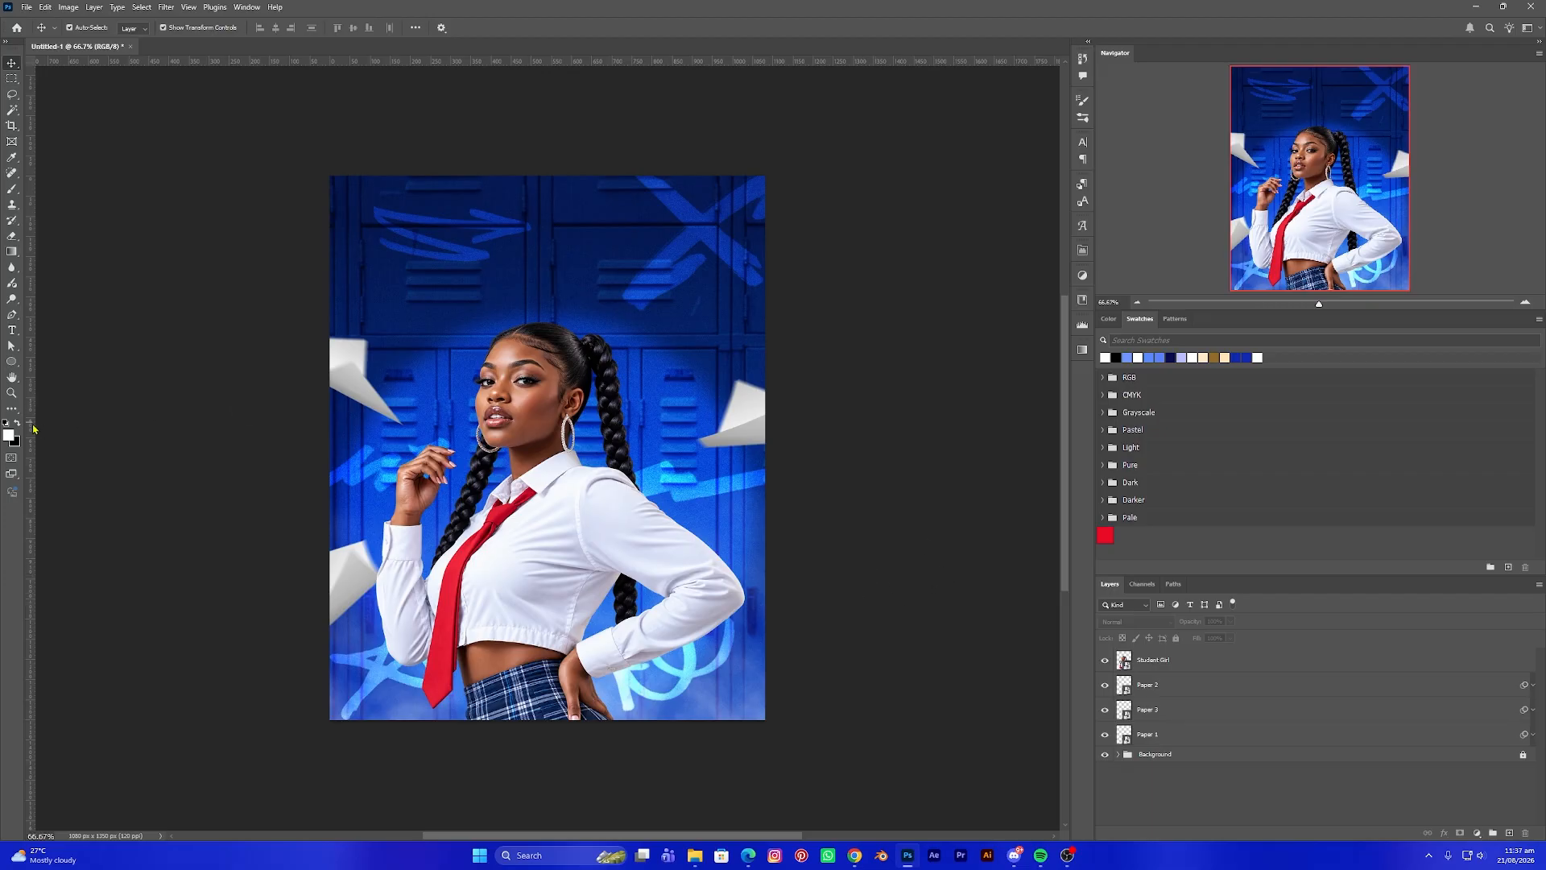
Add the white text "BACK TO" on the lockers above the student's head
click(13, 335)
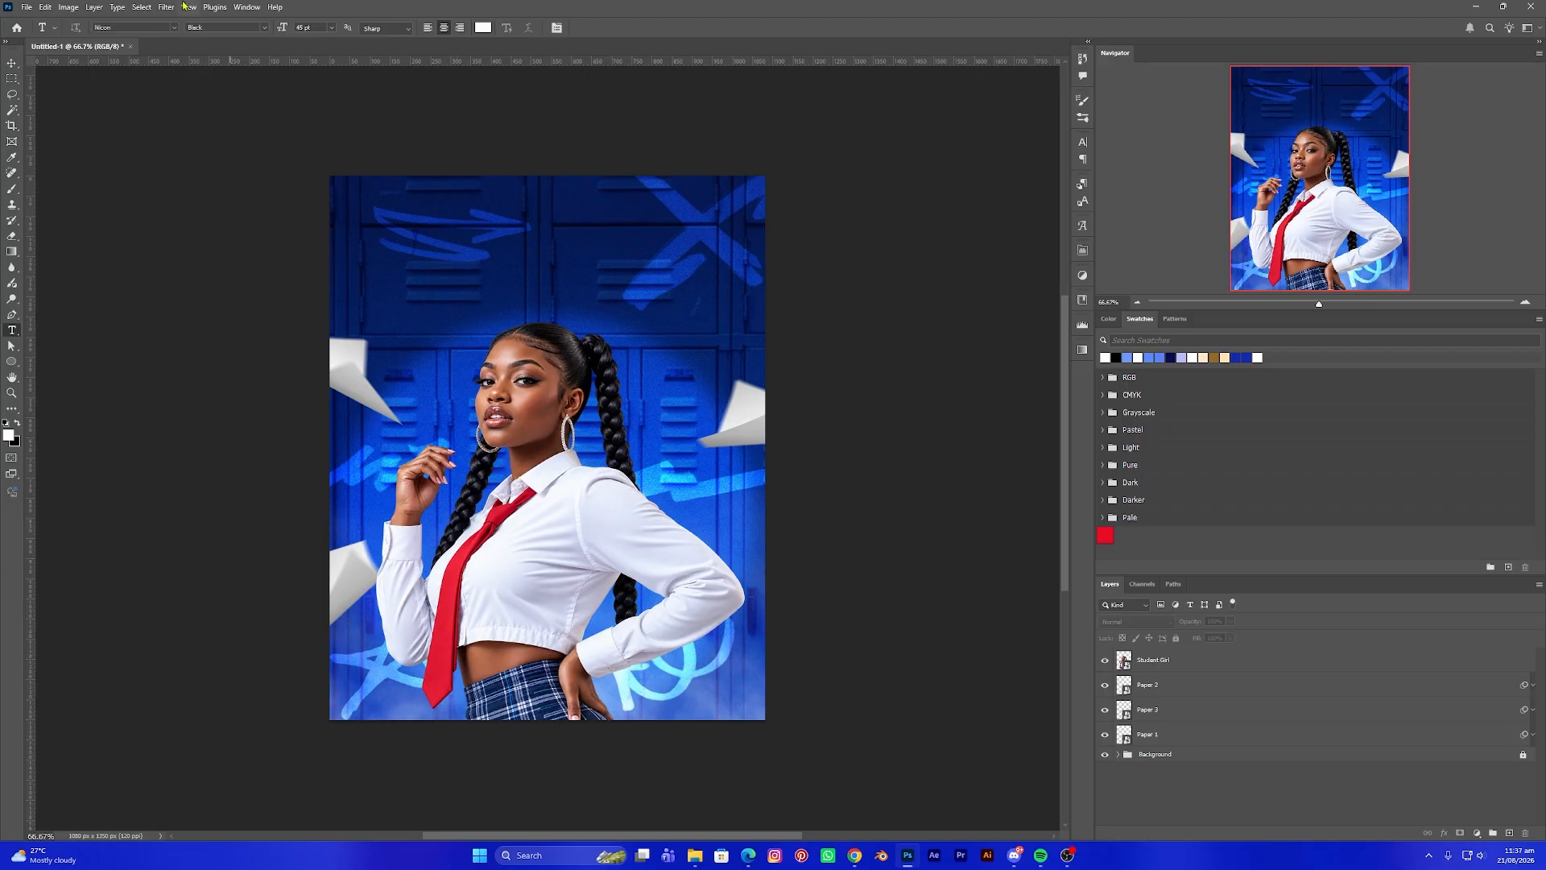
click(478, 262)
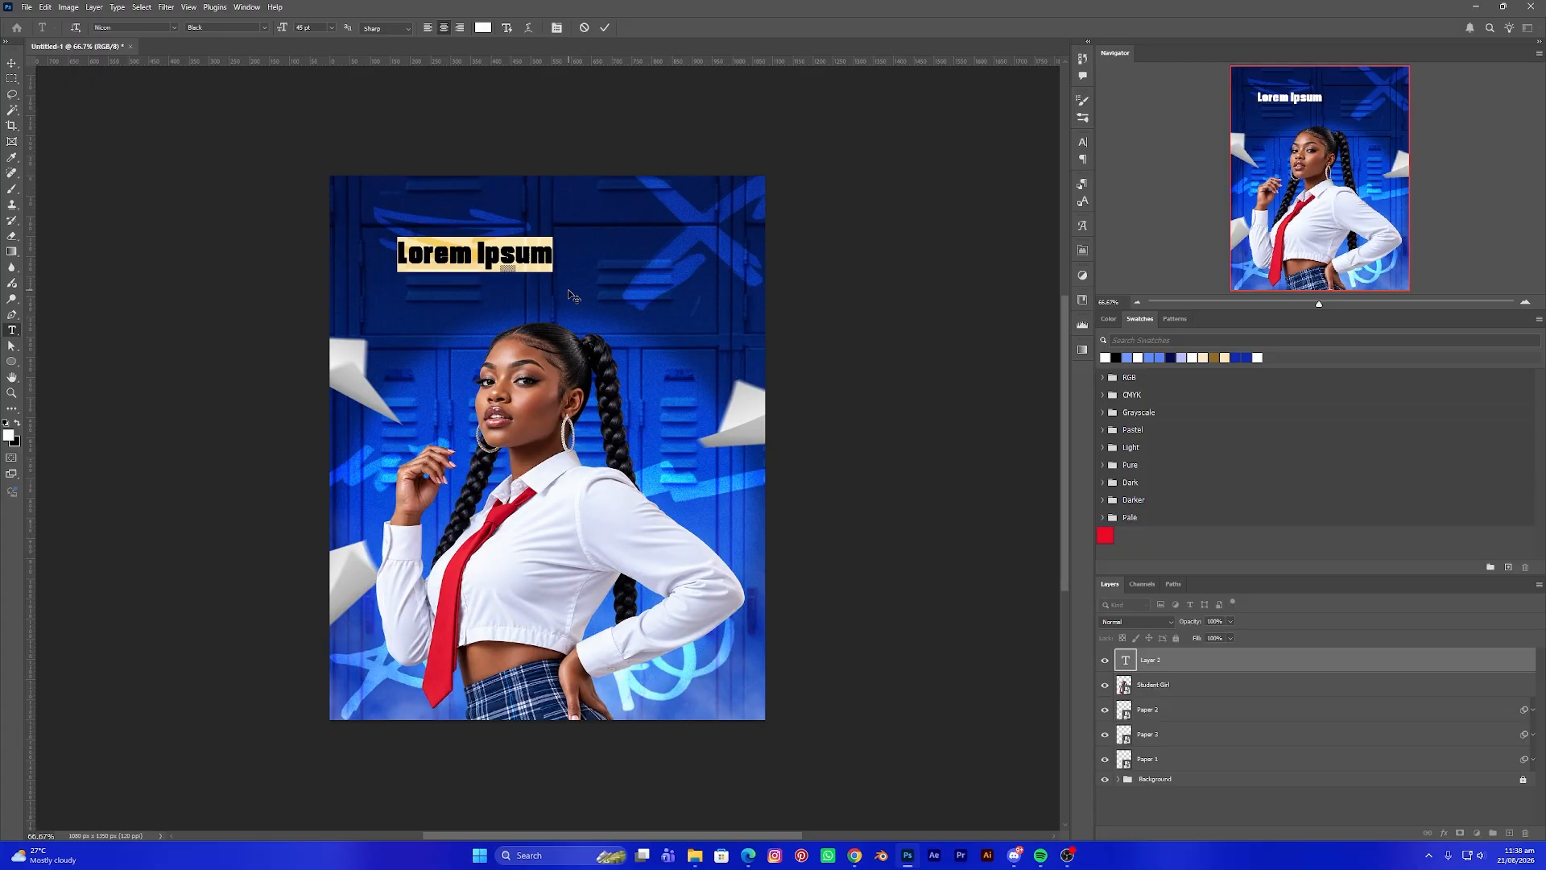
text(BACK)
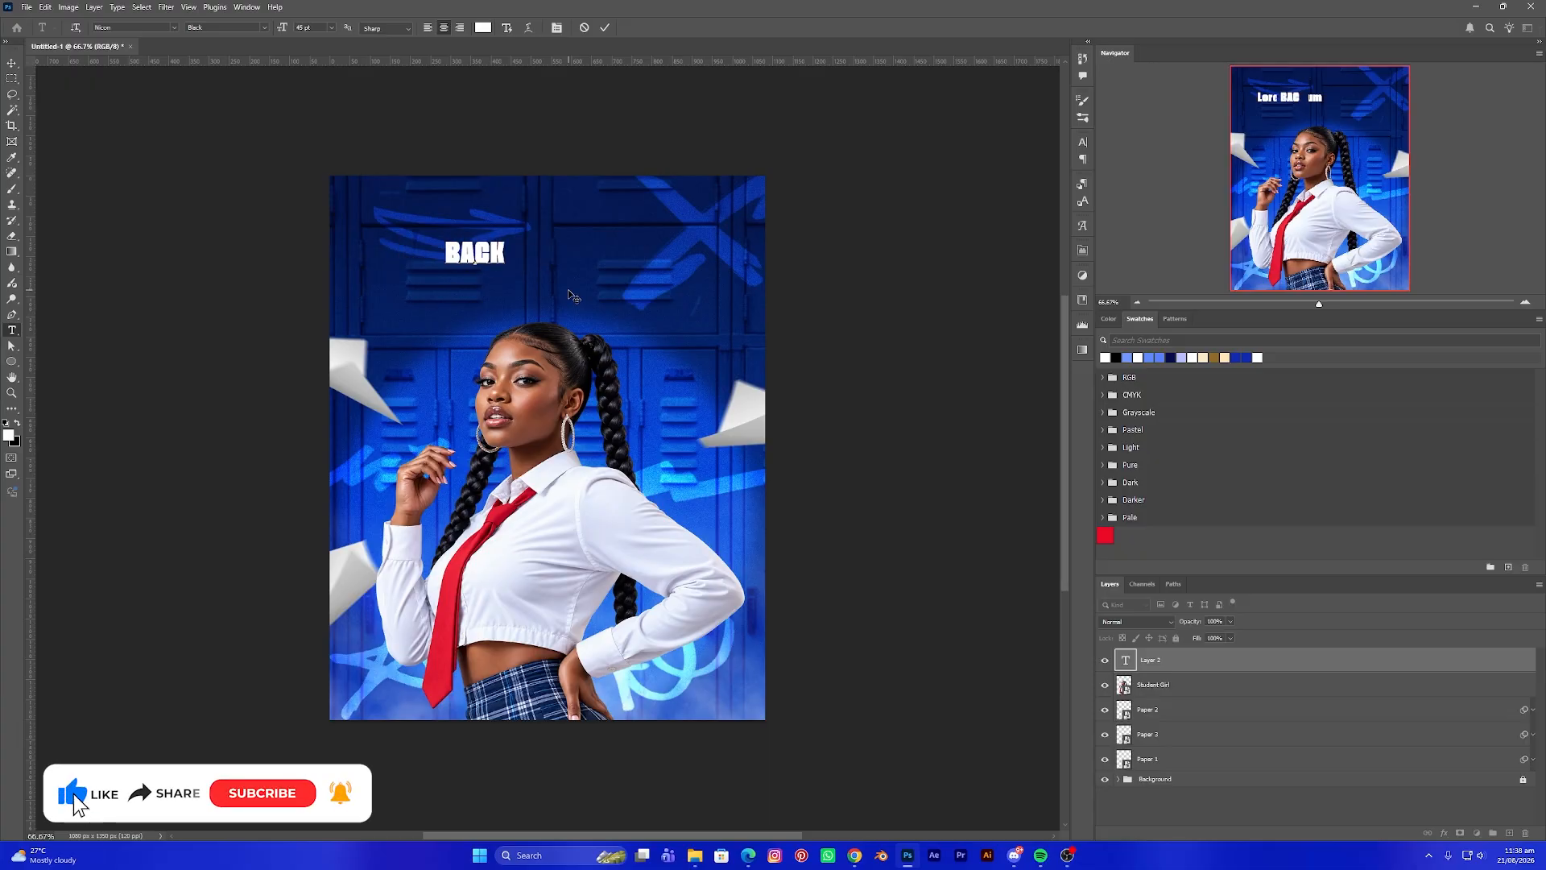
text( TO)
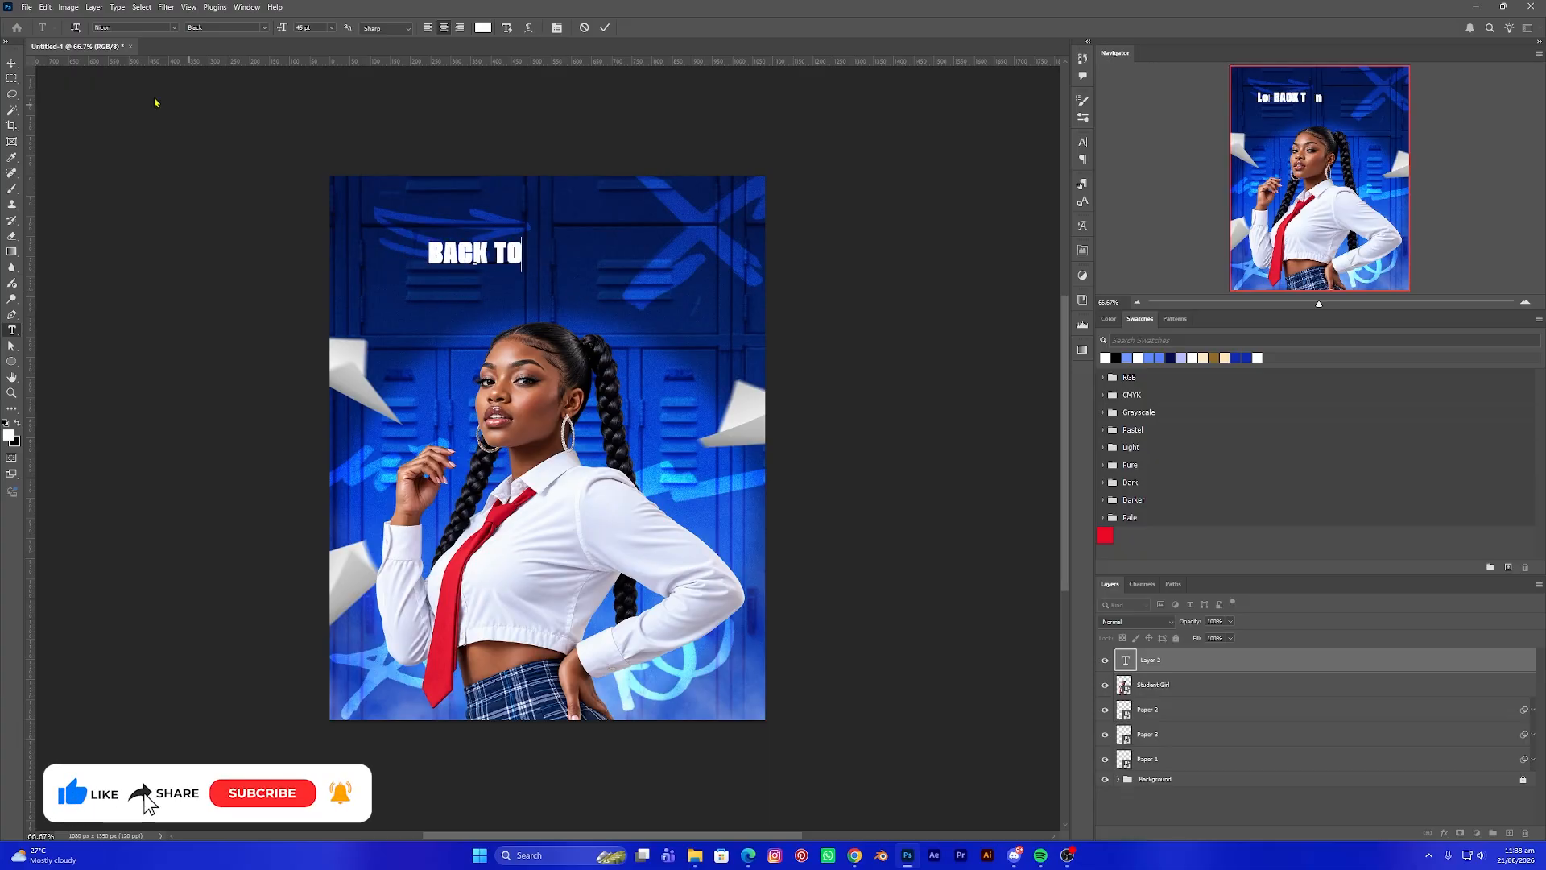
Enlarge the "BACK TO" text to about 263% and centre it horizontally above the student
click(12, 62)
key(ctrl+t)
mouse_move(523, 254)
mouse_down()
mouse_move(673, 254)
mouse_move(547, 265)
mouse_up()
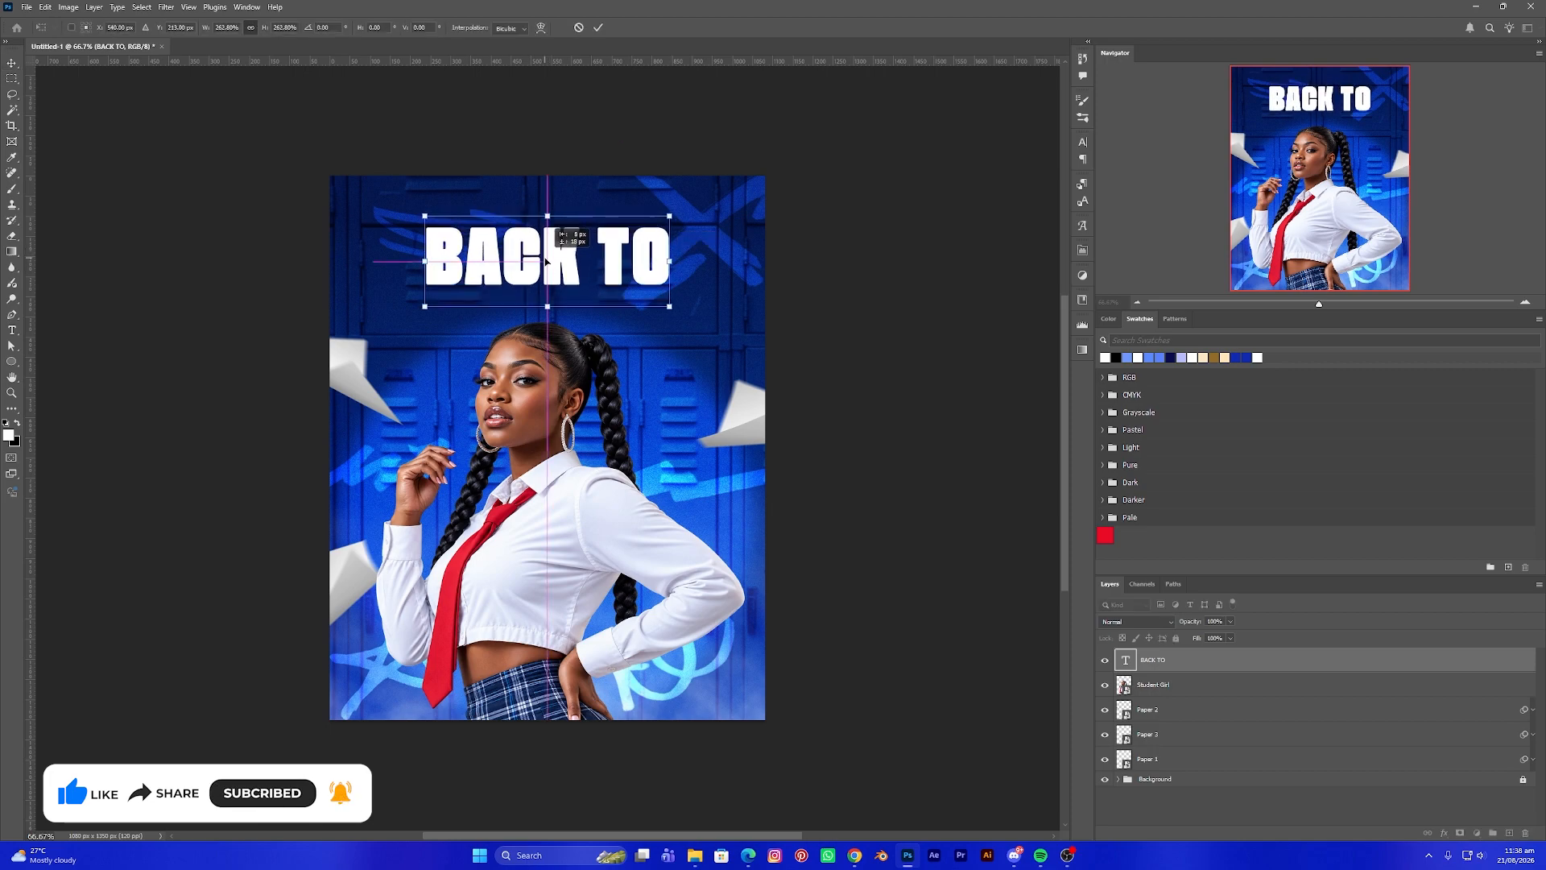
key(Return)
Change the font of the "BACK TO" text to MODKA Display Typeface Bold
click(12, 333)
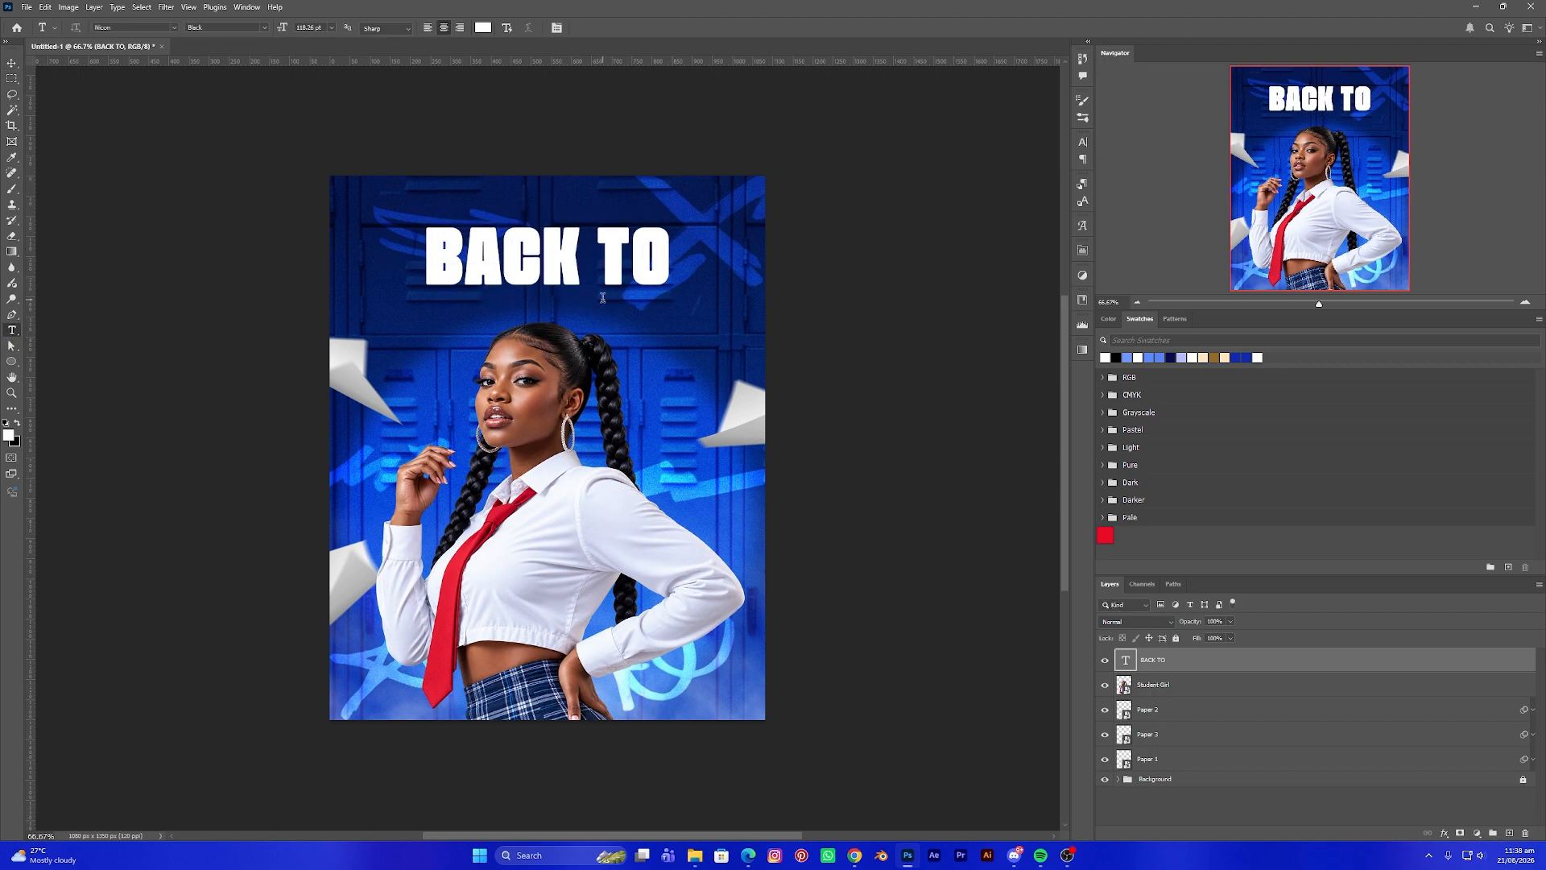
click(665, 257)
key(ctrl+a)
click(175, 30)
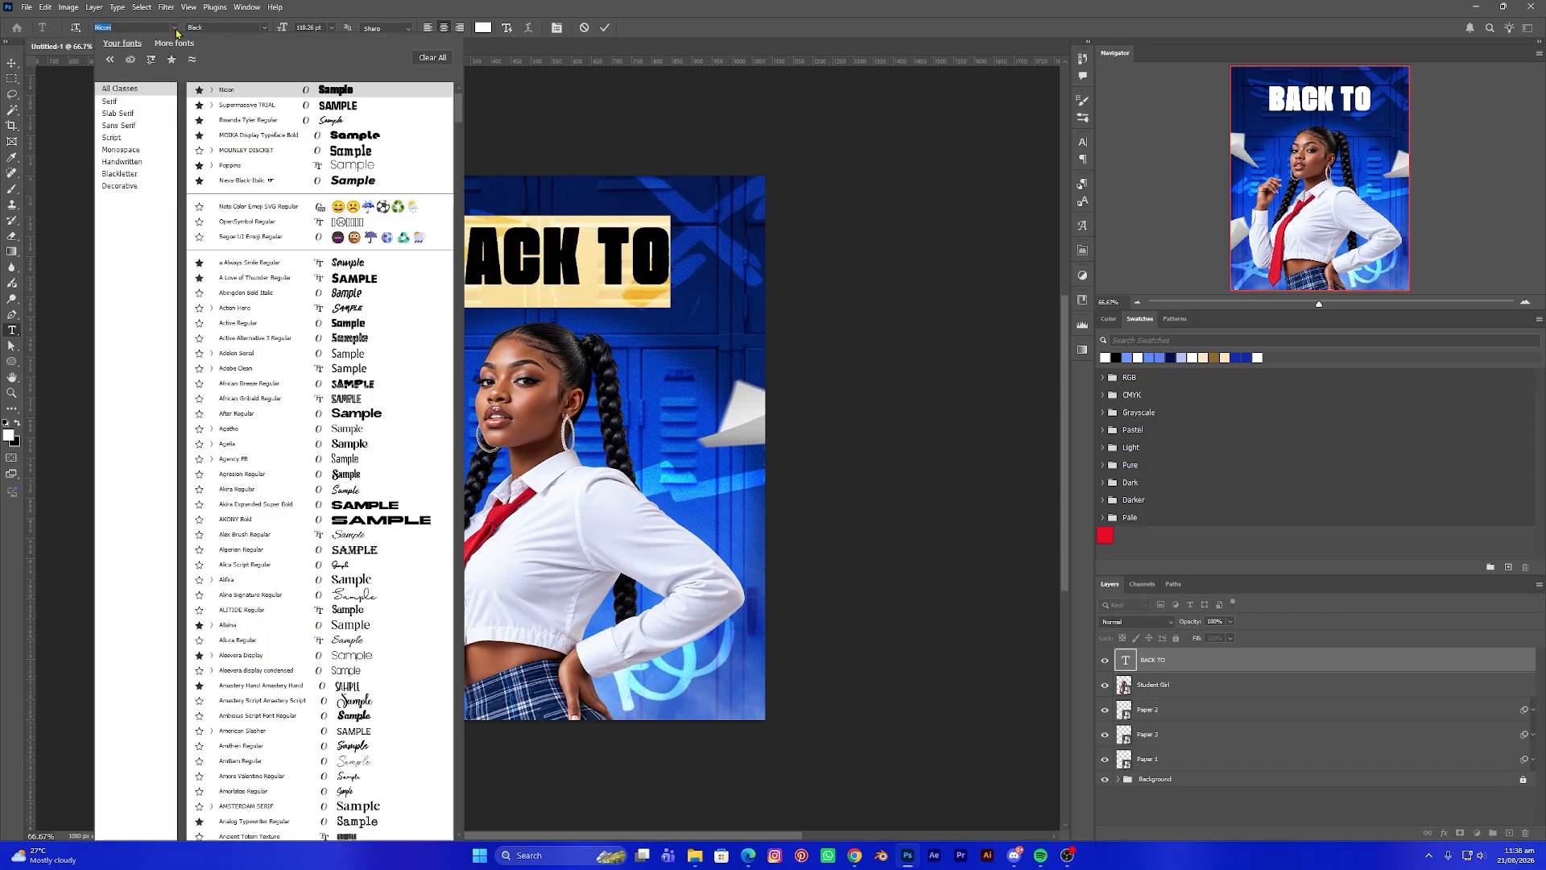
click(359, 137)
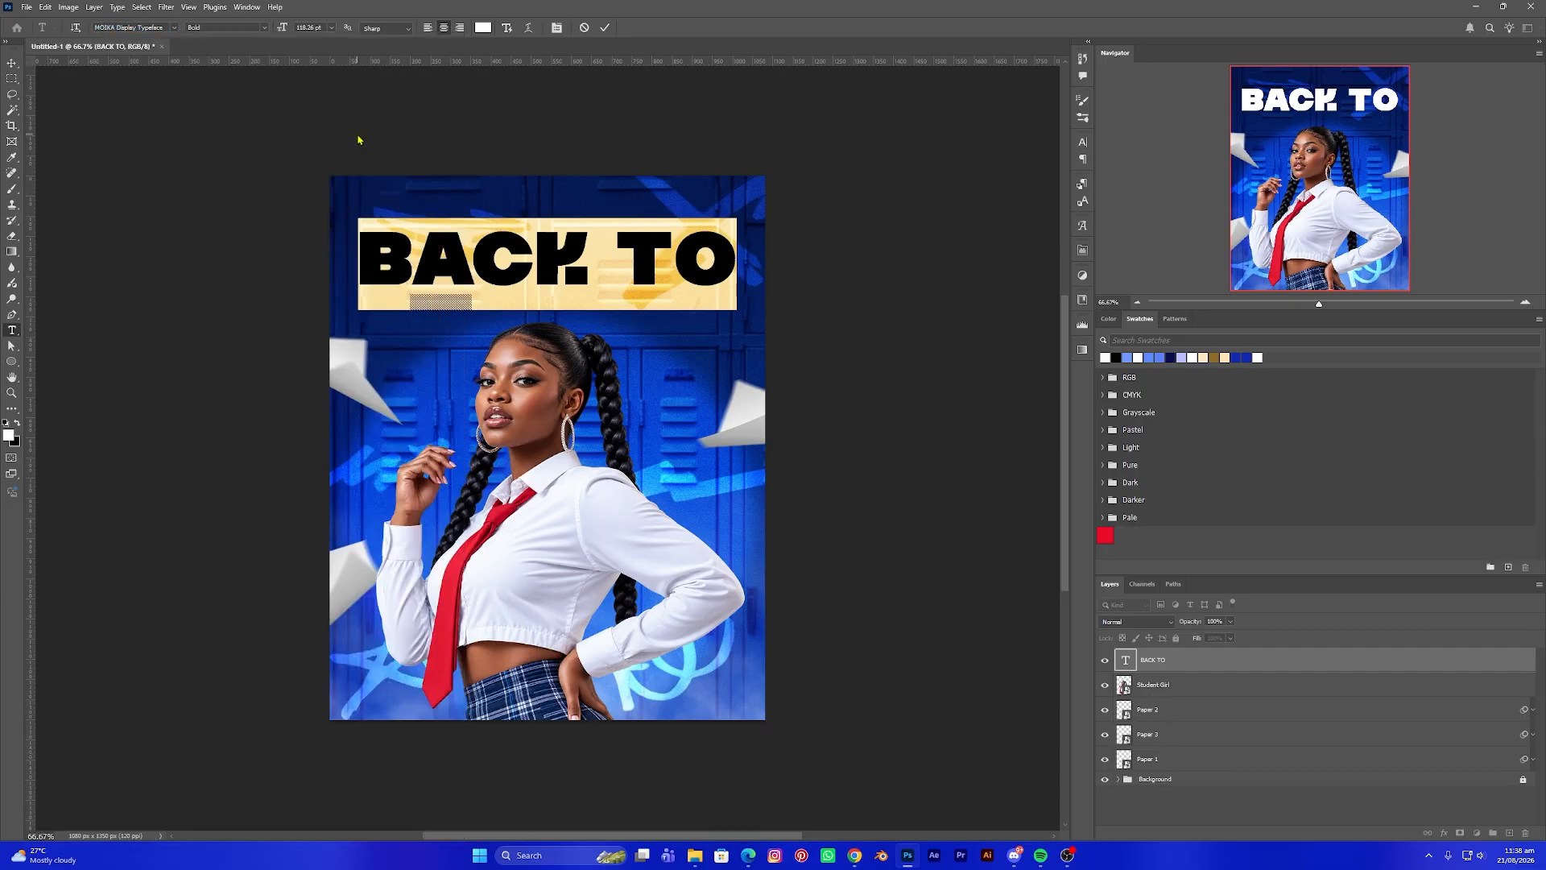
Scale the "BACK TO" text down to about 97 pt and centre it horizontally near the canvas's upper edge
click(12, 62)
key(ctrl+t)
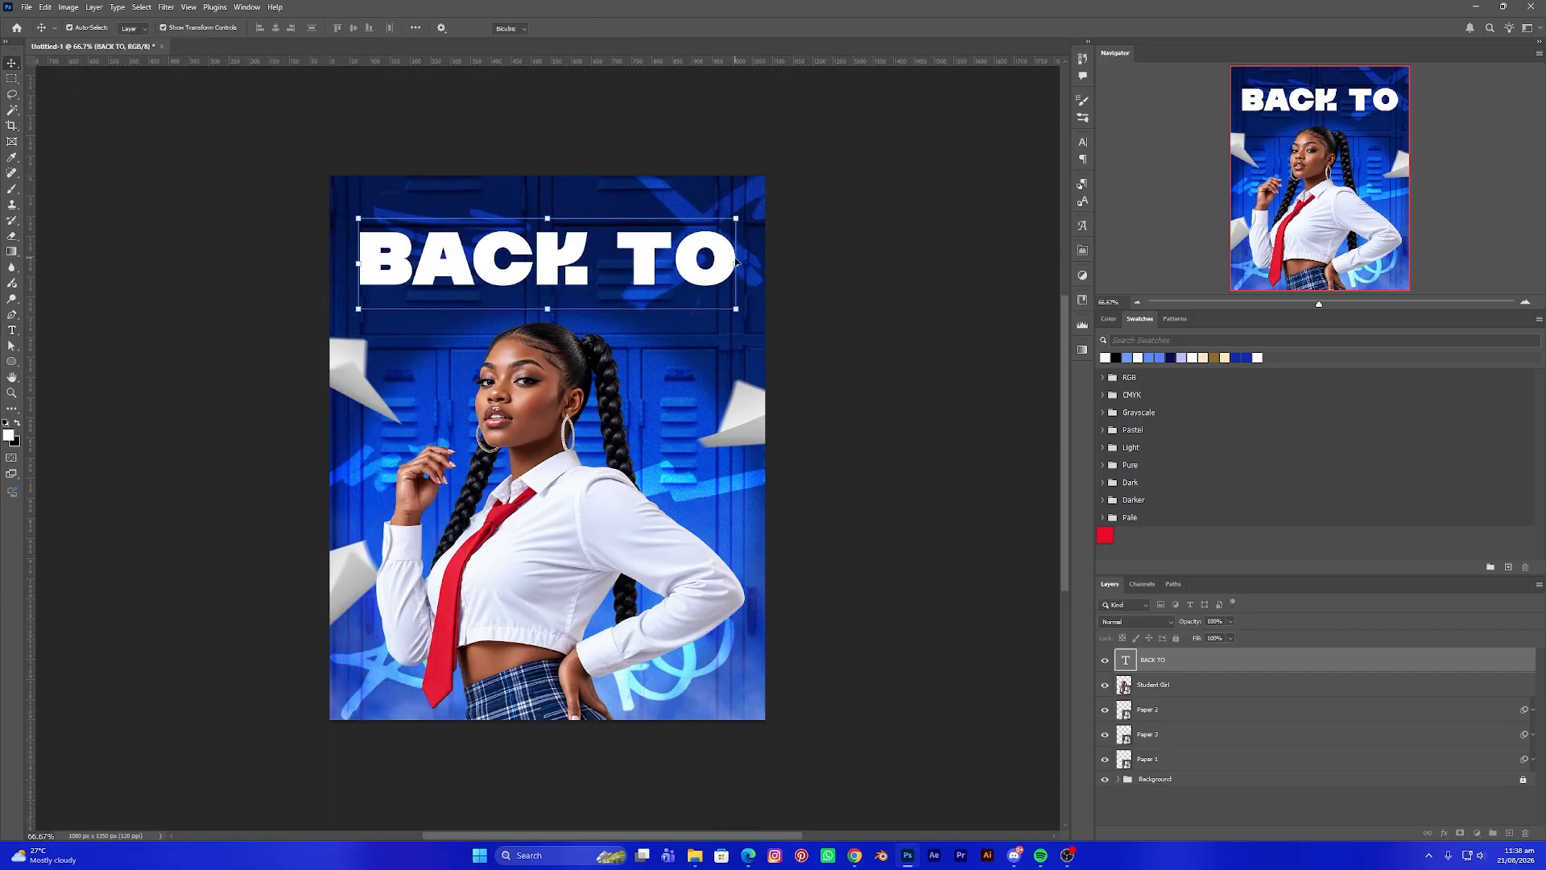
drag(739, 262, 694, 263)
drag(600, 272, 620, 271)
Duplicate the "BACK TO" text directly below the original and replace the copy's wording with "SCHOOL"
drag(547, 220, 550, 290)
key(Return)
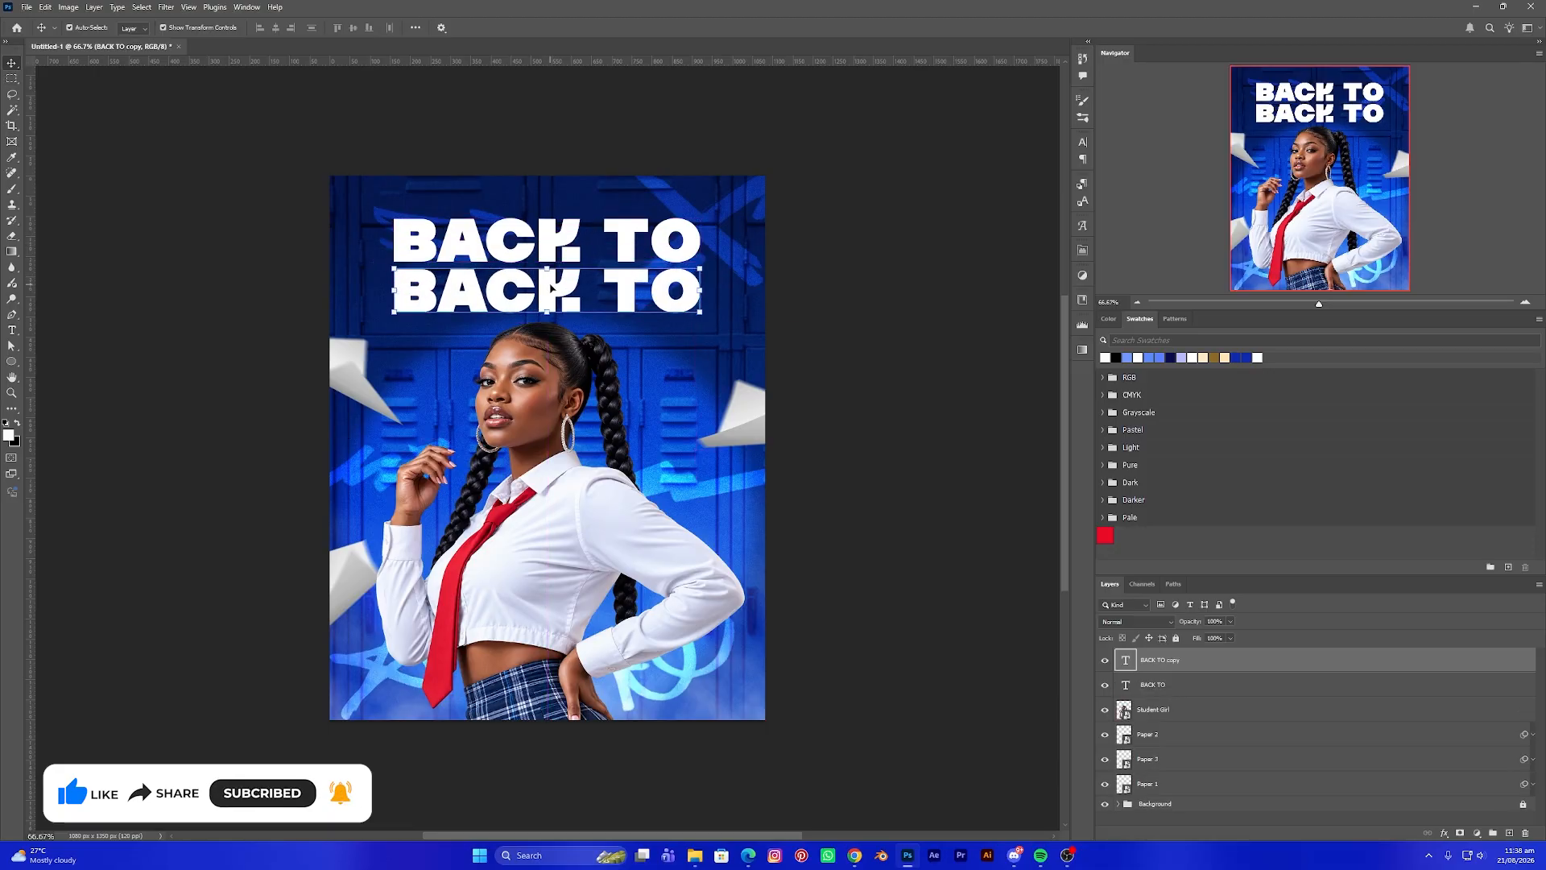
double_click(550, 287)
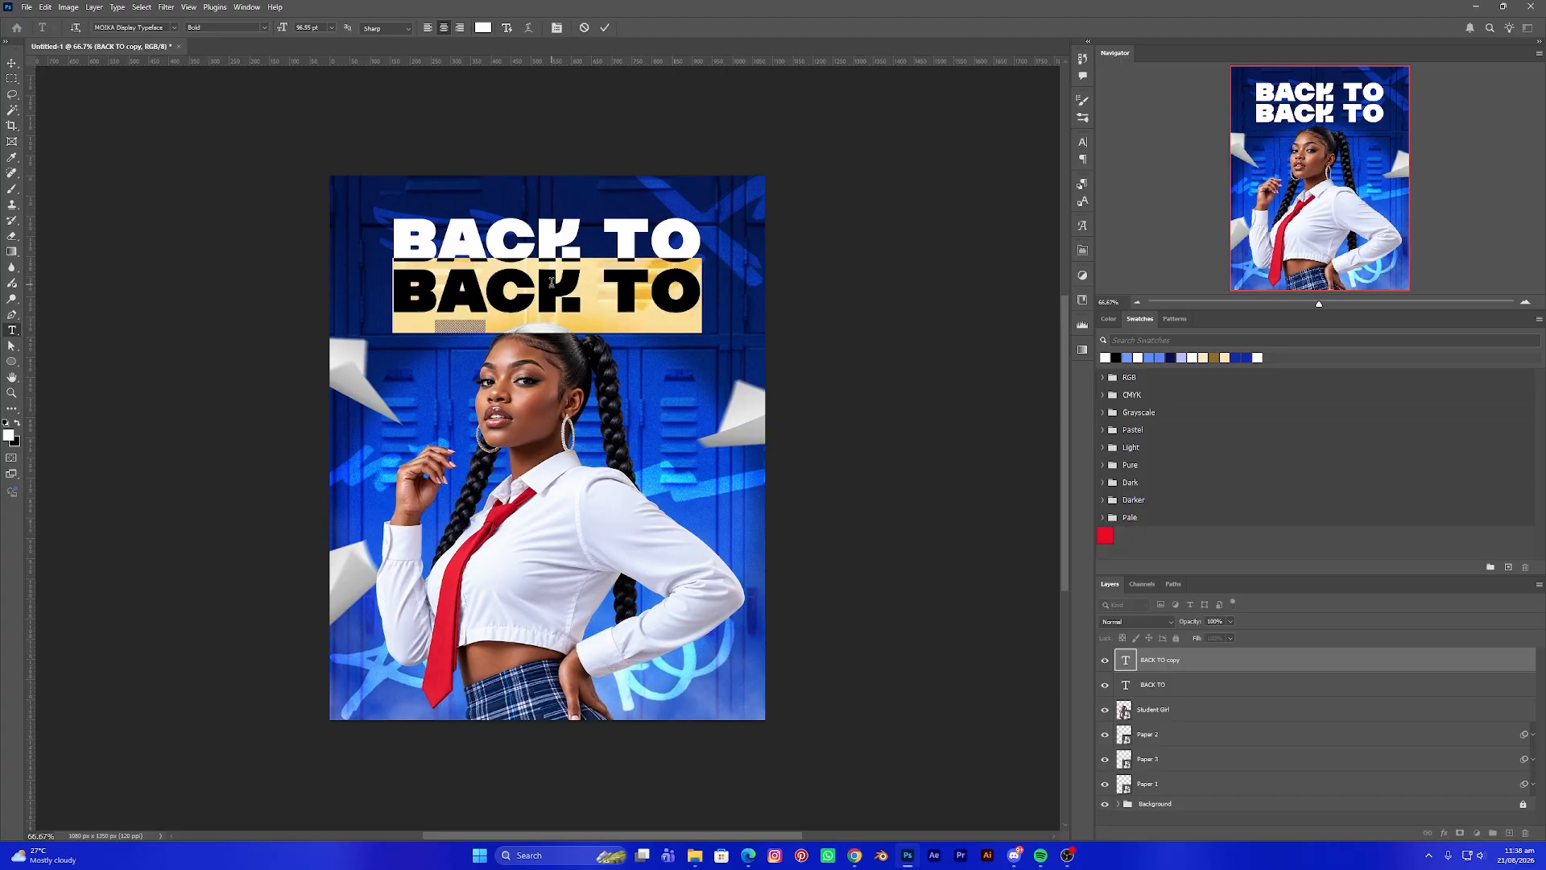
text(SCH)
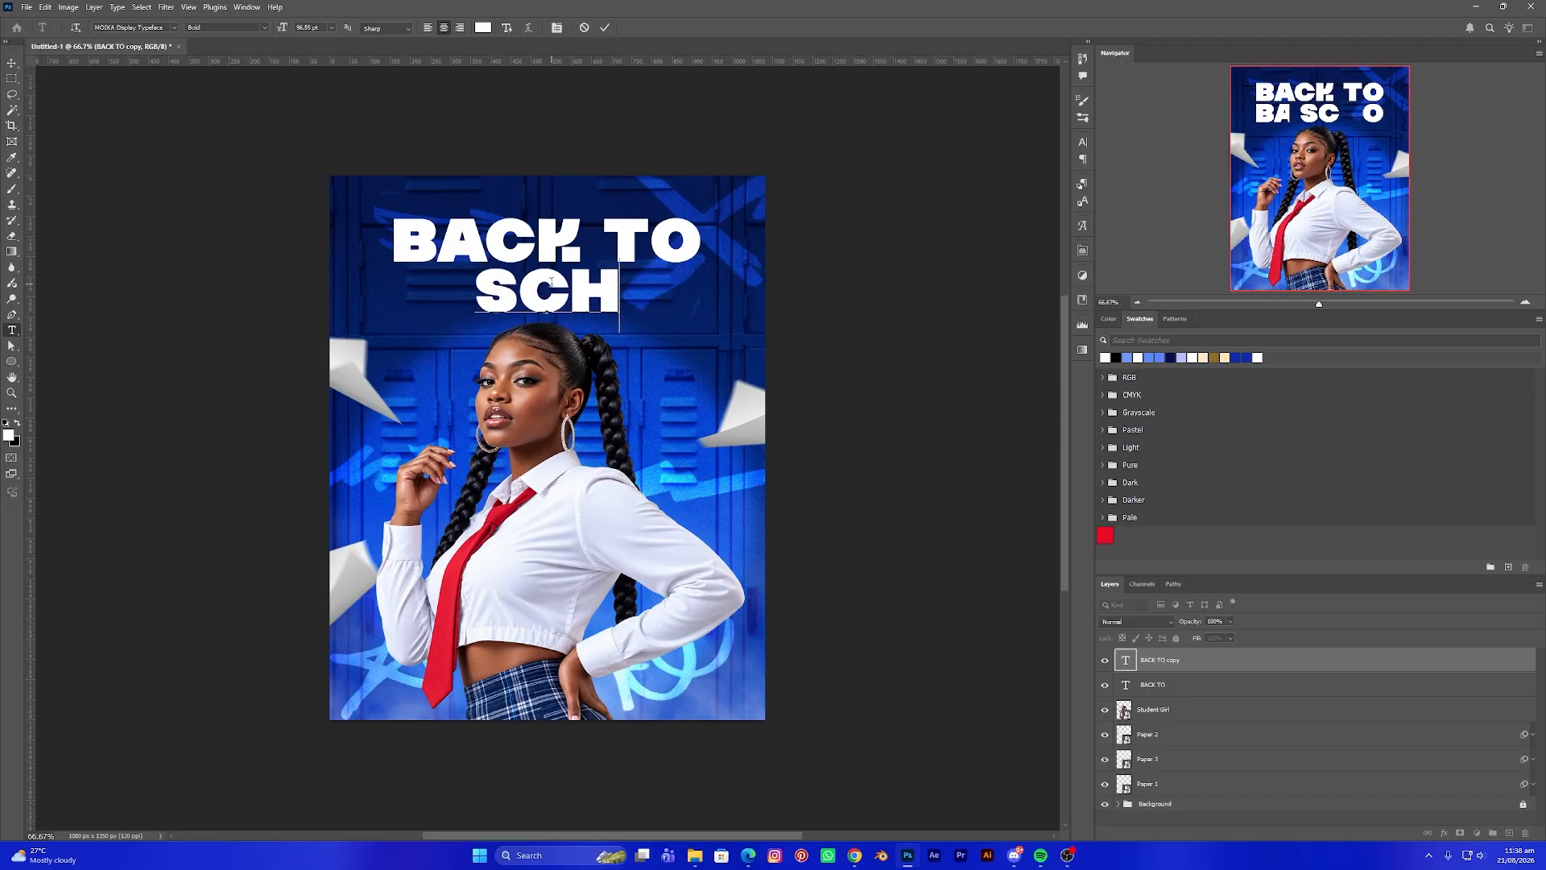
text(OOL)
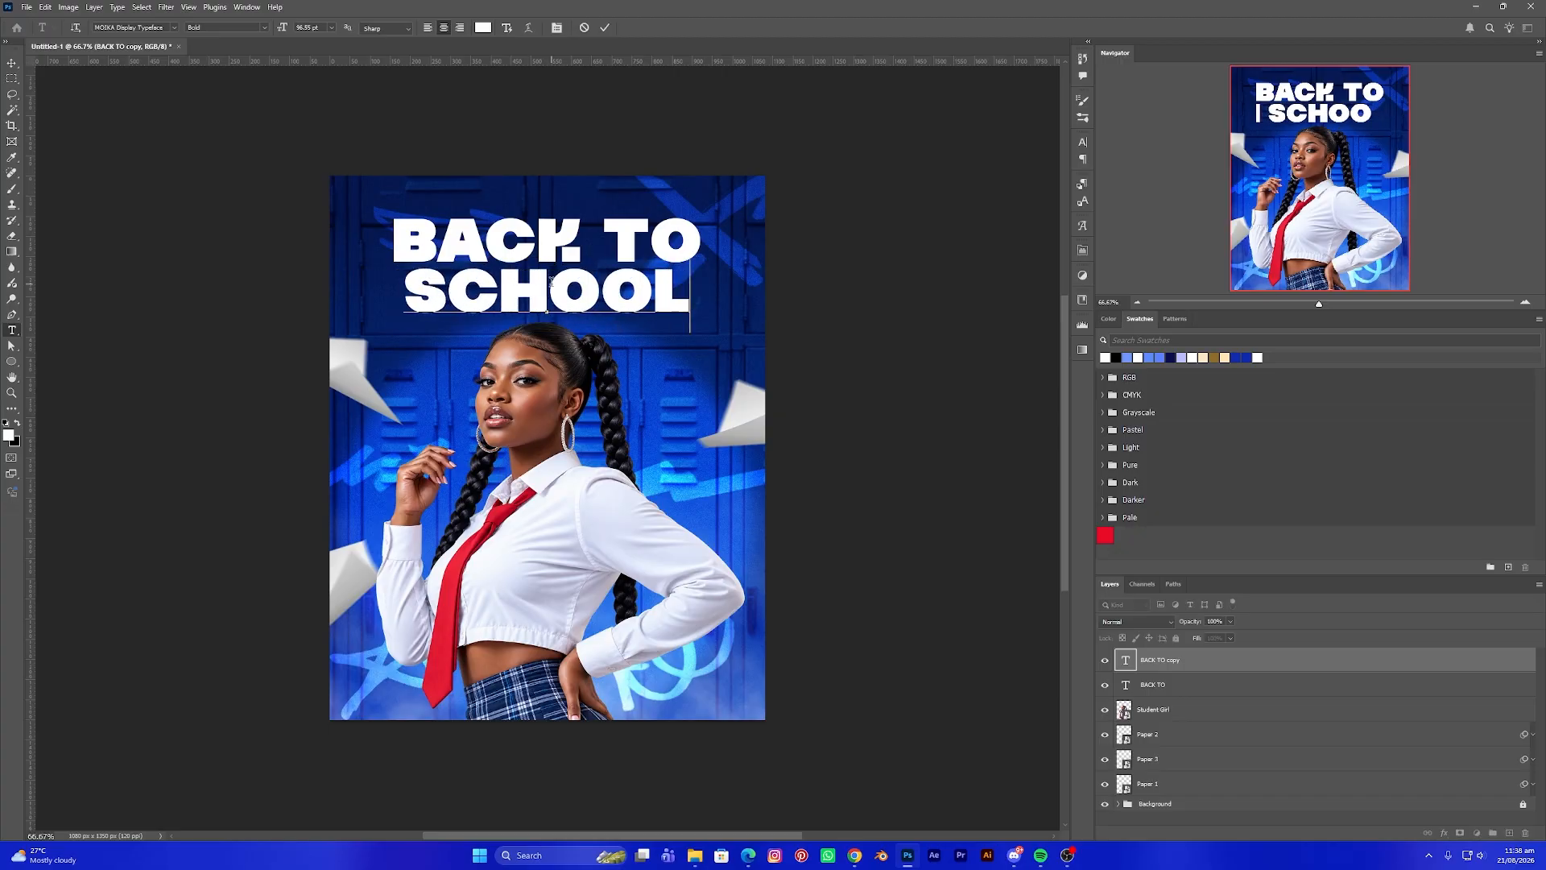
Enlarge the "SCHOOL" text to about the same width as the "BACK TO" line and align it beneath
click(9, 66)
drag(404, 295, 393, 295)
drag(695, 296, 701, 296)
key(Return)
Move both headline text layers beneath the Student Girl layer and lower them so "SCHOOL" sits partly behind her head
shift+click(1173, 688)
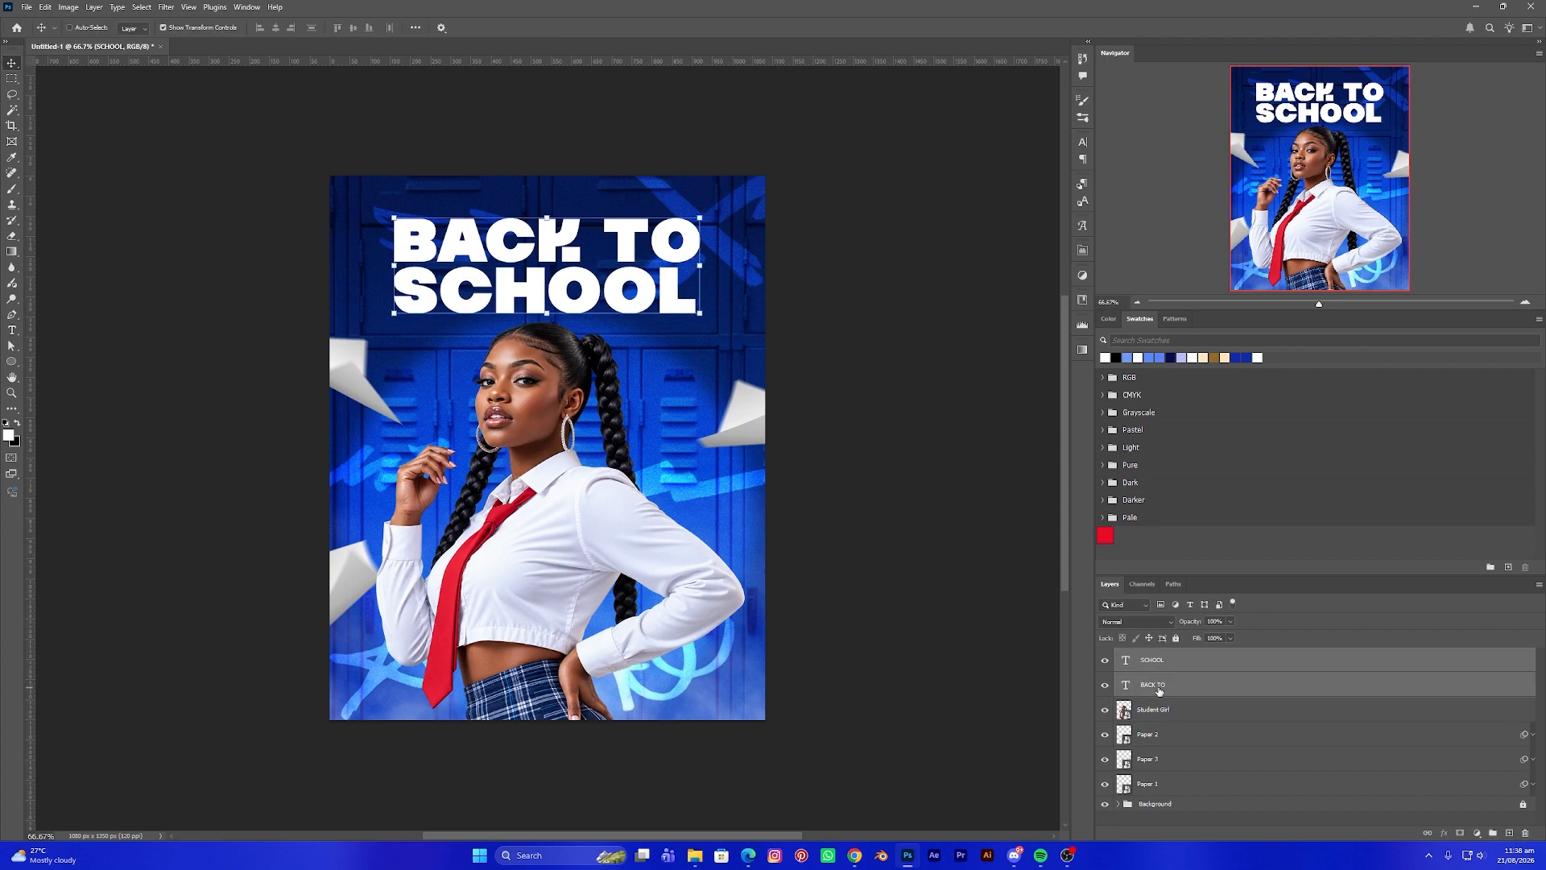
drag(1162, 687, 1159, 719)
drag(566, 305, 566, 320)
Scale the two headline lines together to about 101% and centre them horizontally on the canvas
key(ctrl+t)
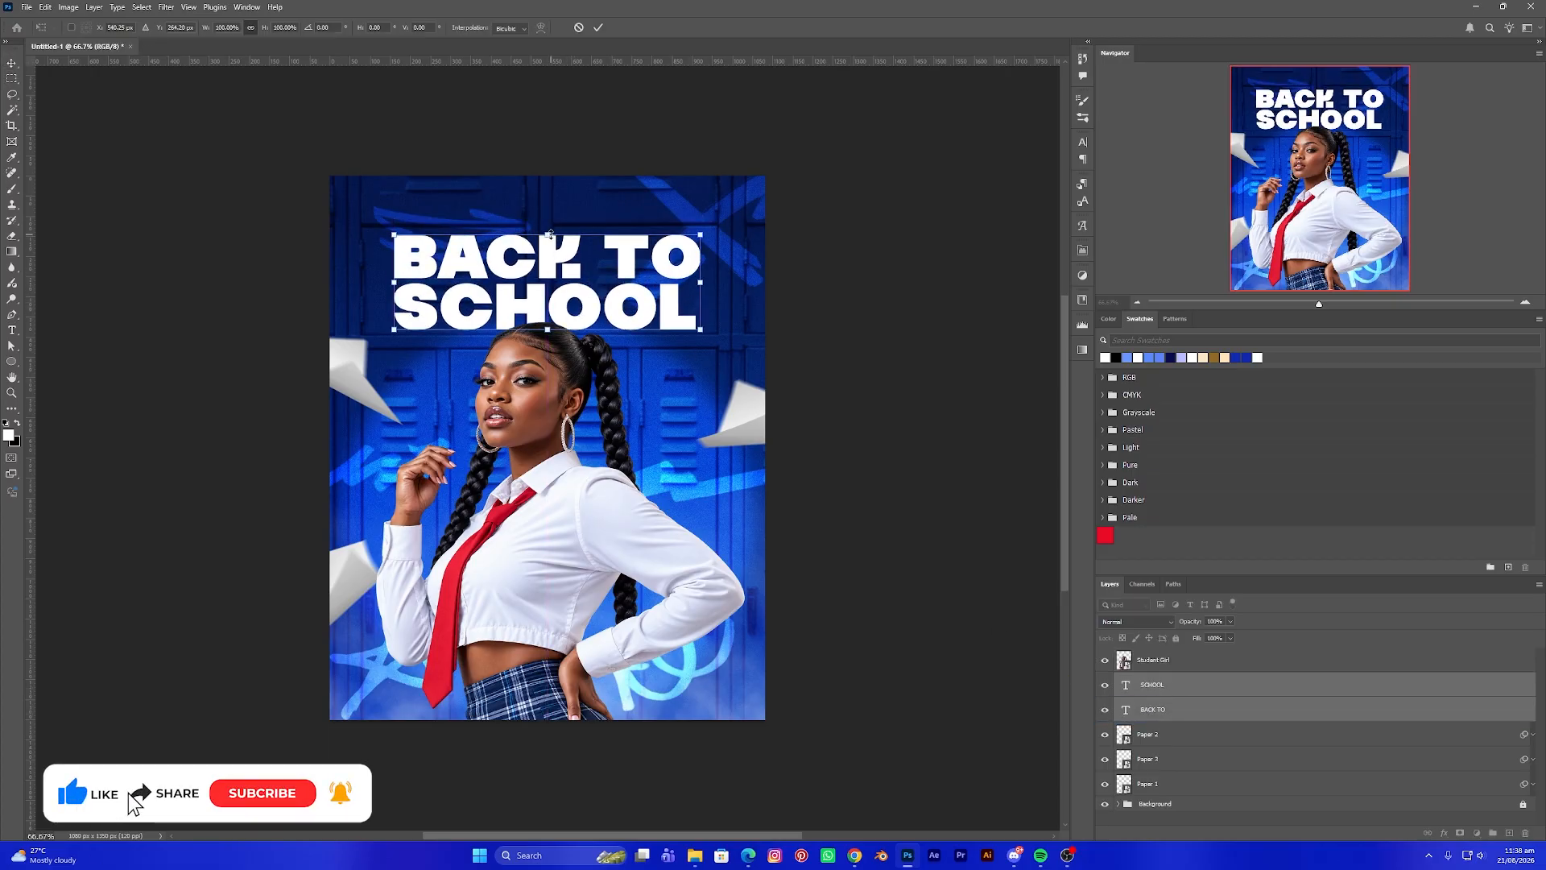
drag(553, 241, 548, 261)
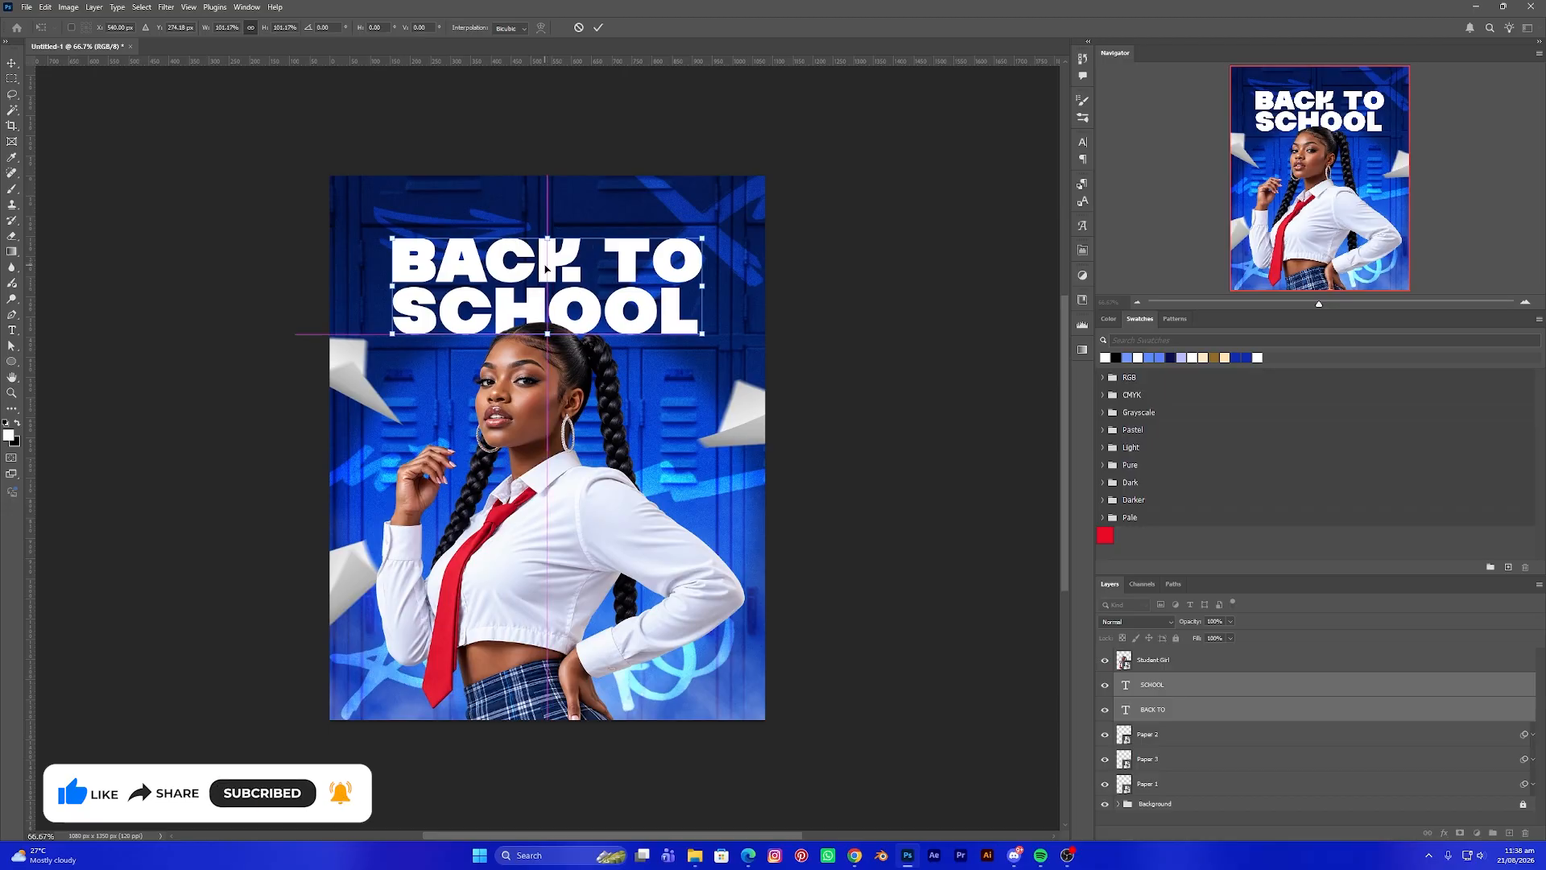
key(Return)
Recolour the "SCHOOL" text with the pink foreground colour ff0072
click(654, 324)
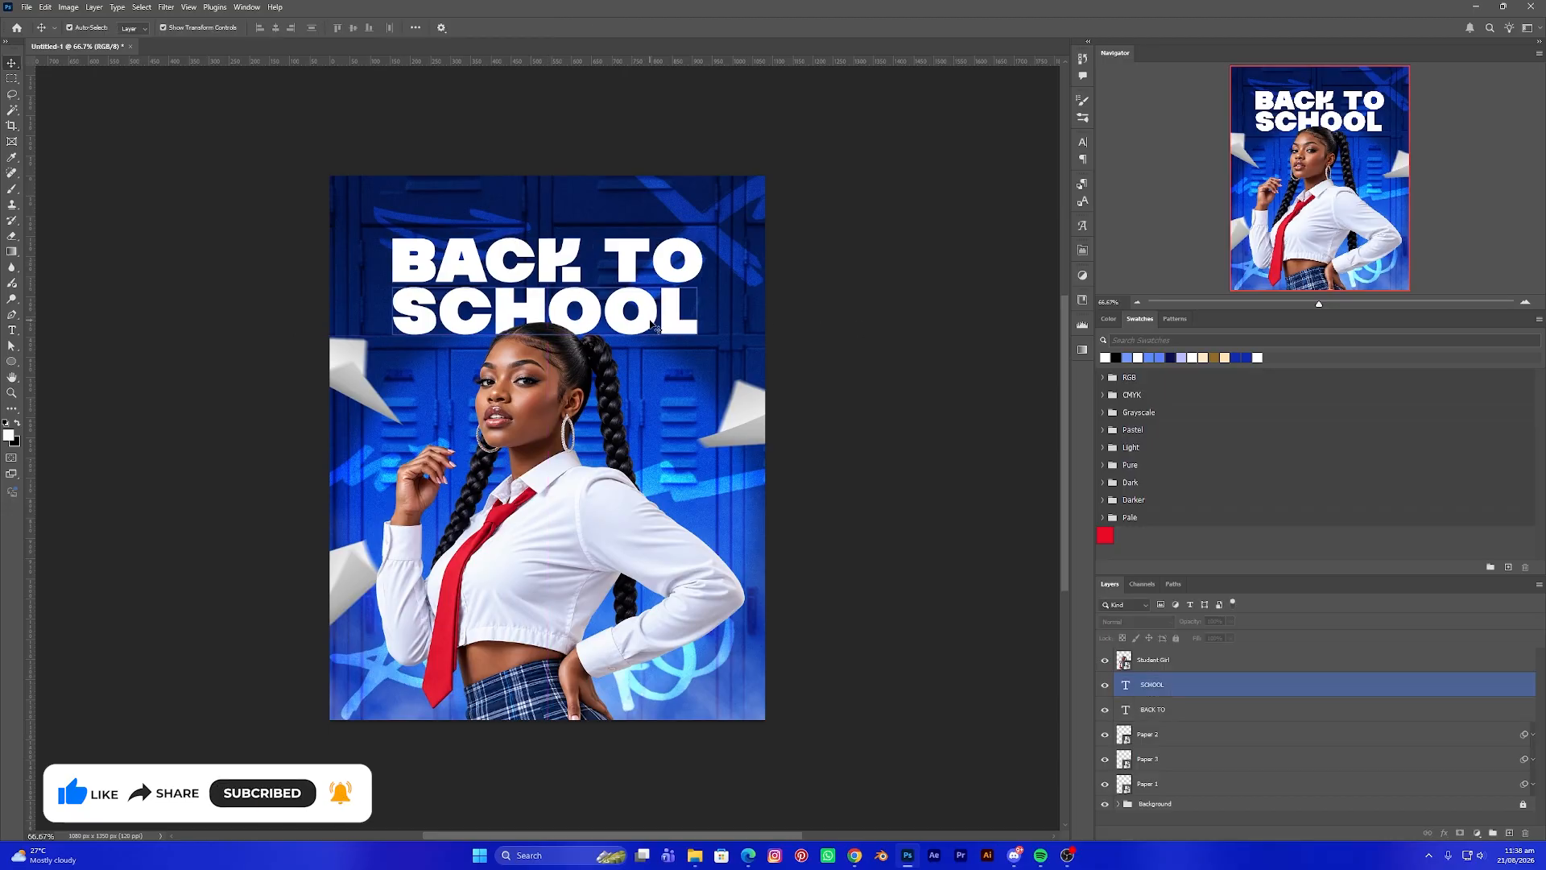
click(10, 435)
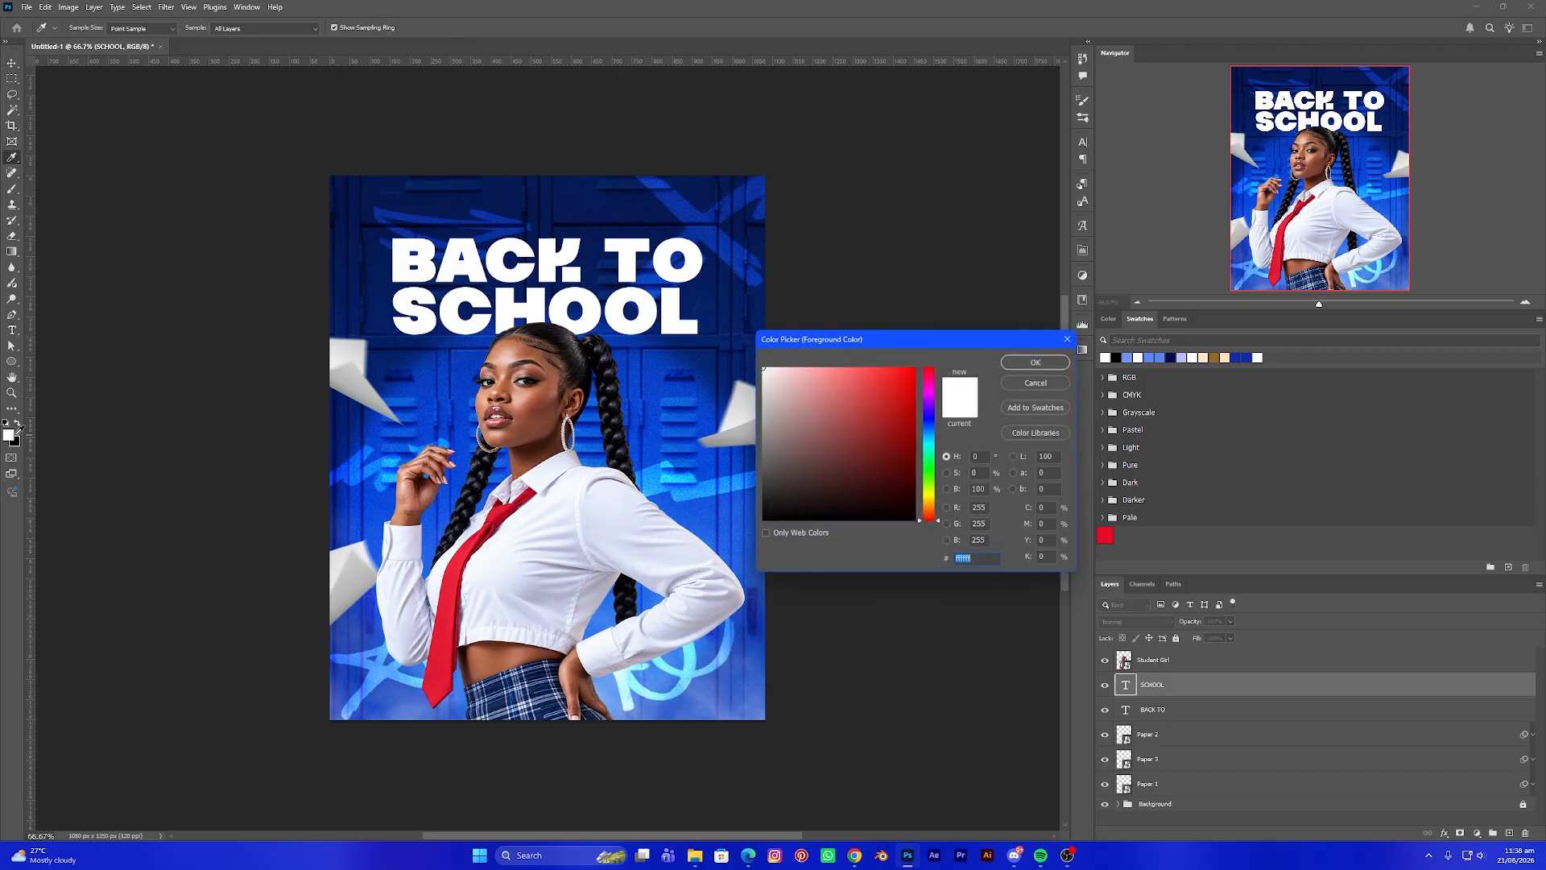
click(932, 385)
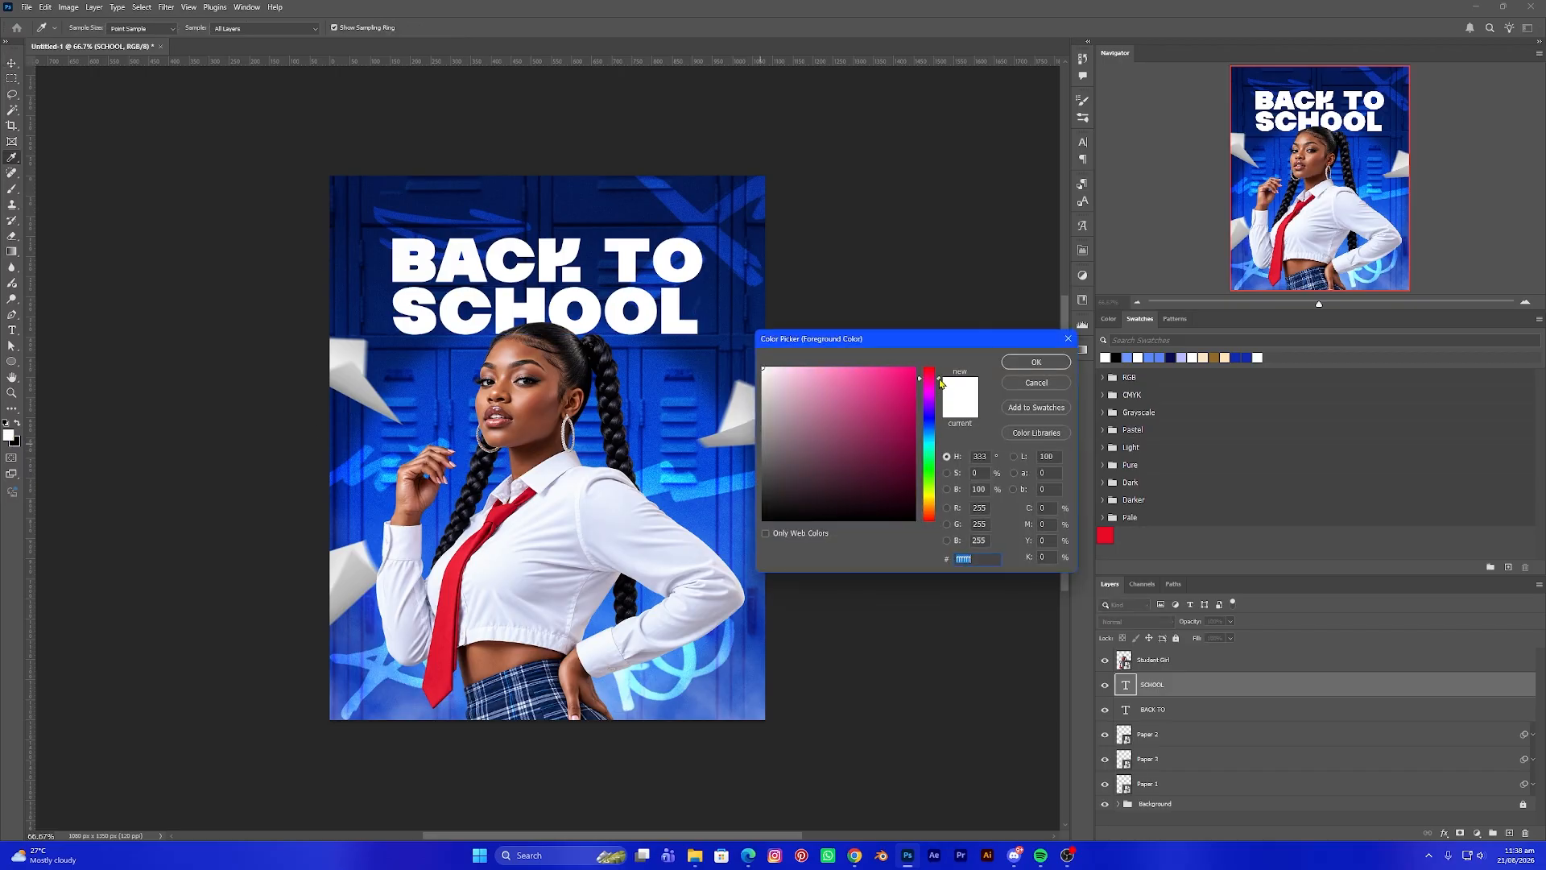
drag(902, 376, 917, 366)
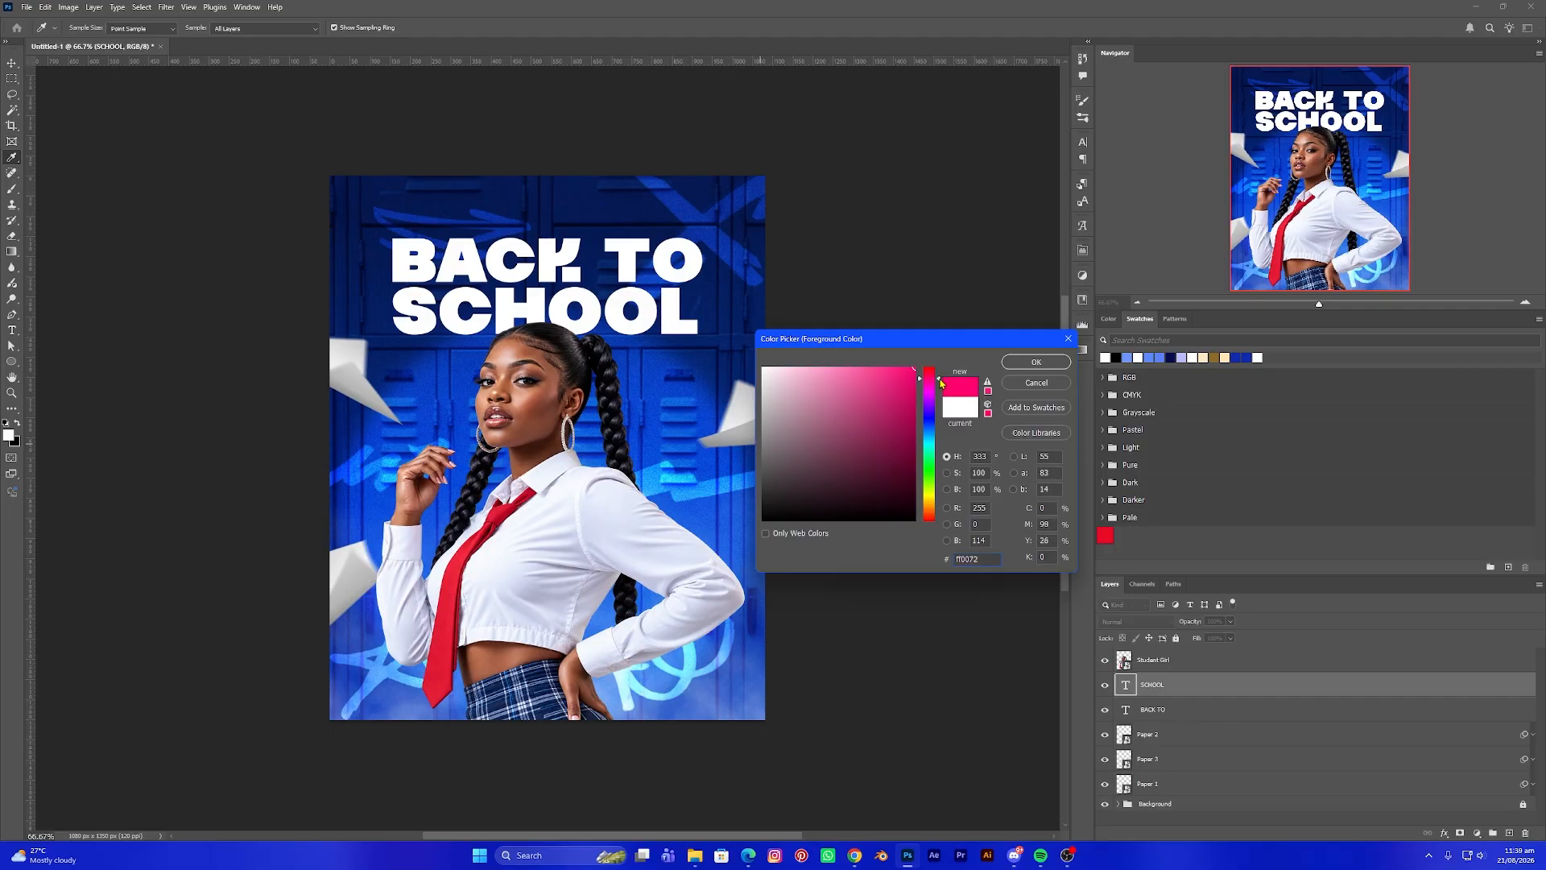
click(1026, 363)
key(alt+BackSpace)
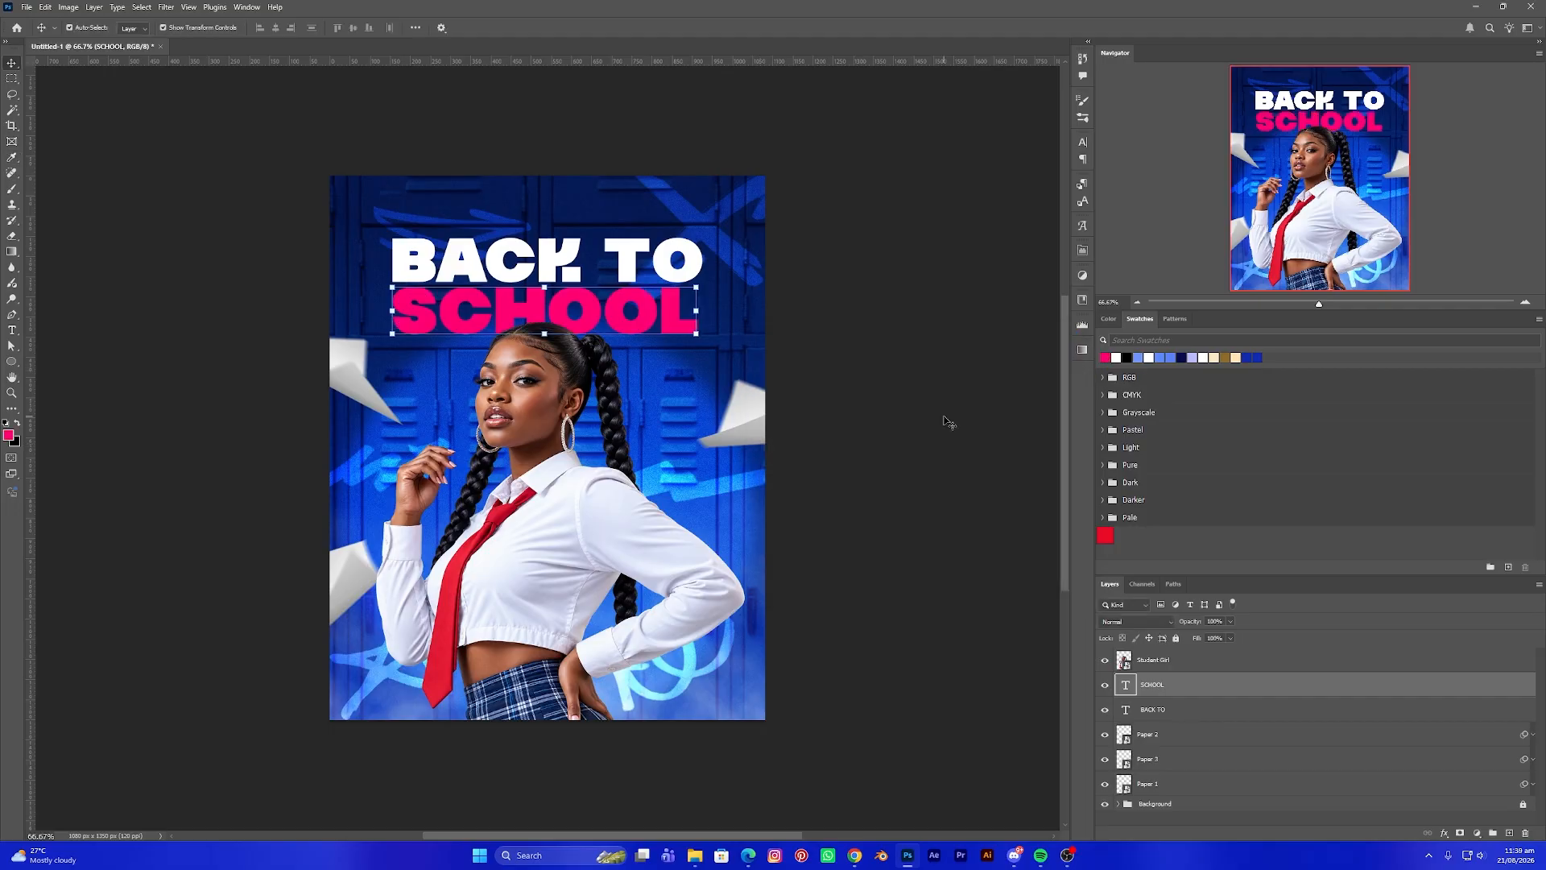
click(934, 407)
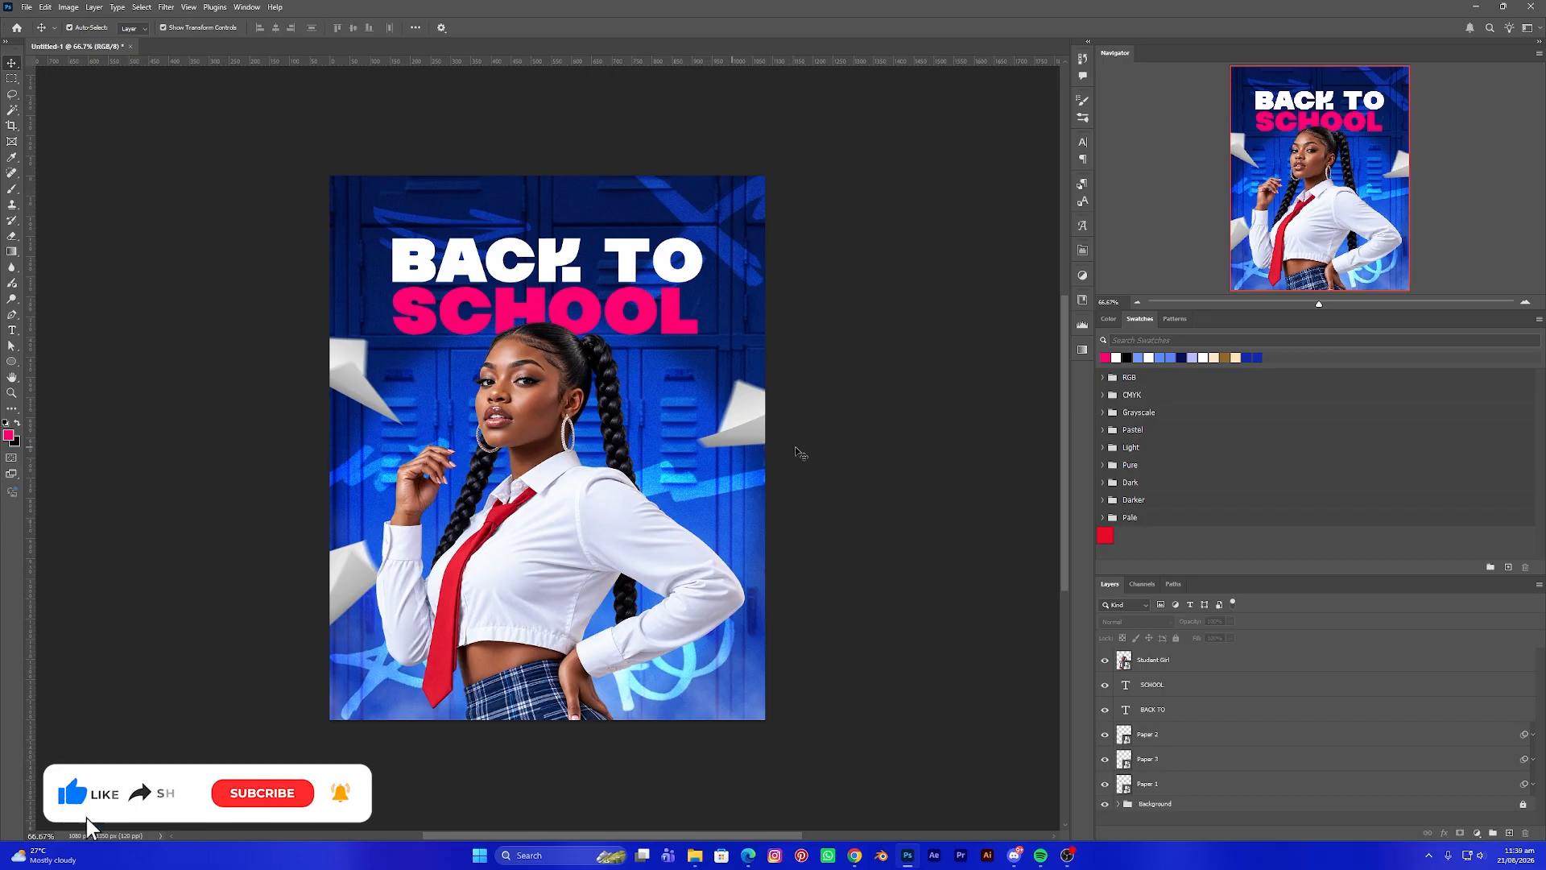
Add a "Party" text layer below the end of "SCHOOL" and set it in the Rwanda Tyler script font
key(t)
click(641, 369)
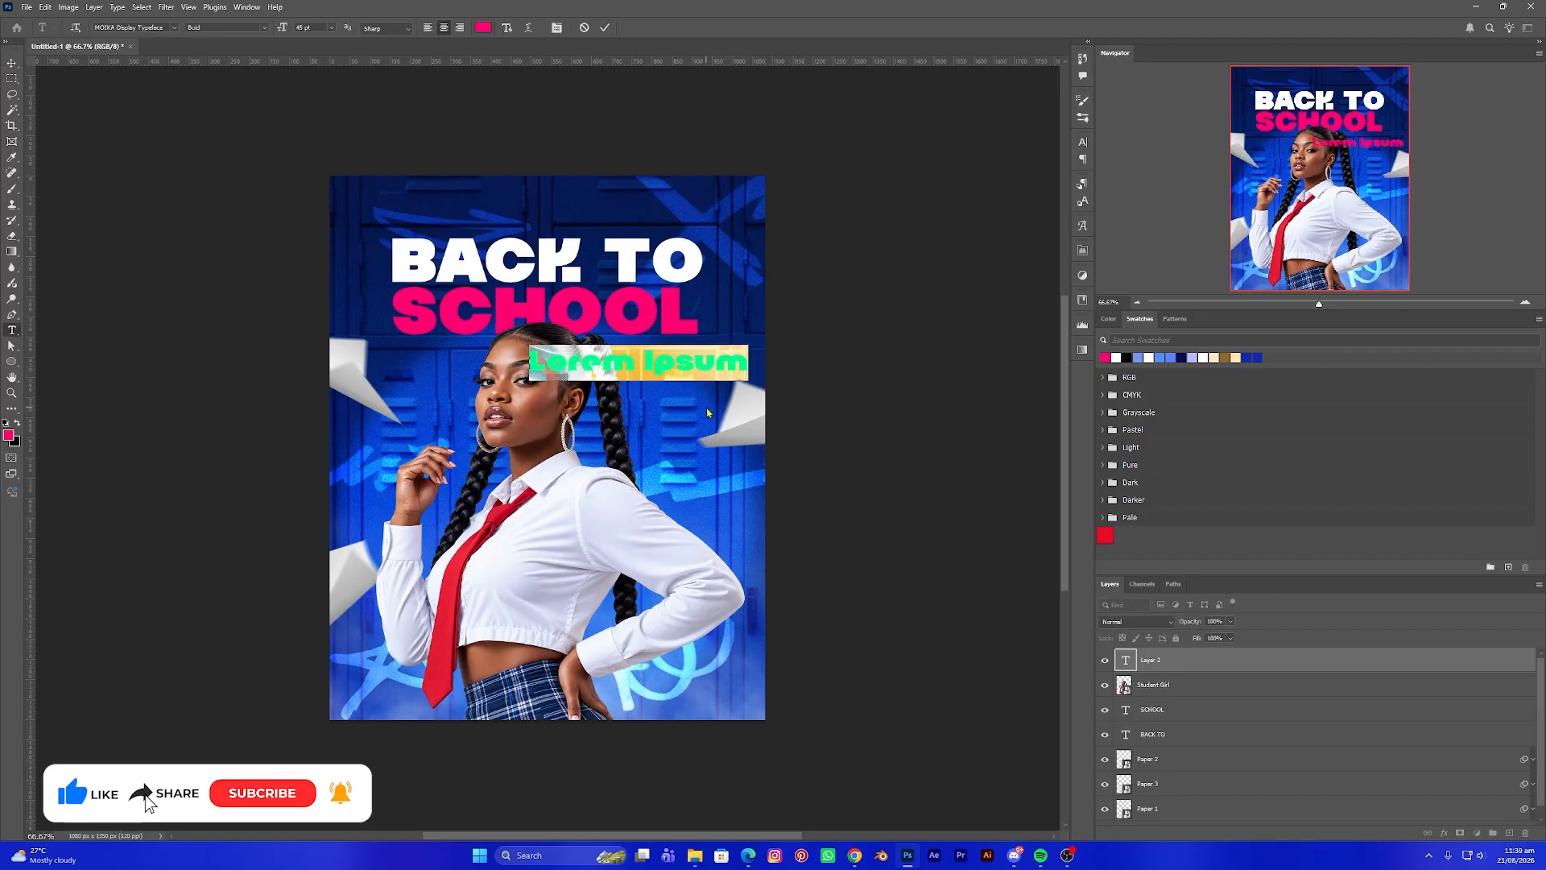
text(Party)
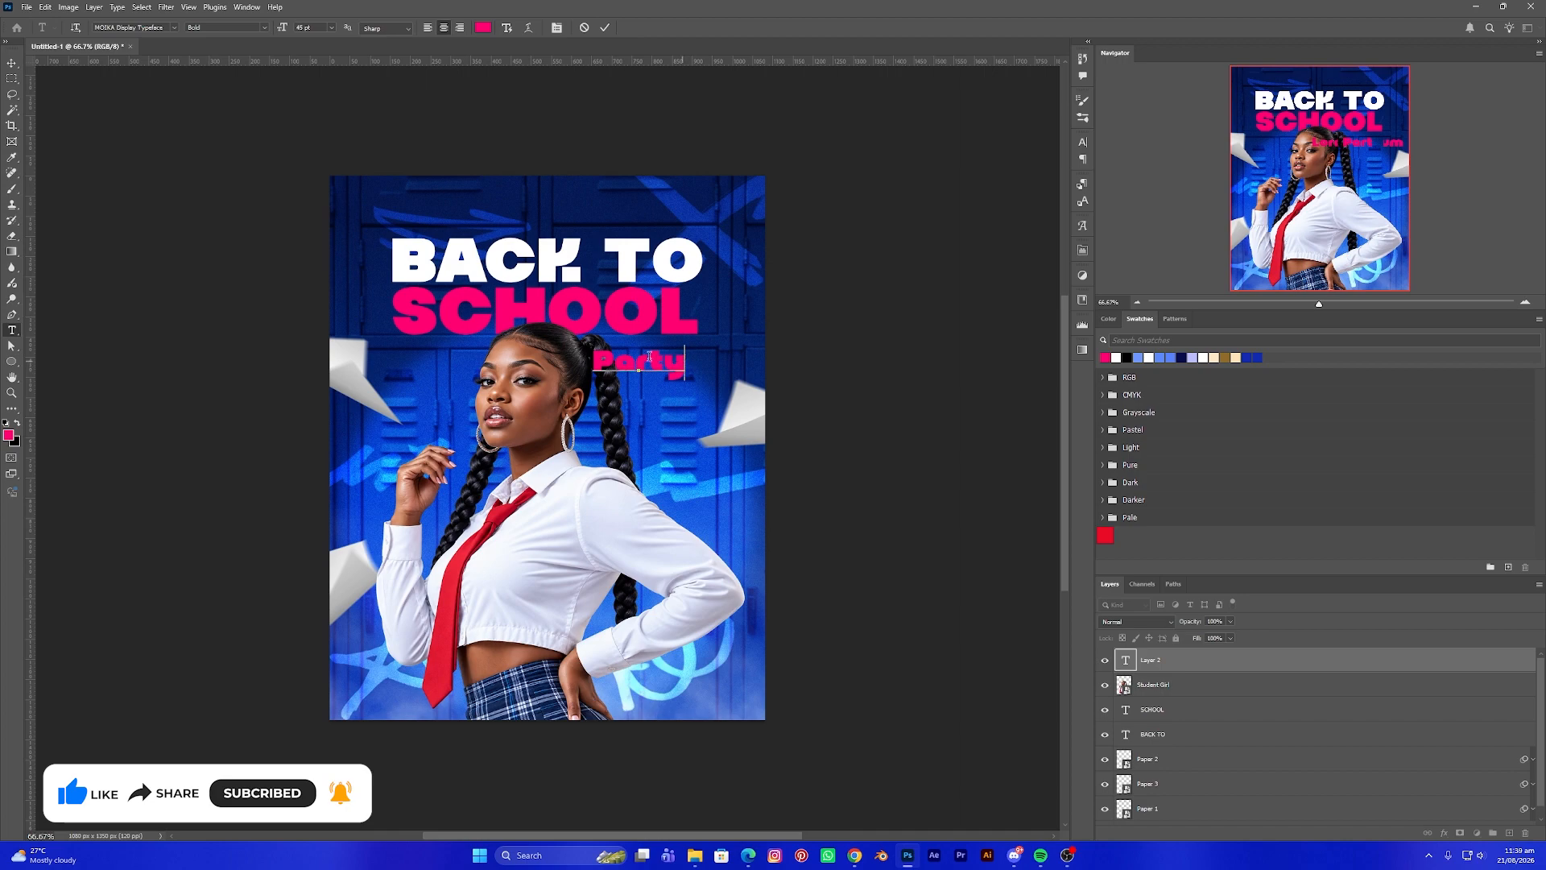
key(ctrl+a)
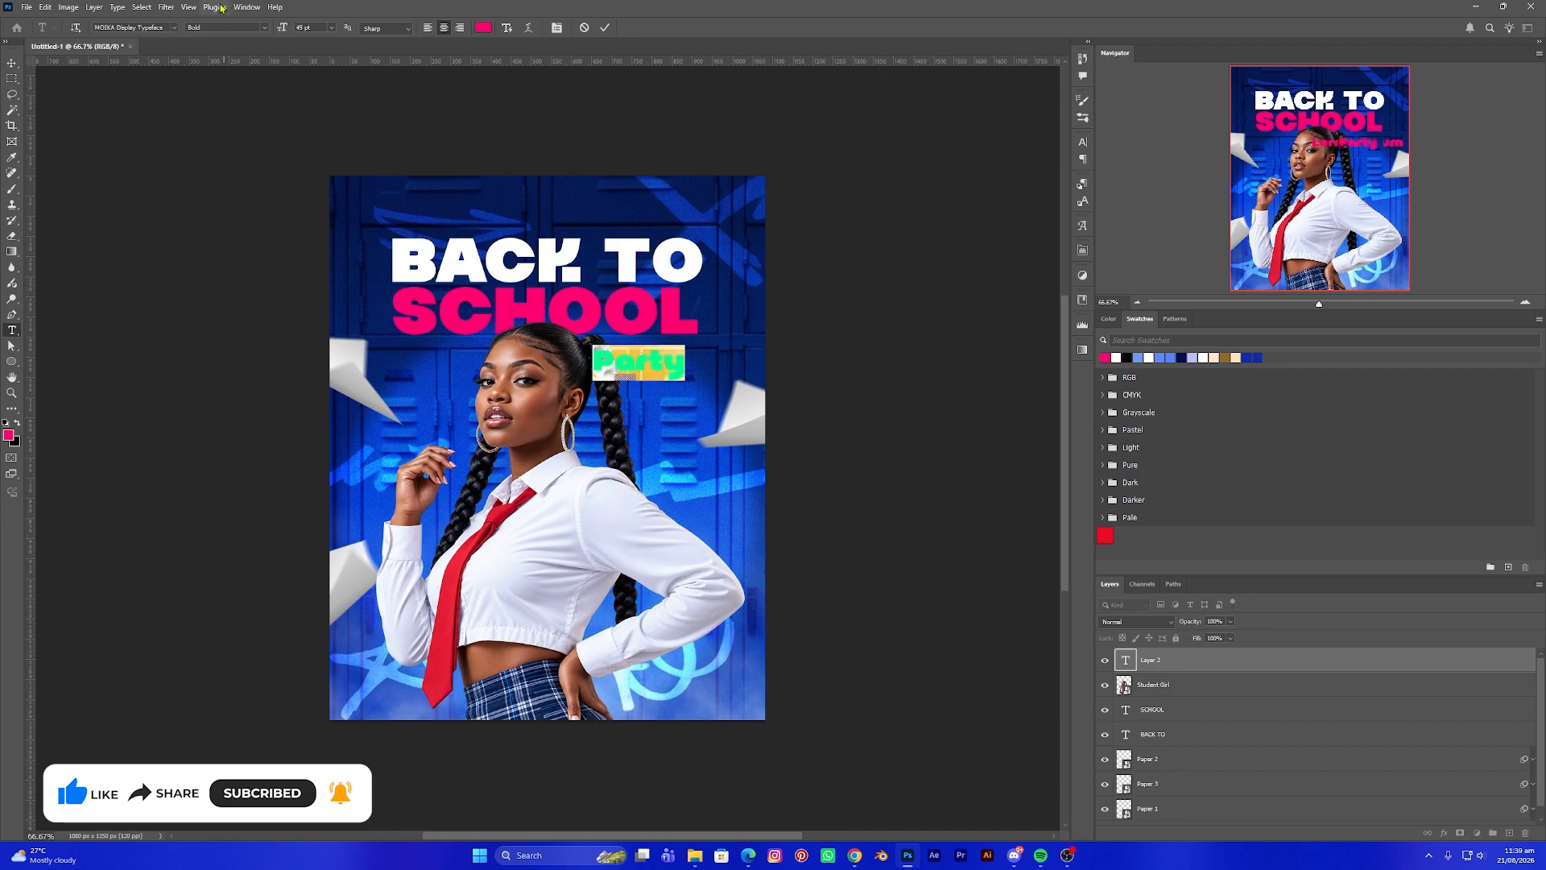
click(174, 28)
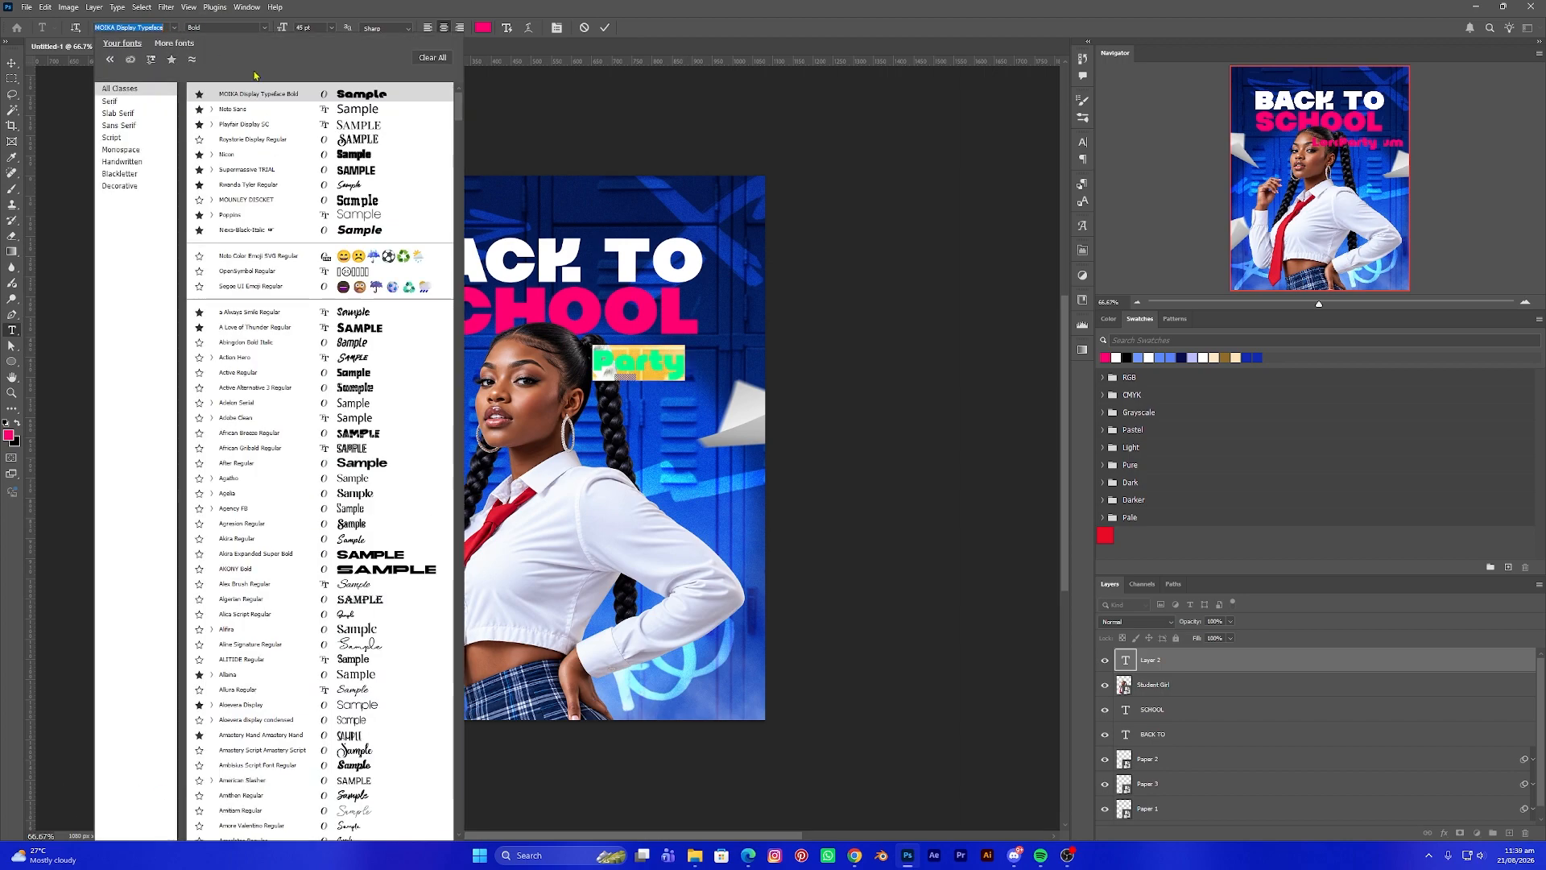
click(349, 188)
click(12, 64)
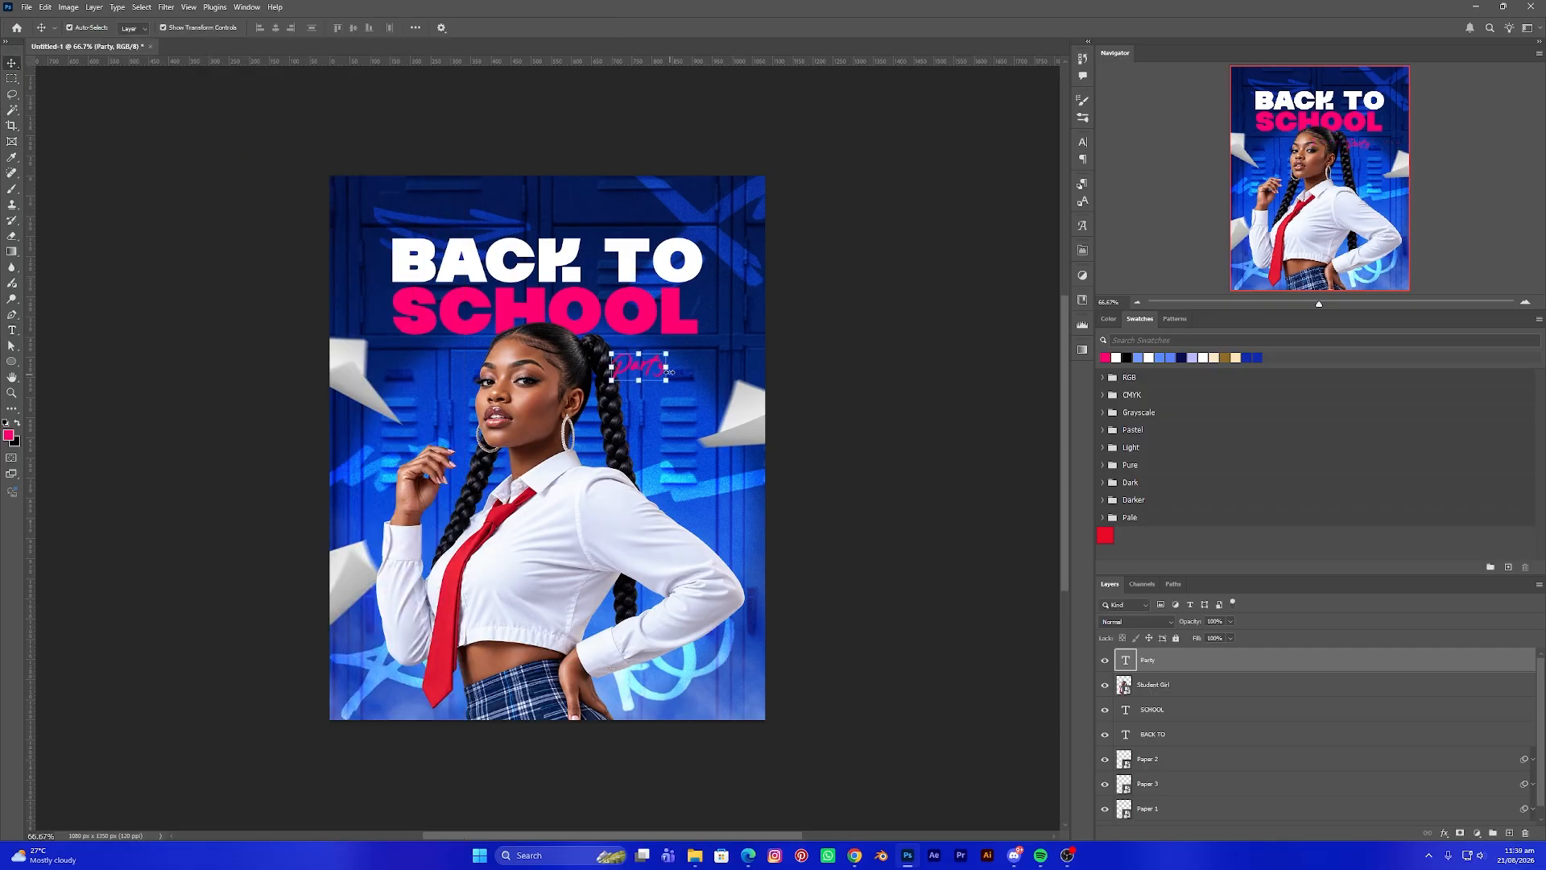
Enlarge the "Party" text, recolour it white and place it overlapping the lower end of "SCHOOL"
drag(669, 372, 712, 393)
key(Return)
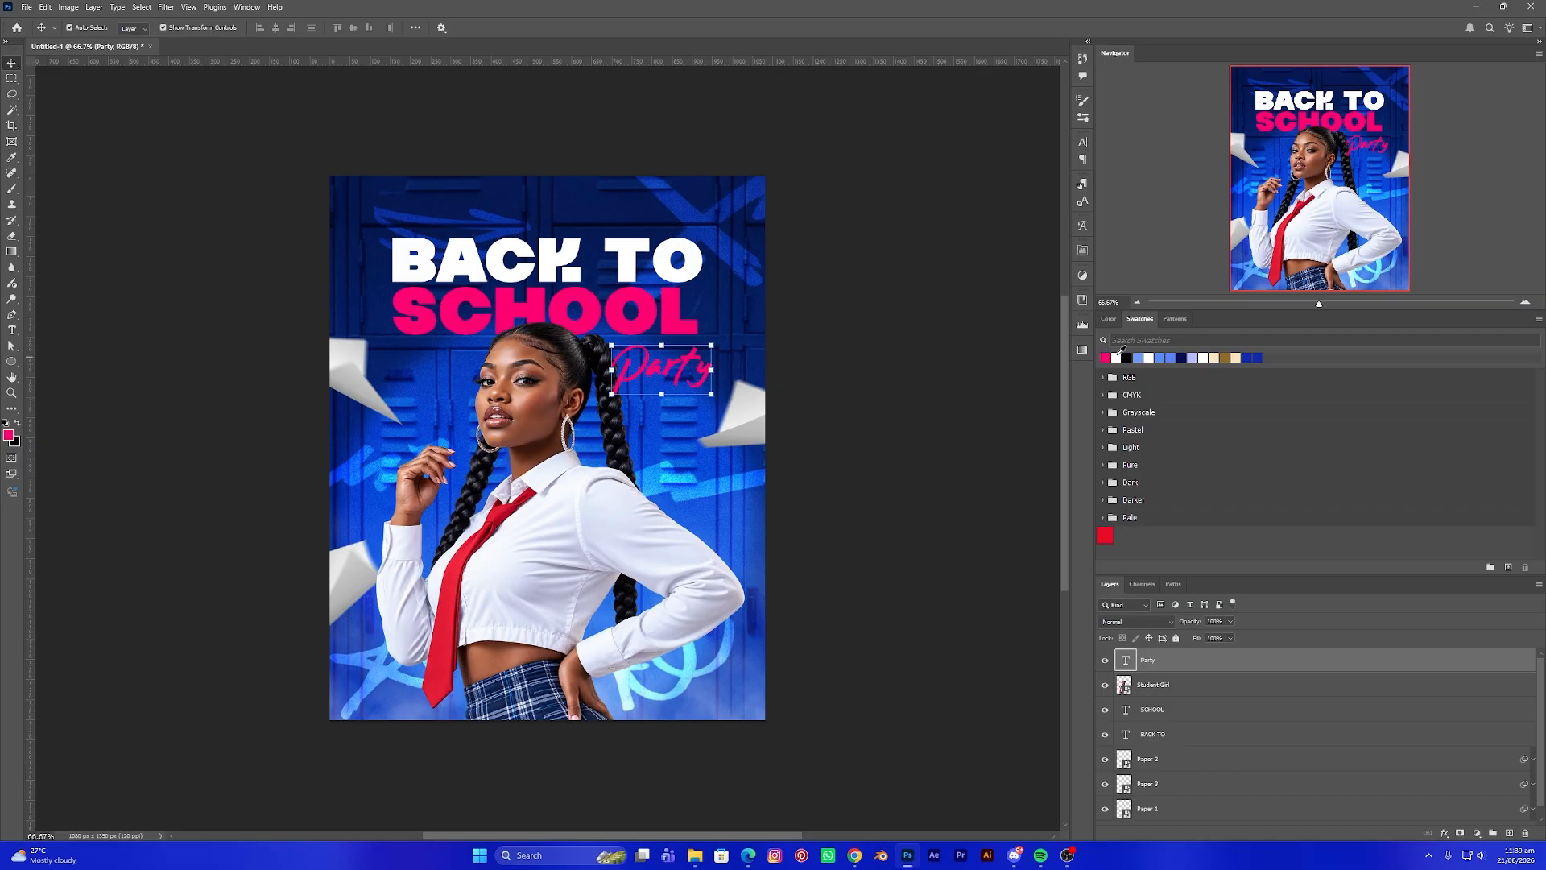
click(1117, 355)
drag(673, 351, 685, 318)
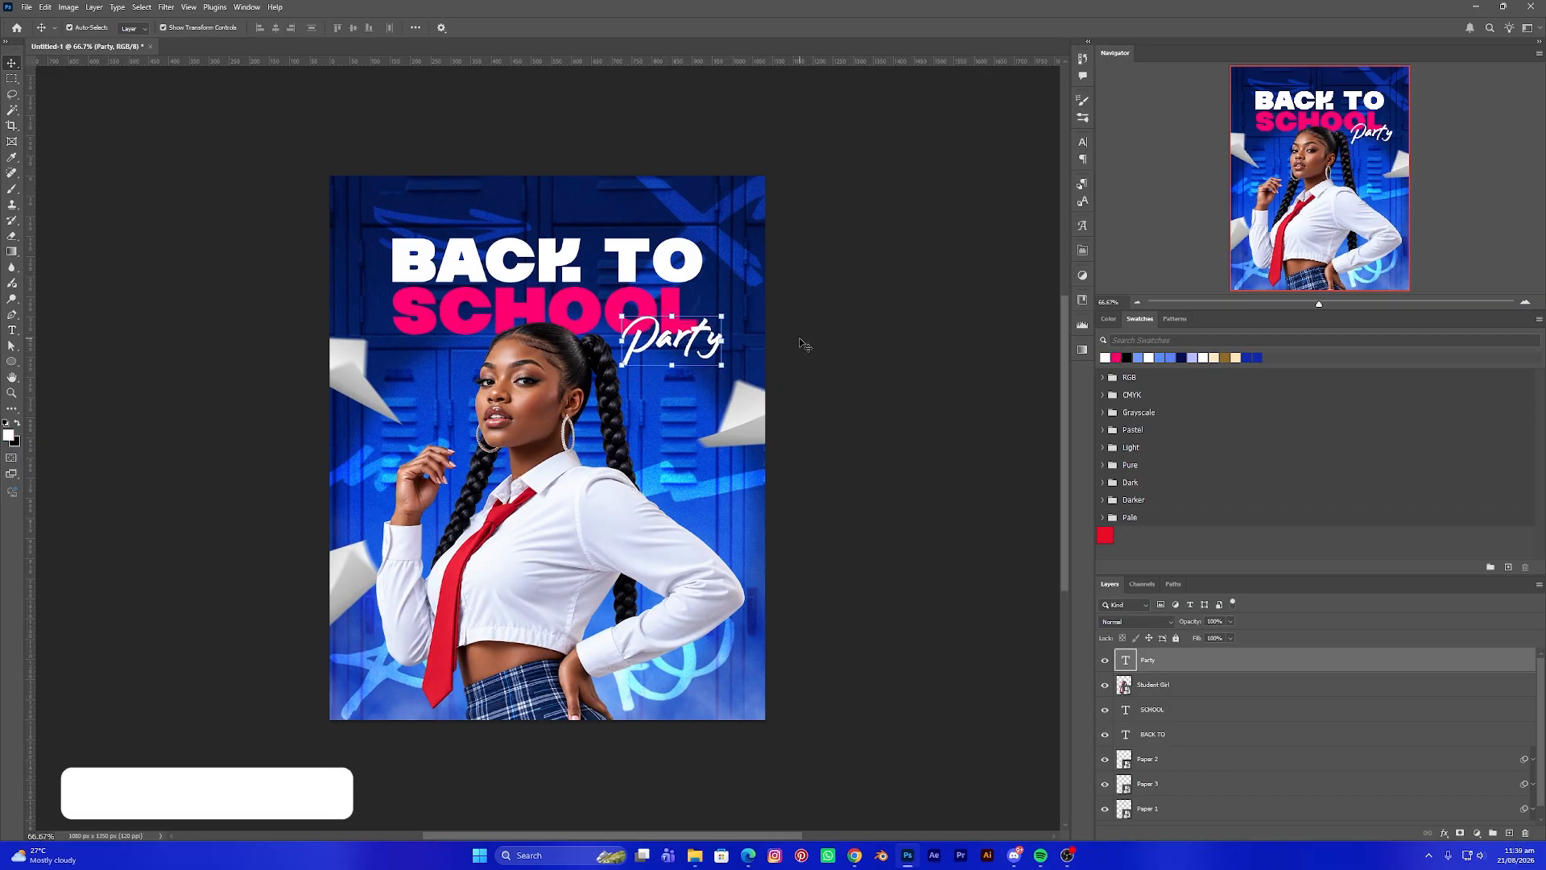
Recolour the "BACK TO" text pink and the "SCHOOL" text white
click(610, 314)
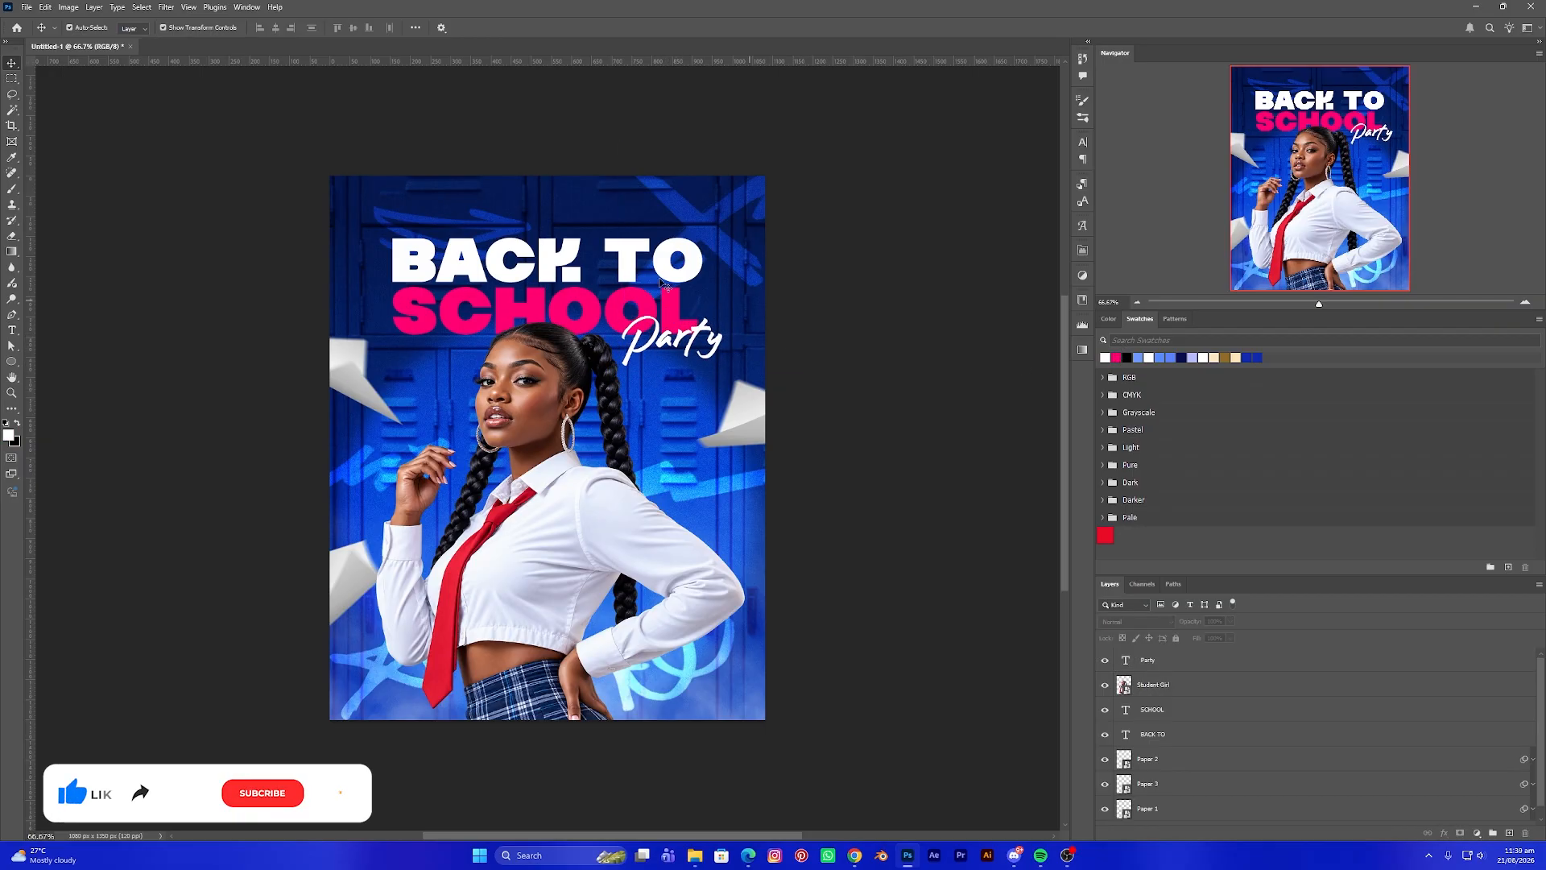
click(610, 312)
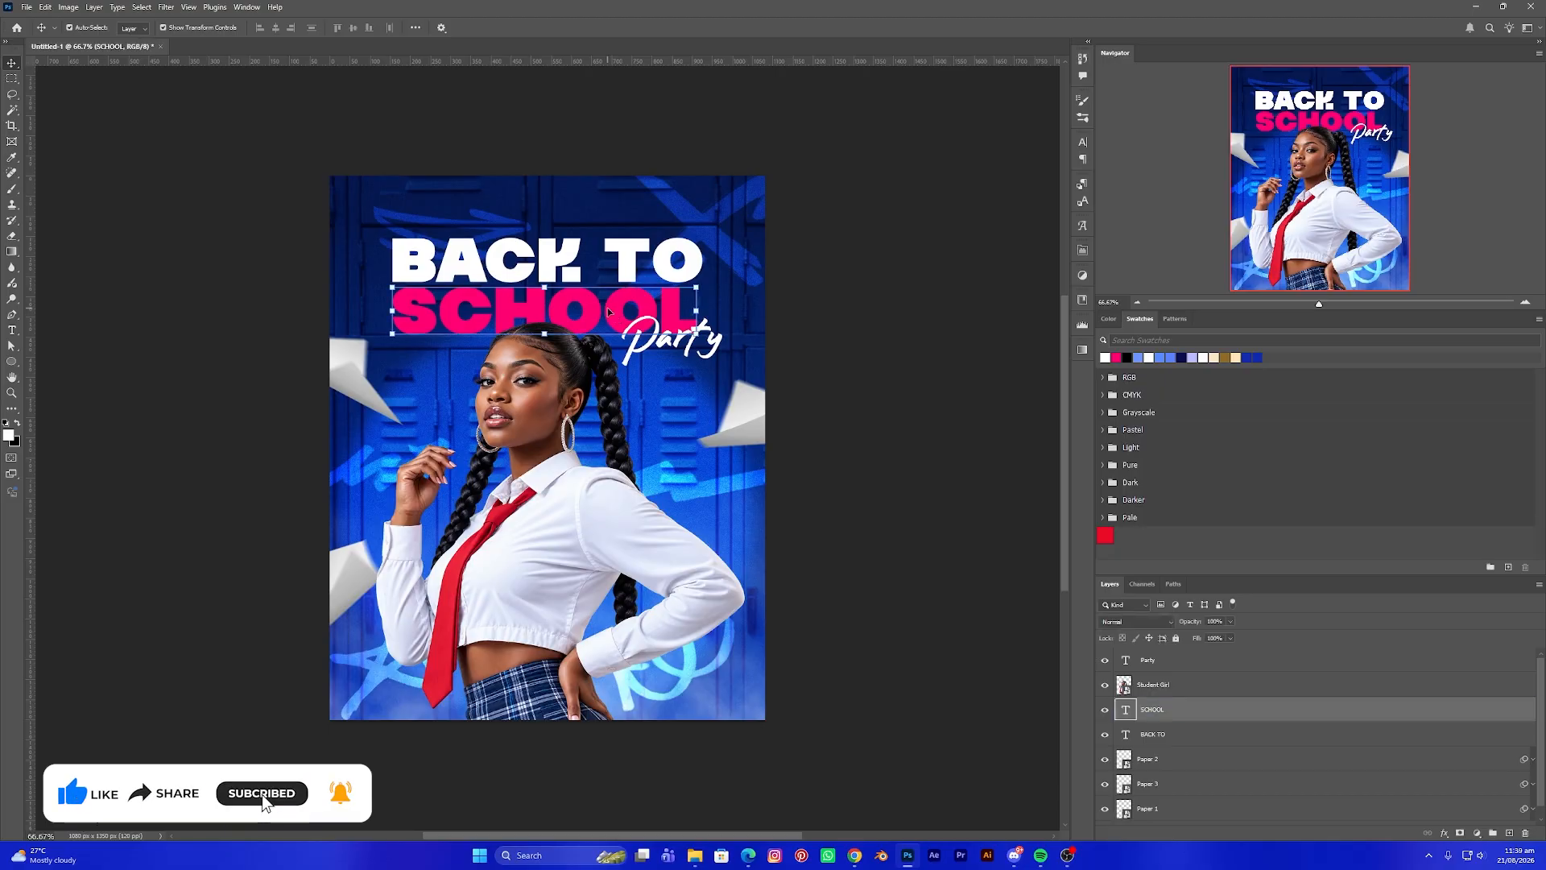
click(626, 262)
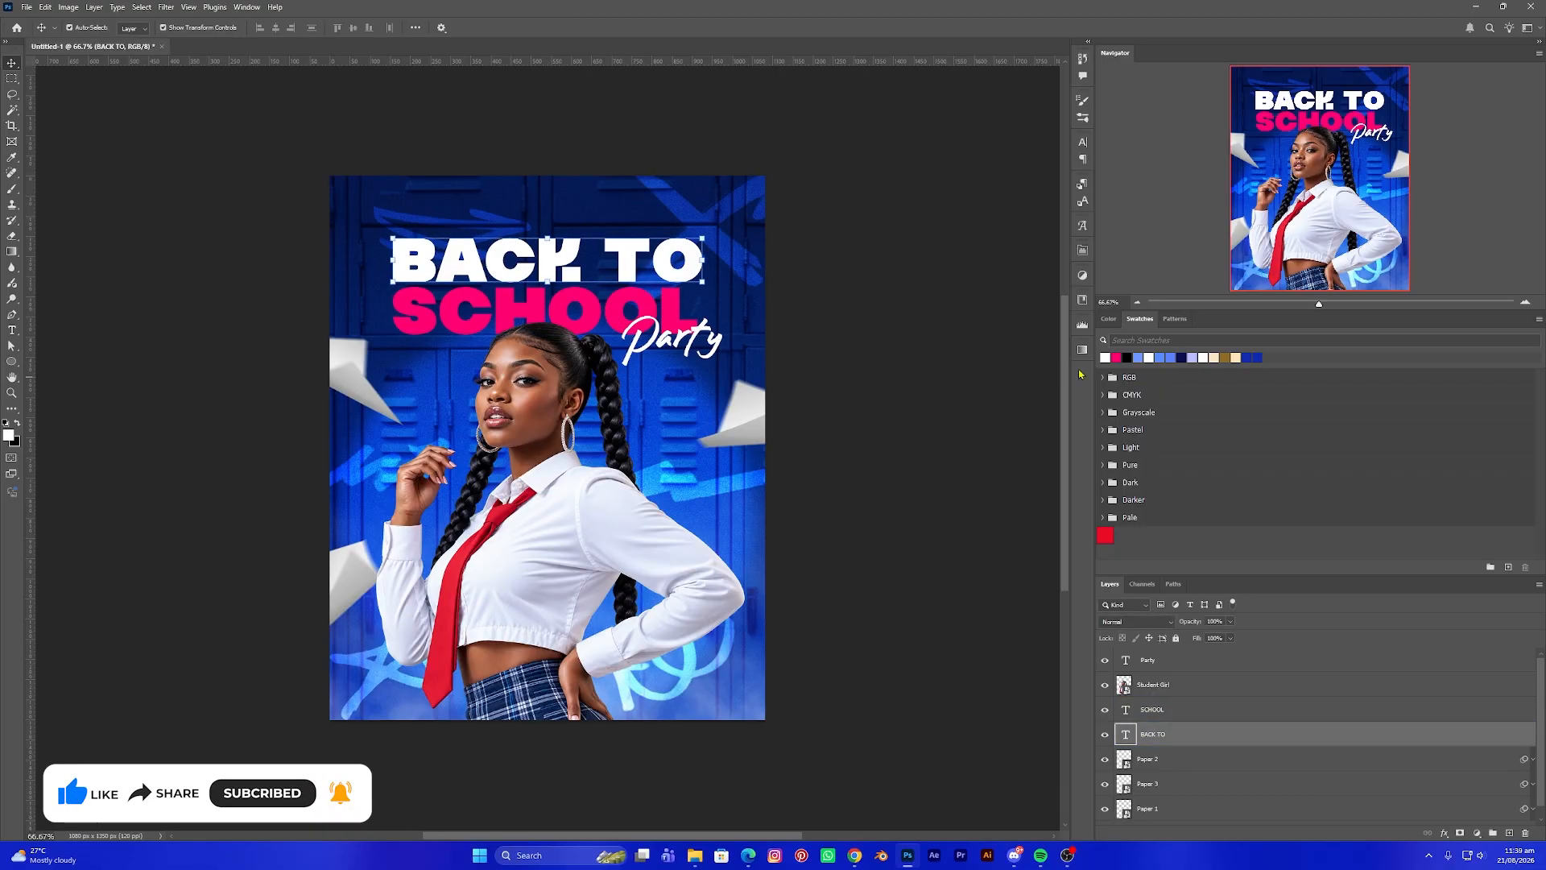
click(1116, 357)
key(alt+BackSpace)
click(671, 325)
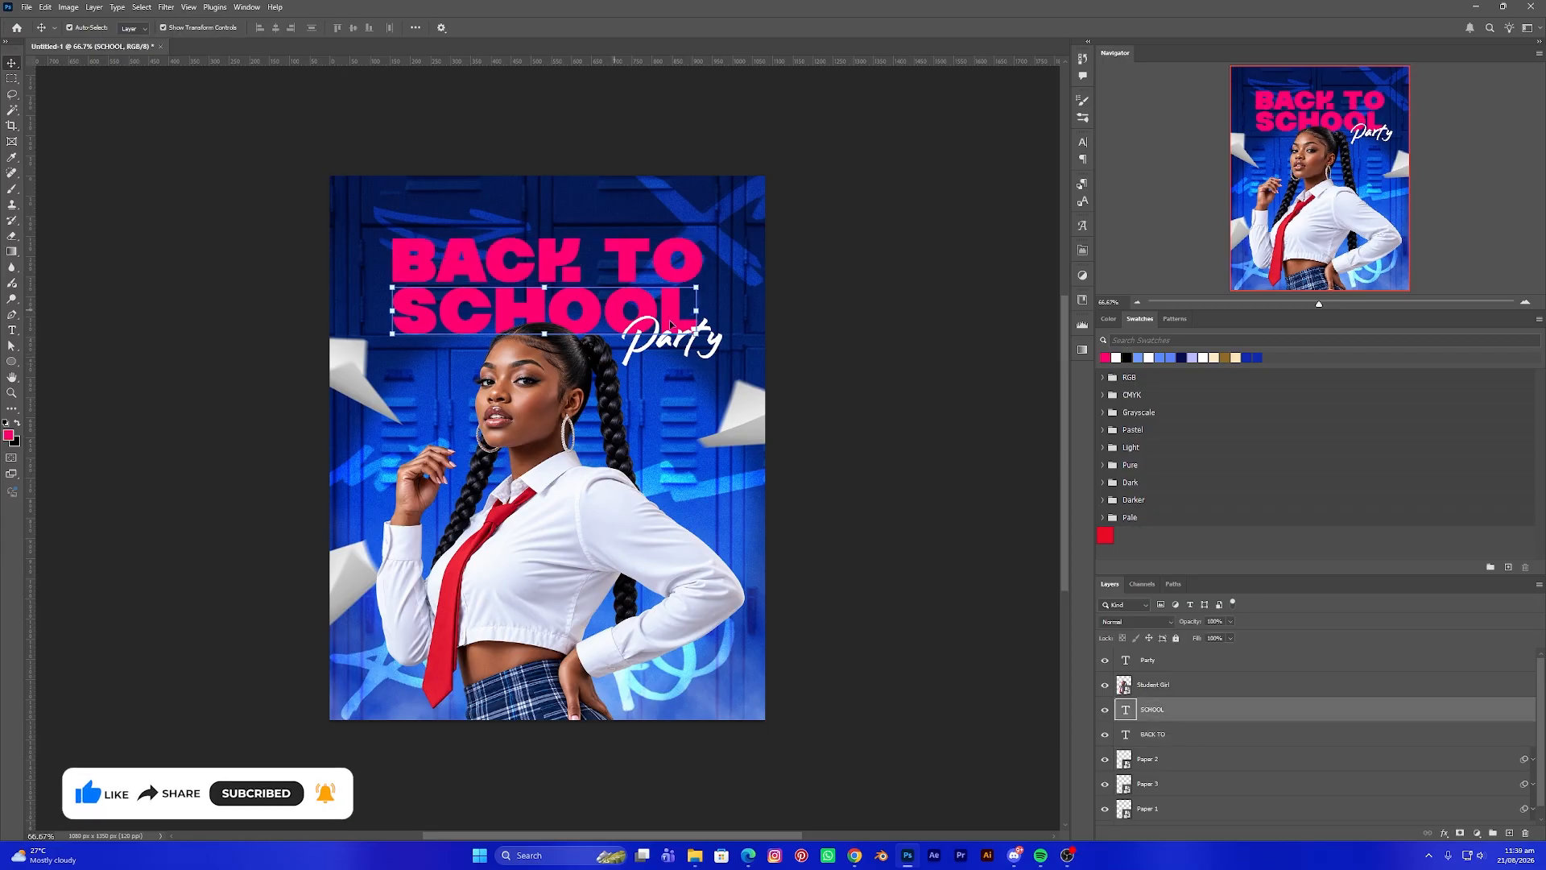
click(1116, 357)
key(alt+BackSpace)
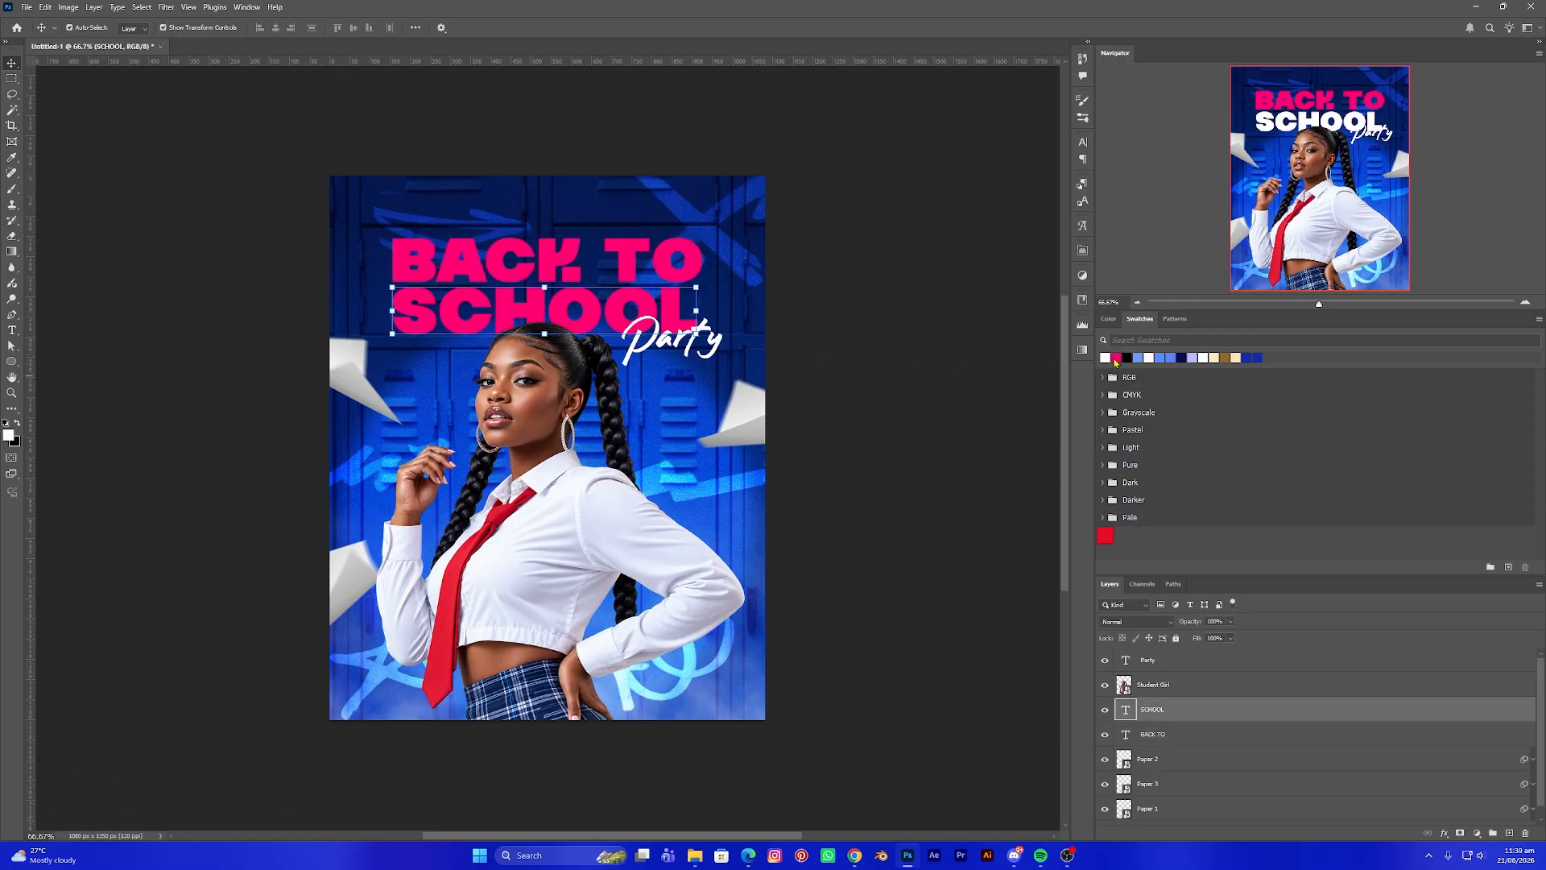
Recolour "Party" pink, scale it to about 85% with a slight upward tilt and set it over the end of "SCHOOL"
click(674, 342)
click(1116, 357)
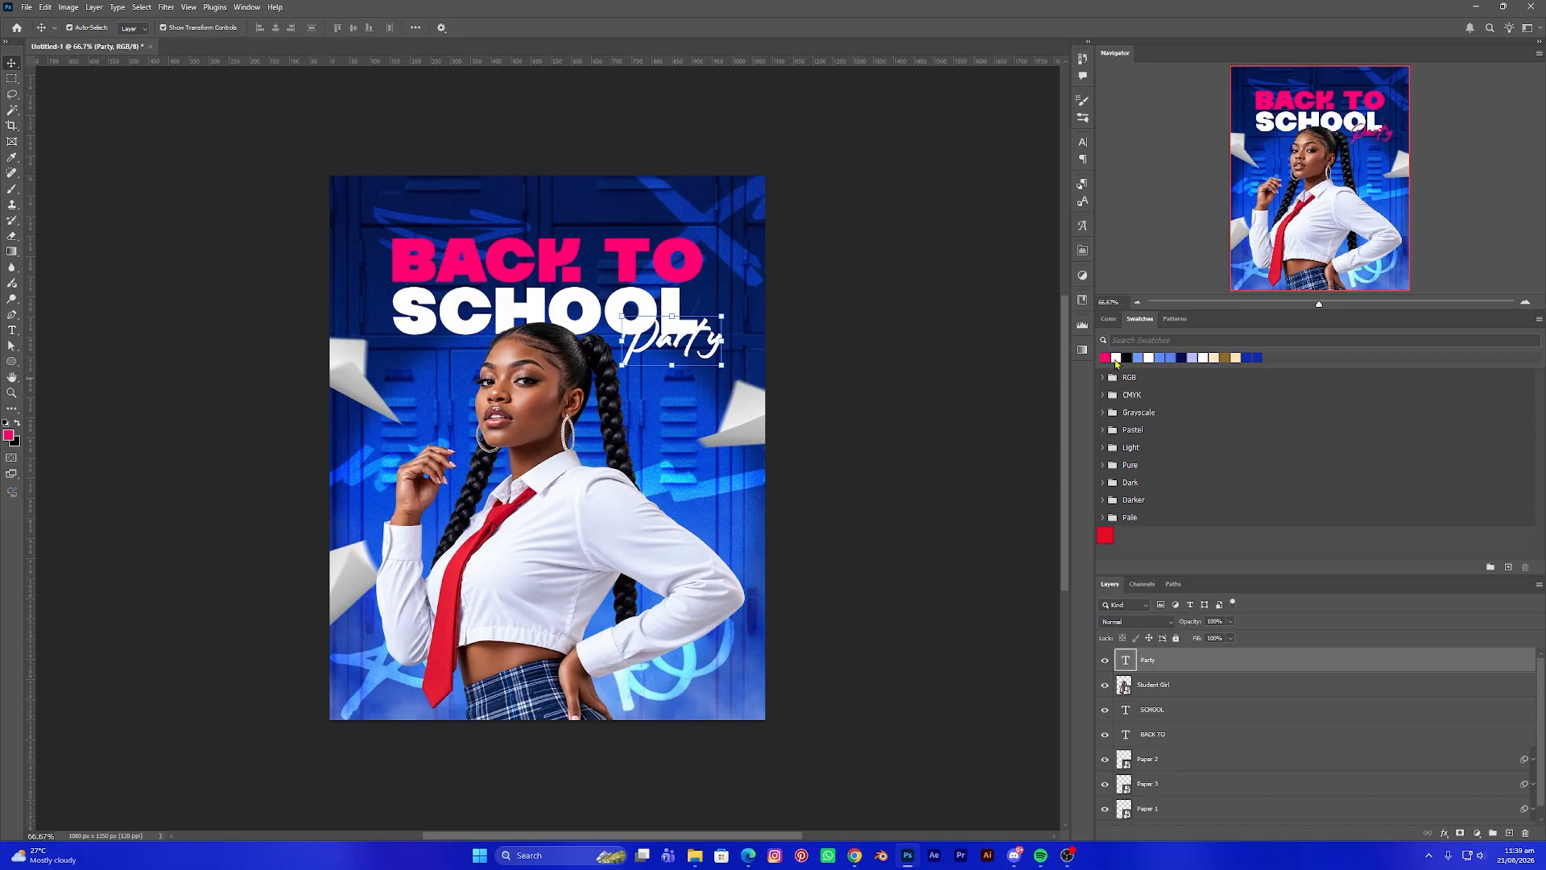
key(alt+BackSpace)
drag(722, 369, 673, 338)
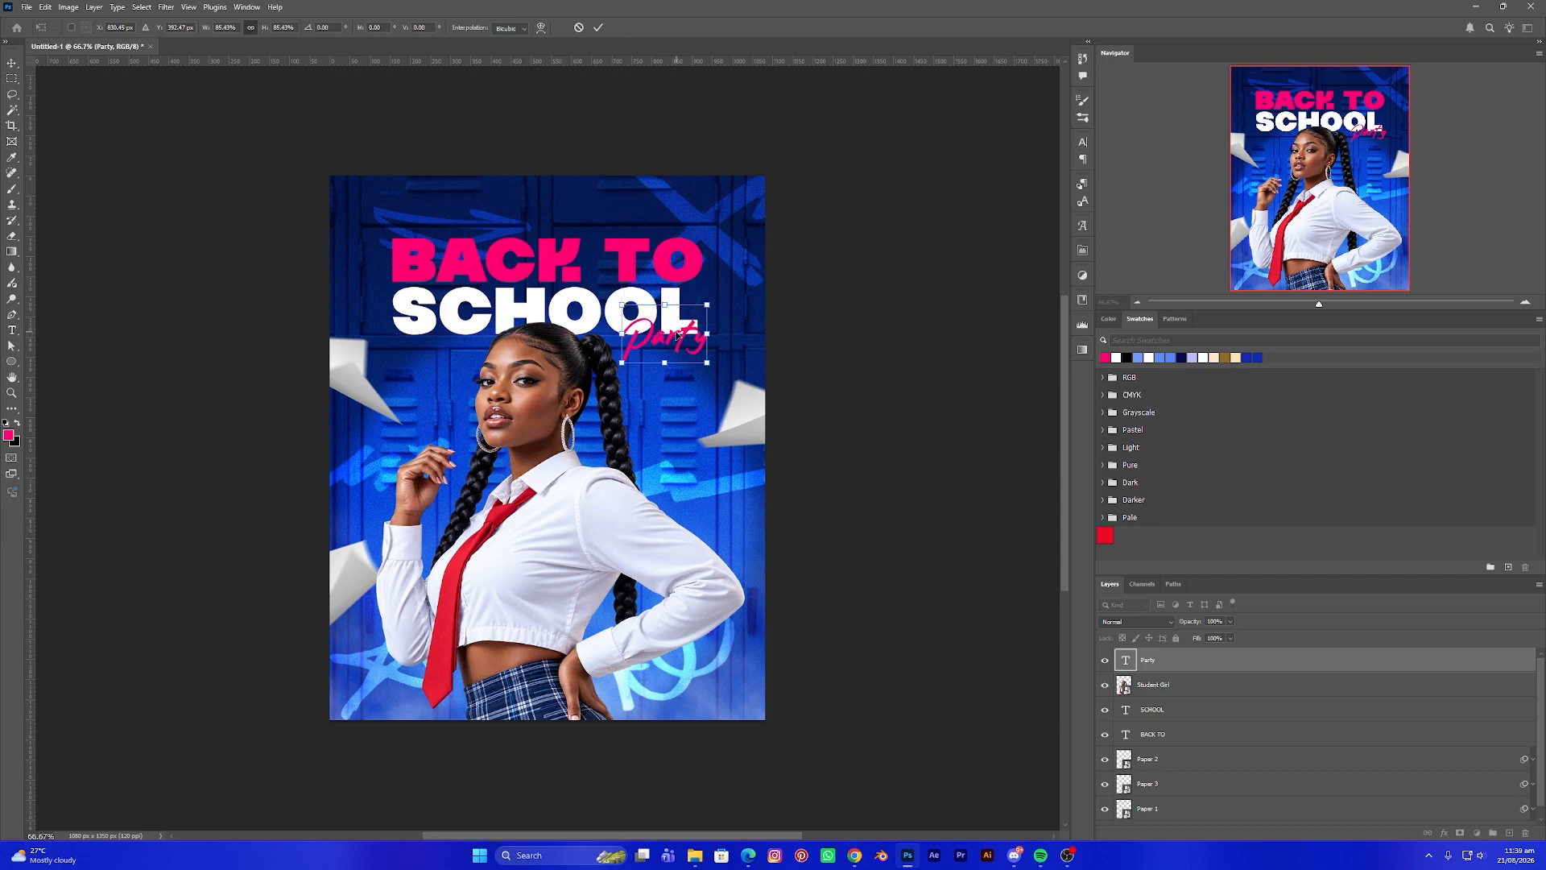
key(Return)
click(831, 338)
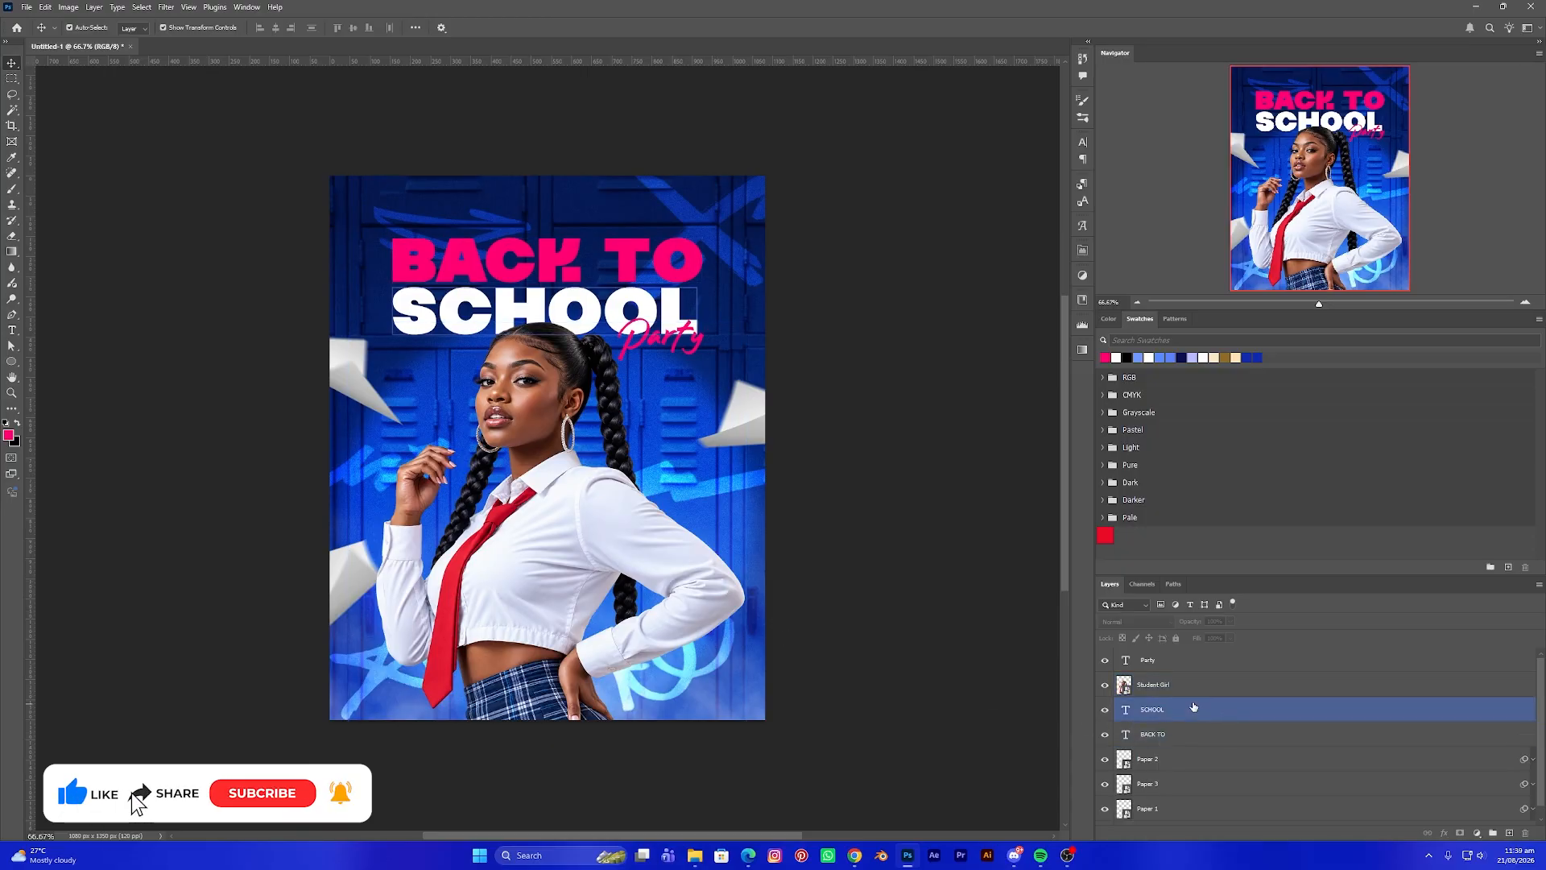
Create a new empty layer directly above the Student Girl layer
click(1203, 743)
scroll(1204, 743, down, 1)
click(1179, 750)
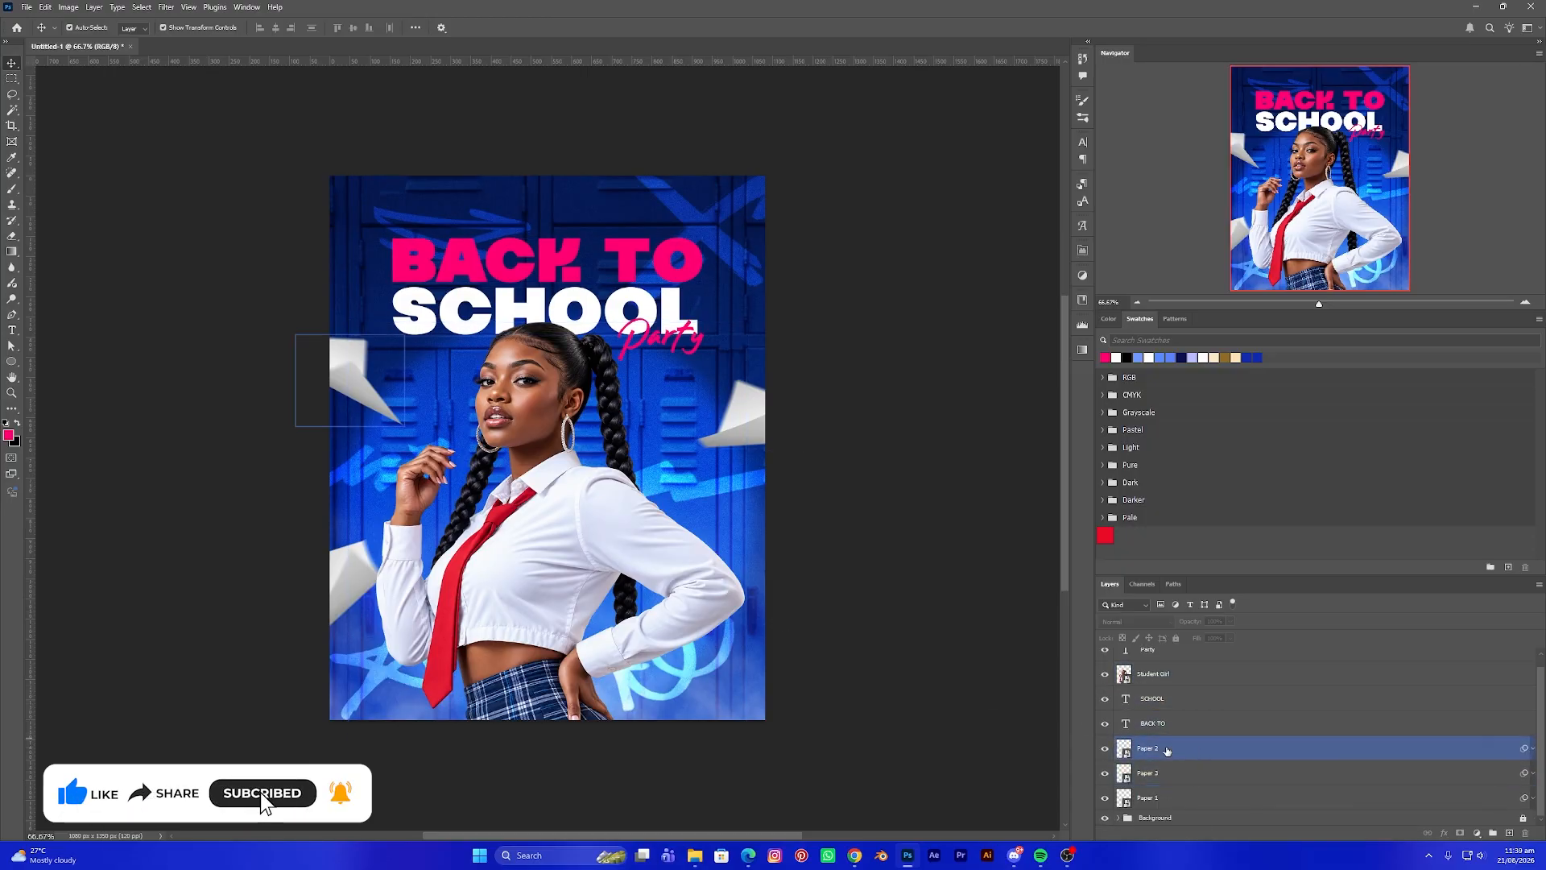
scroll(1187, 695, up, 1)
click(1192, 694)
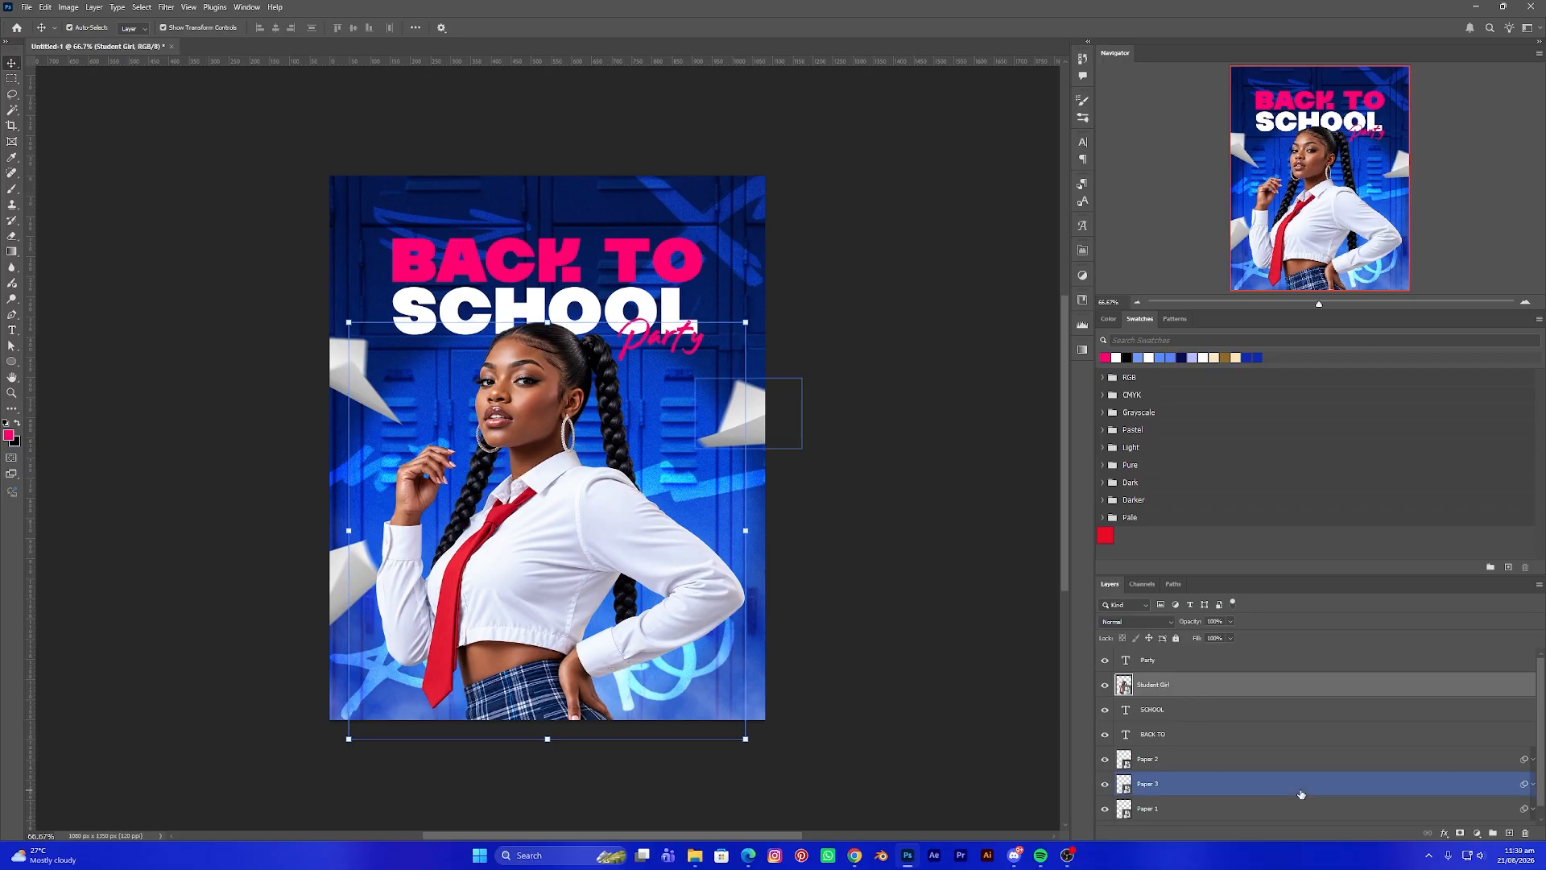
click(1509, 833)
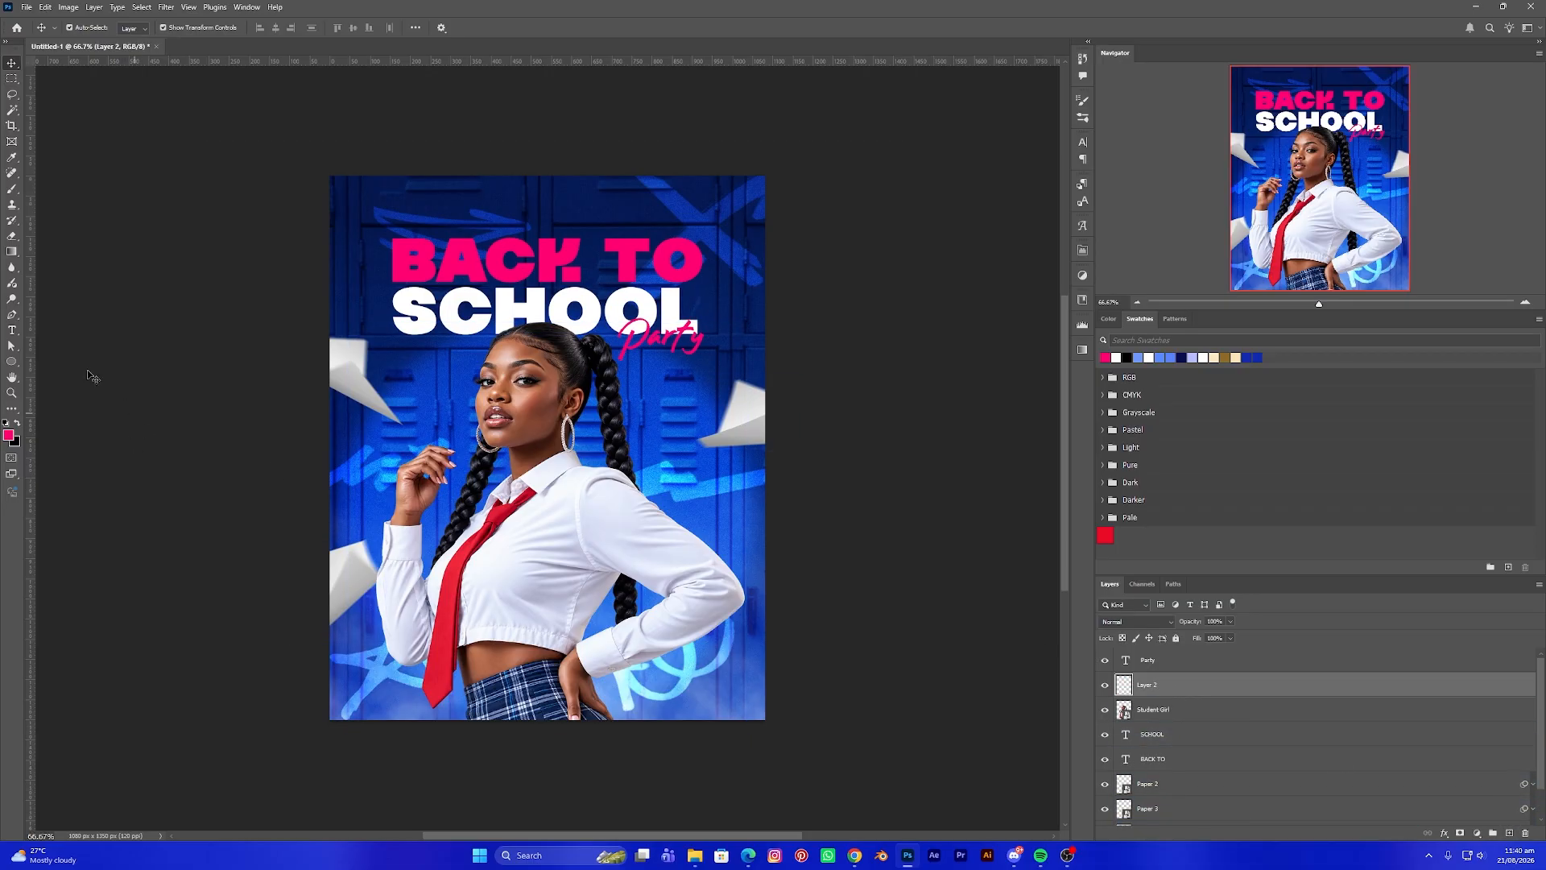
Choose the Foreground to Transparent preset for the Gradient tool and set the foreground colour to dark navy 081939
click(13, 252)
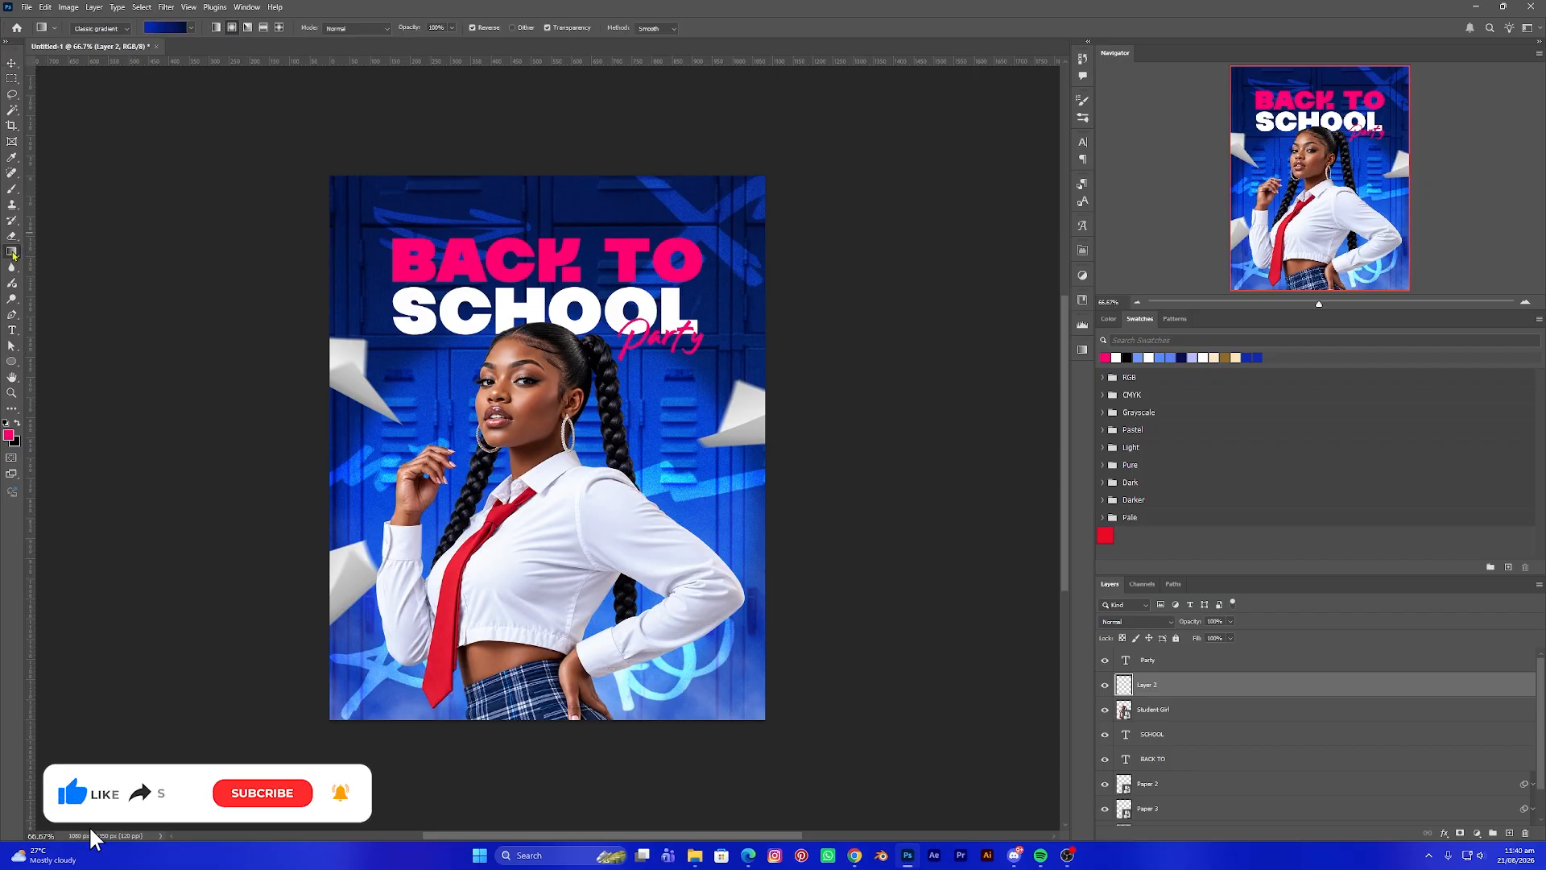
click(155, 30)
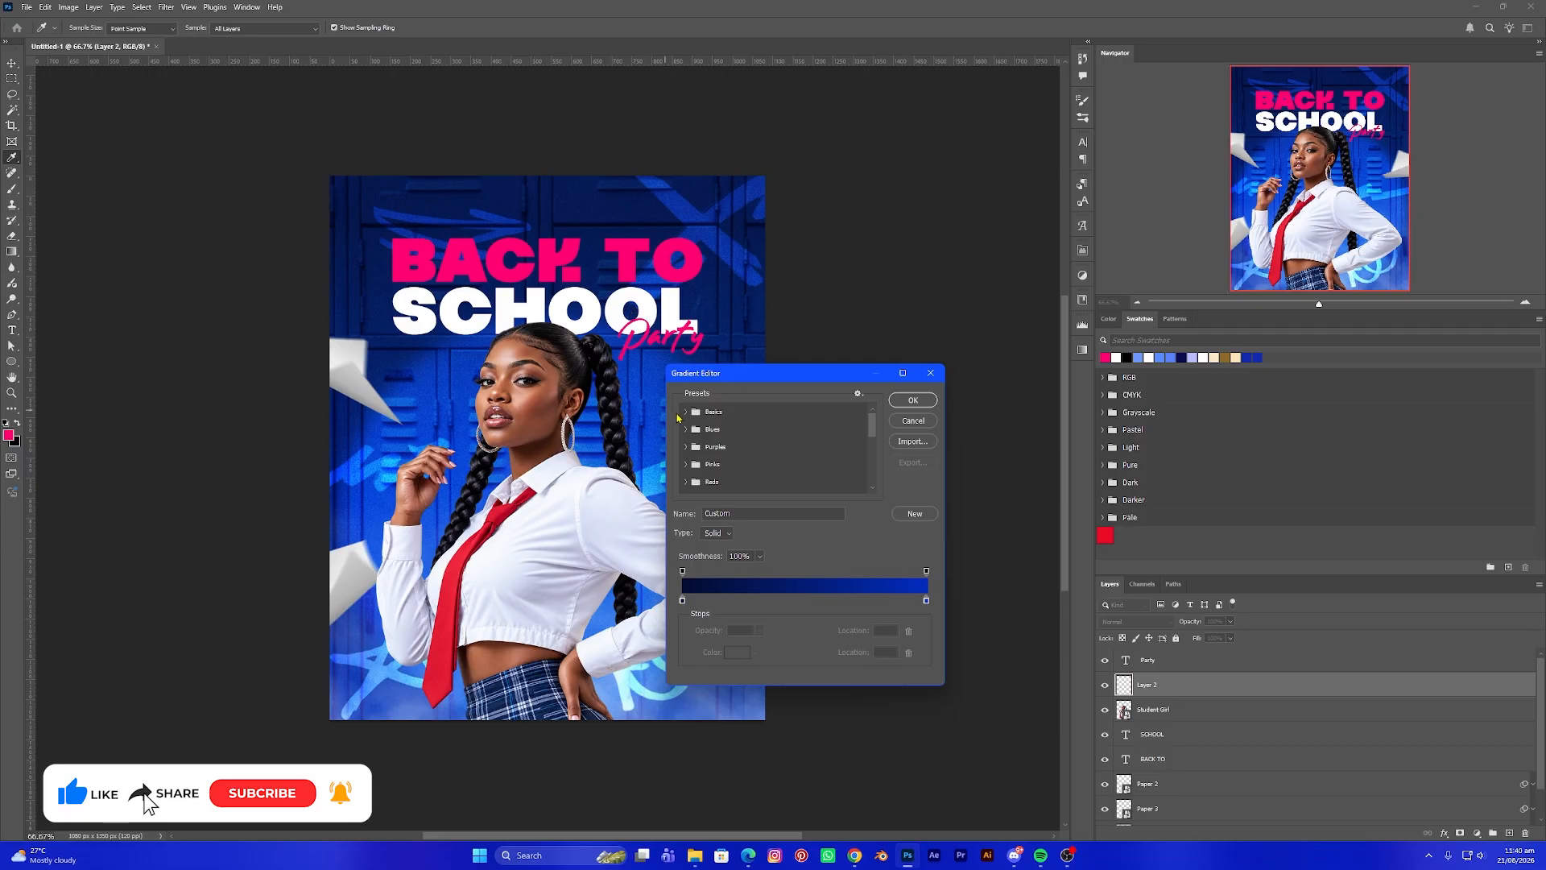
click(686, 412)
click(719, 432)
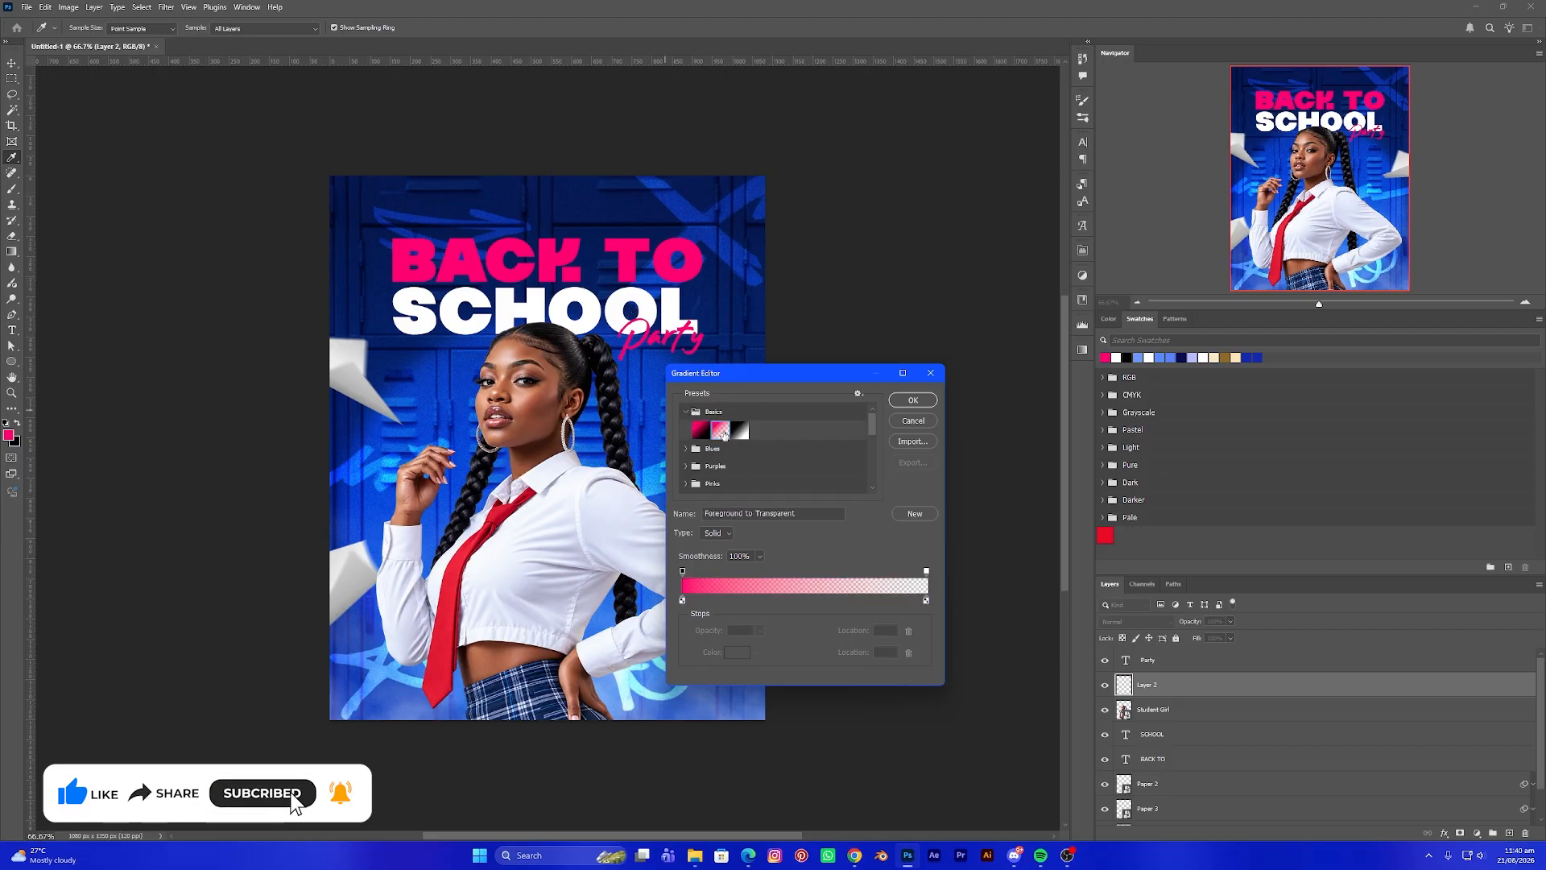
click(912, 400)
click(10, 434)
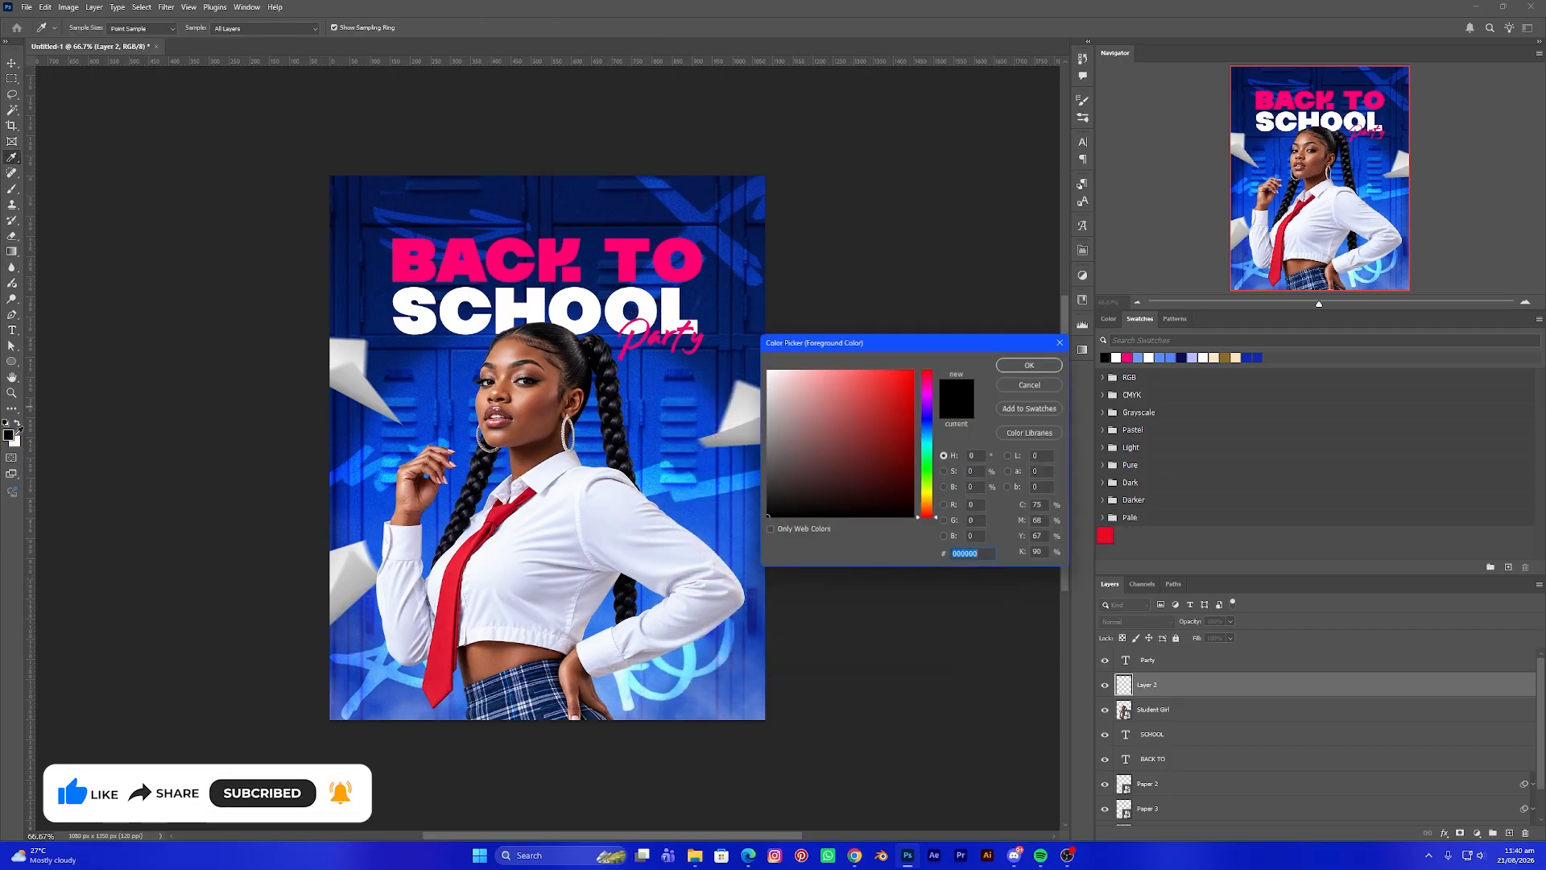
click(381, 275)
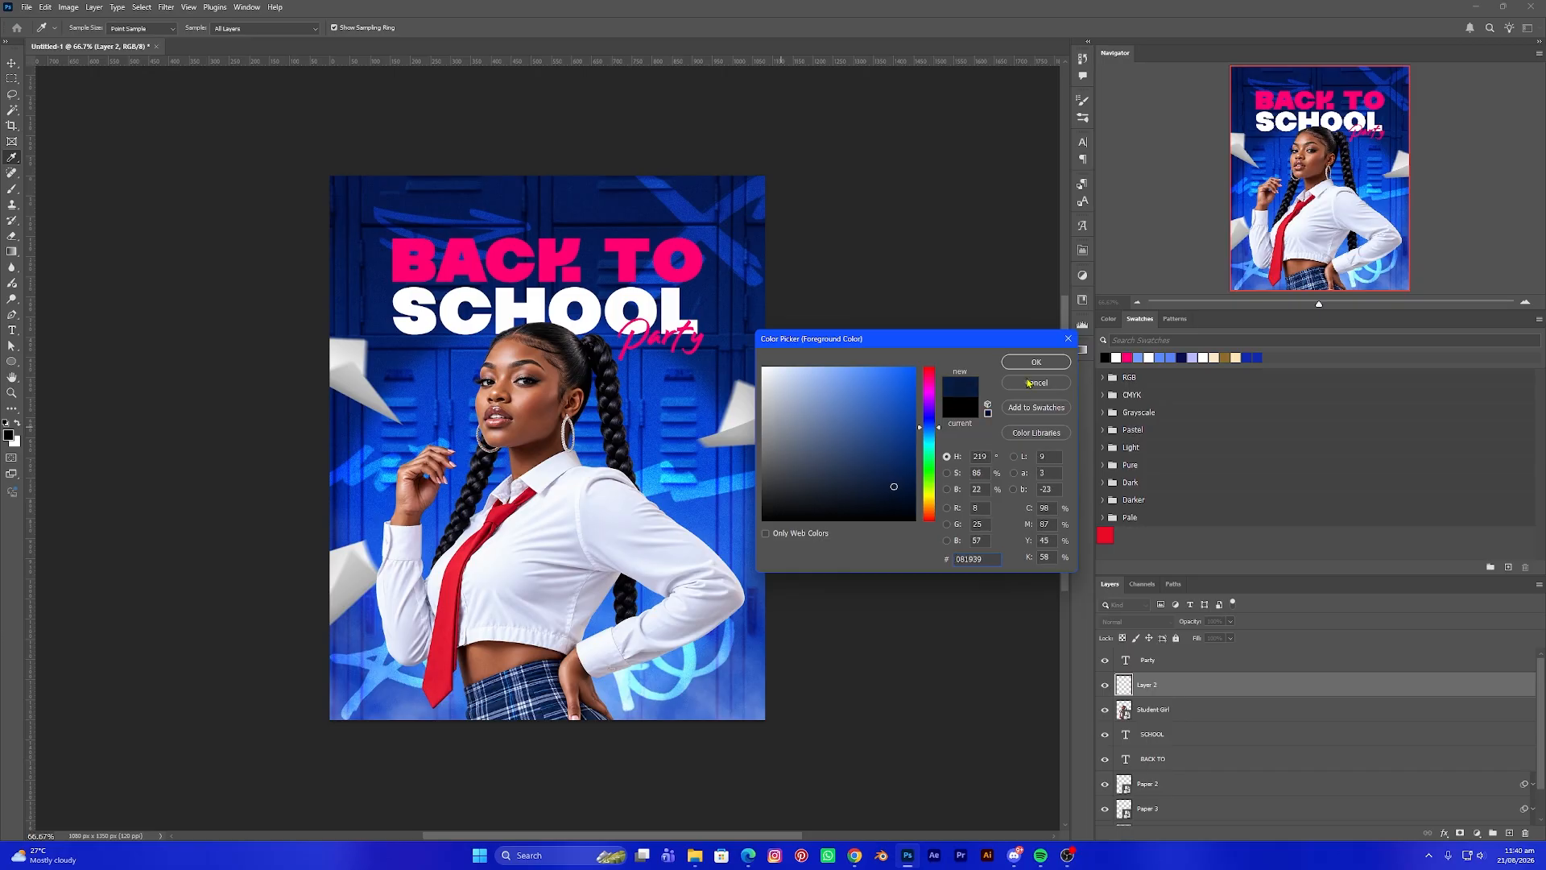
click(1033, 363)
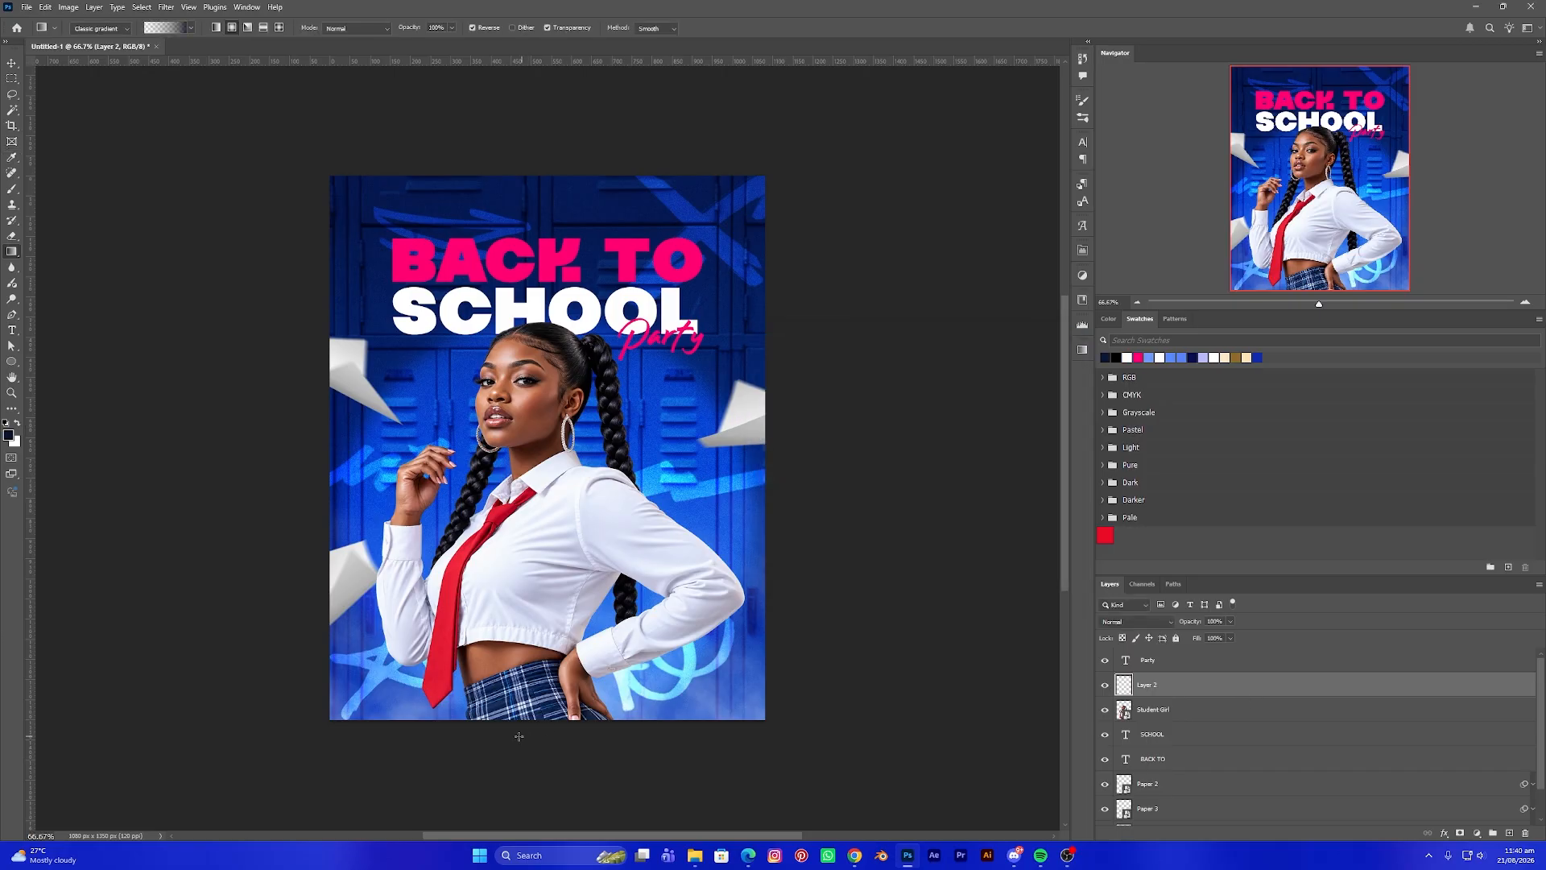
Undo the first gradient try, turn off Reverse and draw linear navy fades upward from the flyer's bottom edge over the student
drag(548, 623, 521, 495)
key(ctrl+z)
click(473, 27)
drag(533, 727, 535, 543)
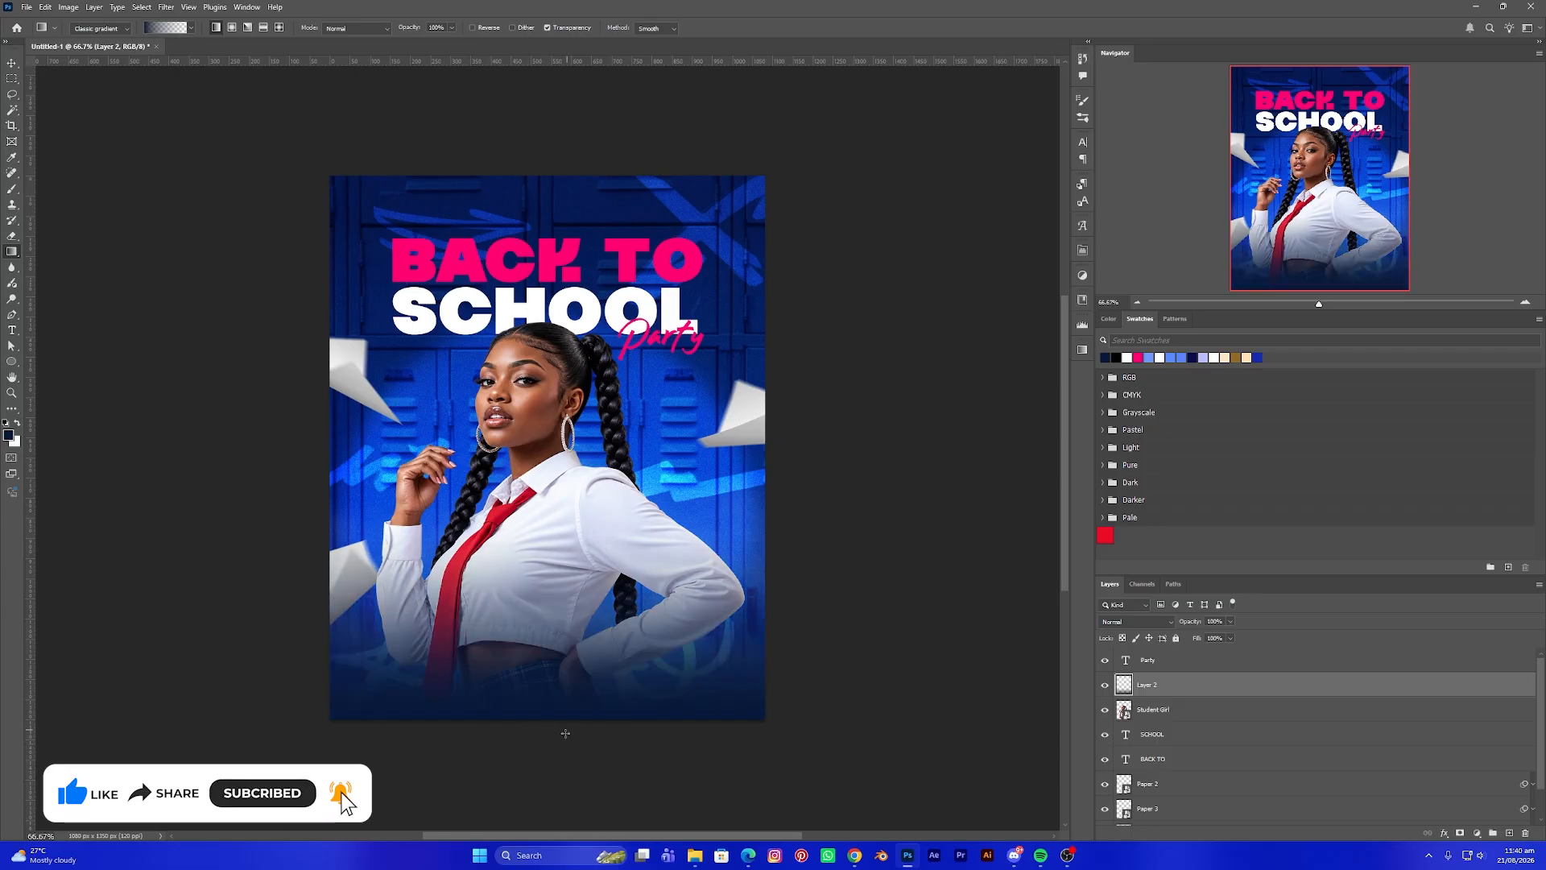
drag(539, 711, 538, 486)
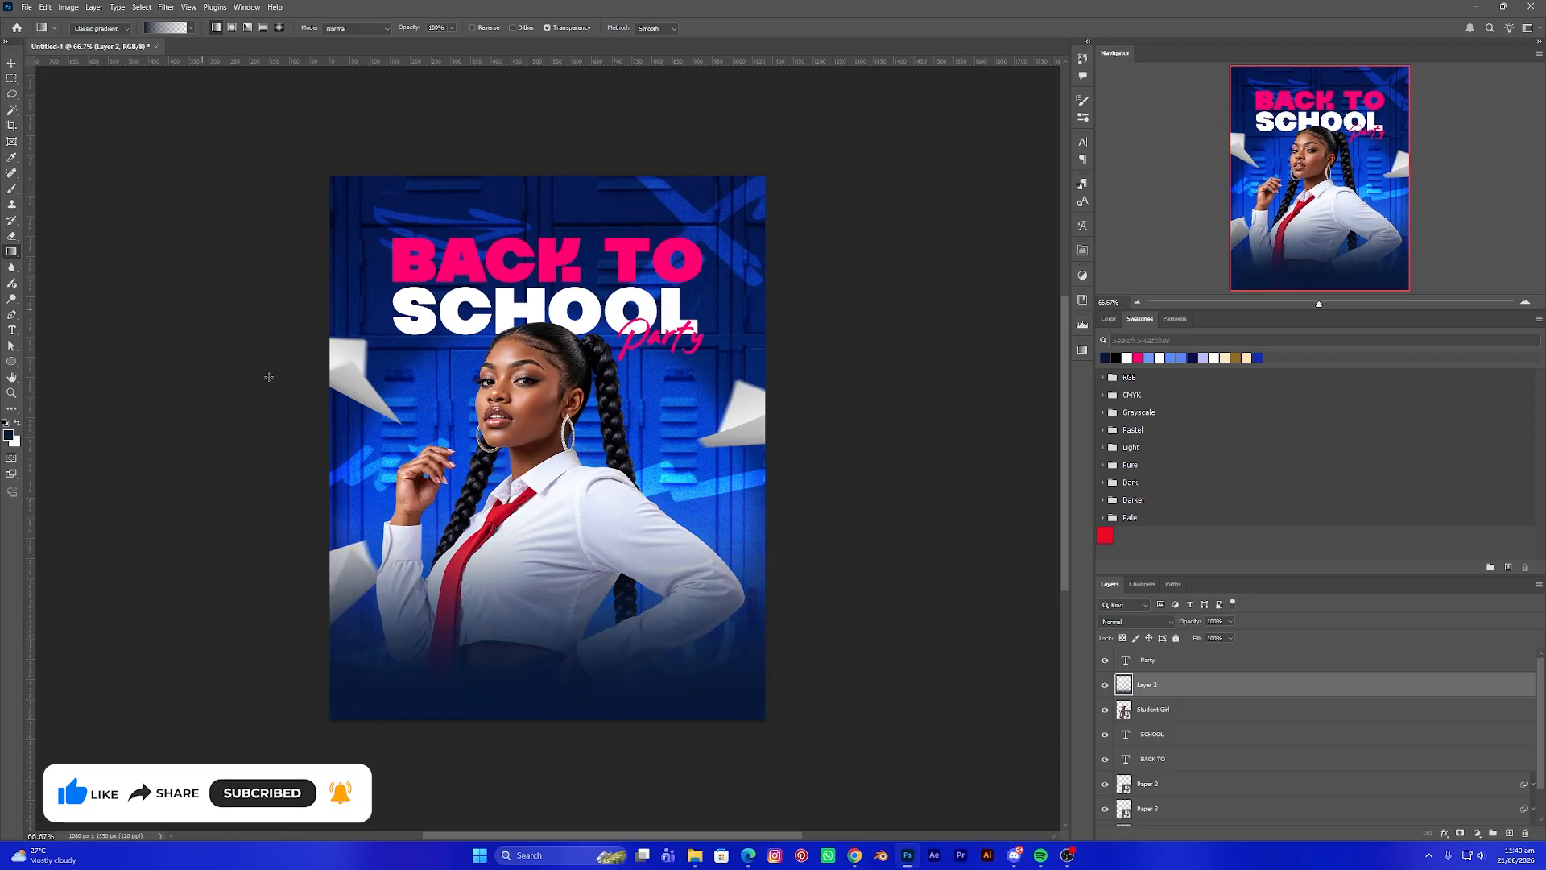
Stretch the navy gradient layer vertically to about 120%, extending past the canvas bottom, and nudge it slightly upward
key(v)
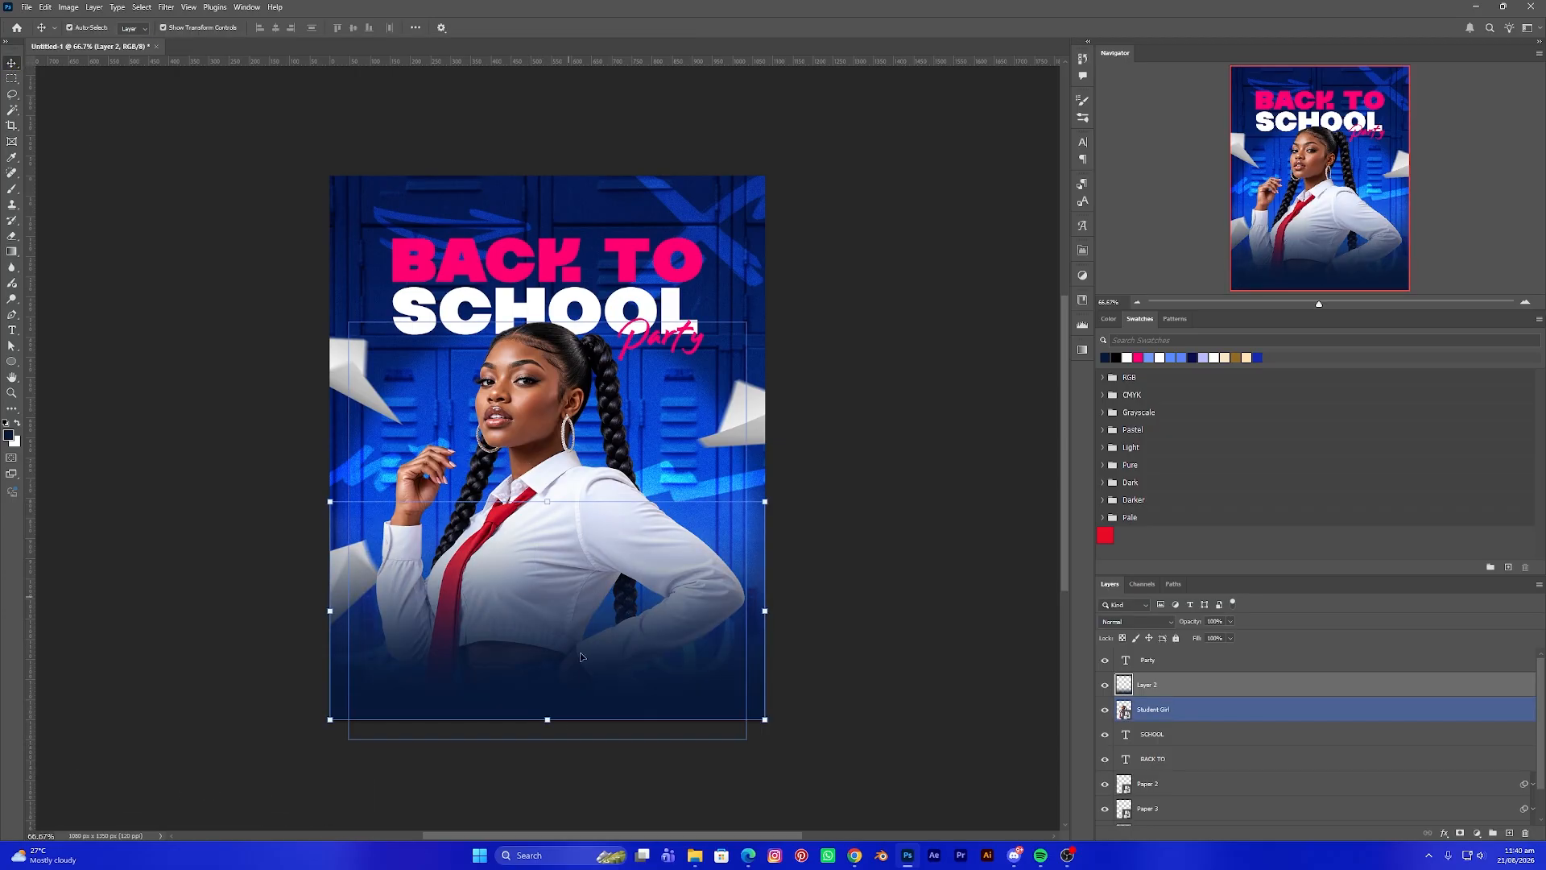
drag(547, 720, 548, 746)
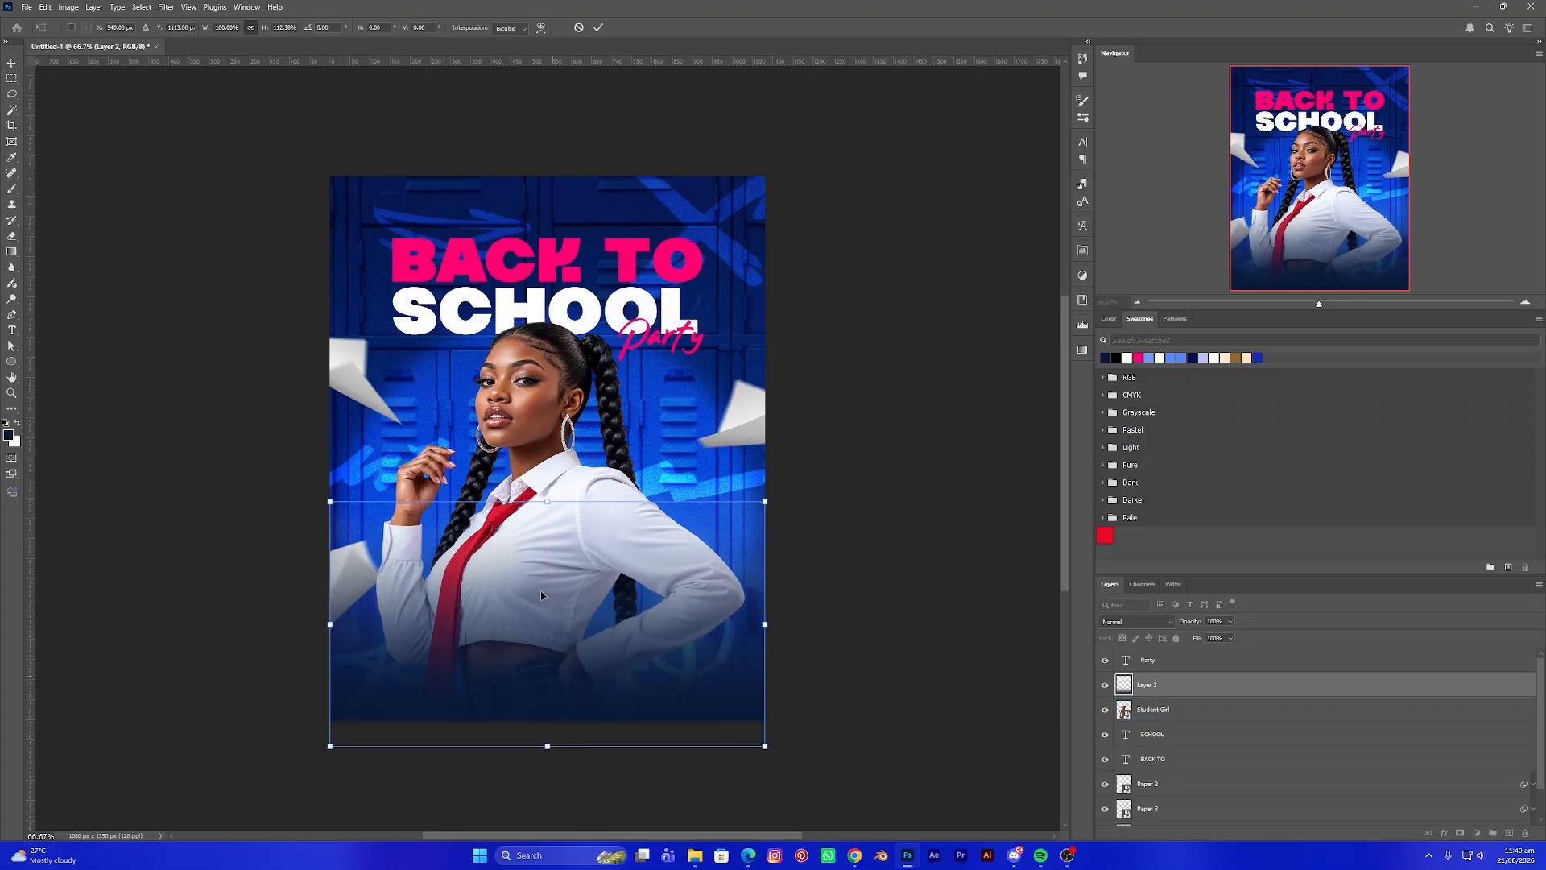
drag(547, 501, 547, 485)
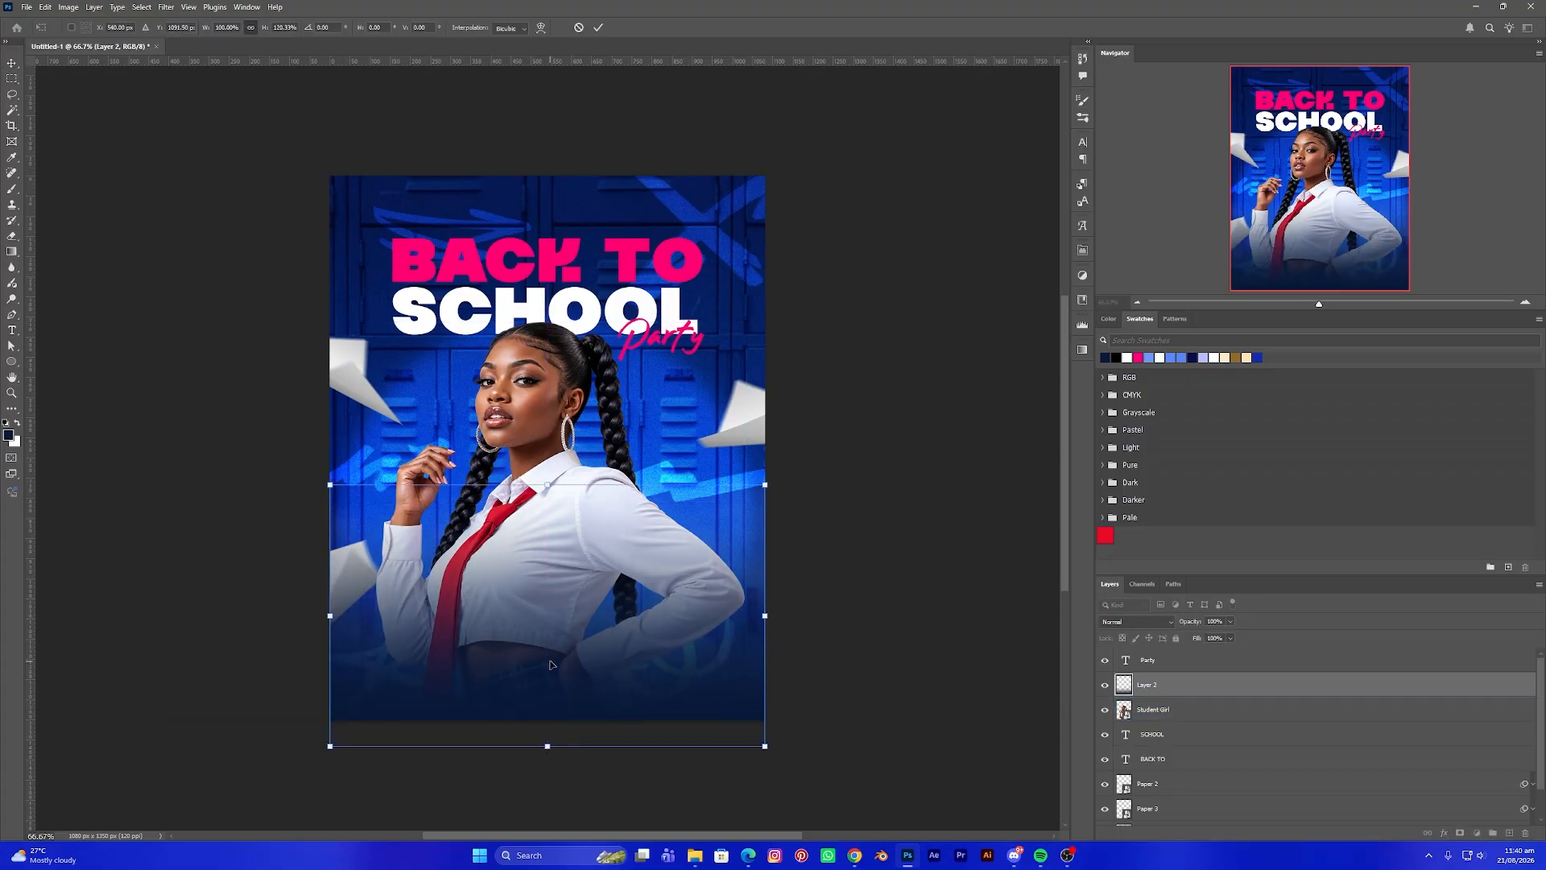
drag(551, 664, 551, 657)
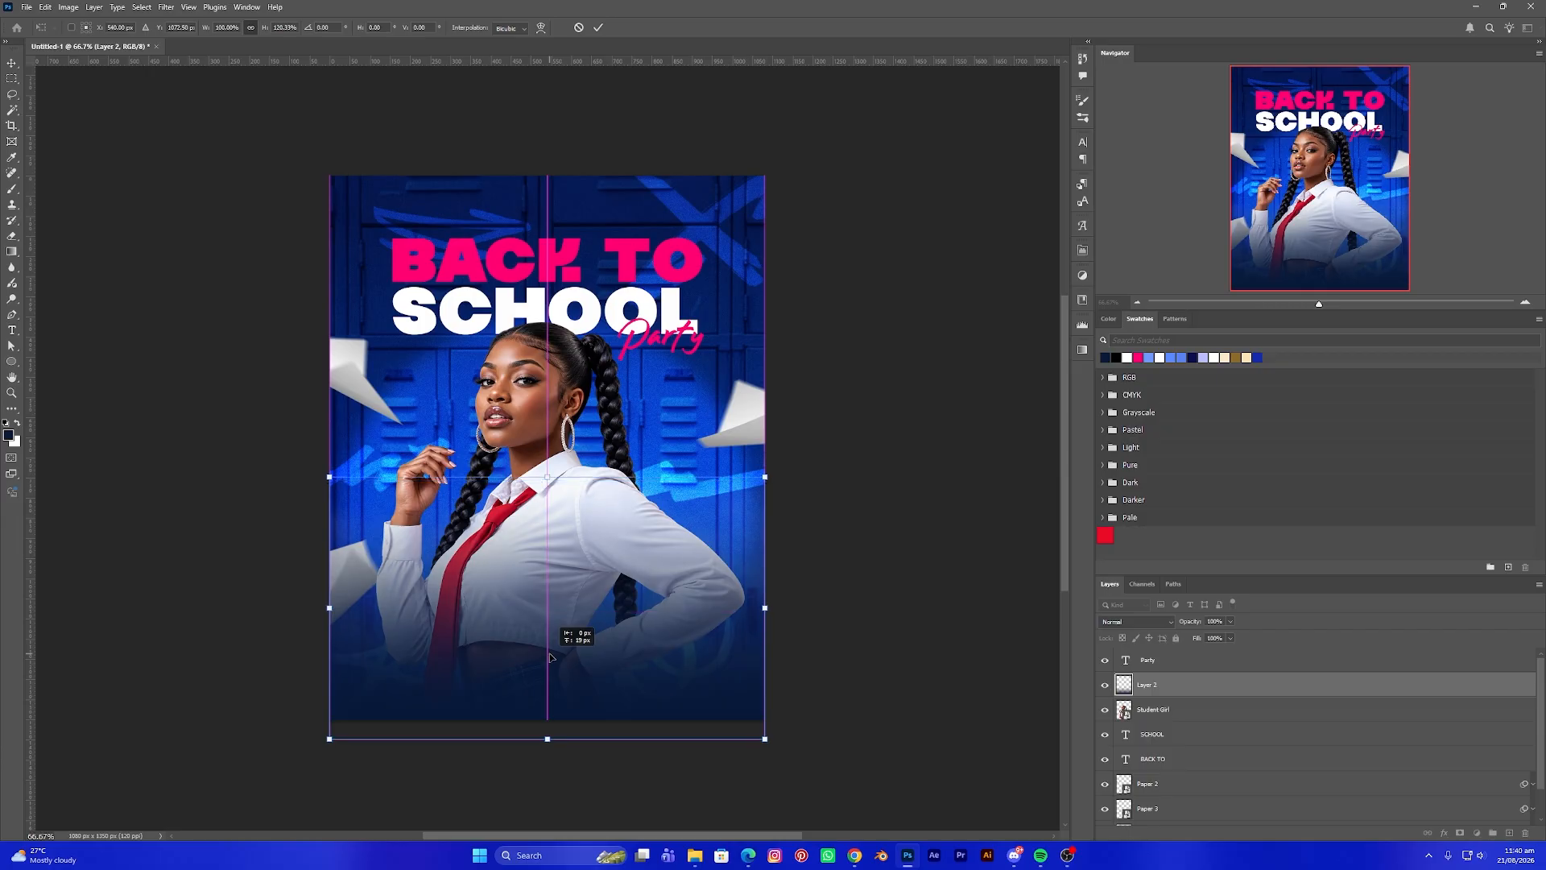
key(Return)
click(890, 664)
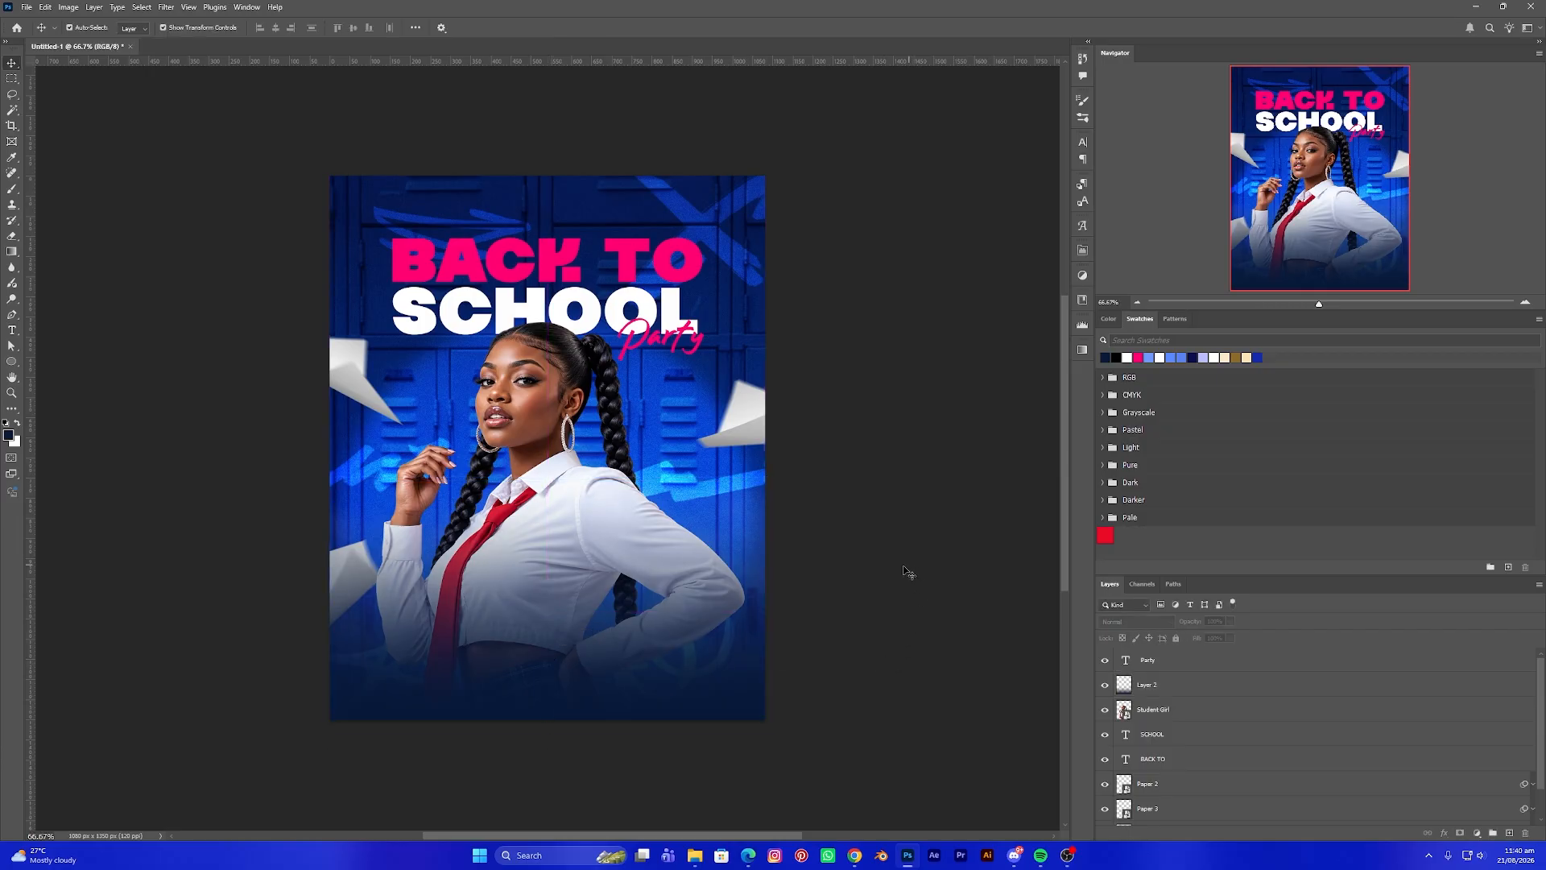
click(1172, 700)
click(1182, 693)
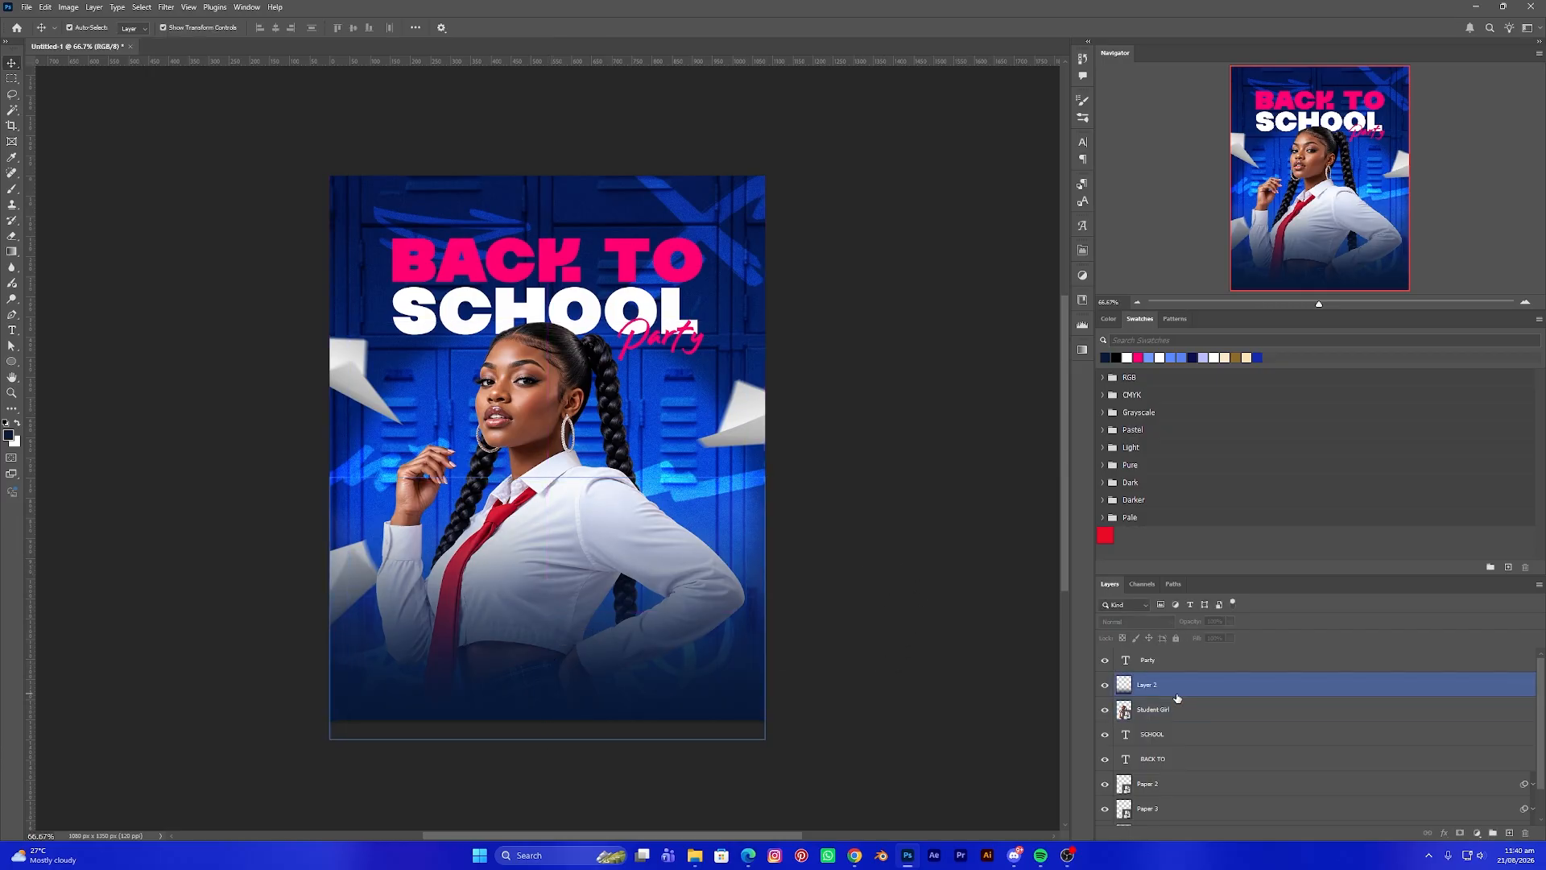
click(1182, 732)
click(1187, 707)
click(878, 673)
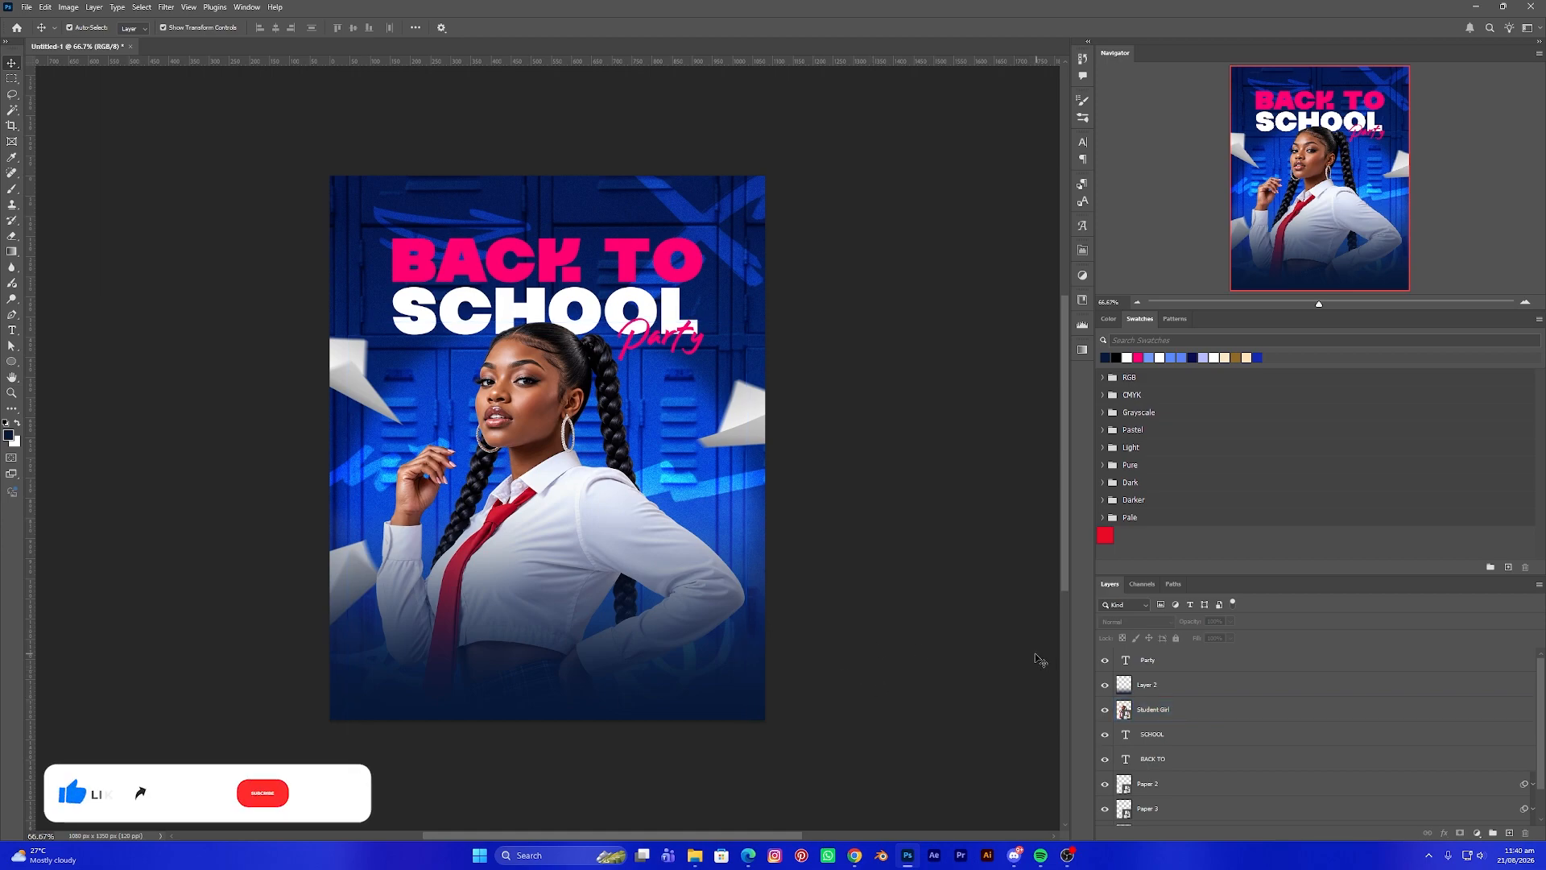
Add the white text AT THE VIP LOUNGE in a heavy Black-weight font near the flyer's bottom edge
key(t)
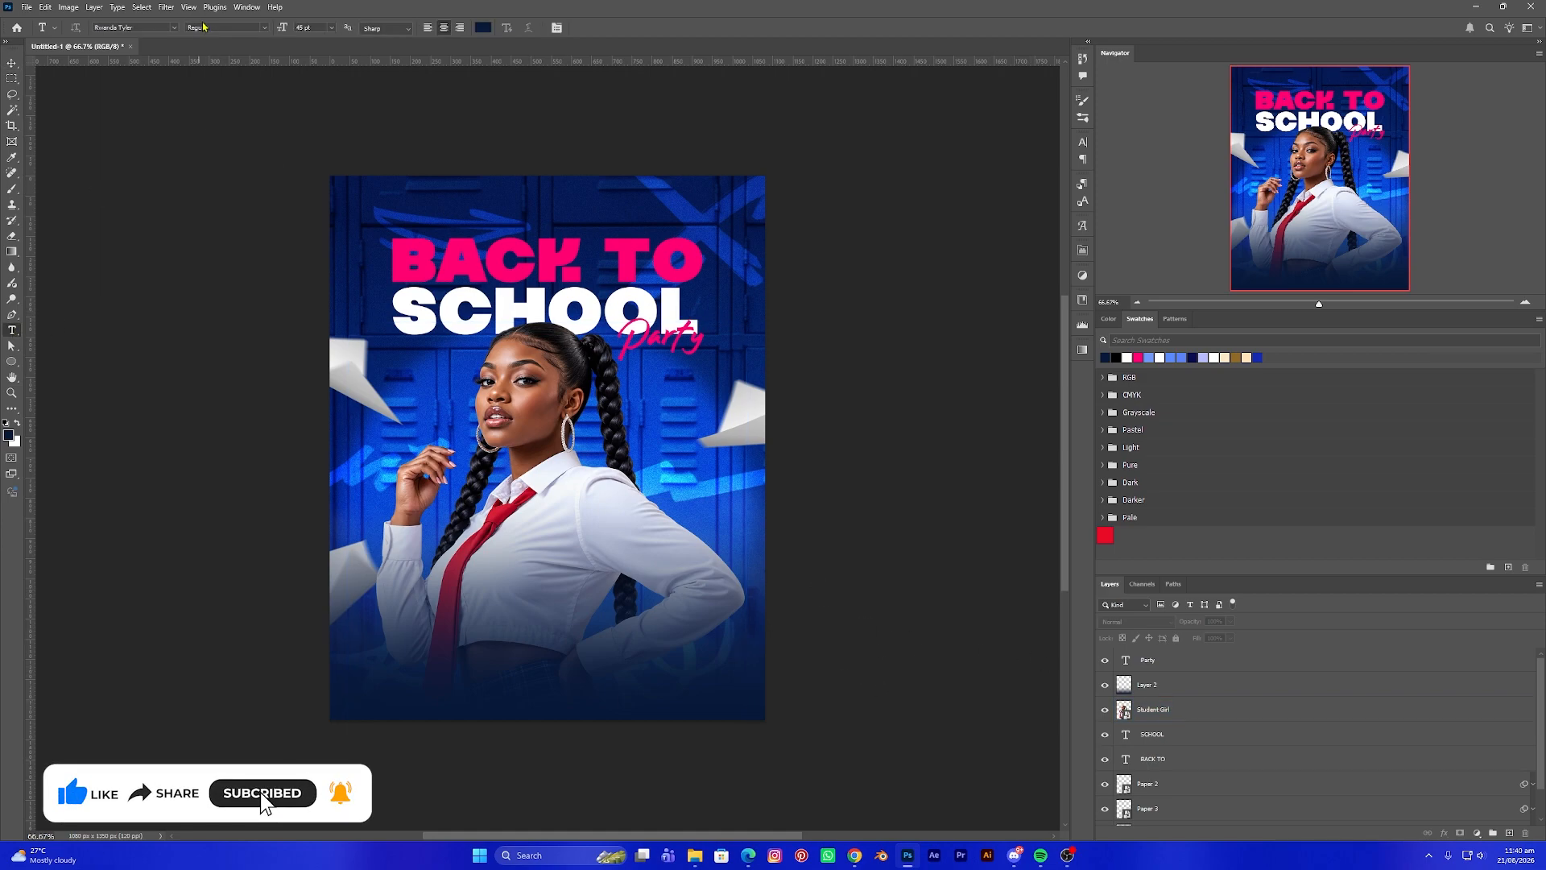
click(173, 28)
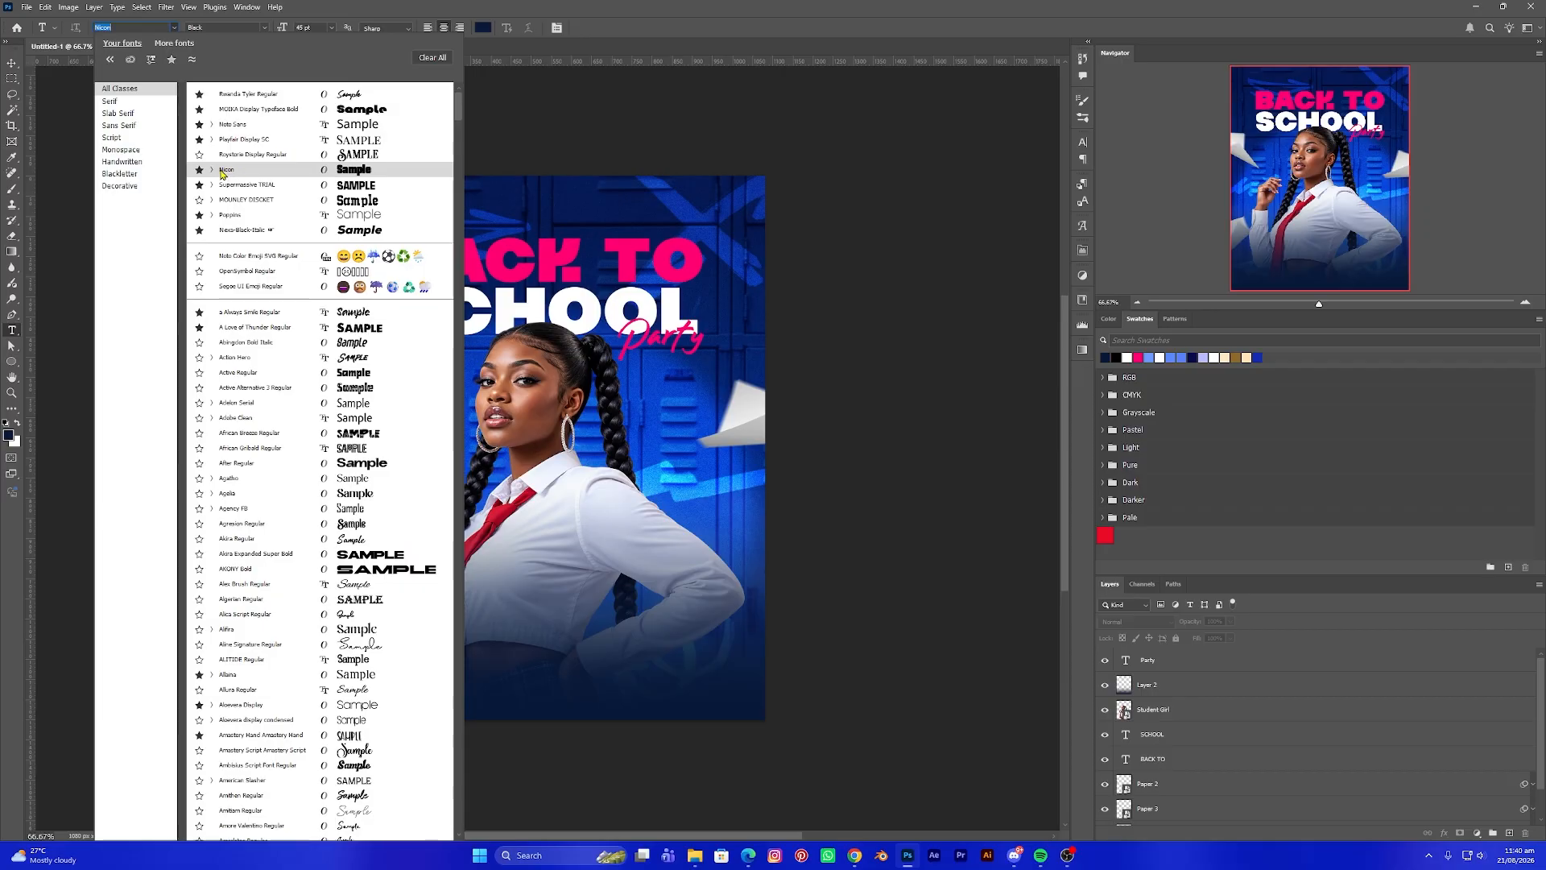
click(349, 172)
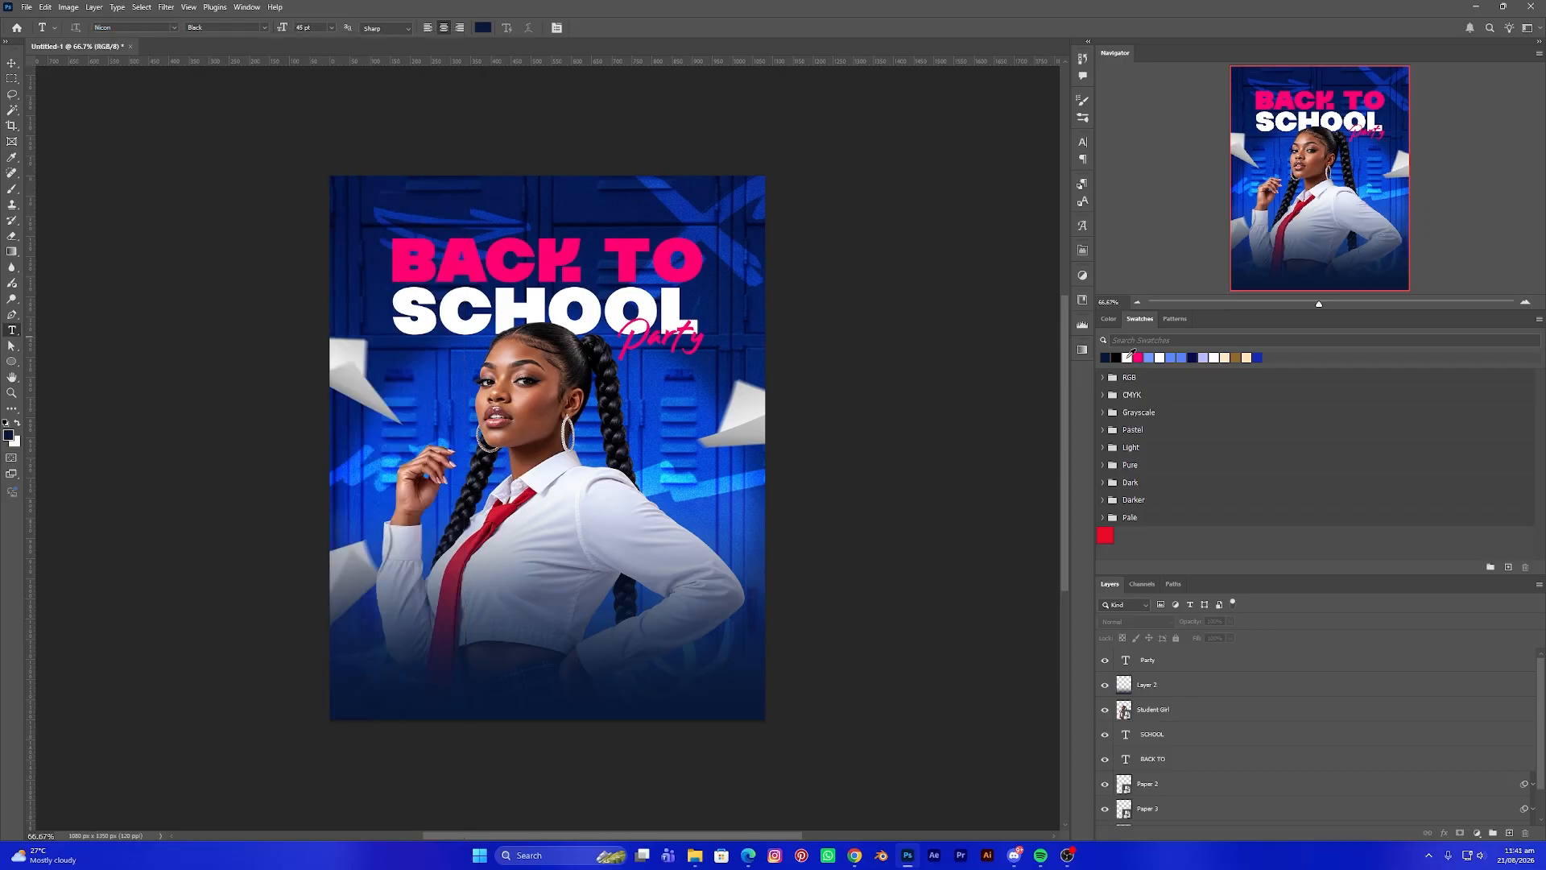
click(1127, 358)
click(551, 655)
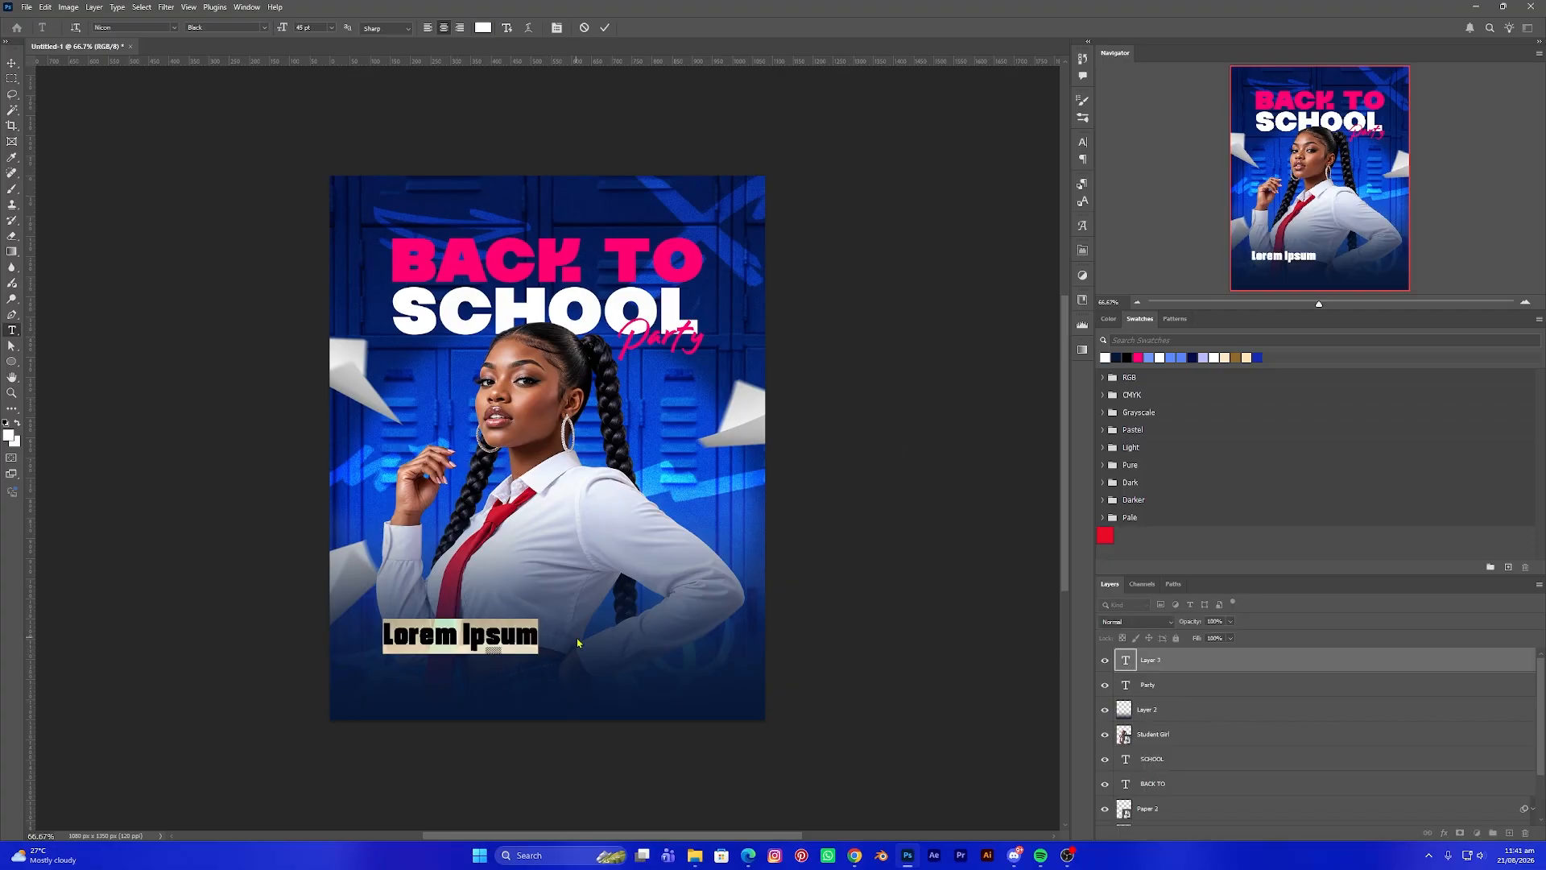
text(AT T)
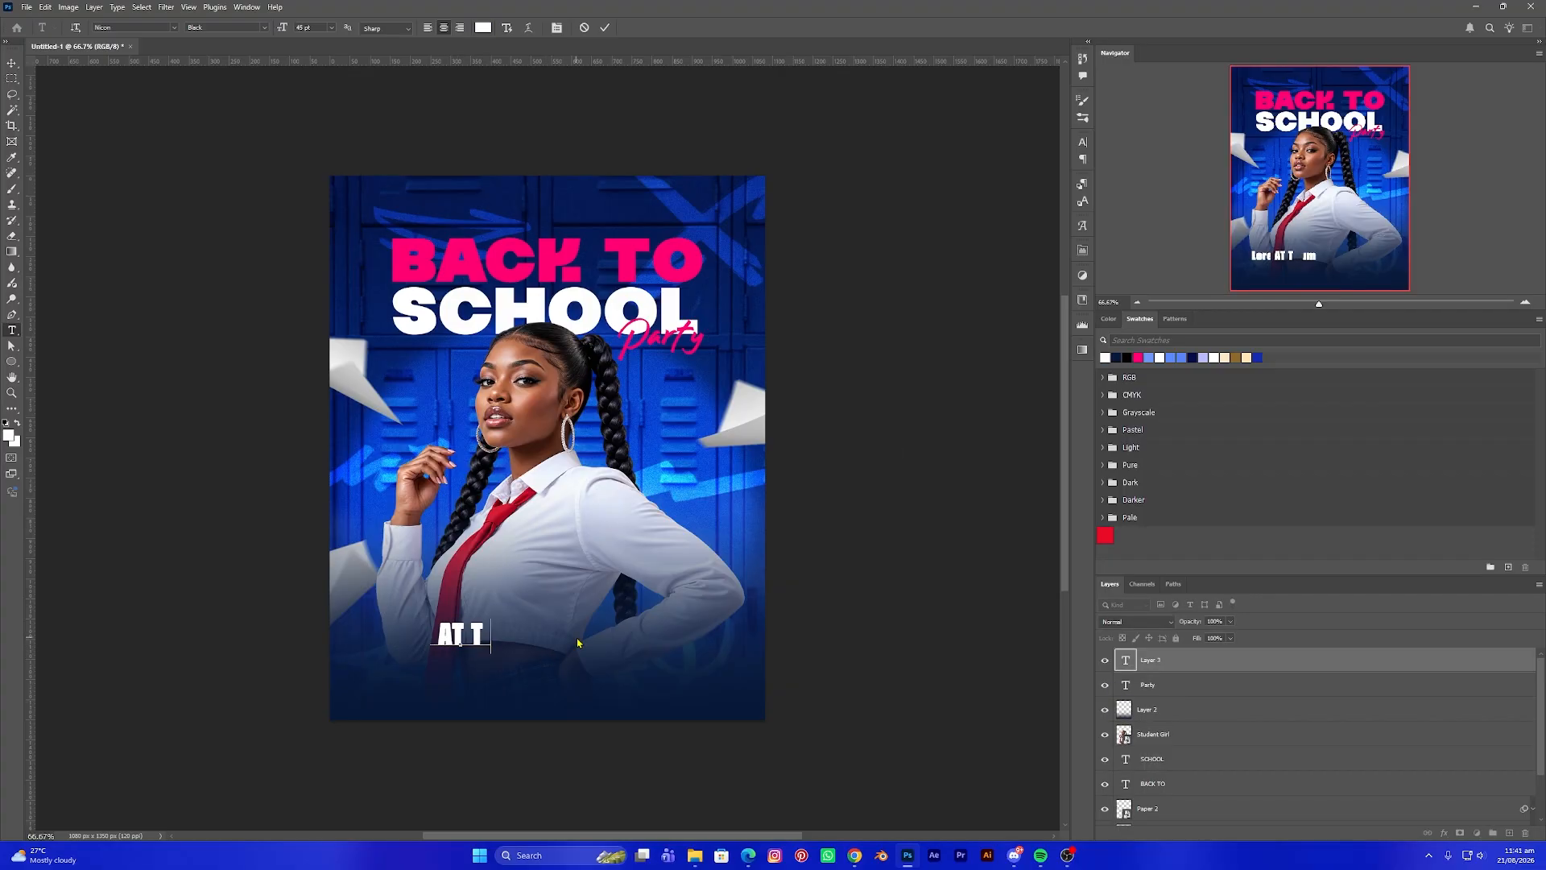
text(HE VI)
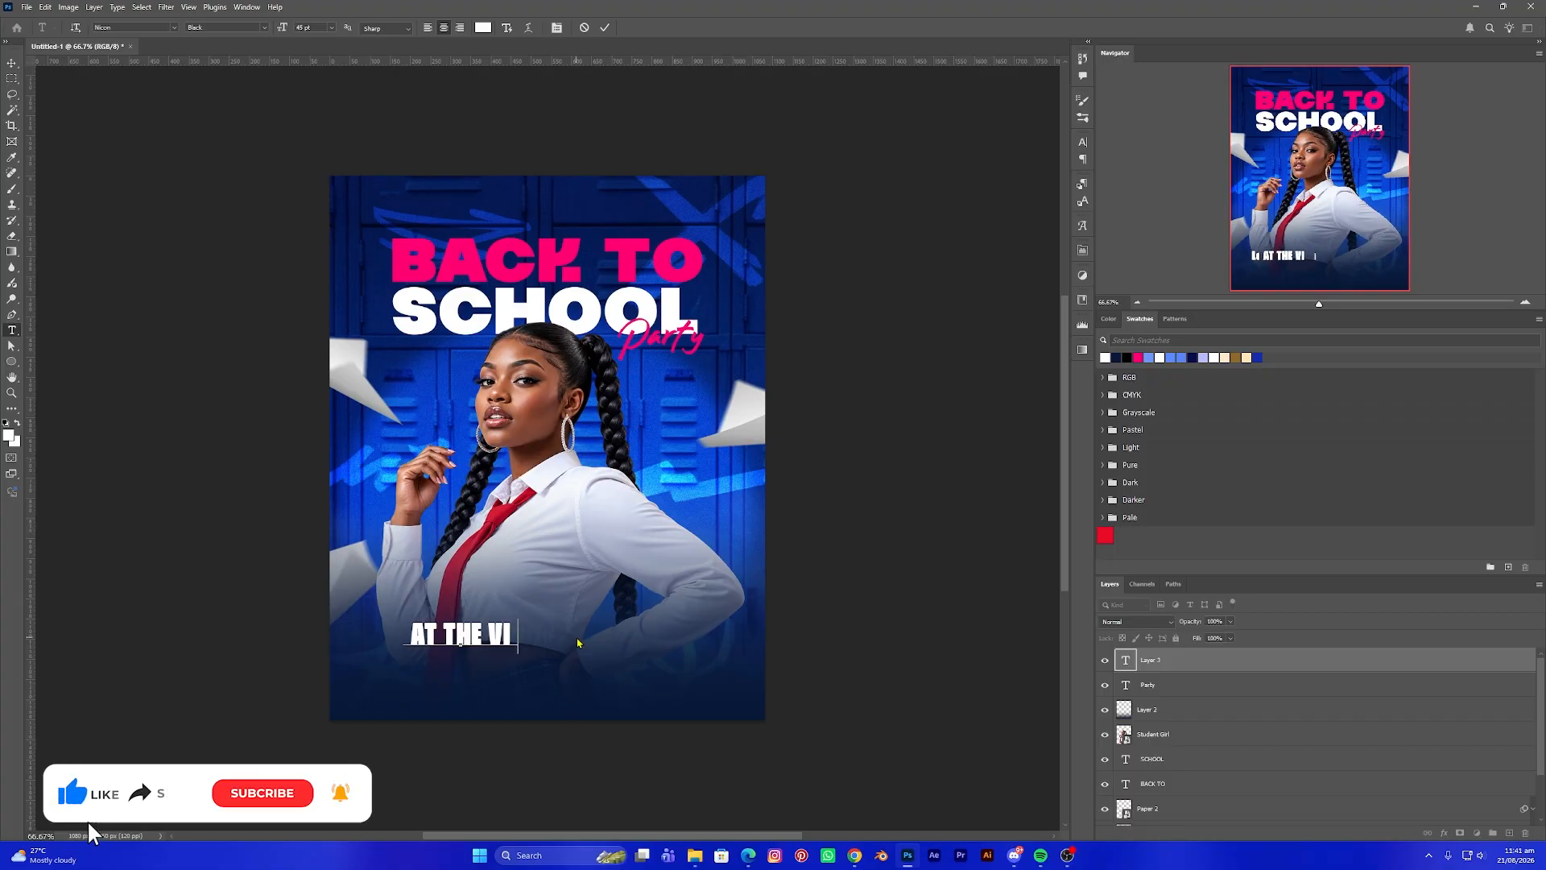
text(P LOUNGE)
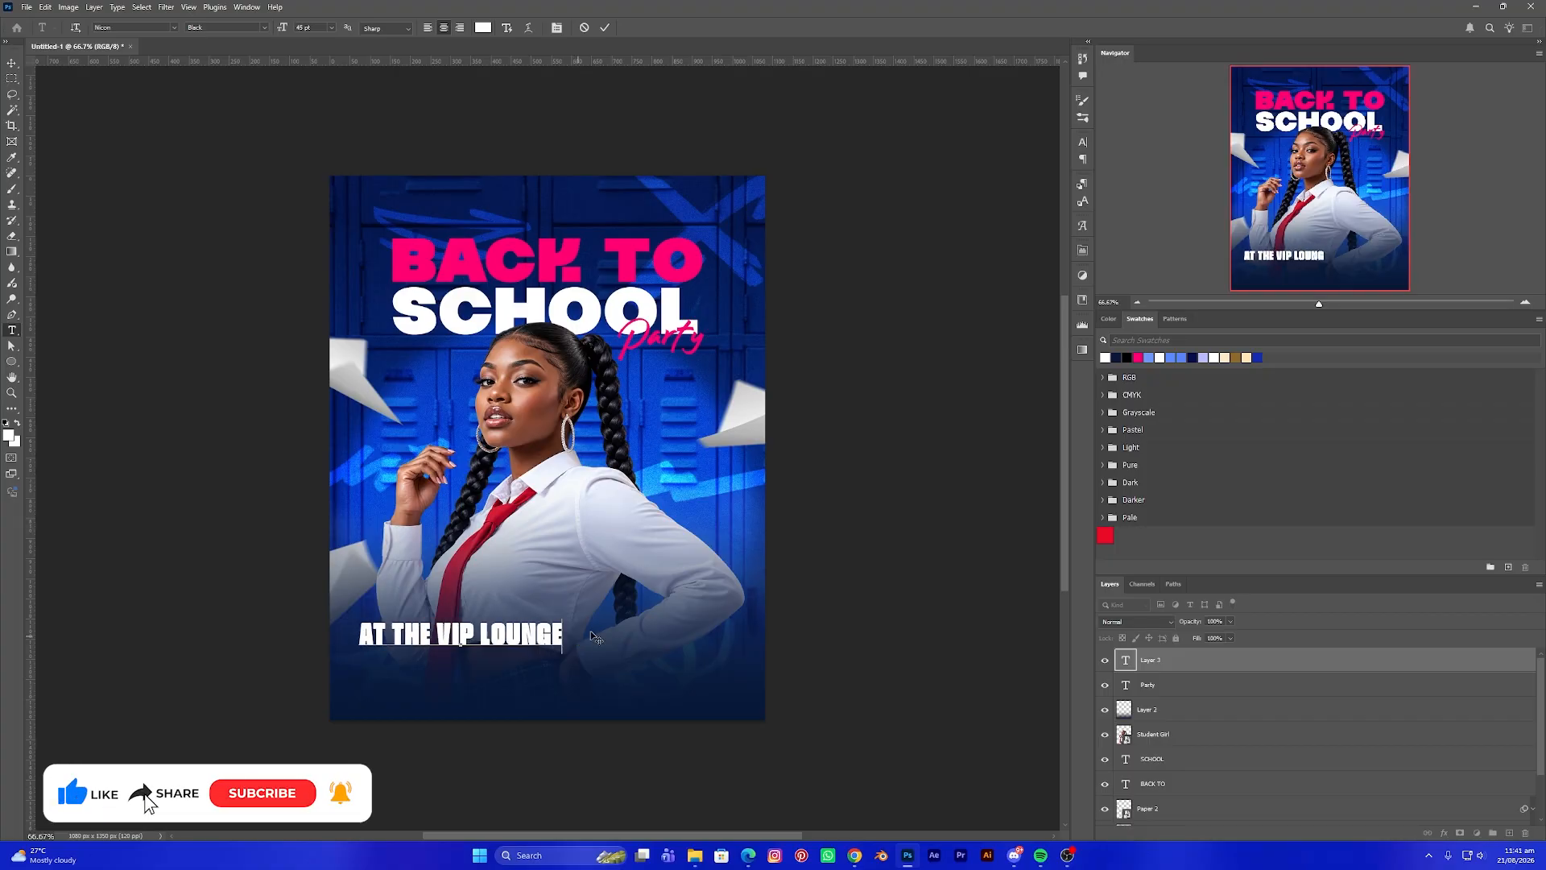
key(ctrl+Return)
key(v)
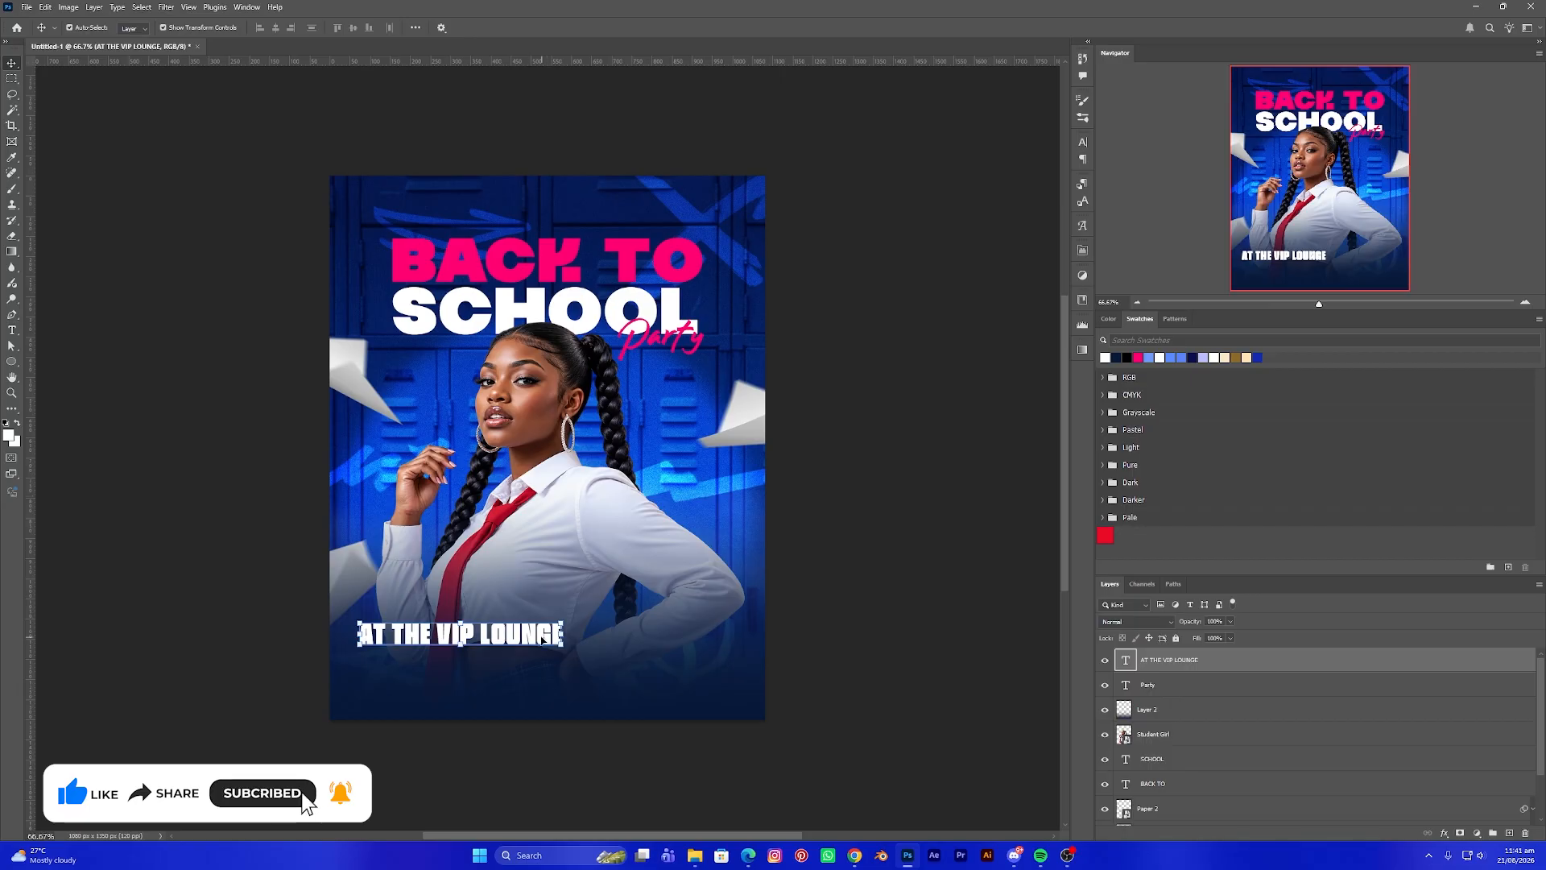
Centre the venue line on the flyer and duplicate it just below, with the copy's text changed to 30TH AUGUST | 9PM
drag(542, 634, 611, 670)
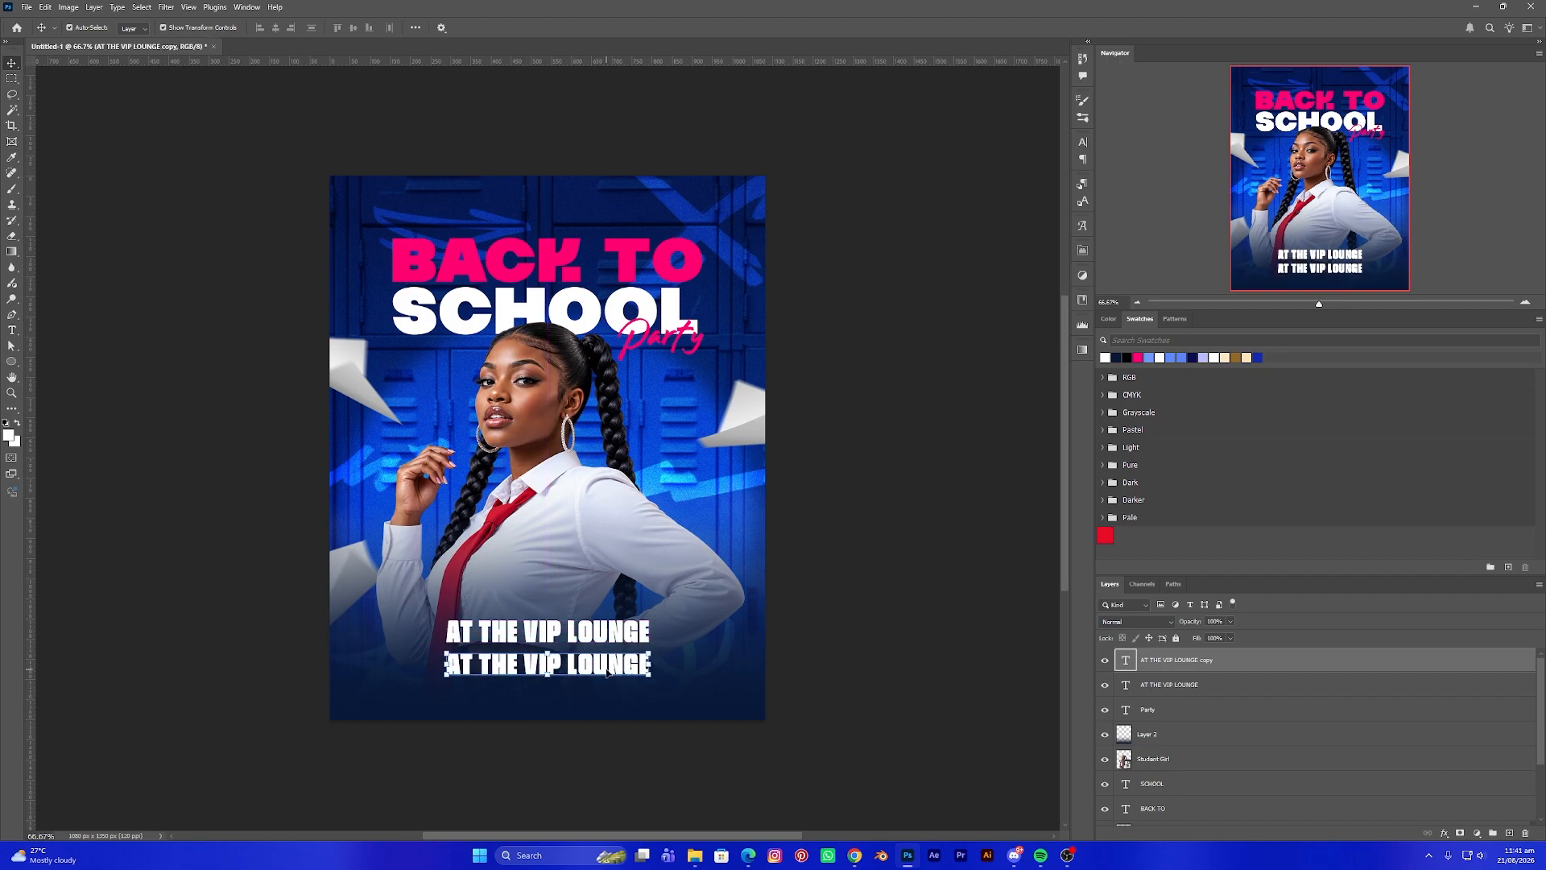
key(t)
triple_click(610, 668)
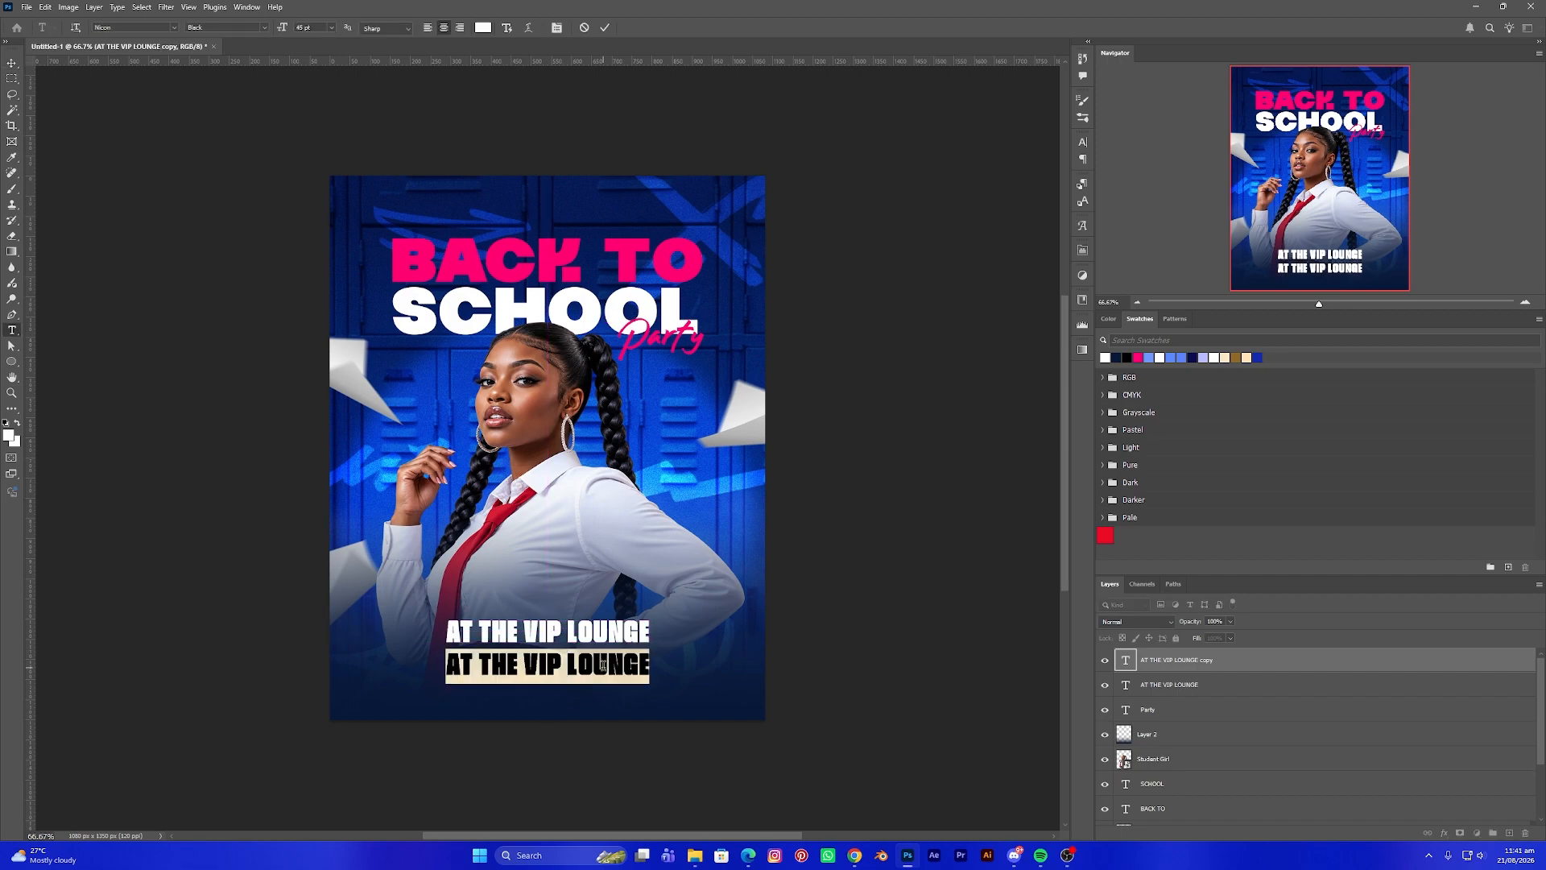
text(30)
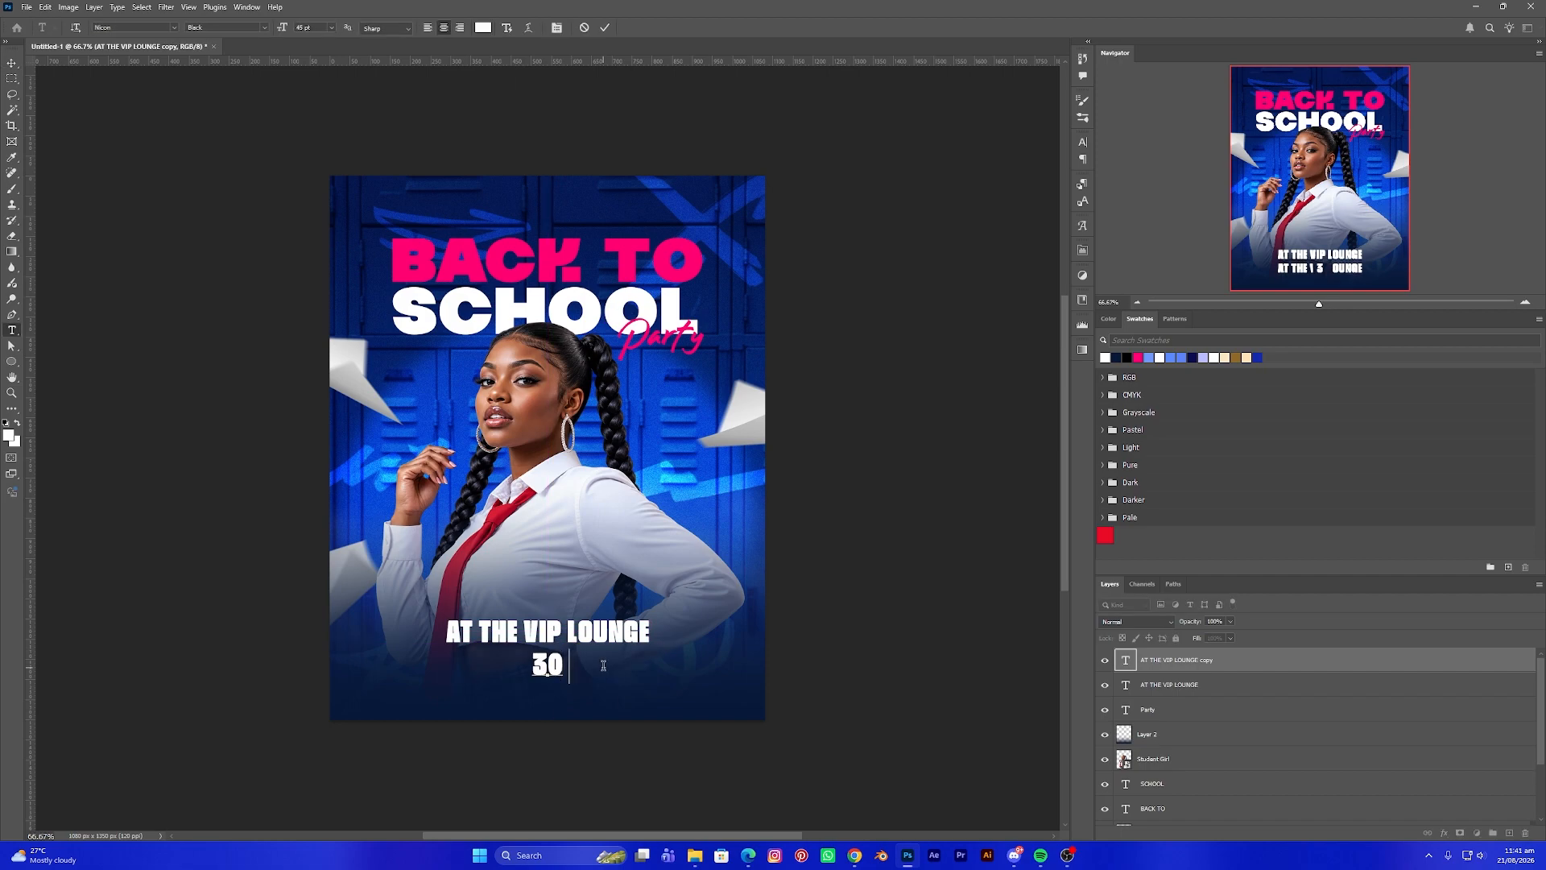
text(TH)
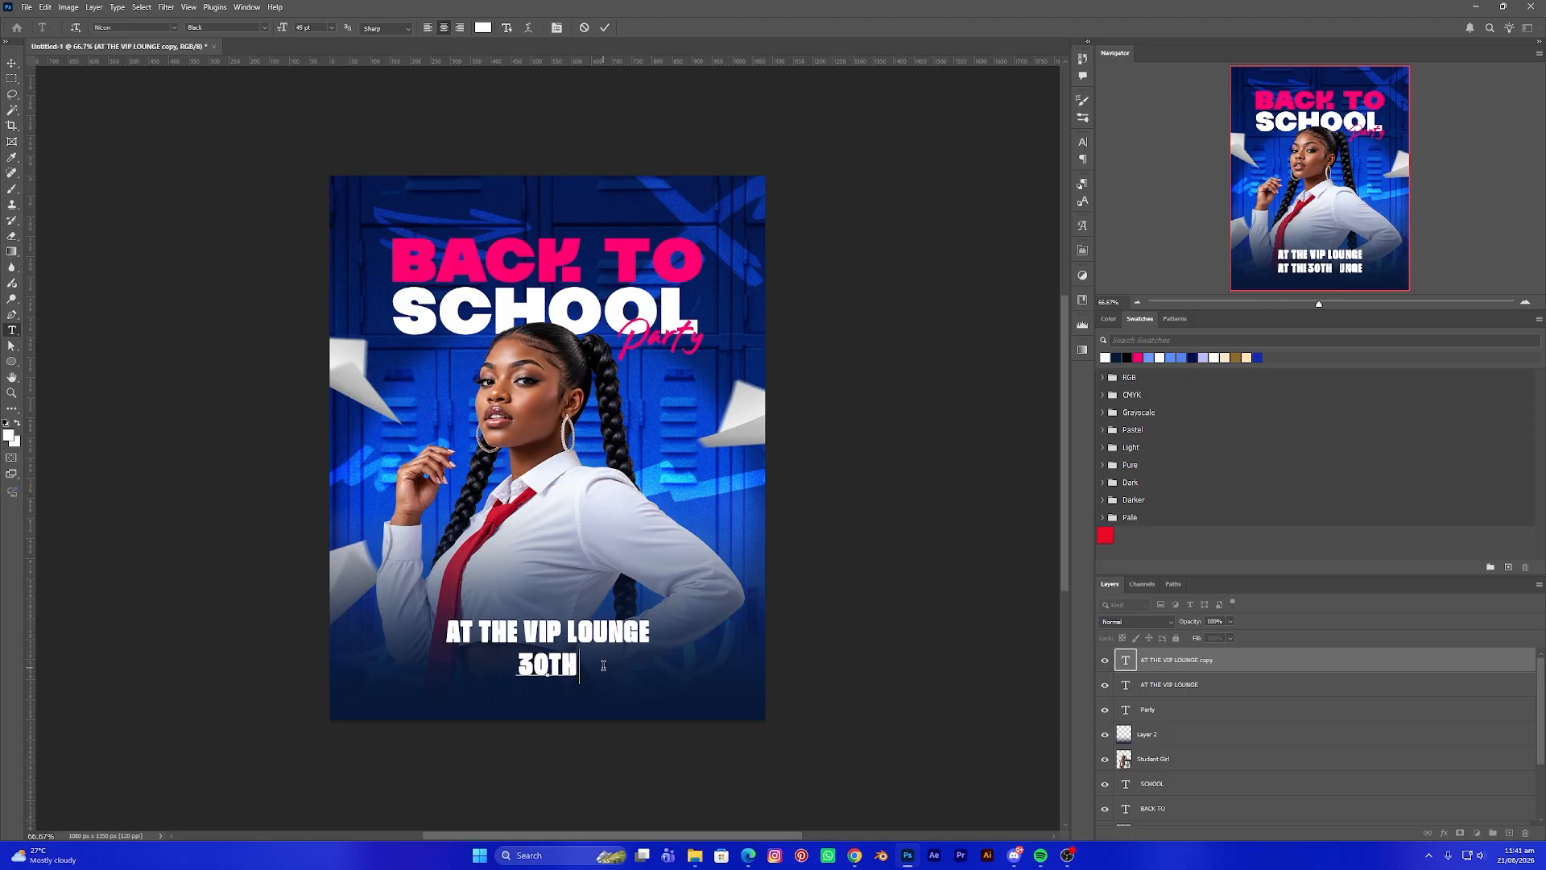
text( AUGU)
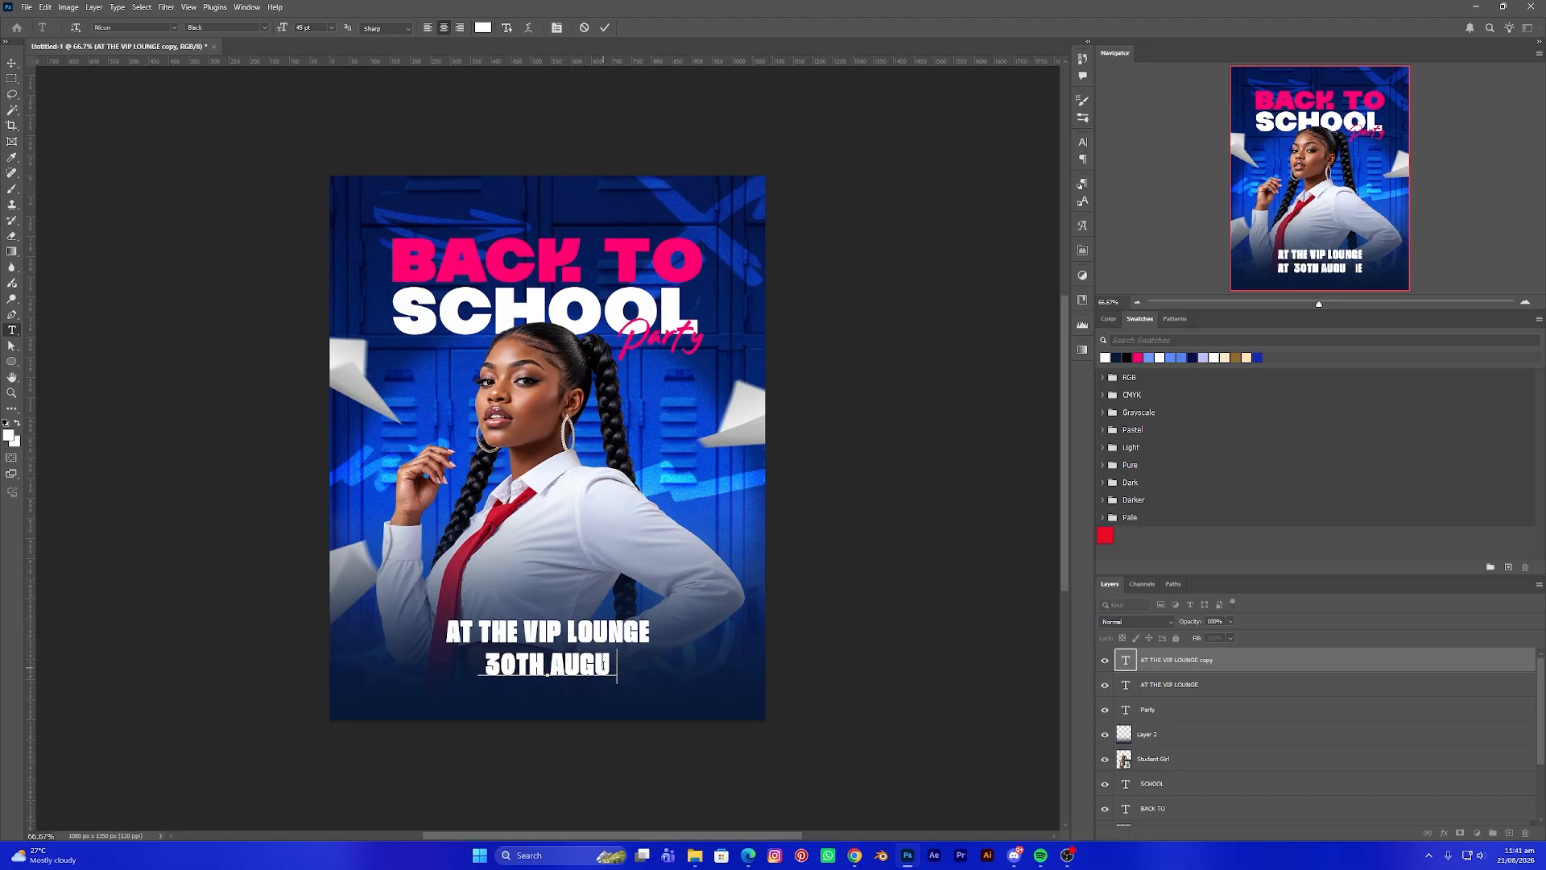
text(ST |)
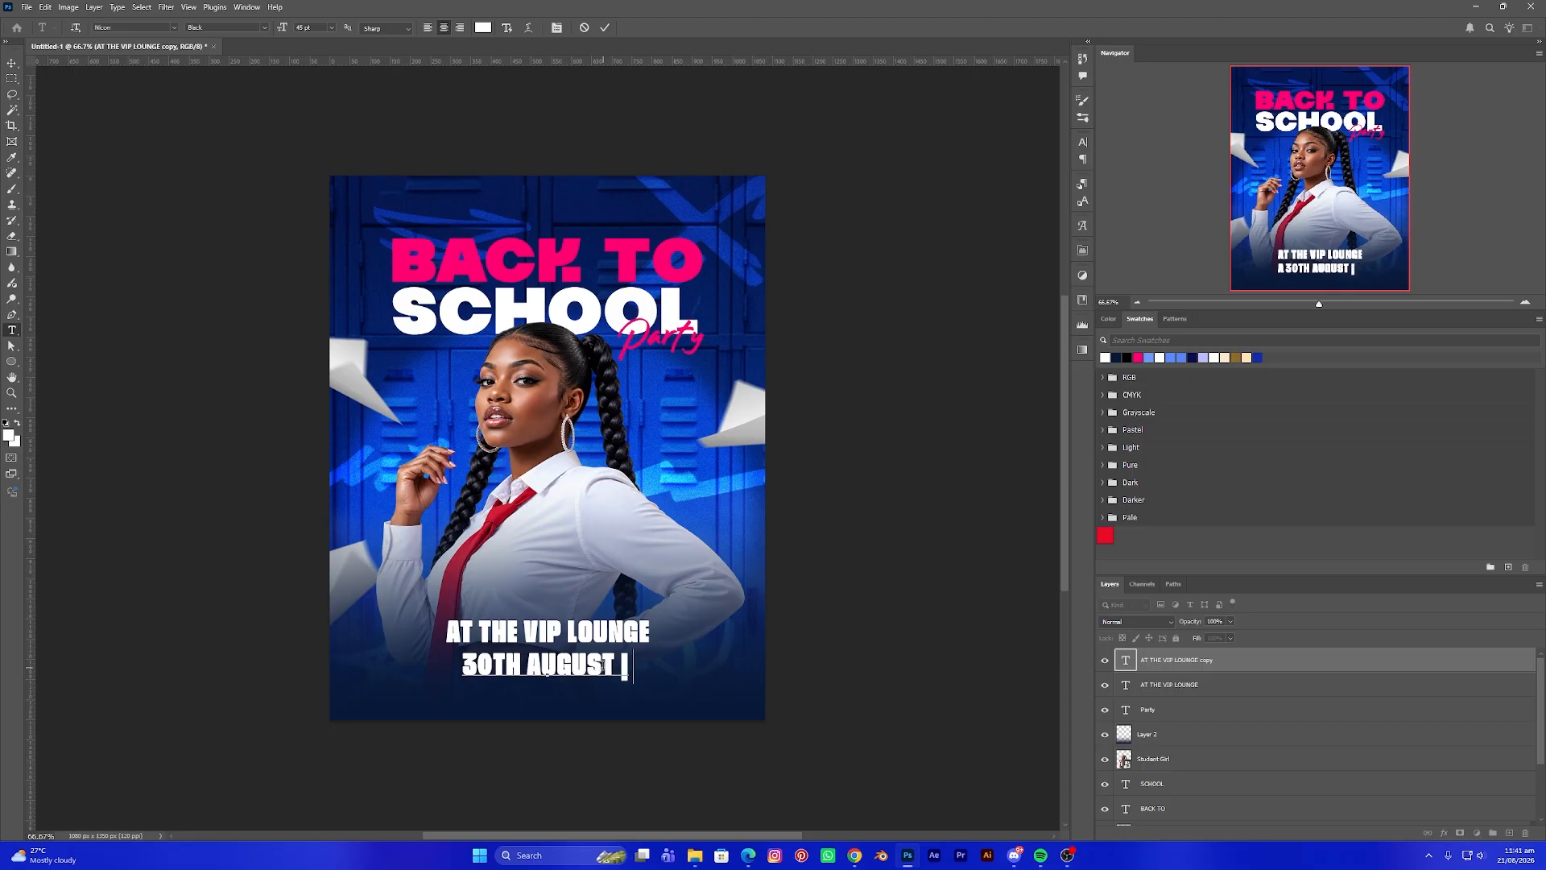
text( 9PM)
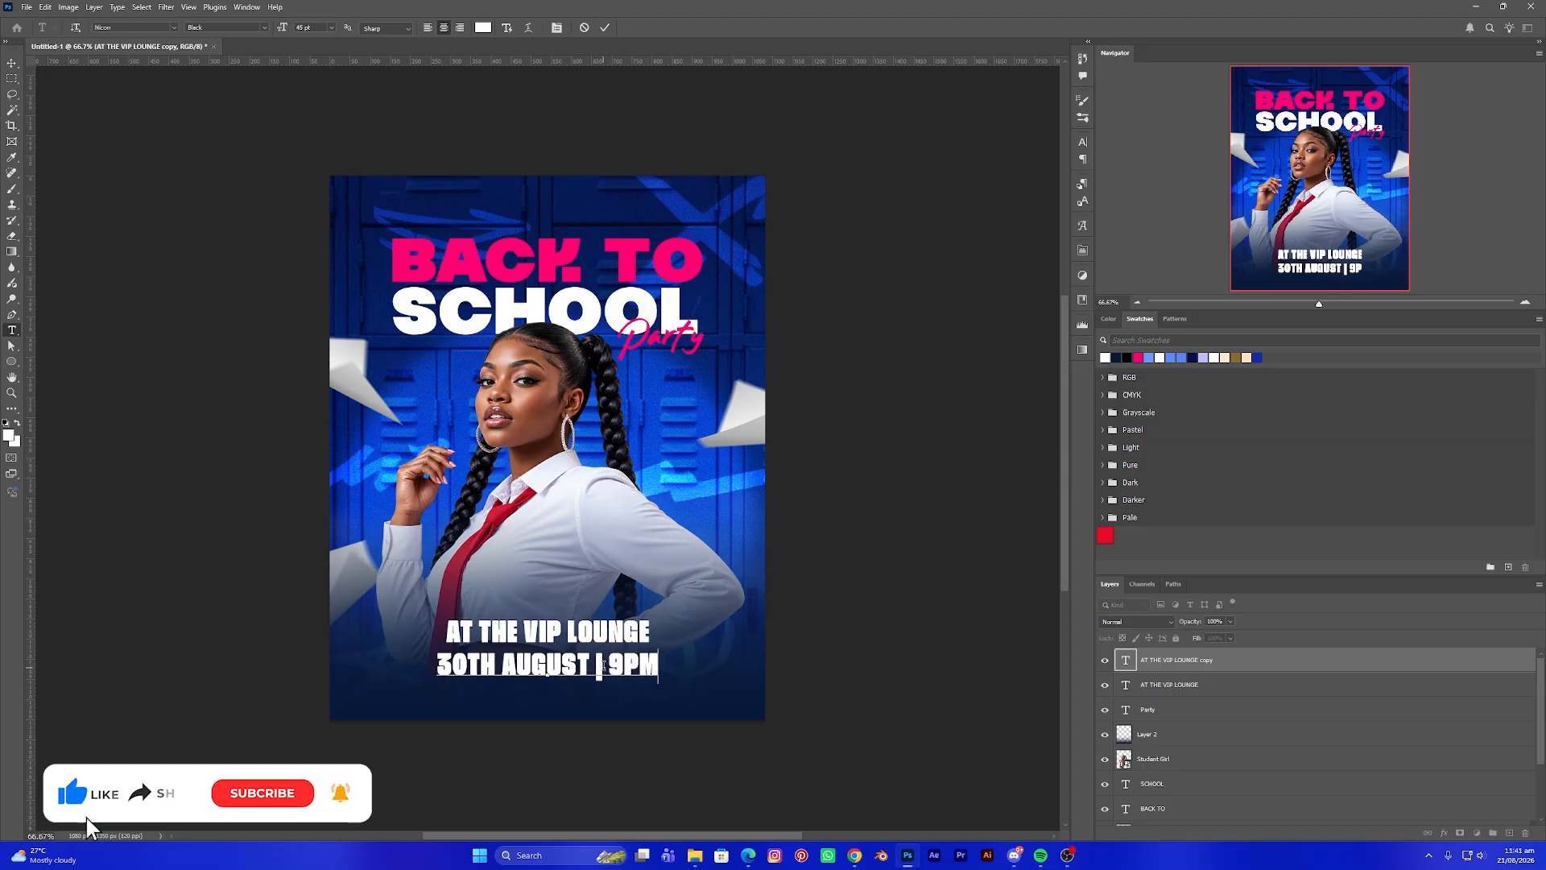
Recolour the date and time line with the headline's pink and commit the text
triple_click(594, 665)
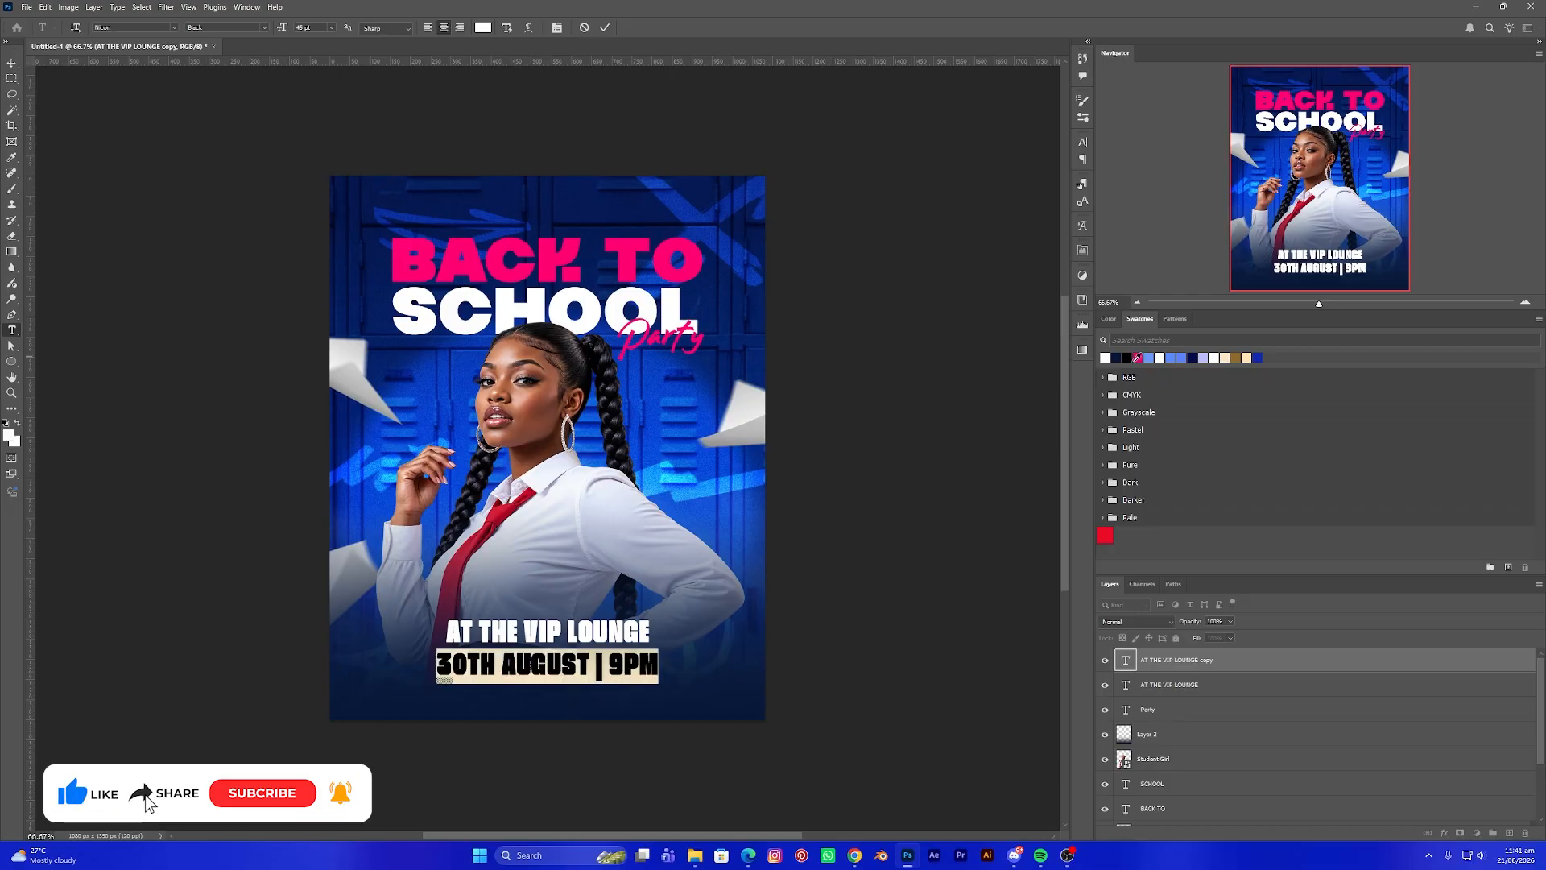
click(1138, 358)
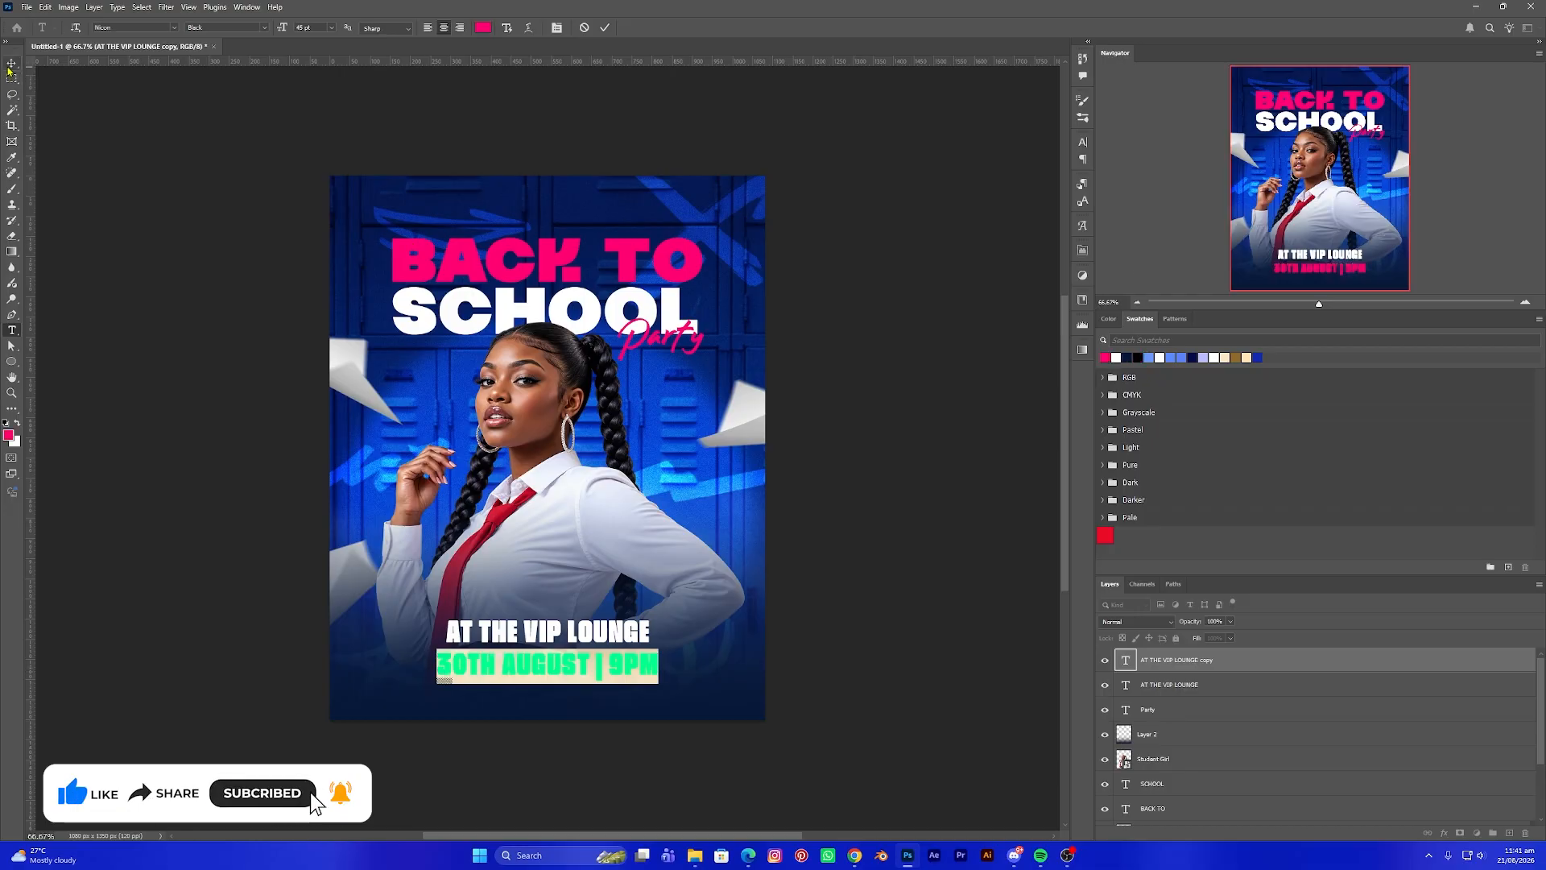
click(11, 64)
click(456, 525)
Scale the venue and date lines up together slightly and deselect them
click(558, 639)
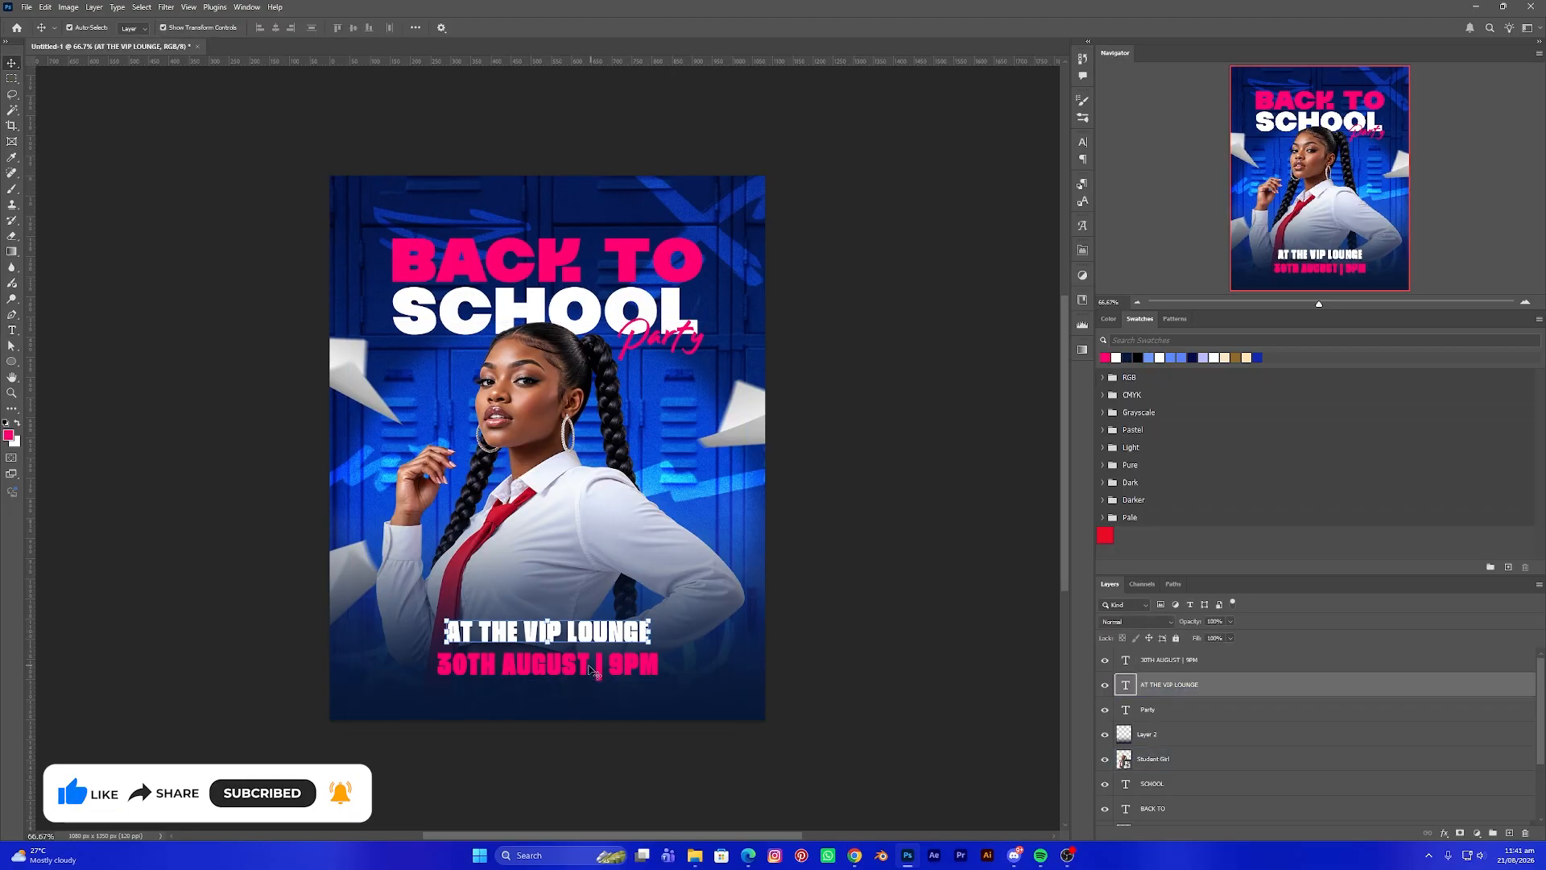
shift+click(555, 664)
mouse_move(548, 621)
mouse_down()
mouse_move(558, 644)
mouse_move(546, 636)
mouse_up()
key(Return)
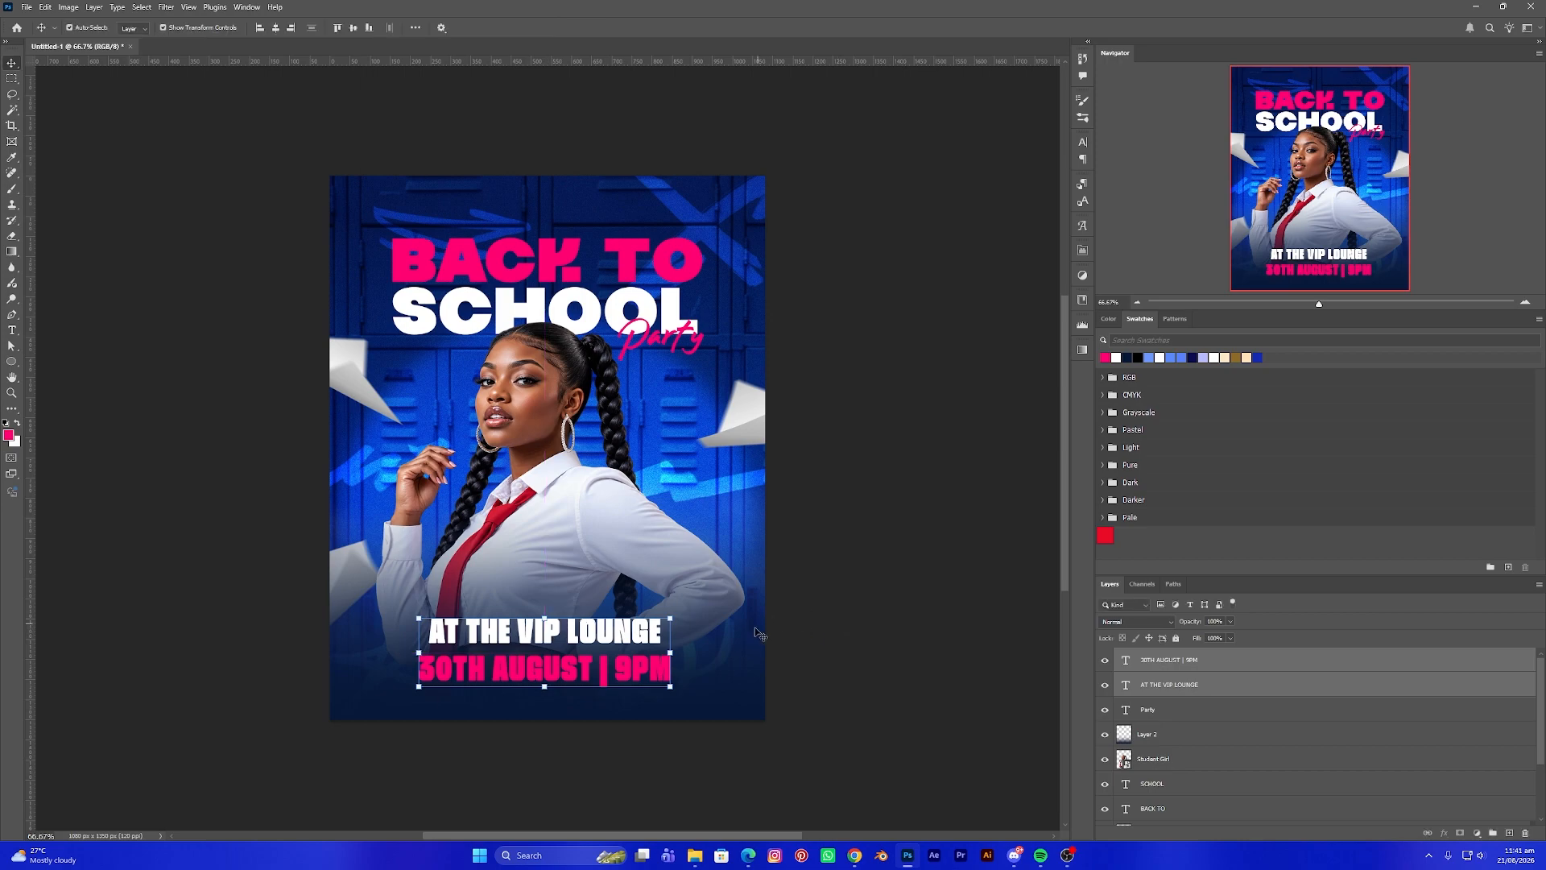
click(847, 641)
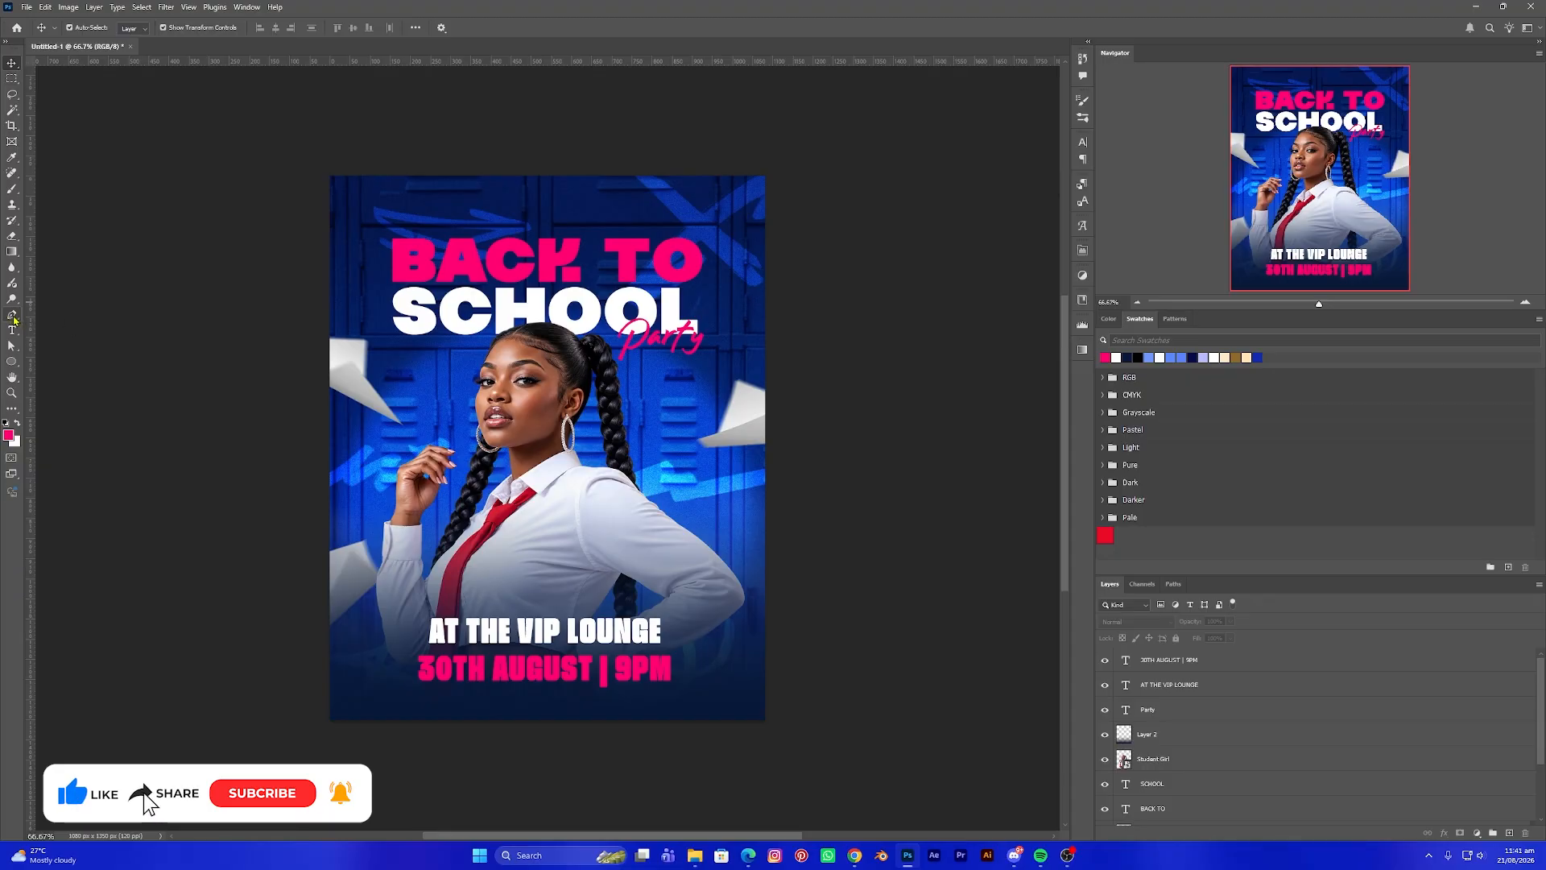
With the Pen tool set to no fill and a 2 px white stroke, draw a horizontal line about 620 px long between the venue and date lines
click(12, 315)
click(135, 28)
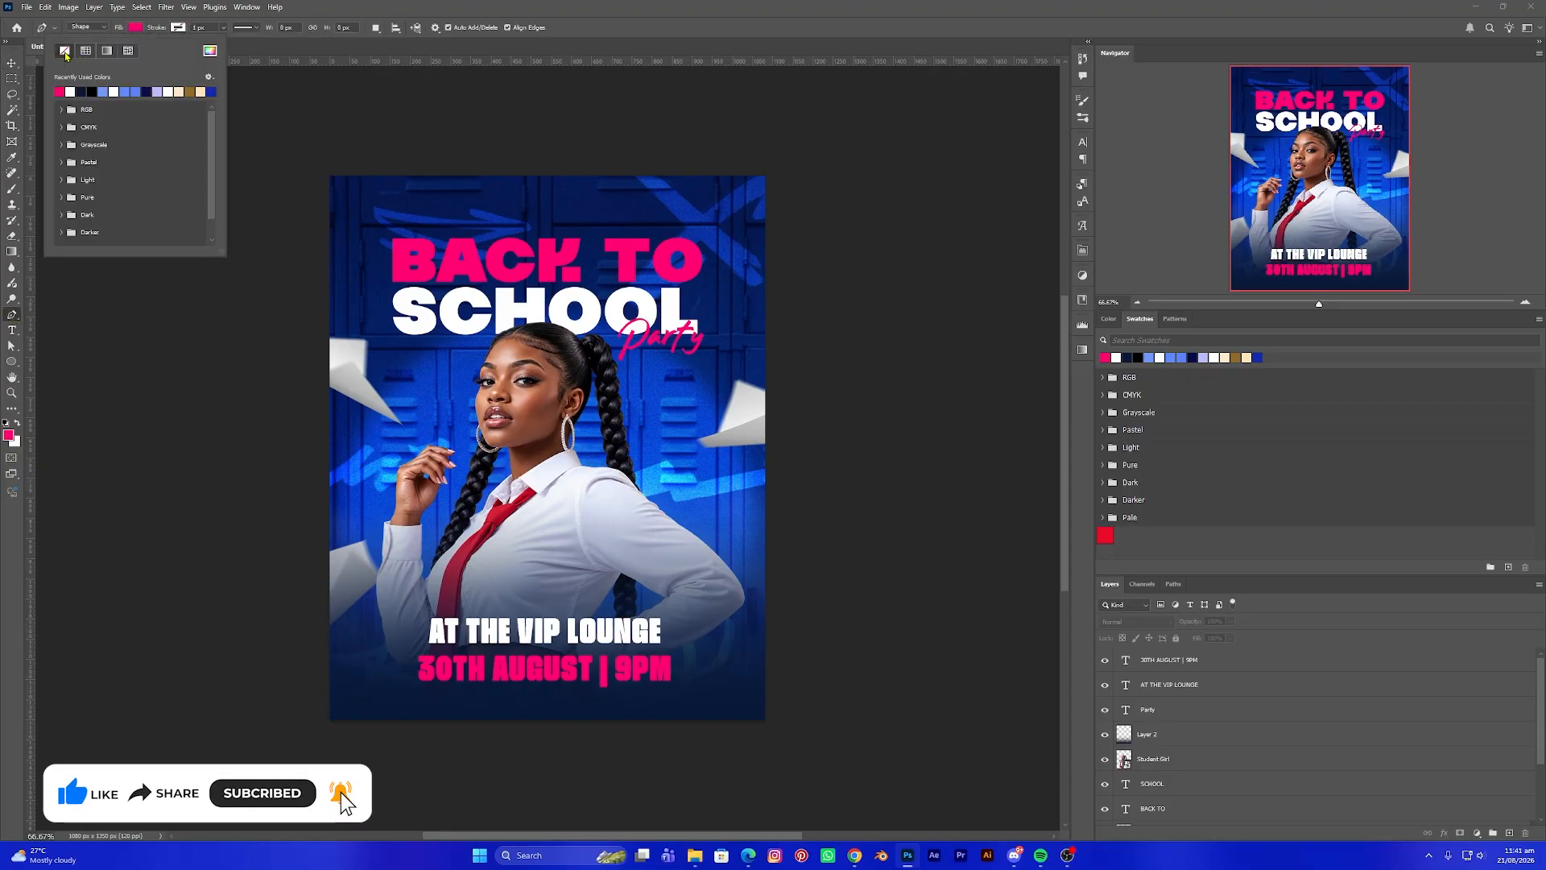
click(64, 51)
click(114, 91)
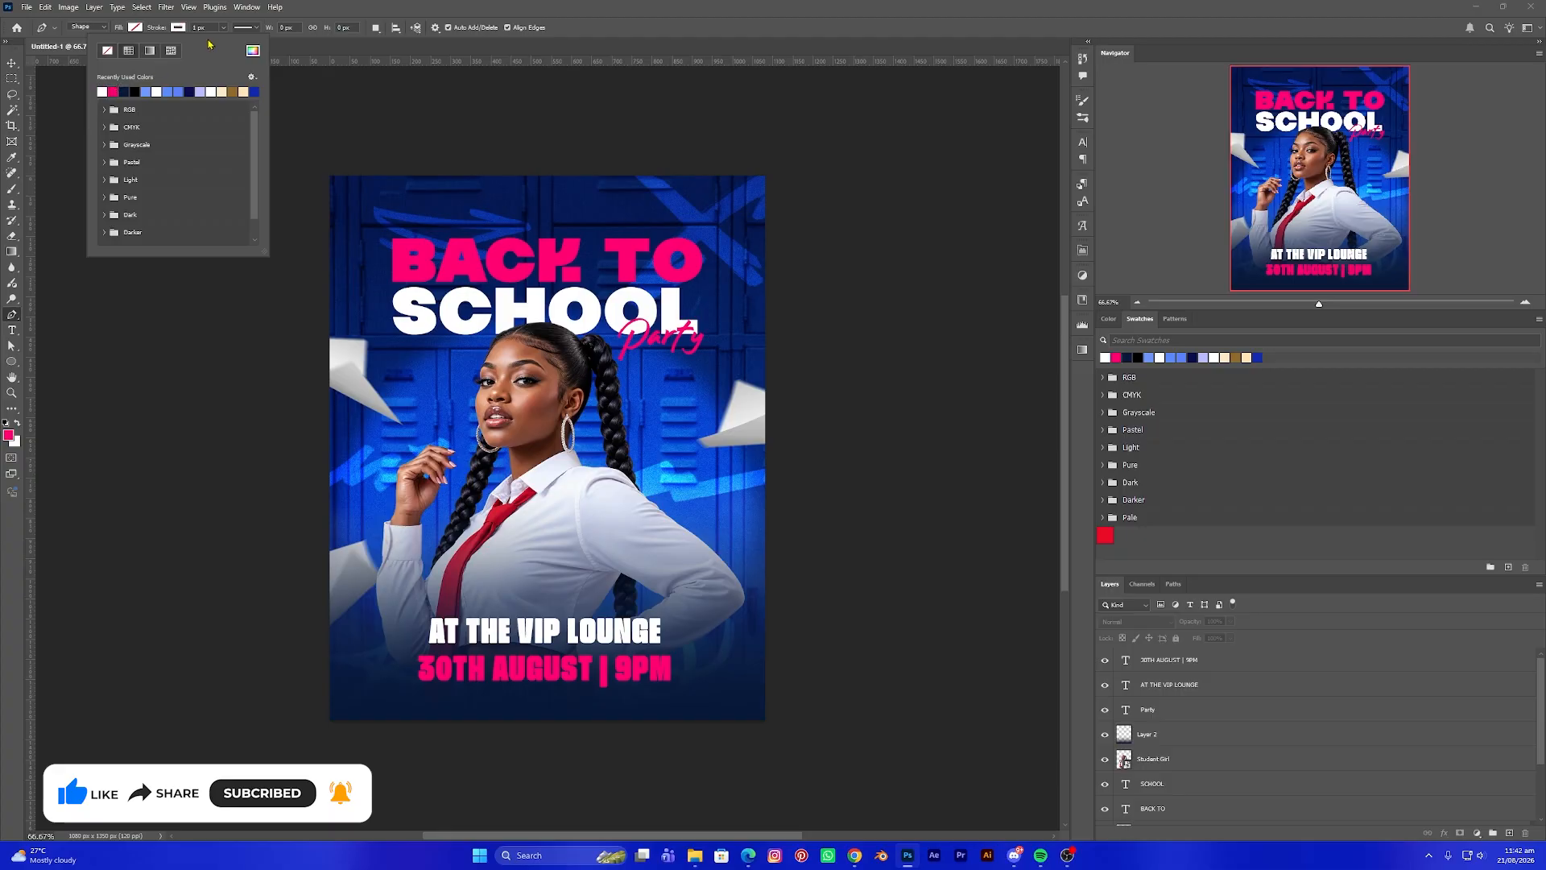
click(195, 28)
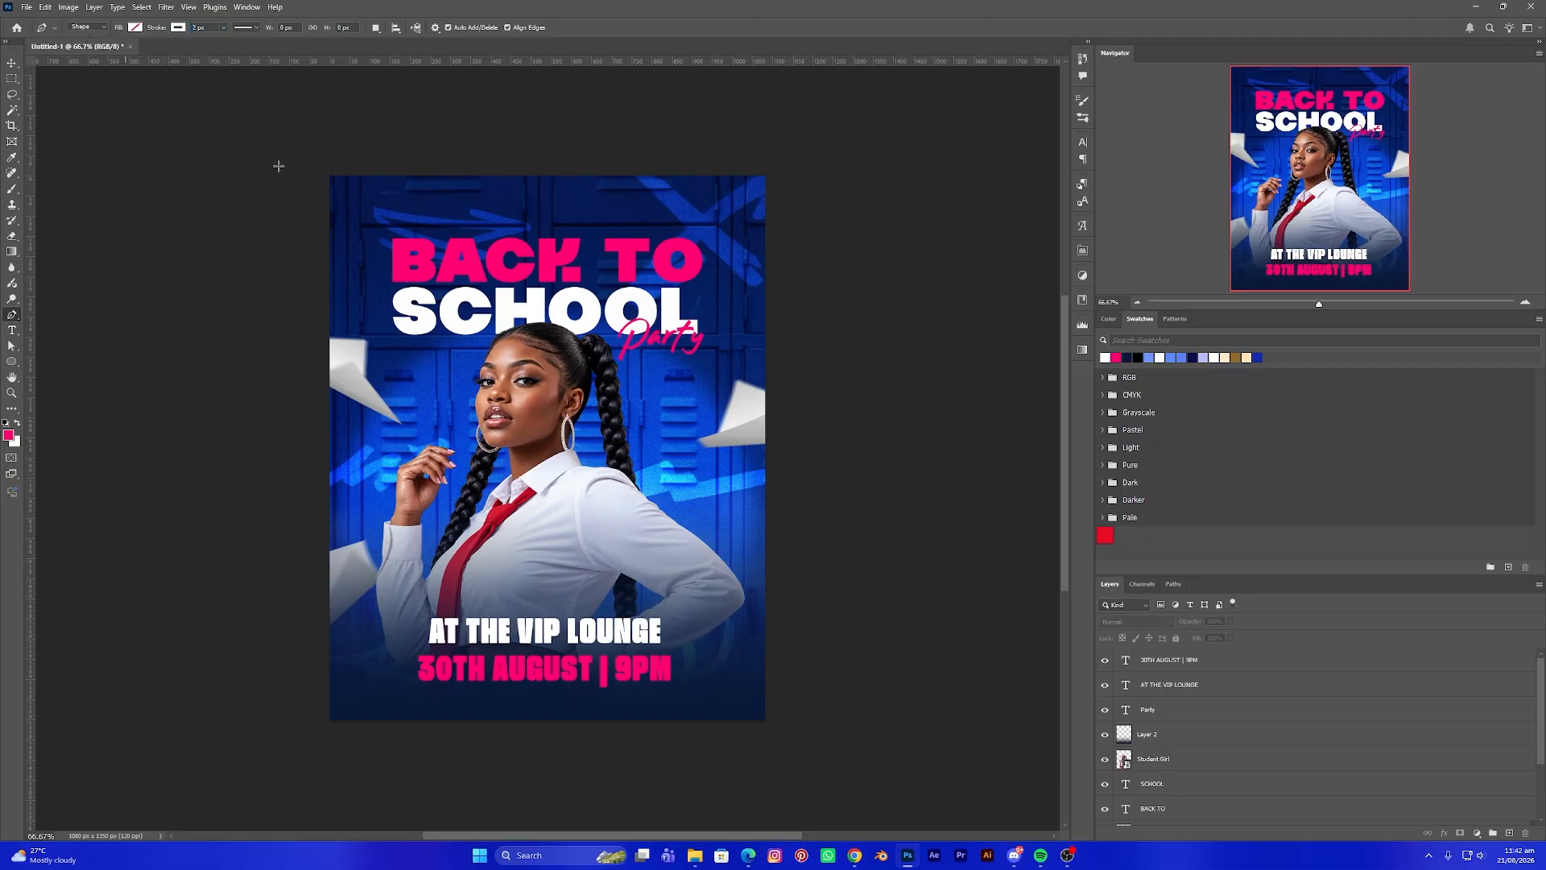
click(418, 648)
click(668, 647)
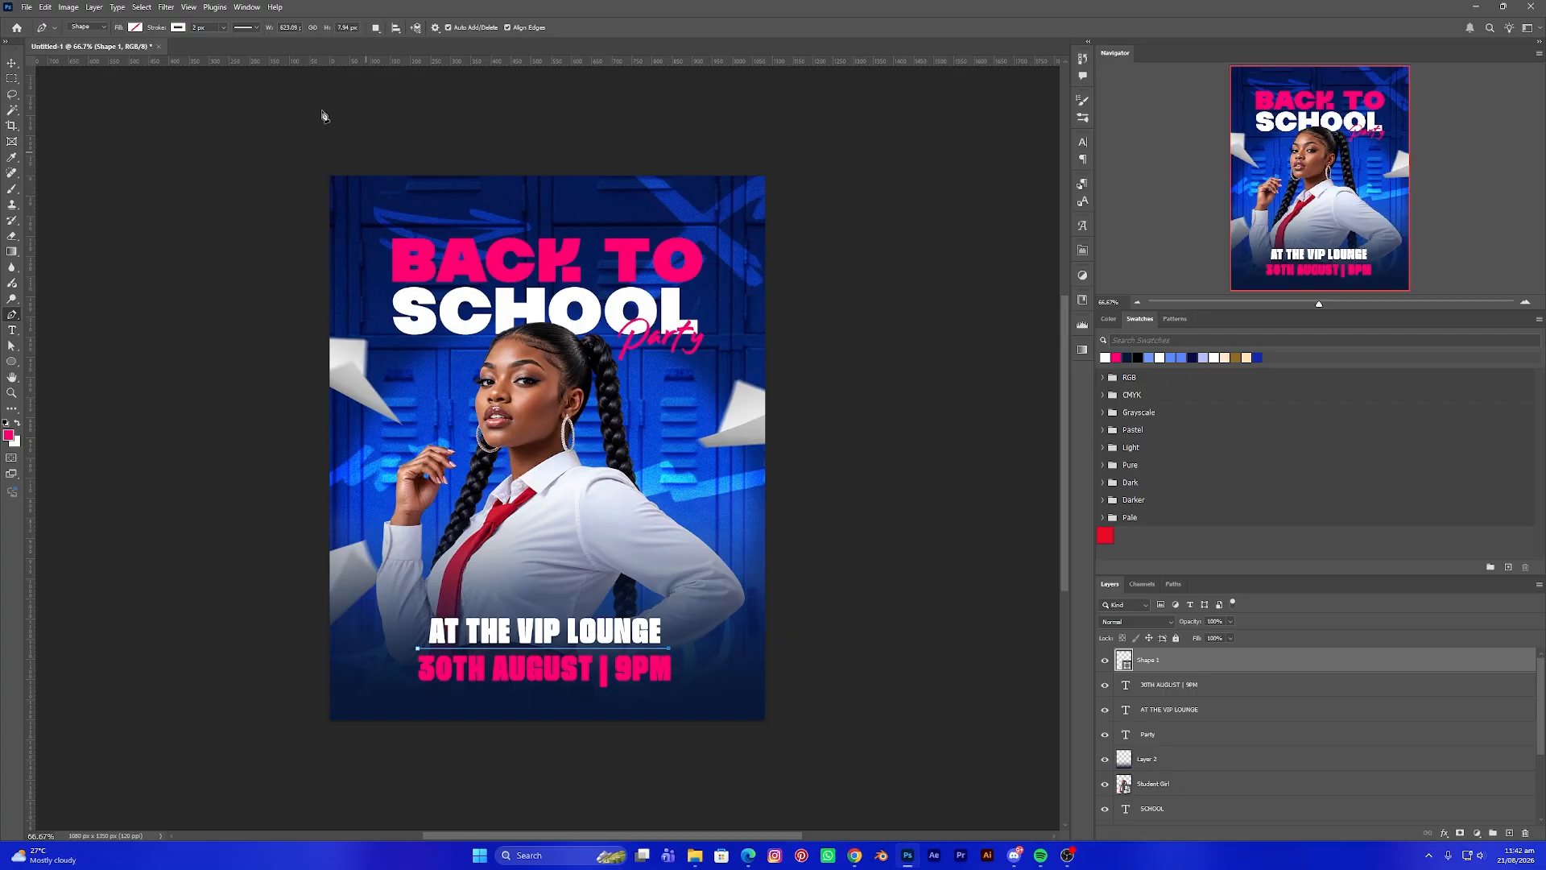
click(12, 63)
key(ctrl+t)
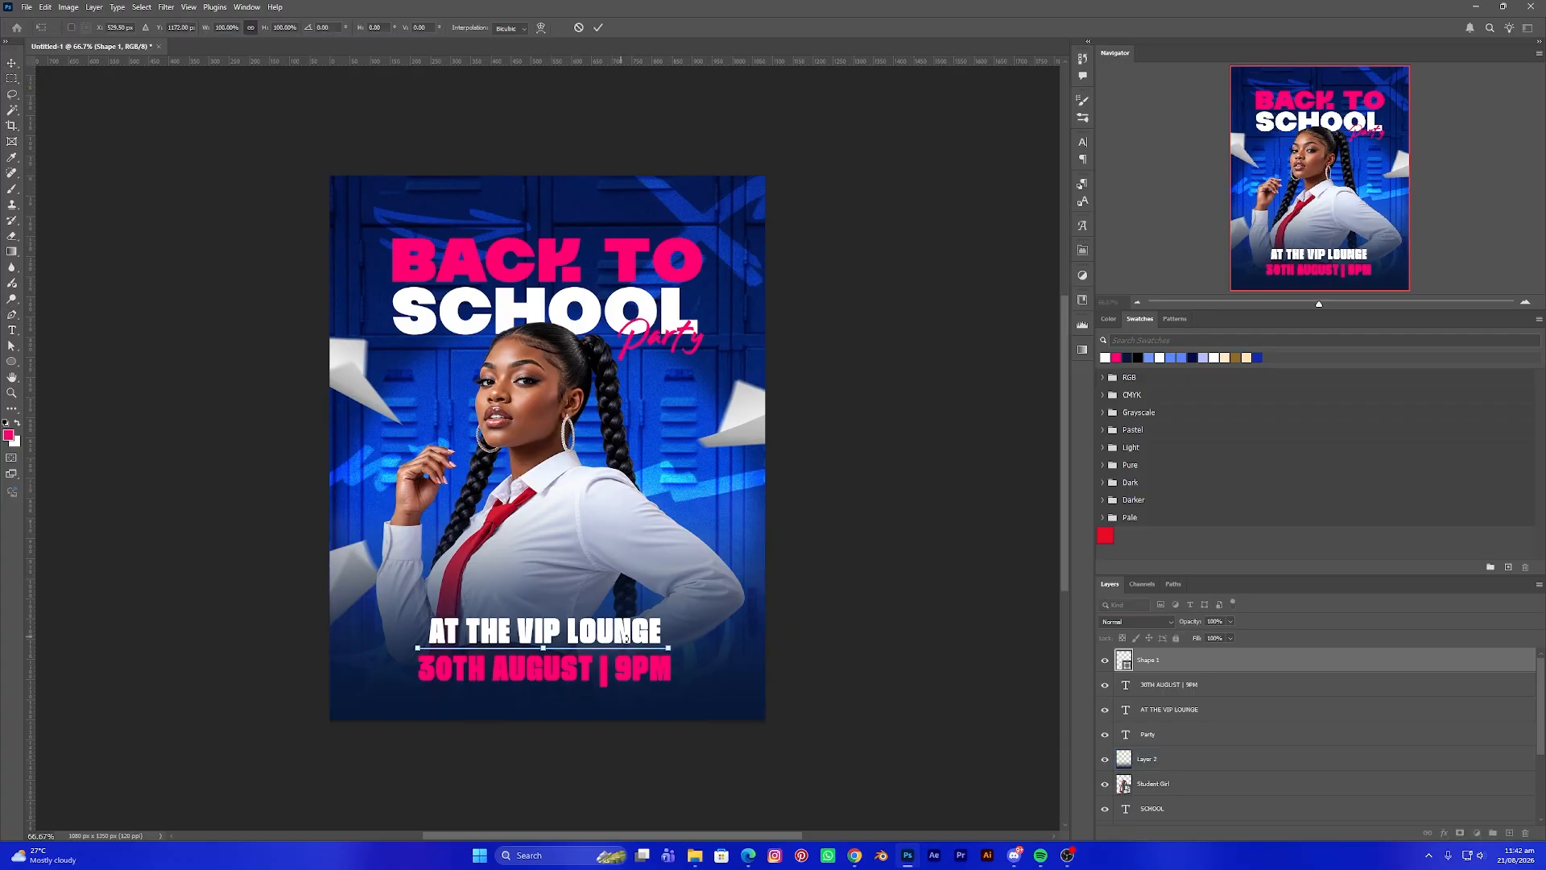
key(Return)
Align the horizontal centres of the divider line, venue text and date text
shift+click(635, 636)
shift+click(646, 676)
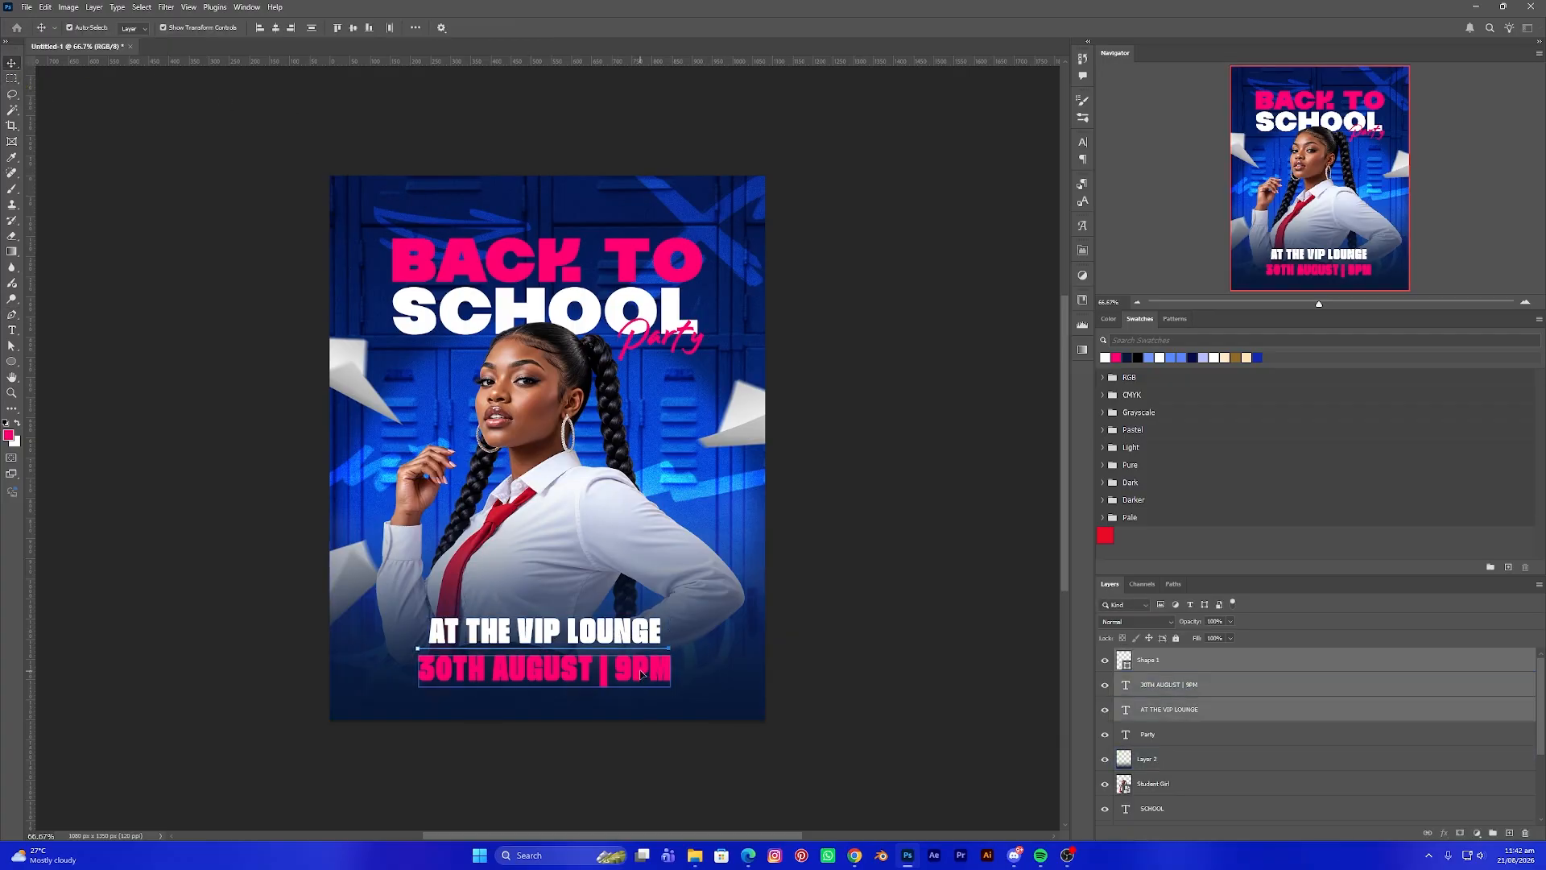
click(275, 27)
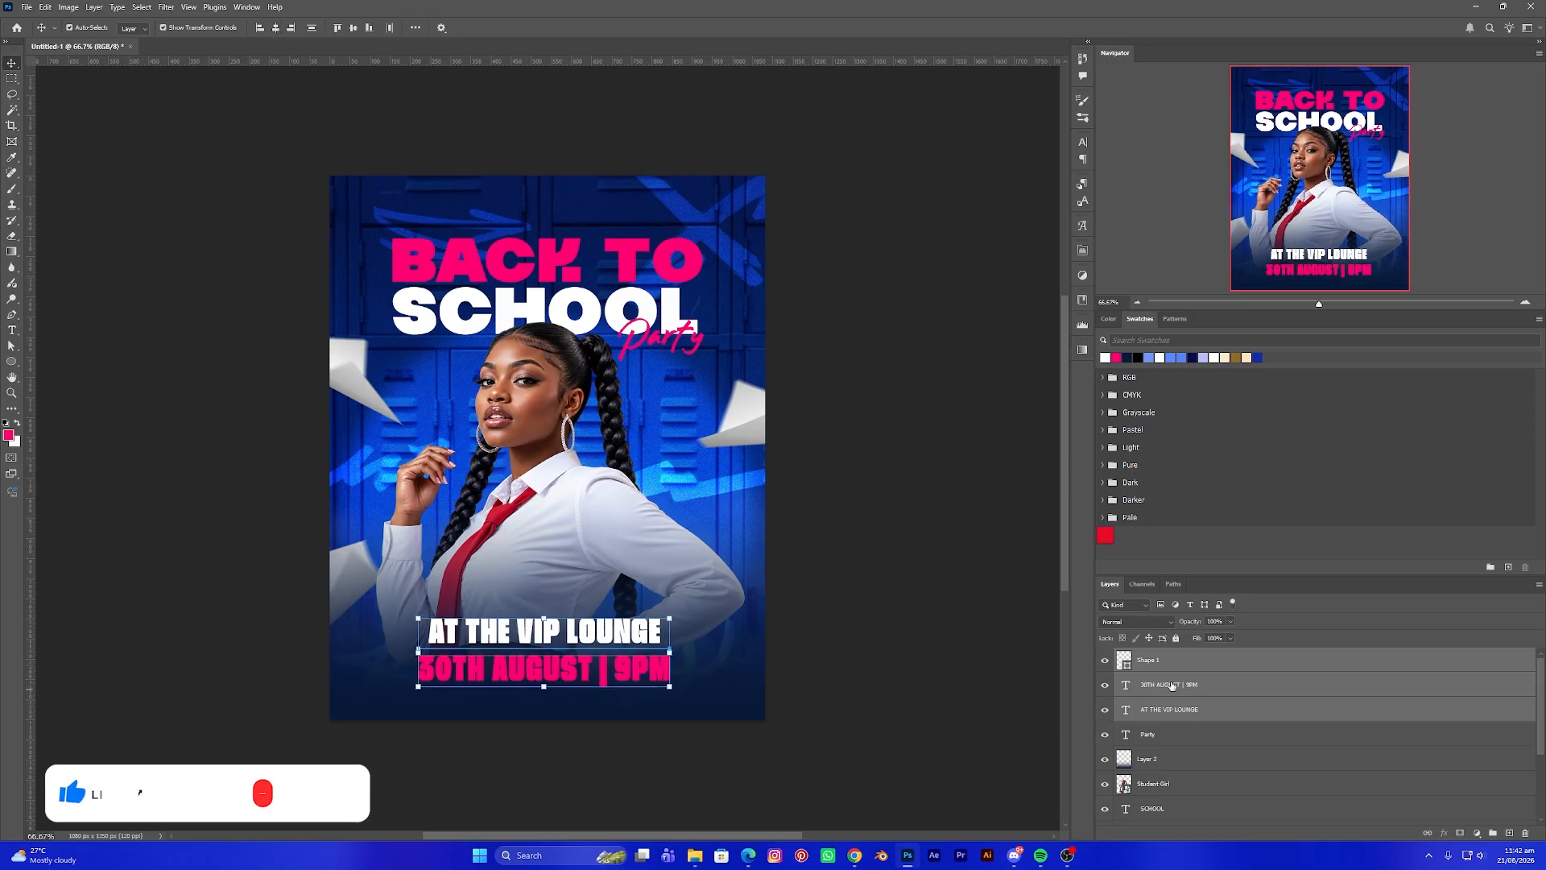
Group the divider, venue and date layers and name the group Venue-Date
key(ctrl+g)
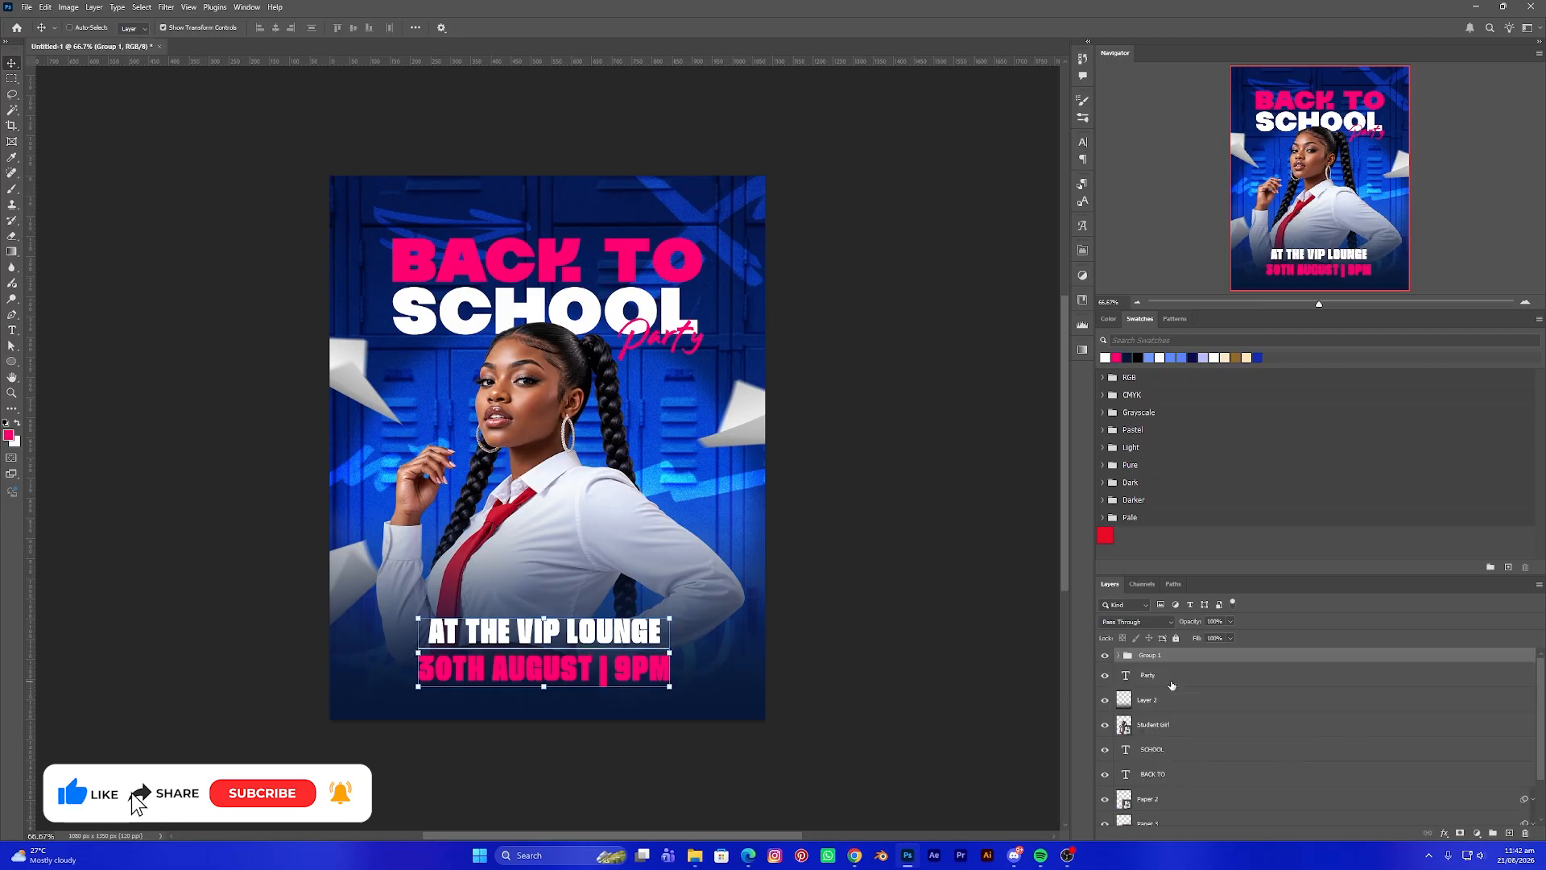
double_click(1156, 658)
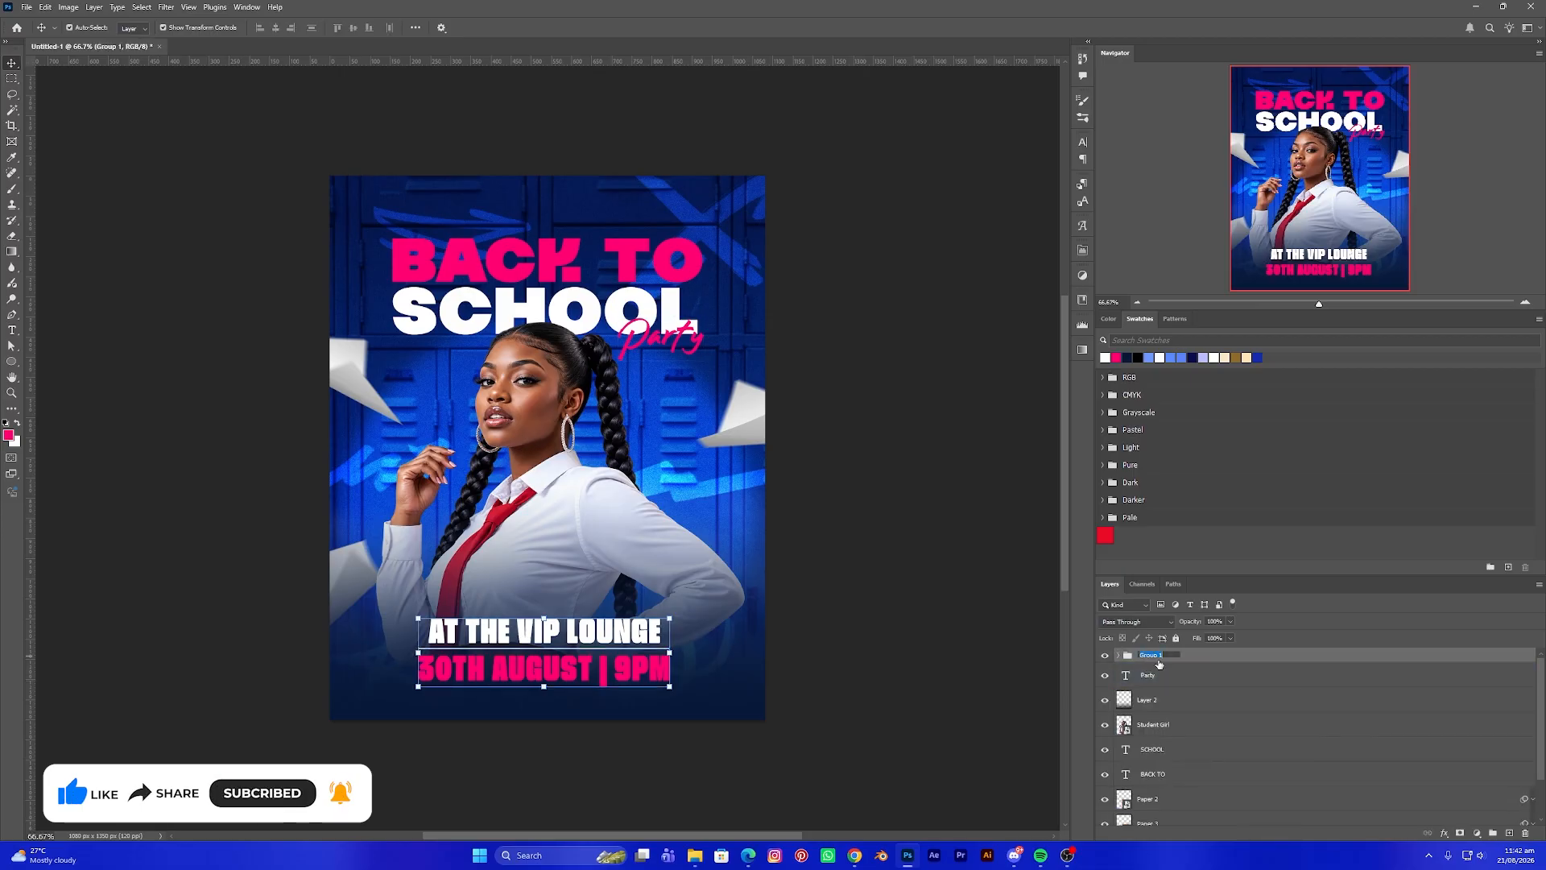
text(Venue-Date)
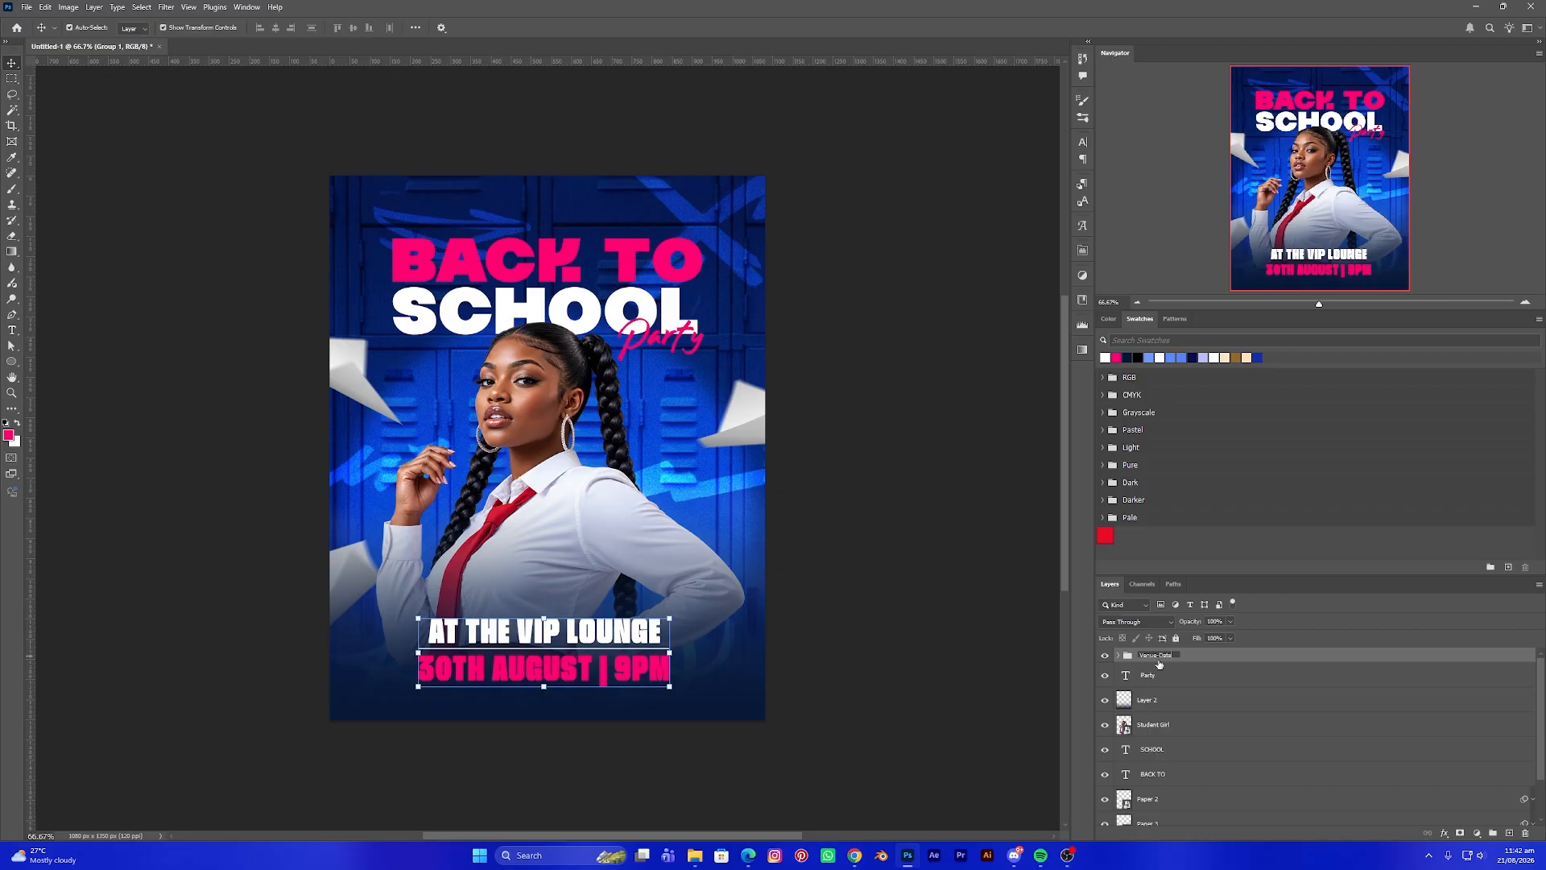
key(Return)
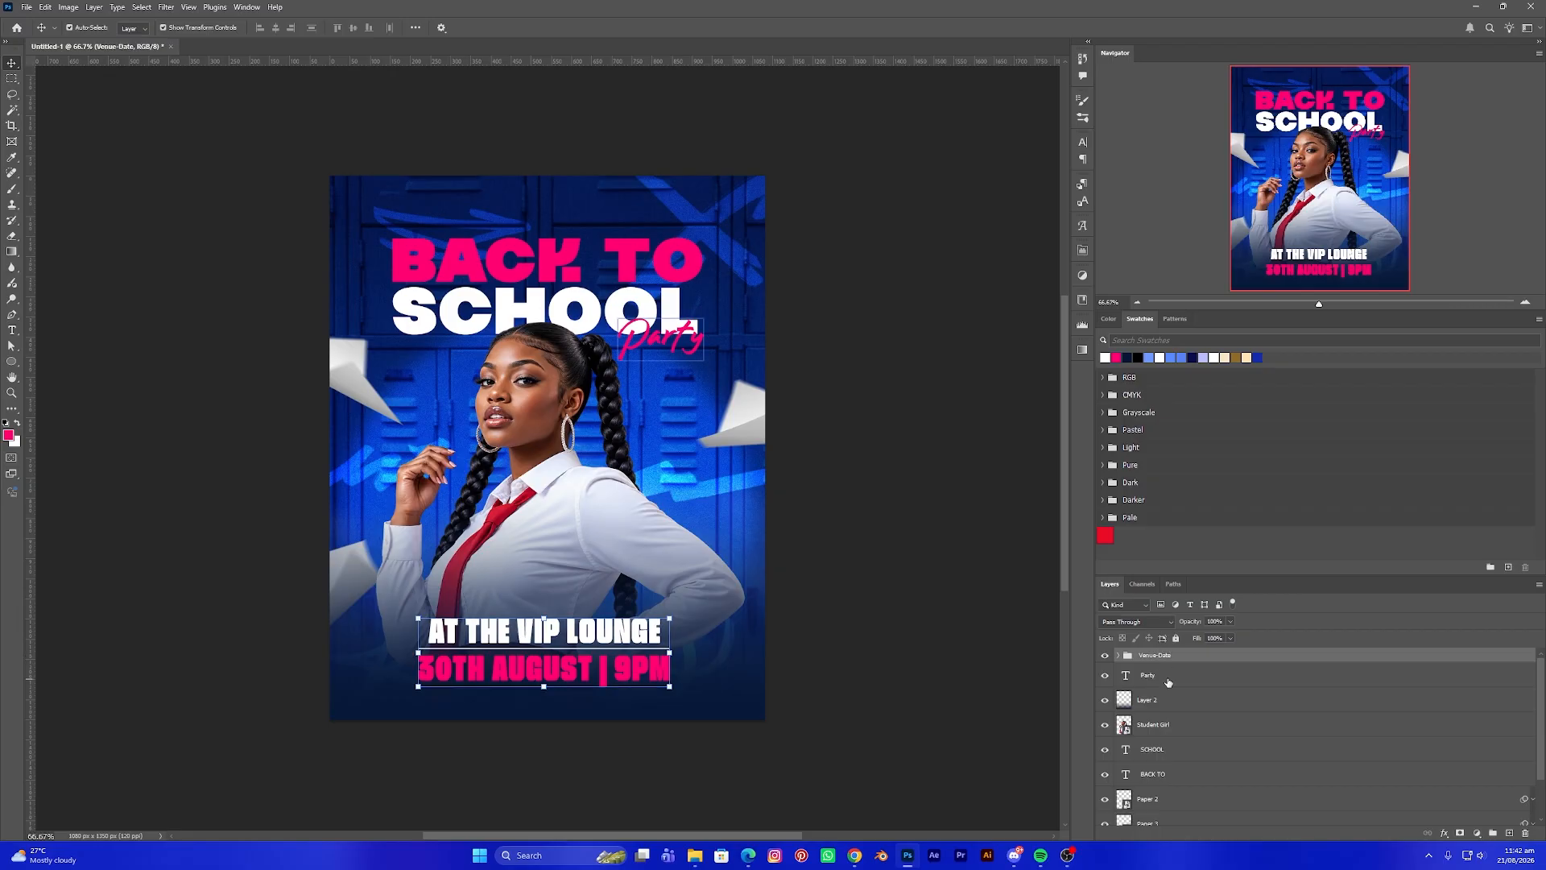
click(1160, 702)
ctrl+click(1165, 754)
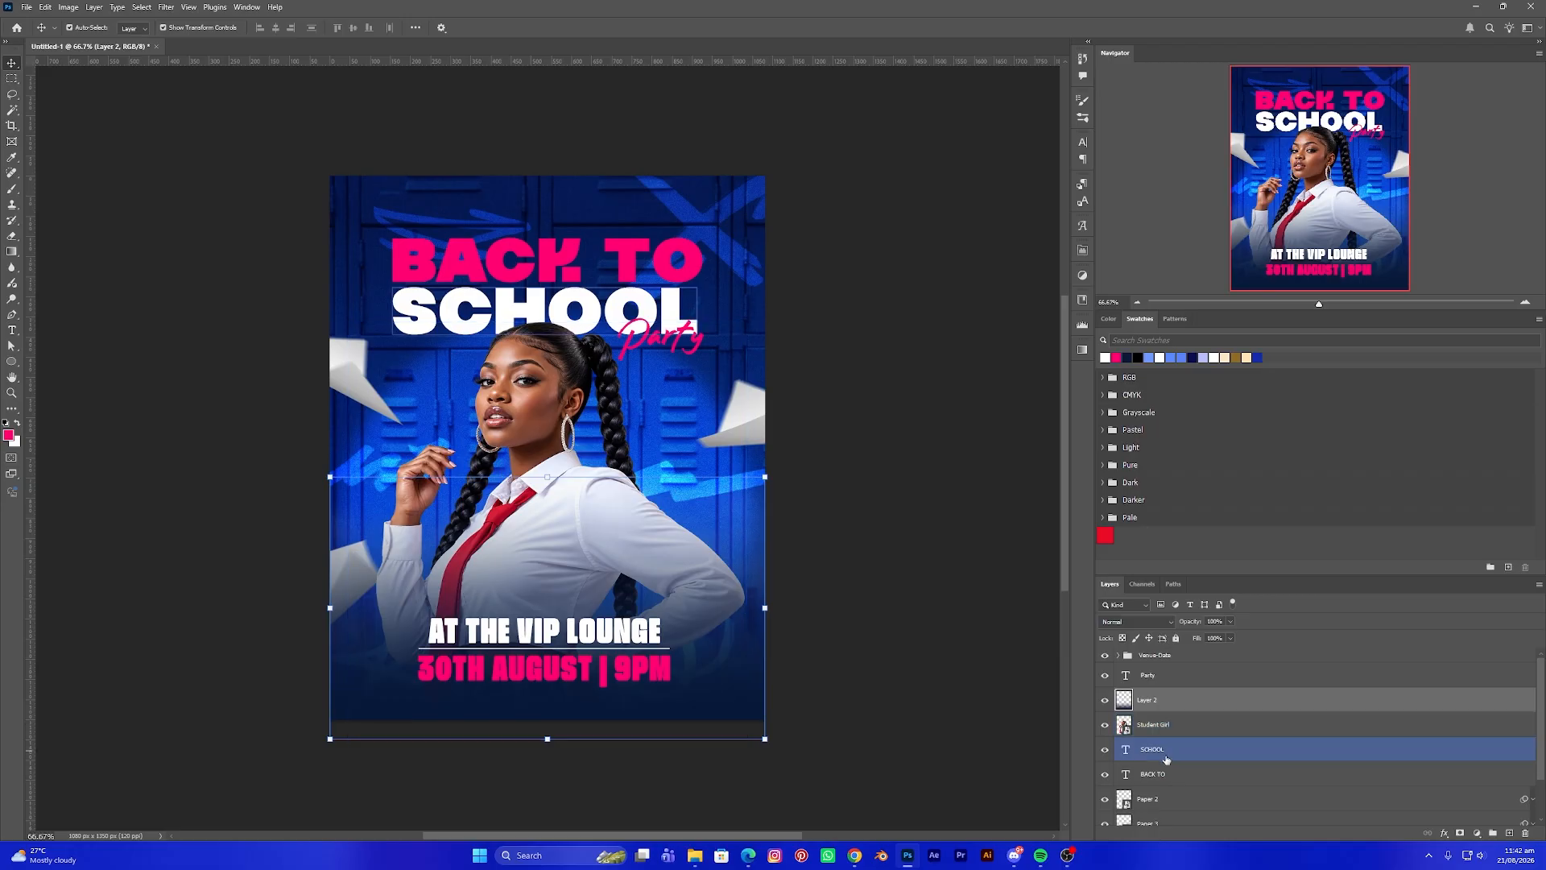
click(1162, 754)
shift+click(1164, 774)
Move the three paper layers together into the Background group
scroll(1168, 773, down, 2)
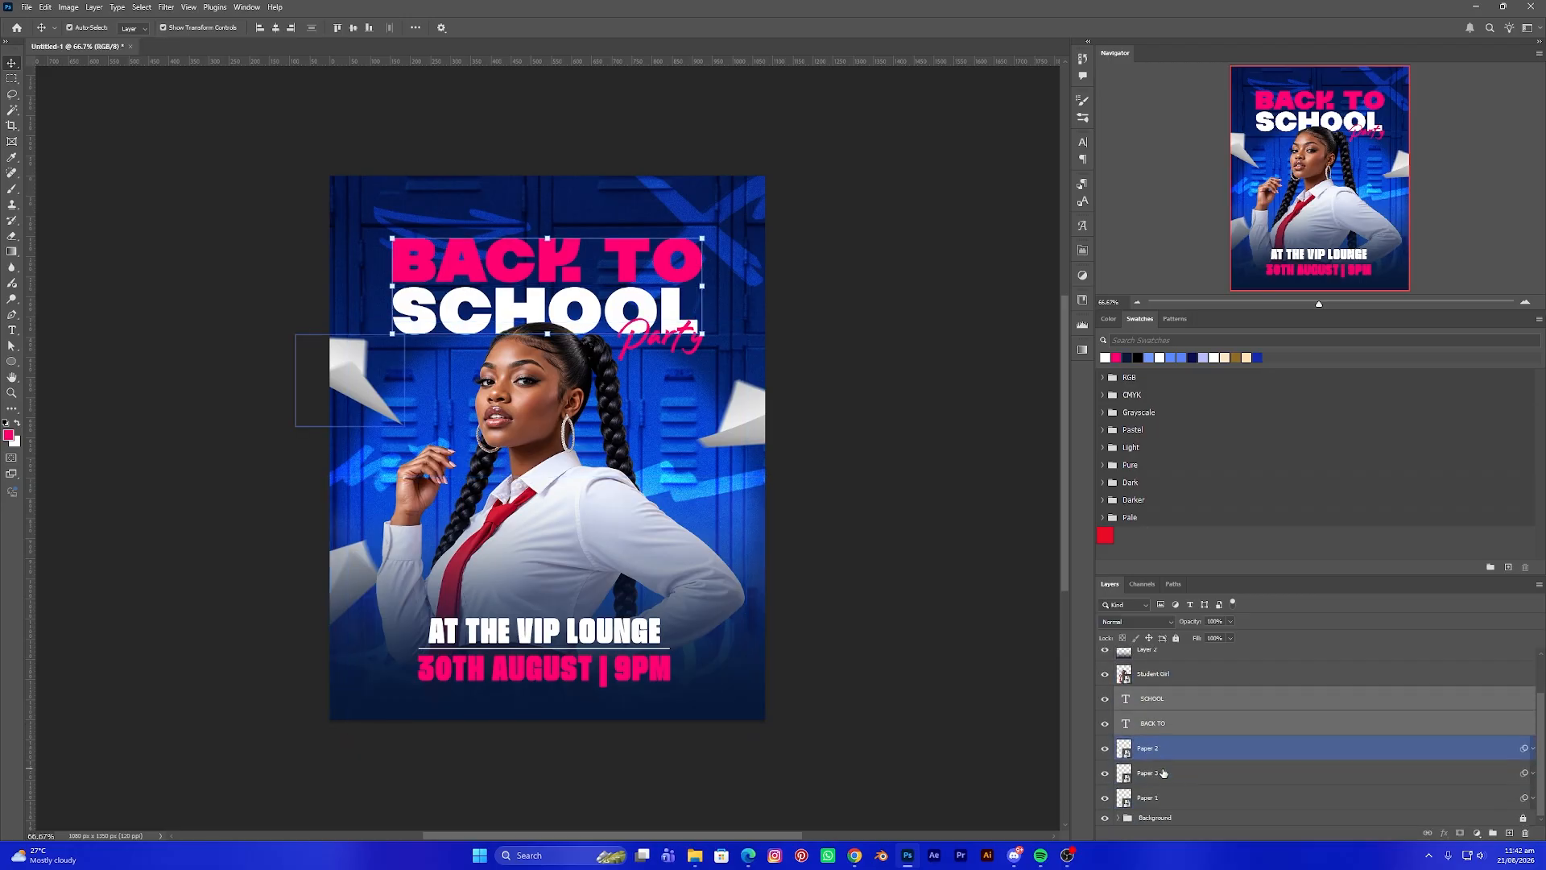
click(1157, 747)
ctrl+click(1160, 773)
ctrl+click(1159, 797)
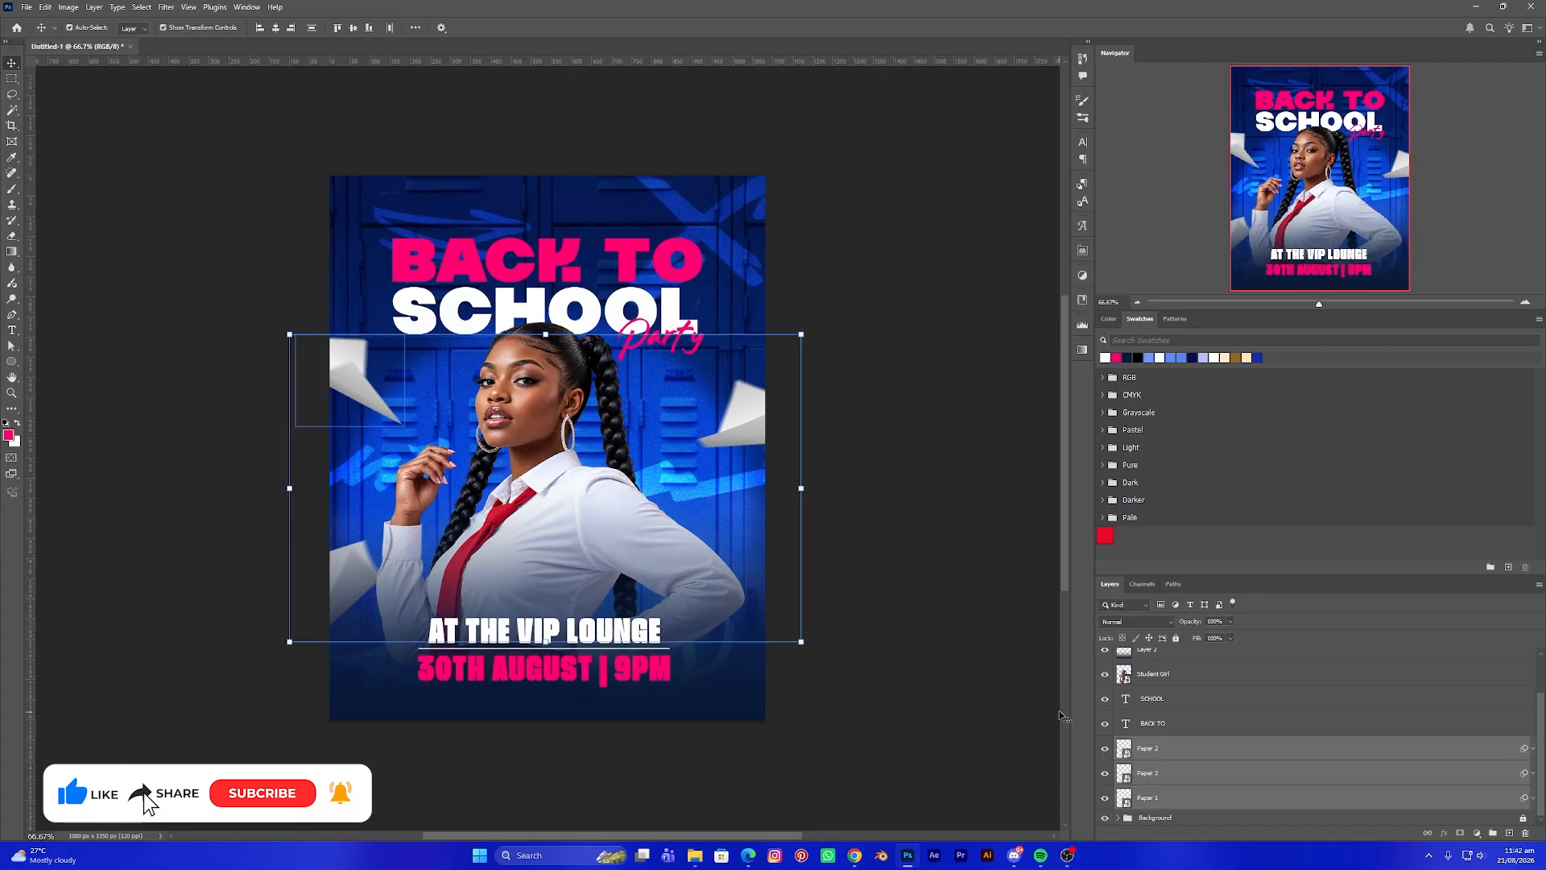
ctrl+click(1204, 733)
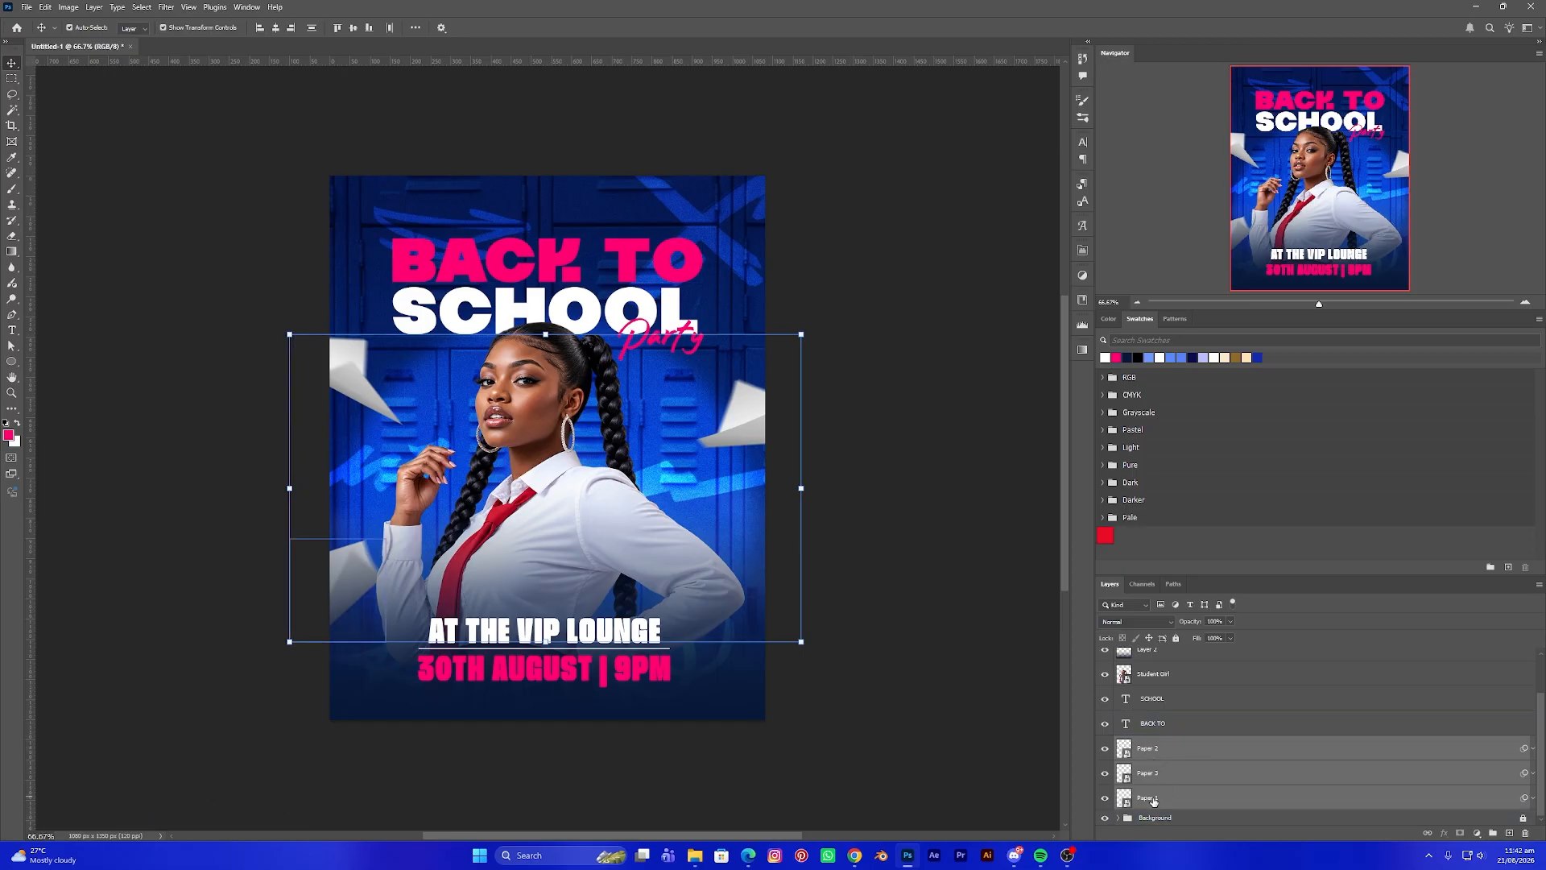
drag(1153, 799, 1153, 818)
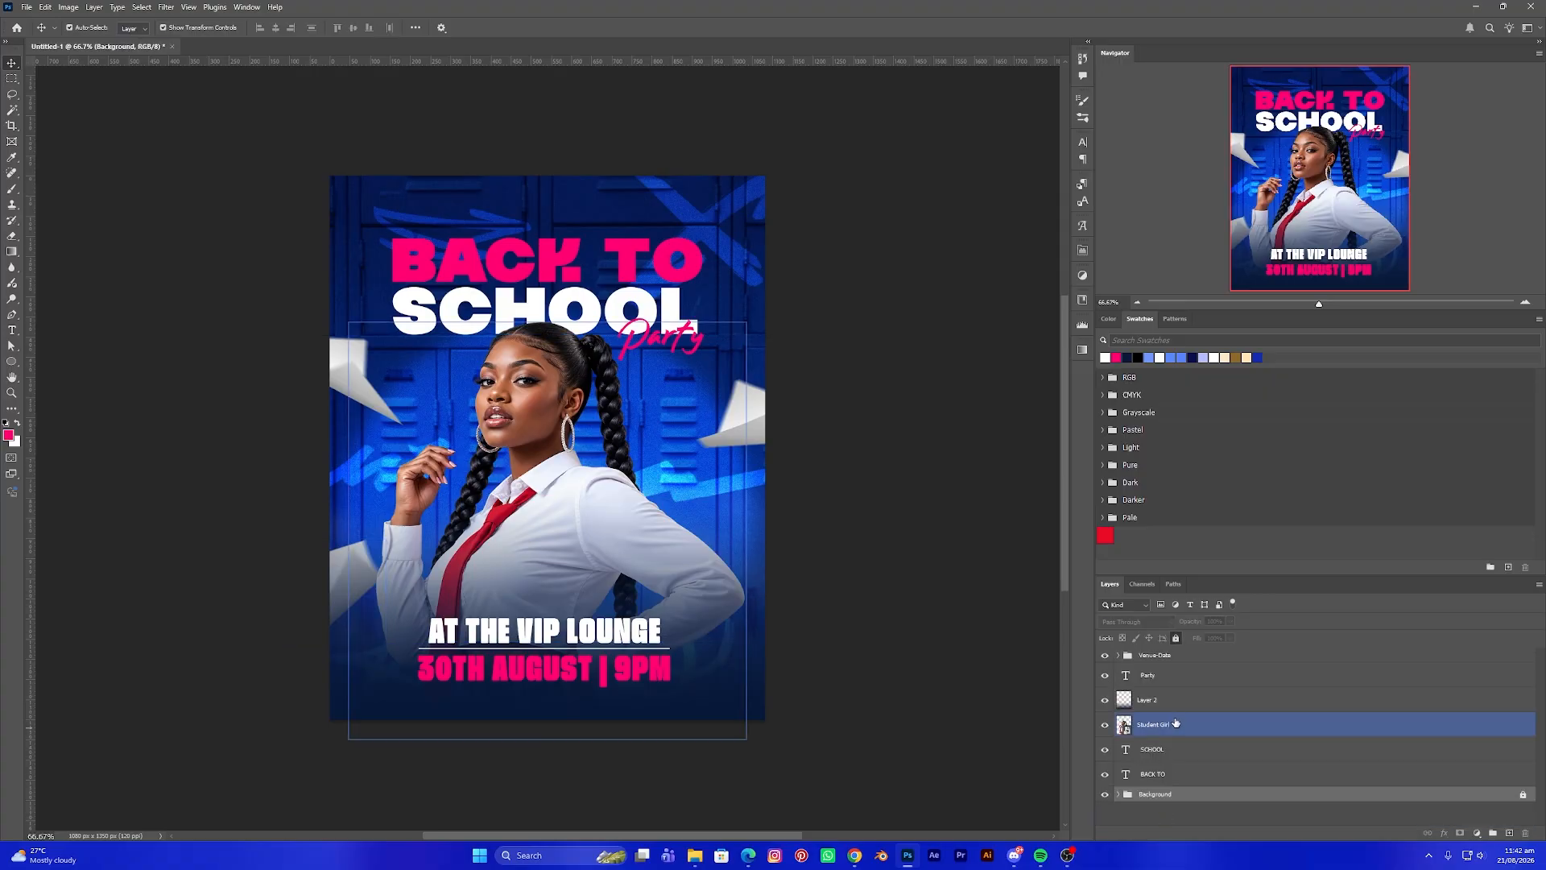
Group the Party, Layer 2, Student Girl, SCHOOL and BACK TO layers and name the group Girl-Title
click(1175, 677)
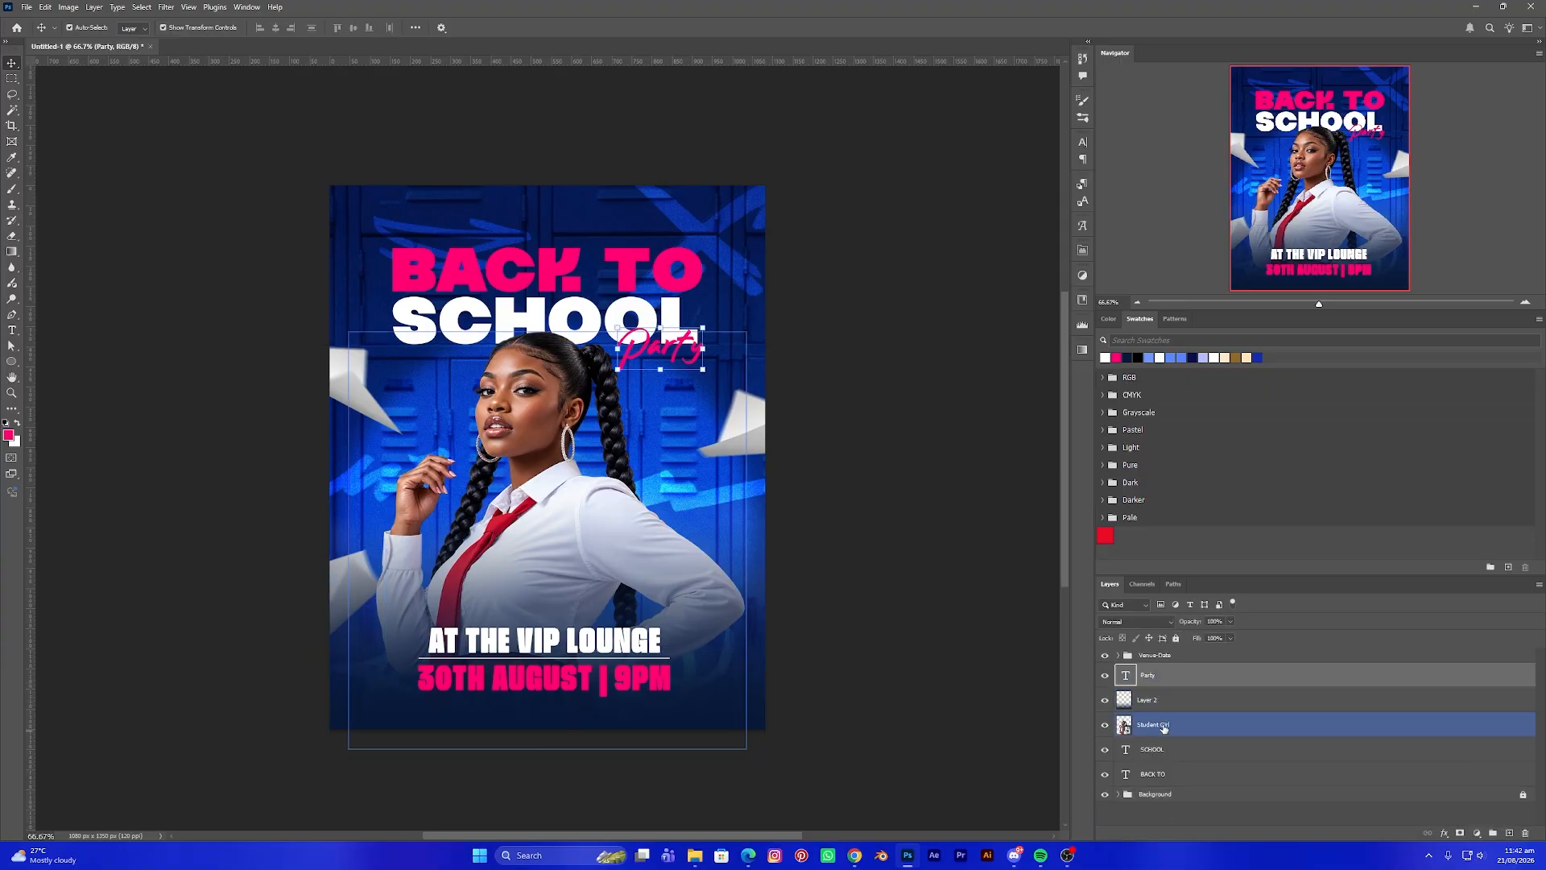
click(1163, 728)
click(1161, 754)
ctrl+click(1162, 777)
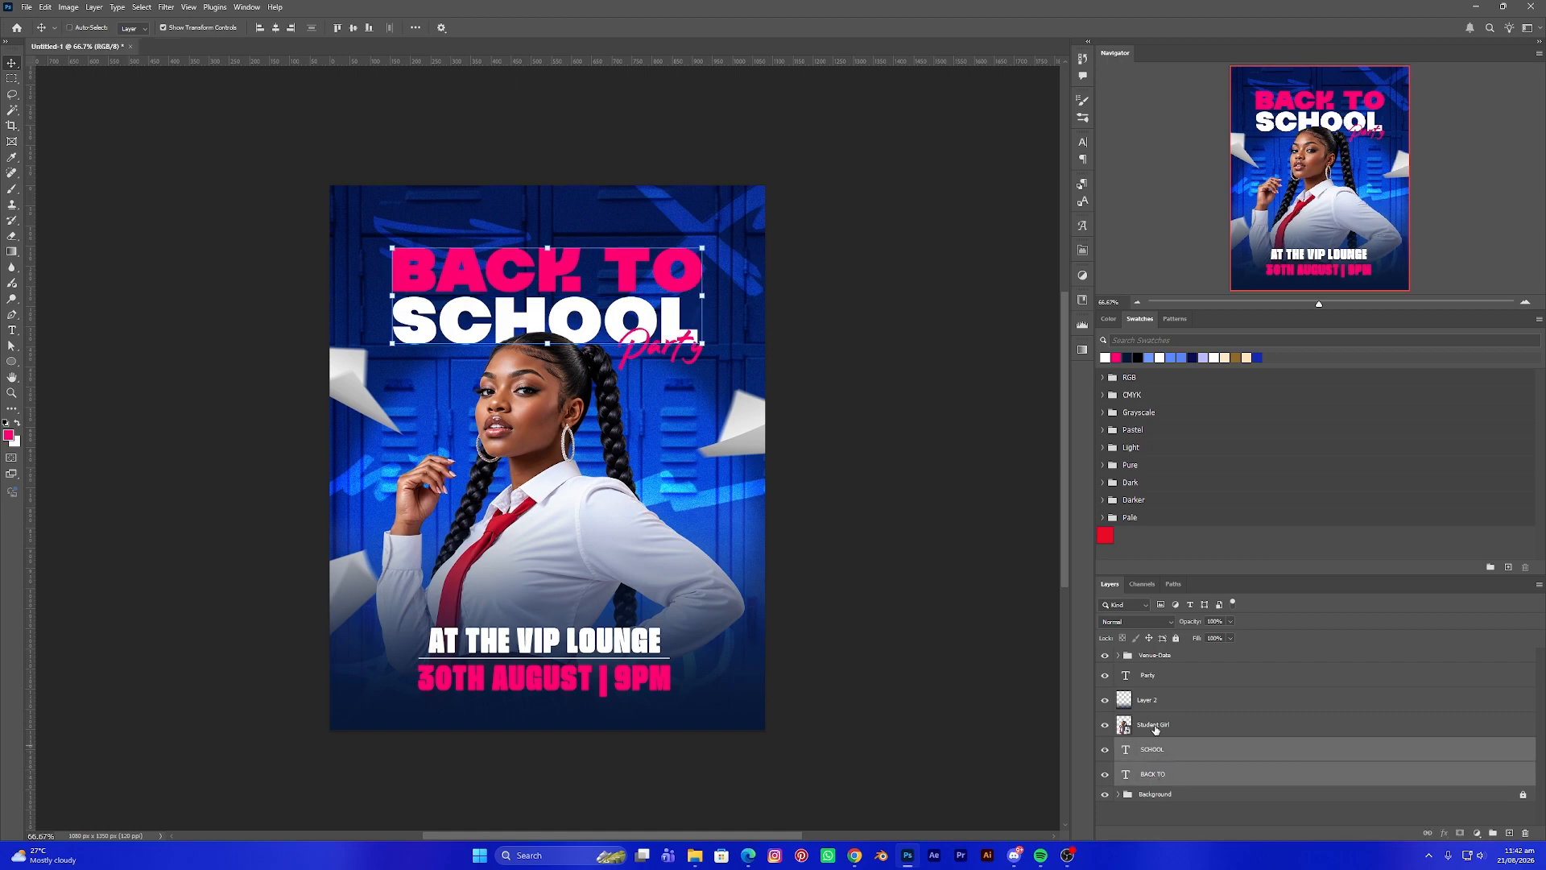
ctrl+click(1159, 725)
ctrl+click(1156, 702)
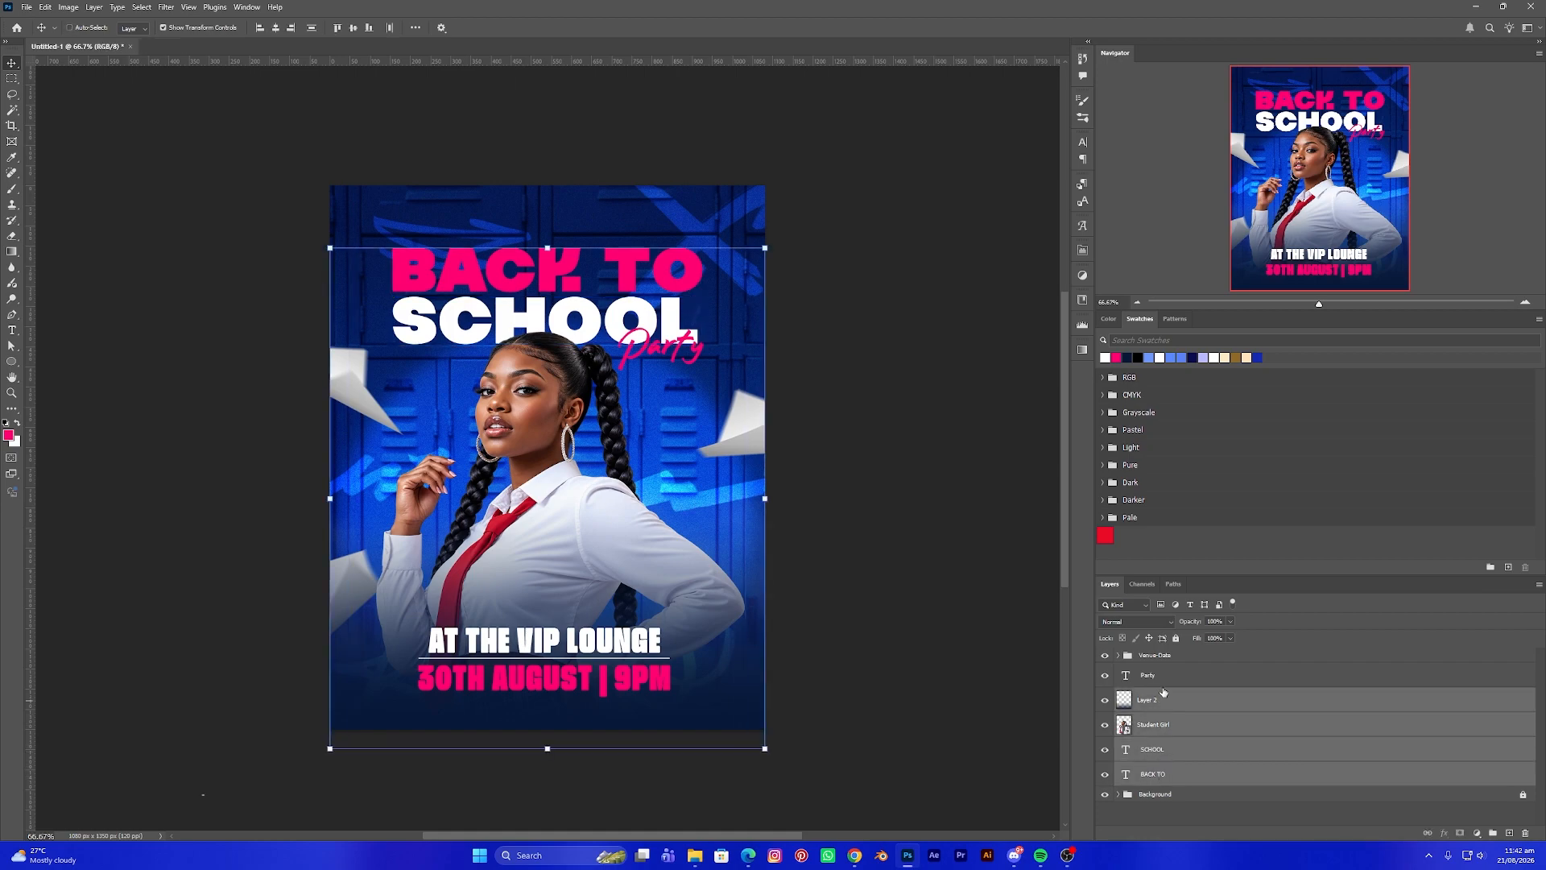
ctrl+click(1159, 683)
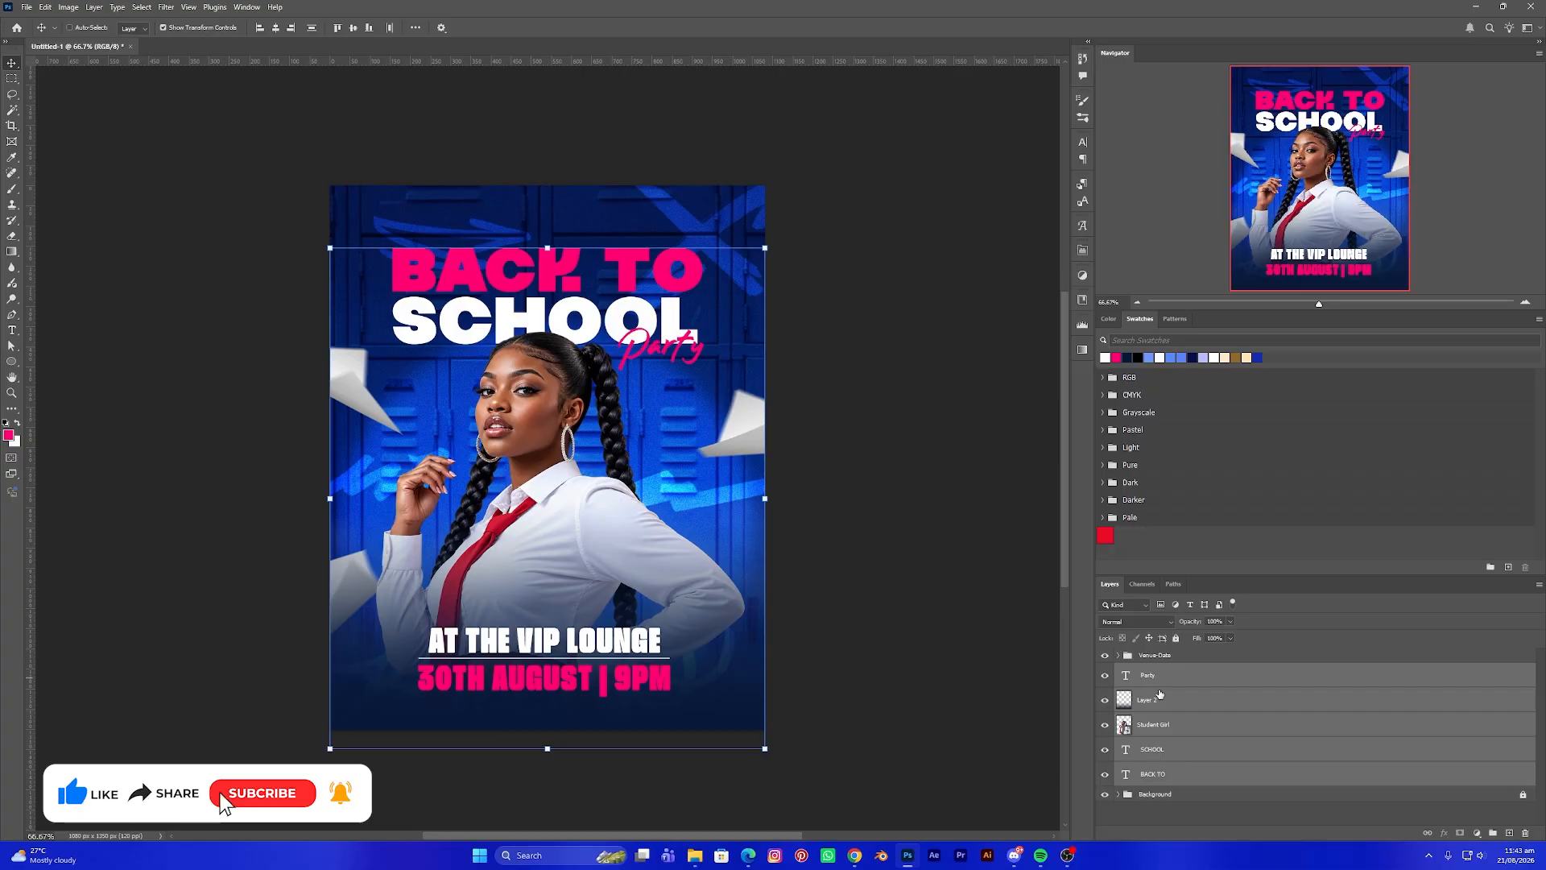
key(ctrl+g)
click(1159, 686)
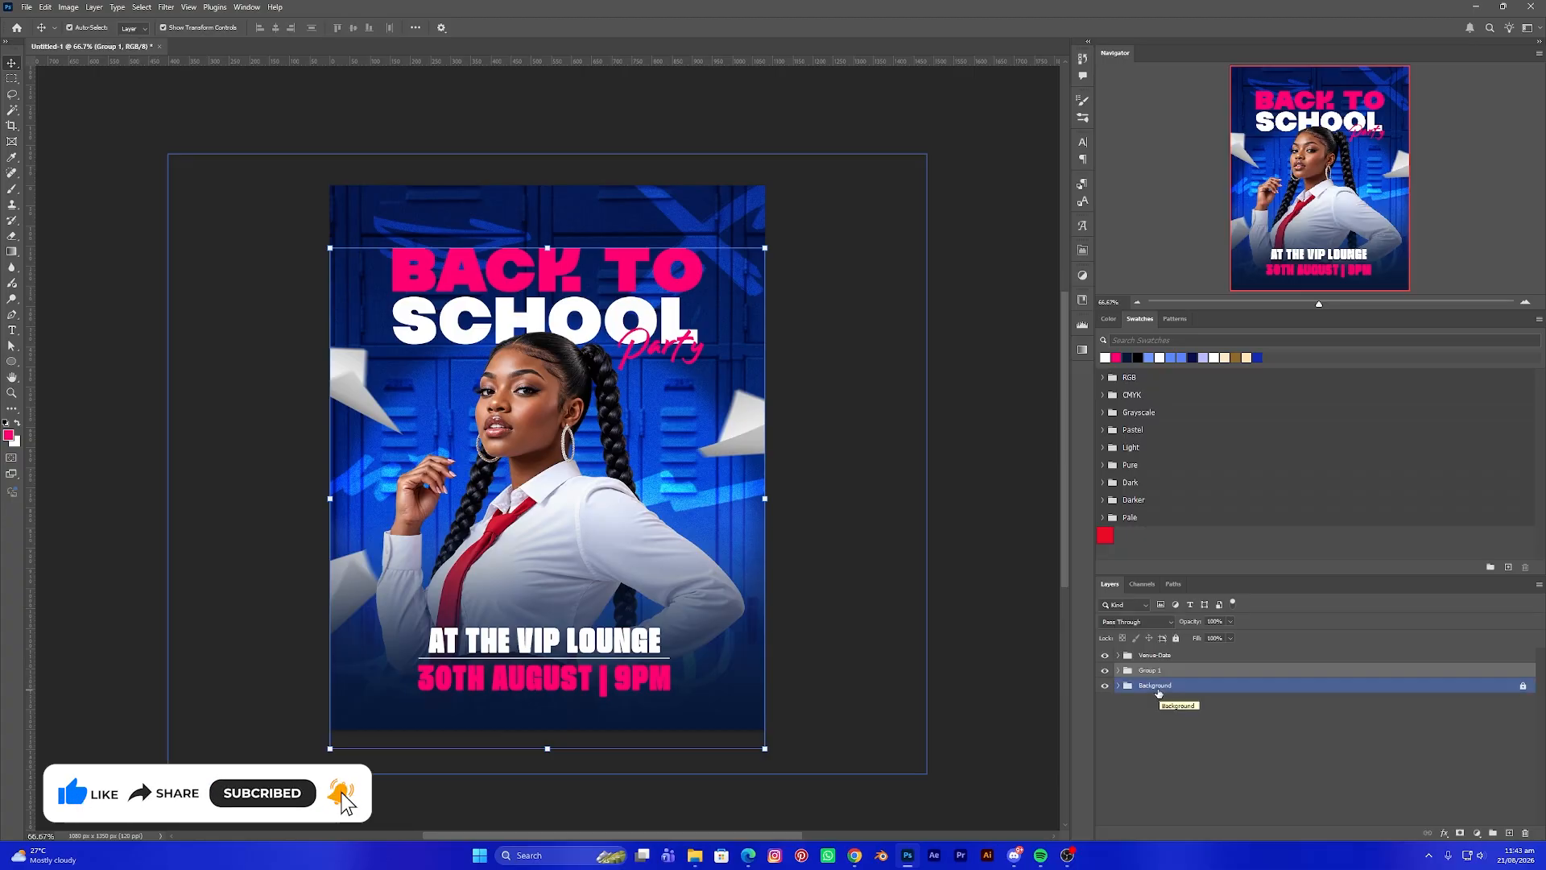
text(Girl)
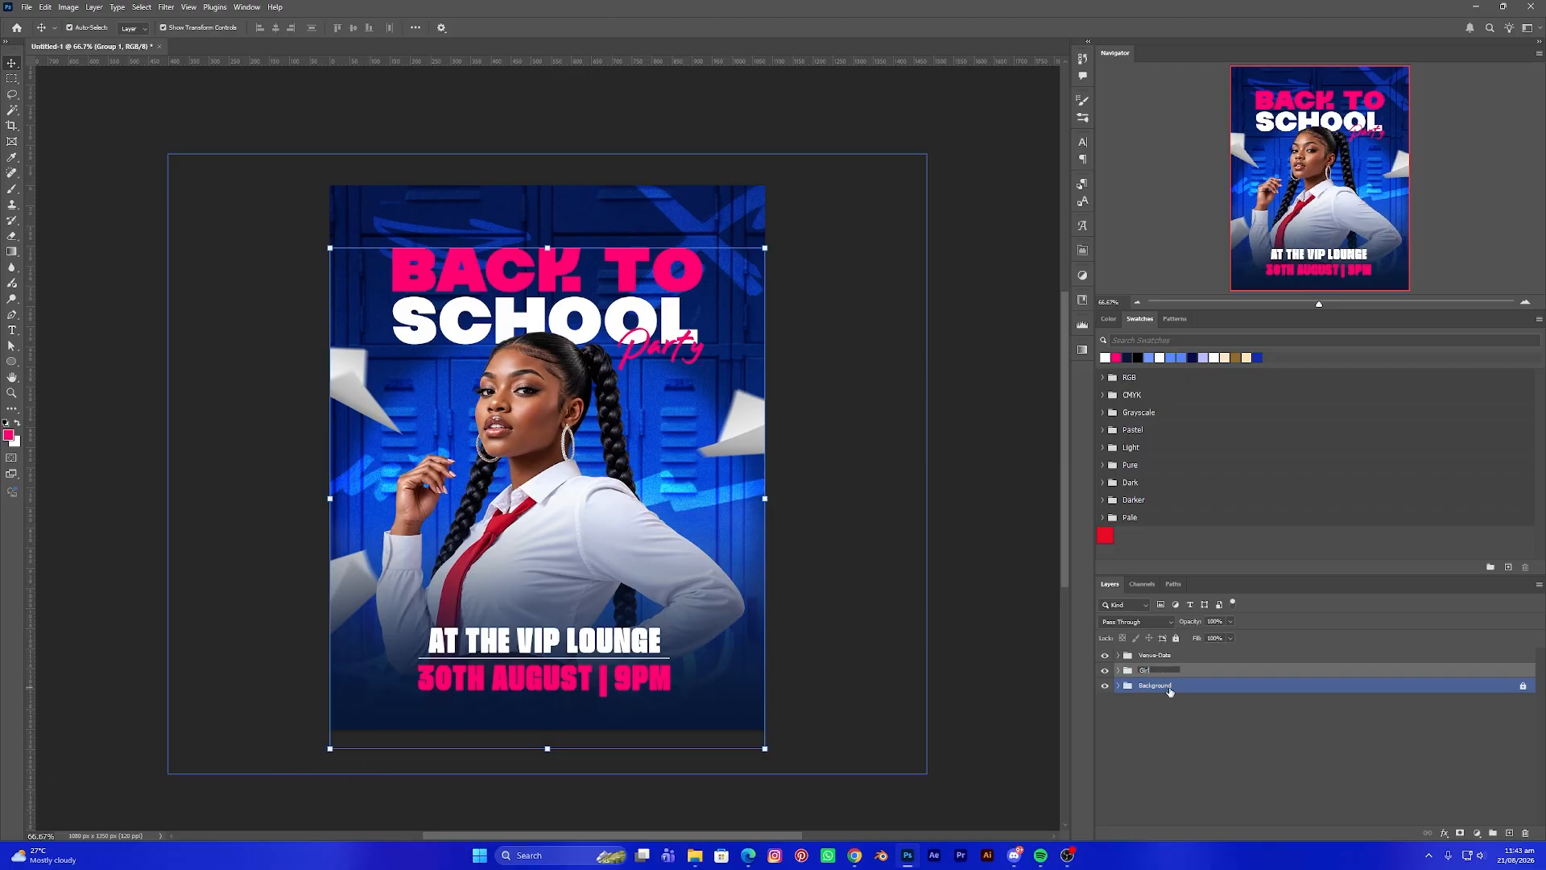
text(-Title)
key(Return)
Add a Color Balance adjustment layer above Student Girl inside the Girl-Title group and clip it to that layer
click(1117, 670)
click(1208, 690)
click(1190, 747)
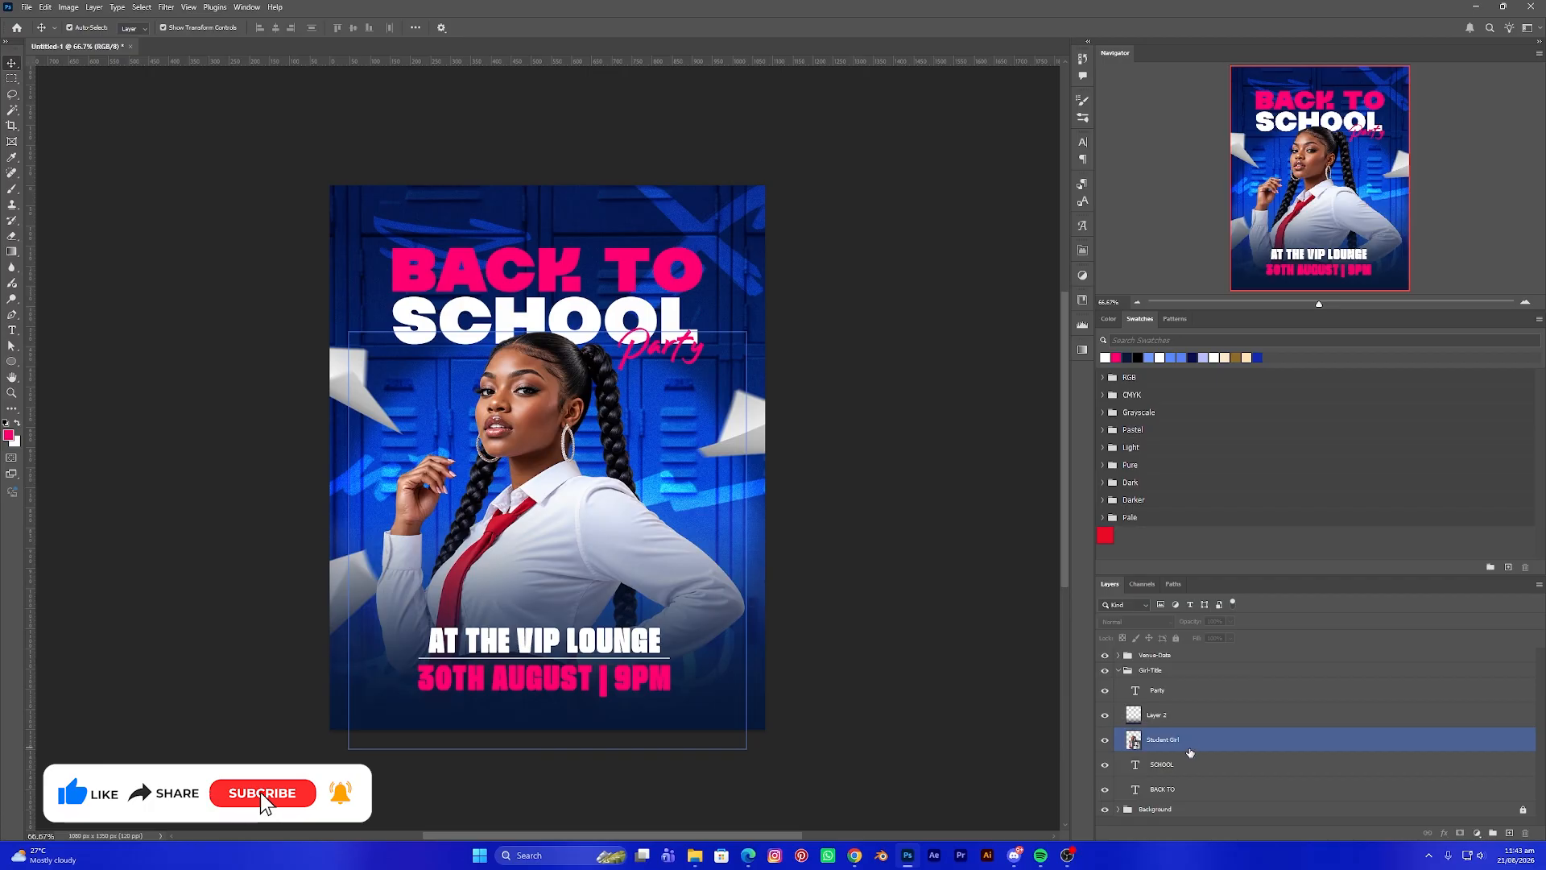
click(1195, 744)
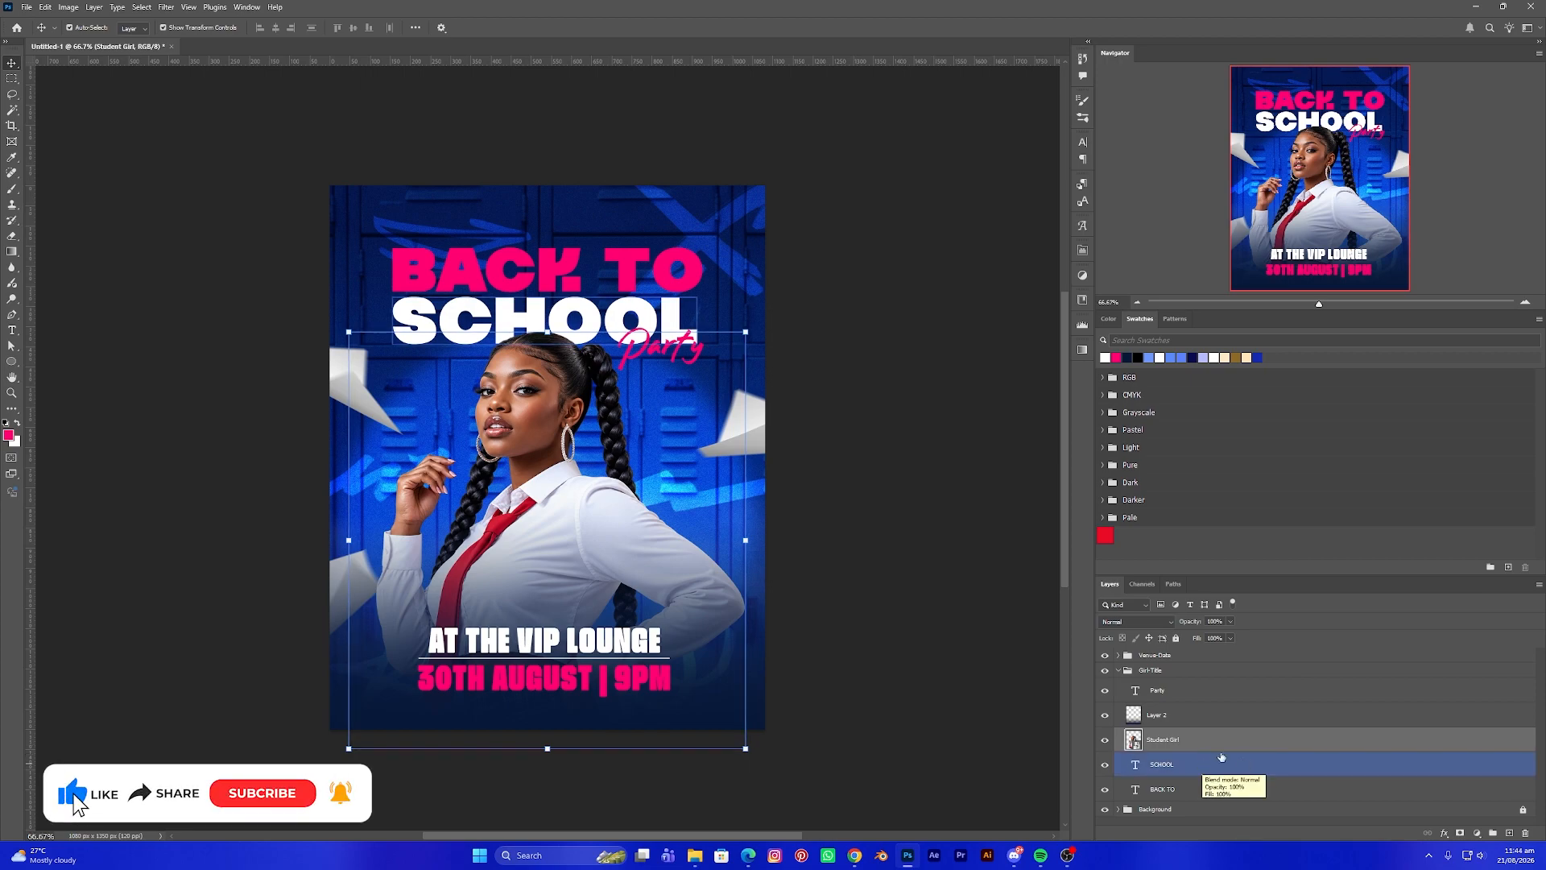
click(1478, 834)
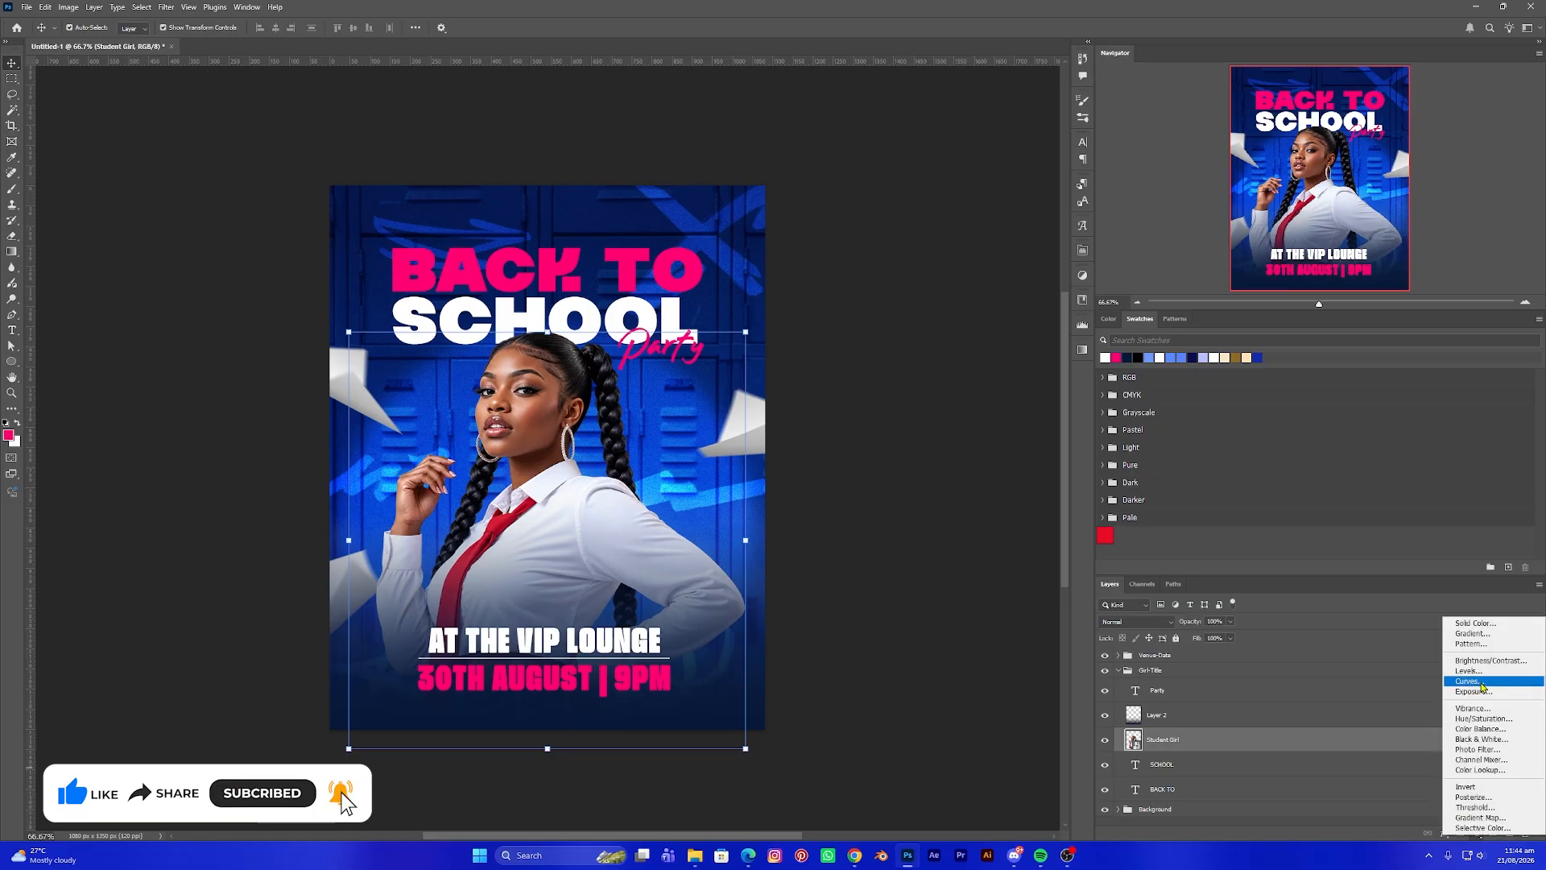
click(1478, 728)
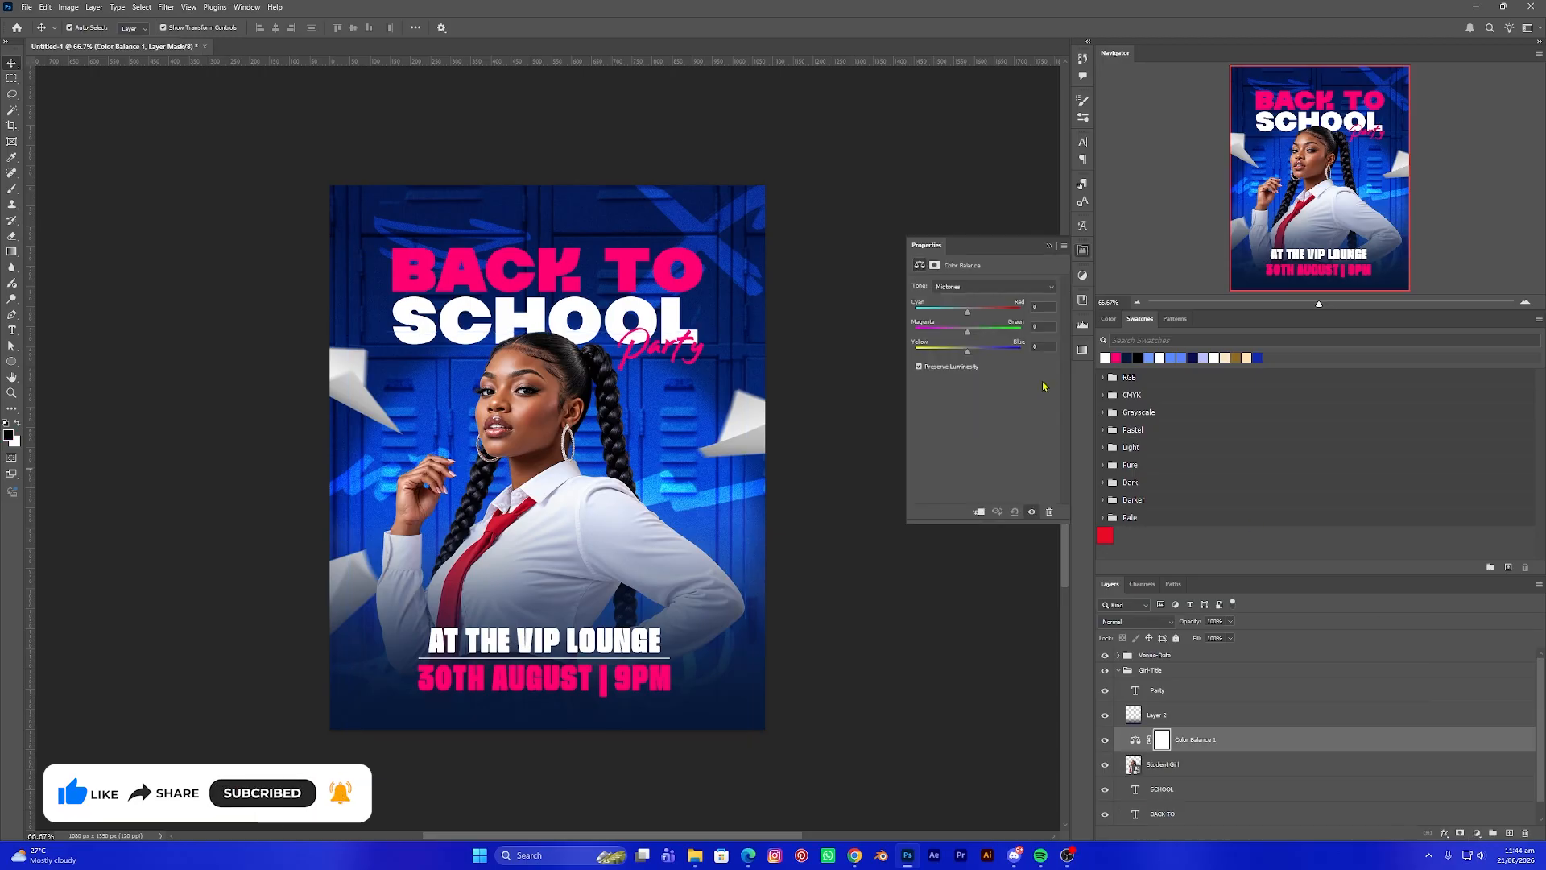
click(979, 513)
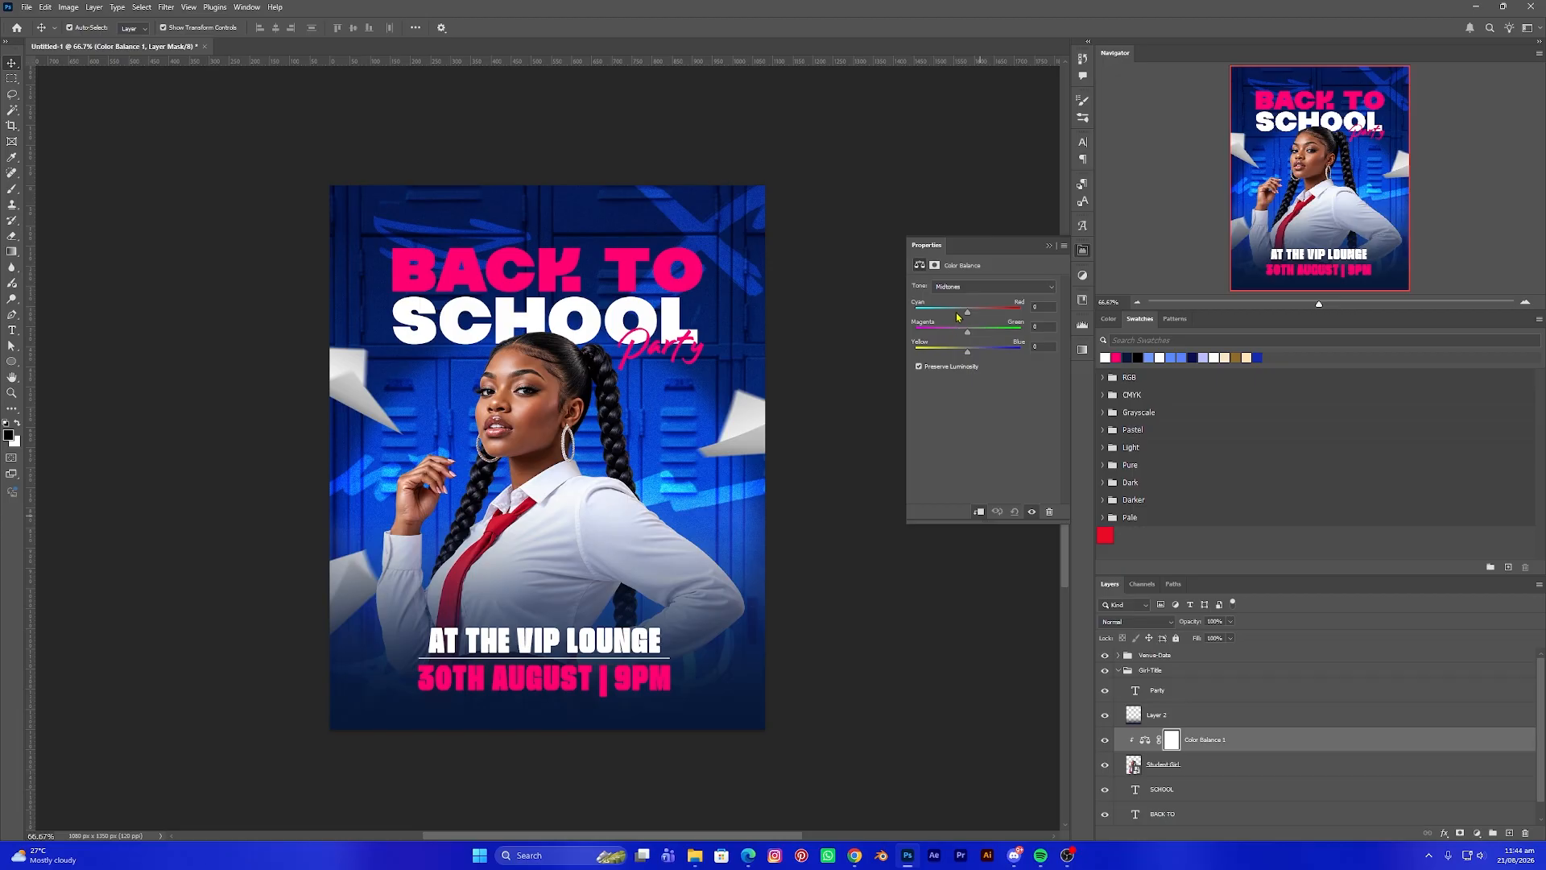
In the Color Balance adjustment, shift the midtones slightly toward cyan and the shadows slightly toward cyan and blue
drag(967, 313, 958, 312)
click(972, 286)
click(972, 304)
drag(966, 317, 973, 357)
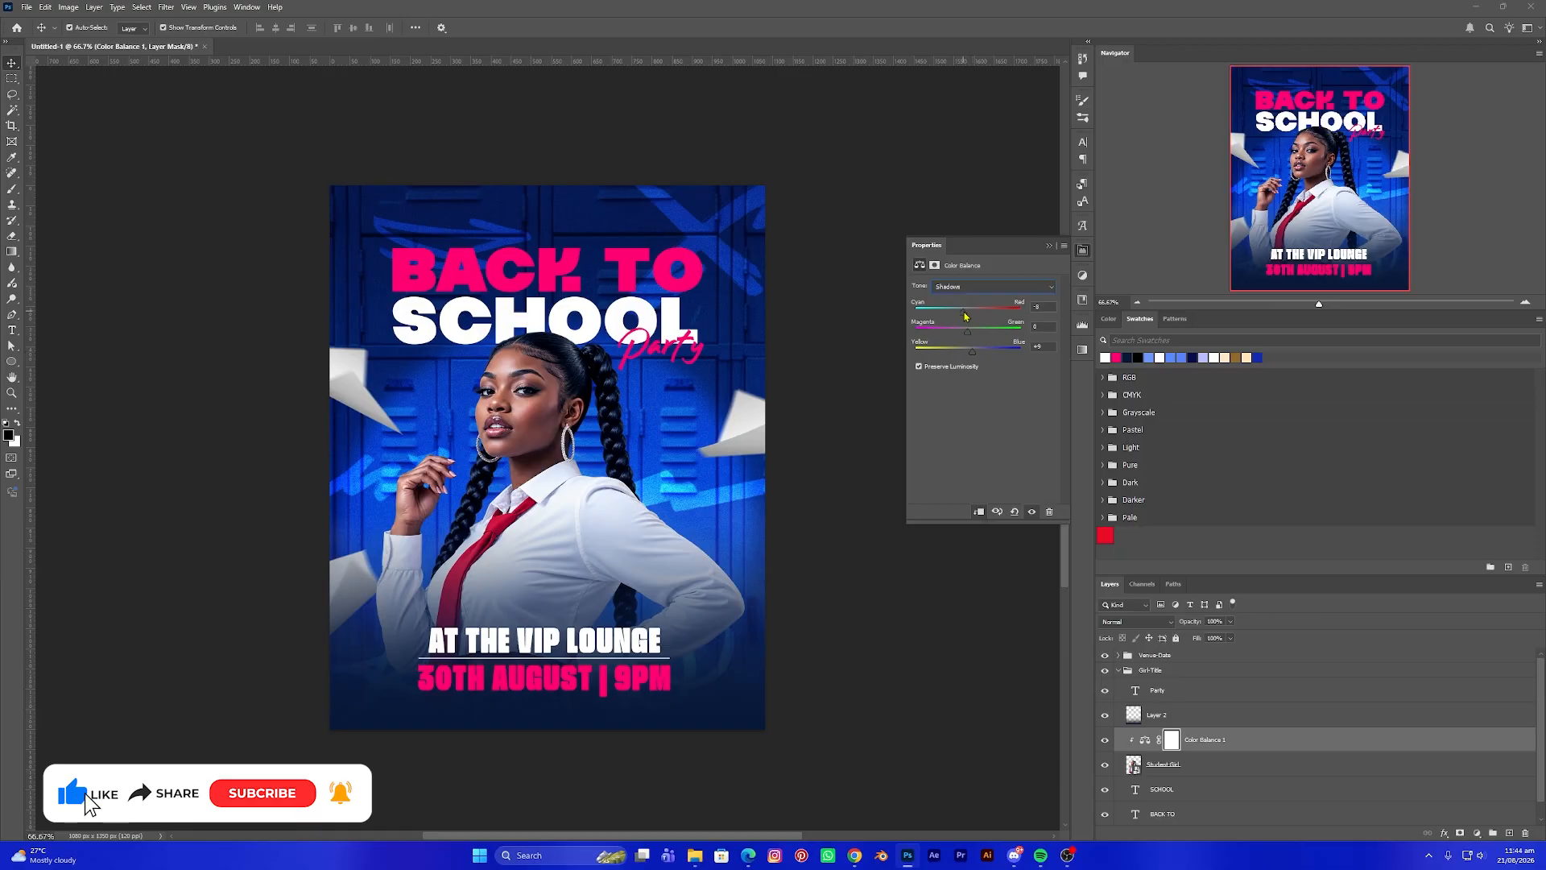
drag(963, 314, 961, 314)
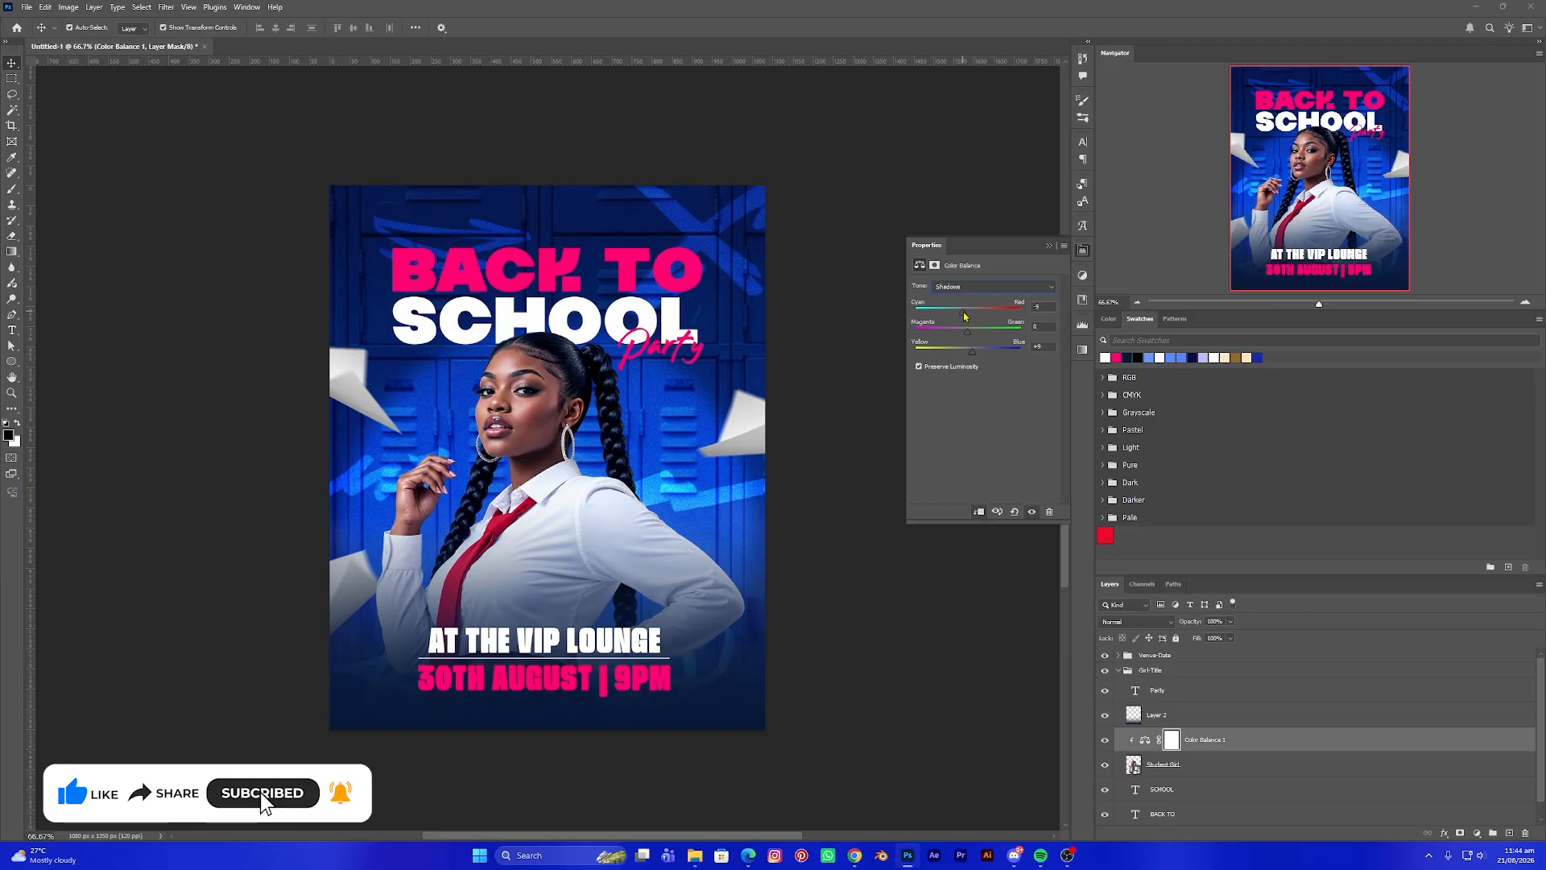
Shift the Color Balance highlights slightly toward blue and cyan, then close the adjustment settings and deselect the layer
click(963, 287)
click(949, 298)
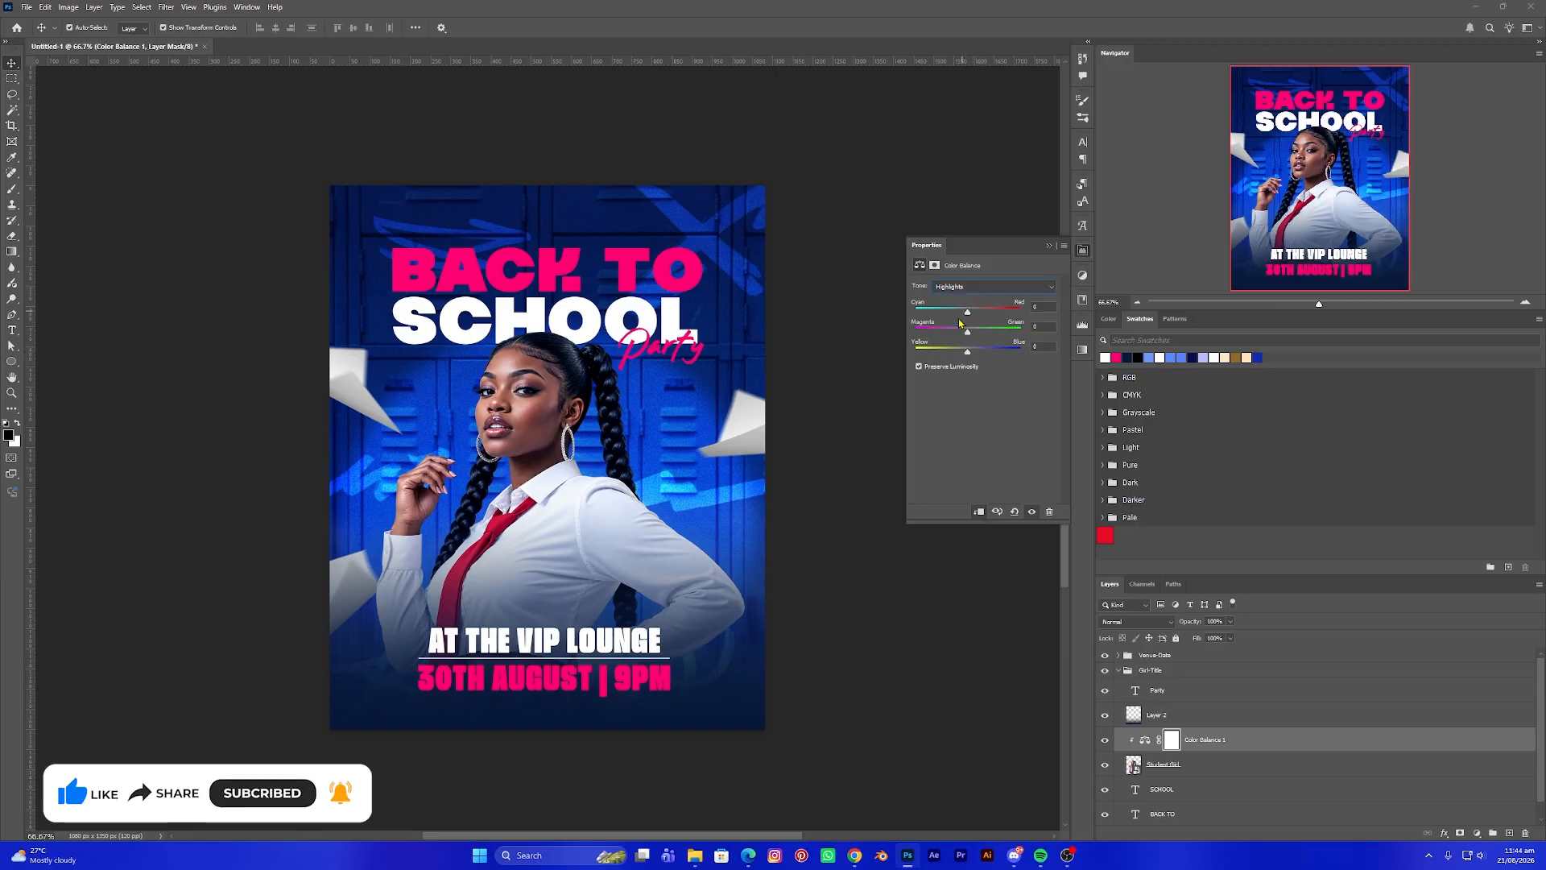
drag(971, 355, 964, 314)
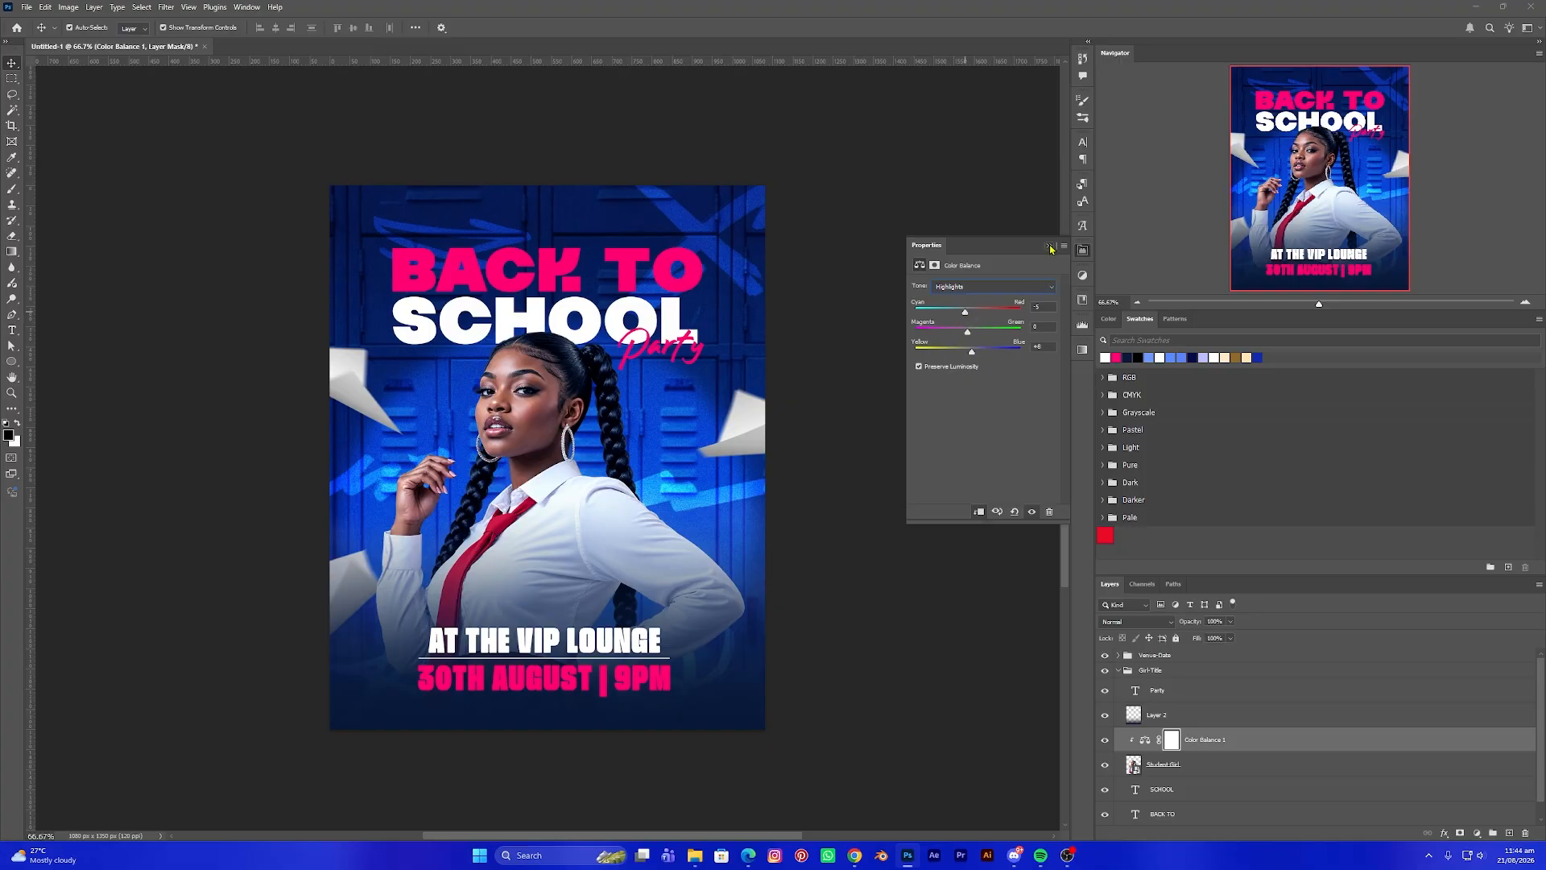
click(1050, 247)
click(994, 504)
Apply the Camera Raw Filter to the Student Girl layer with Texture about +13, slightly raised Clarity and Sharpening about 13
scroll(1190, 722, down, 1)
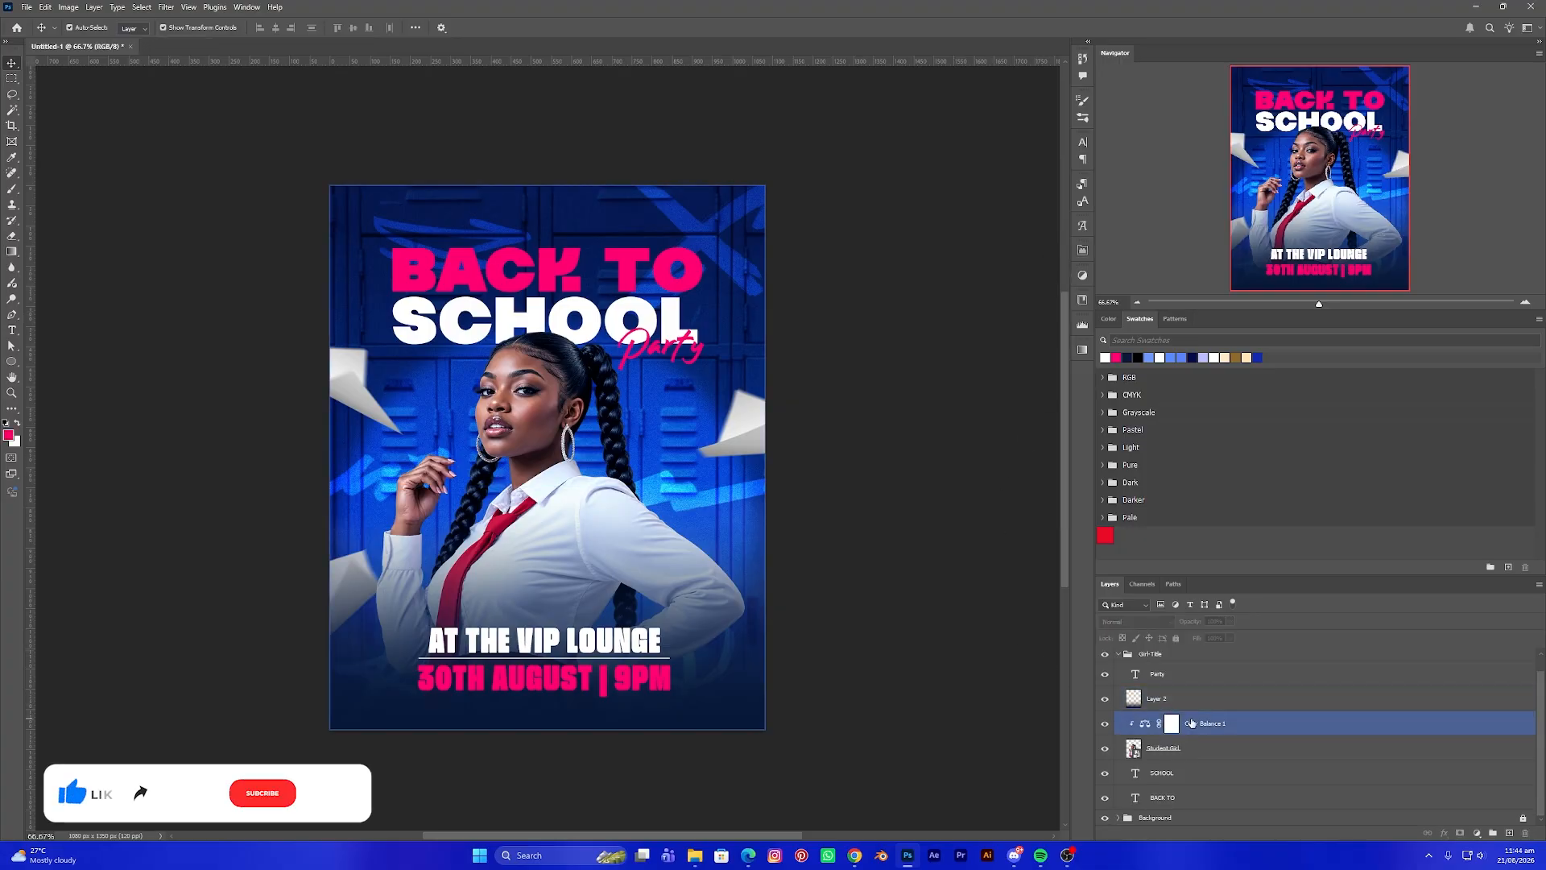
key(alt+bracketleft)
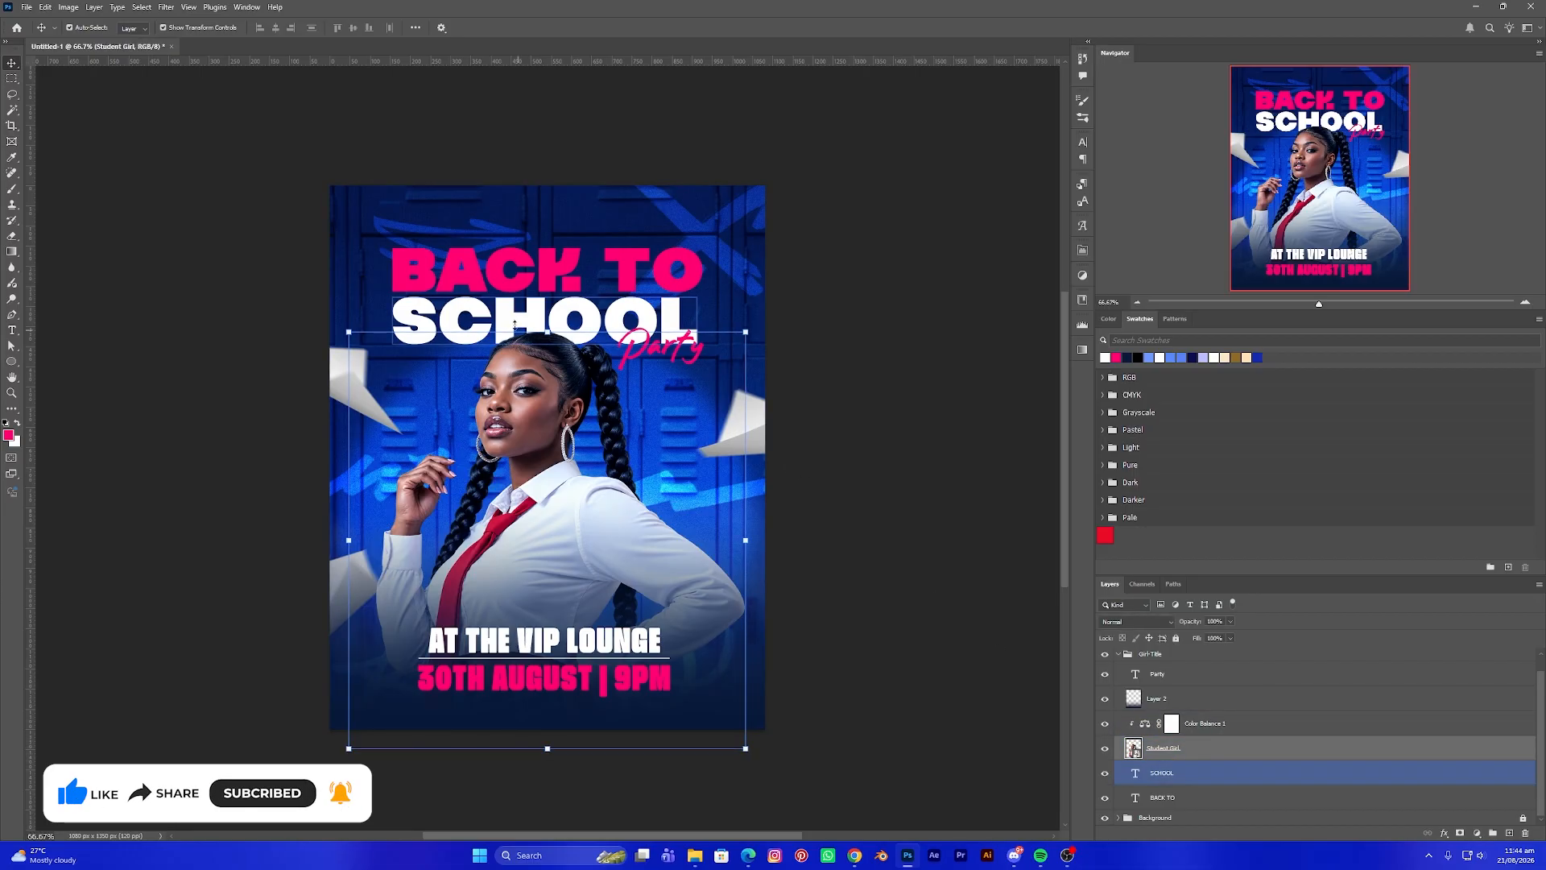
click(161, 9)
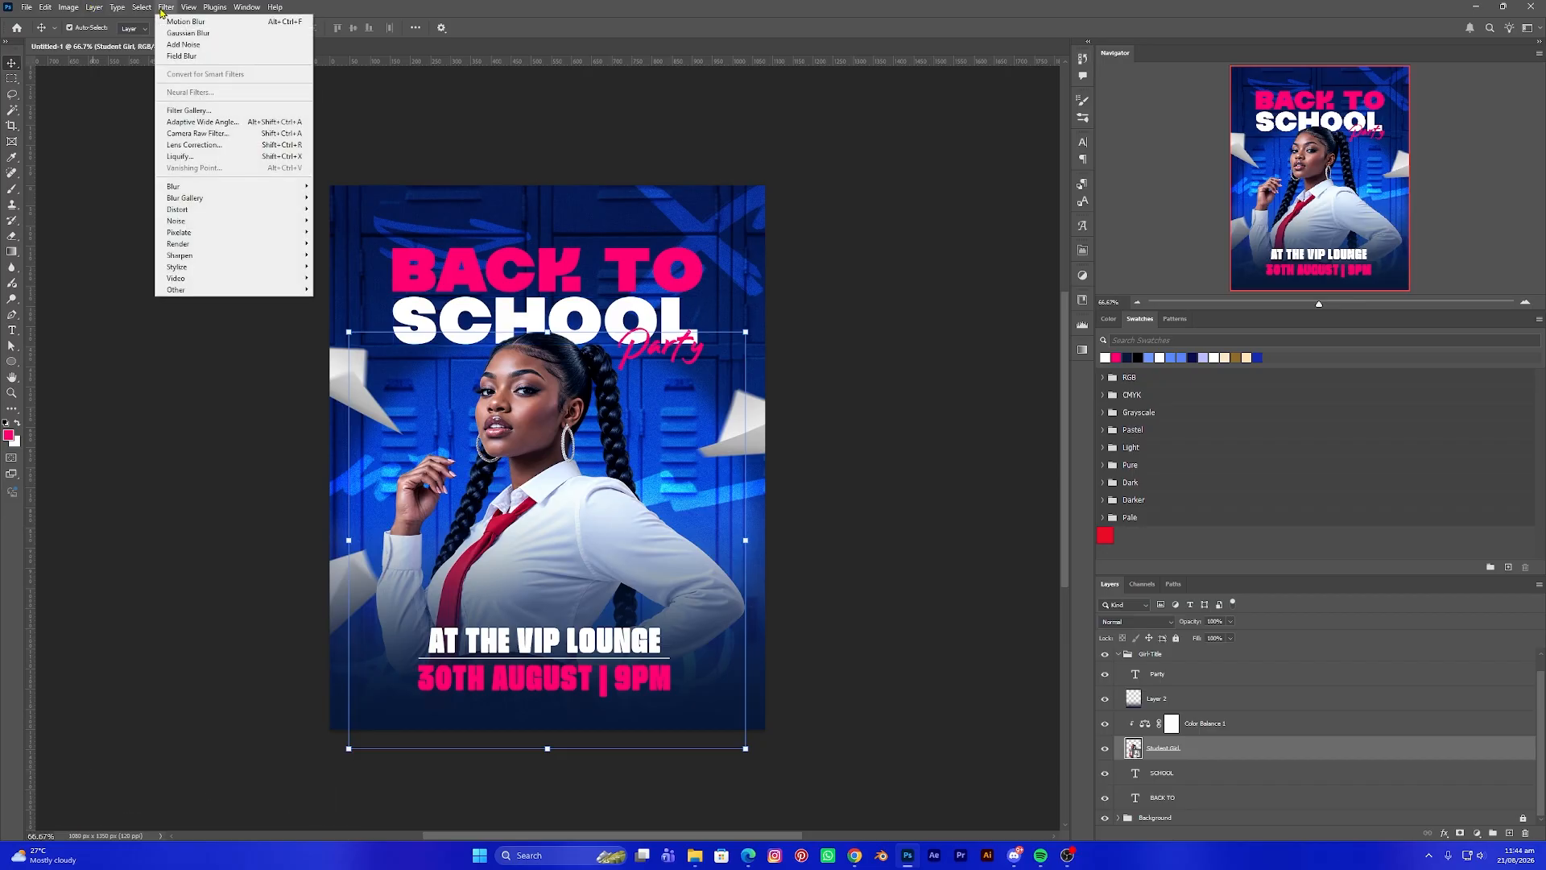
click(205, 135)
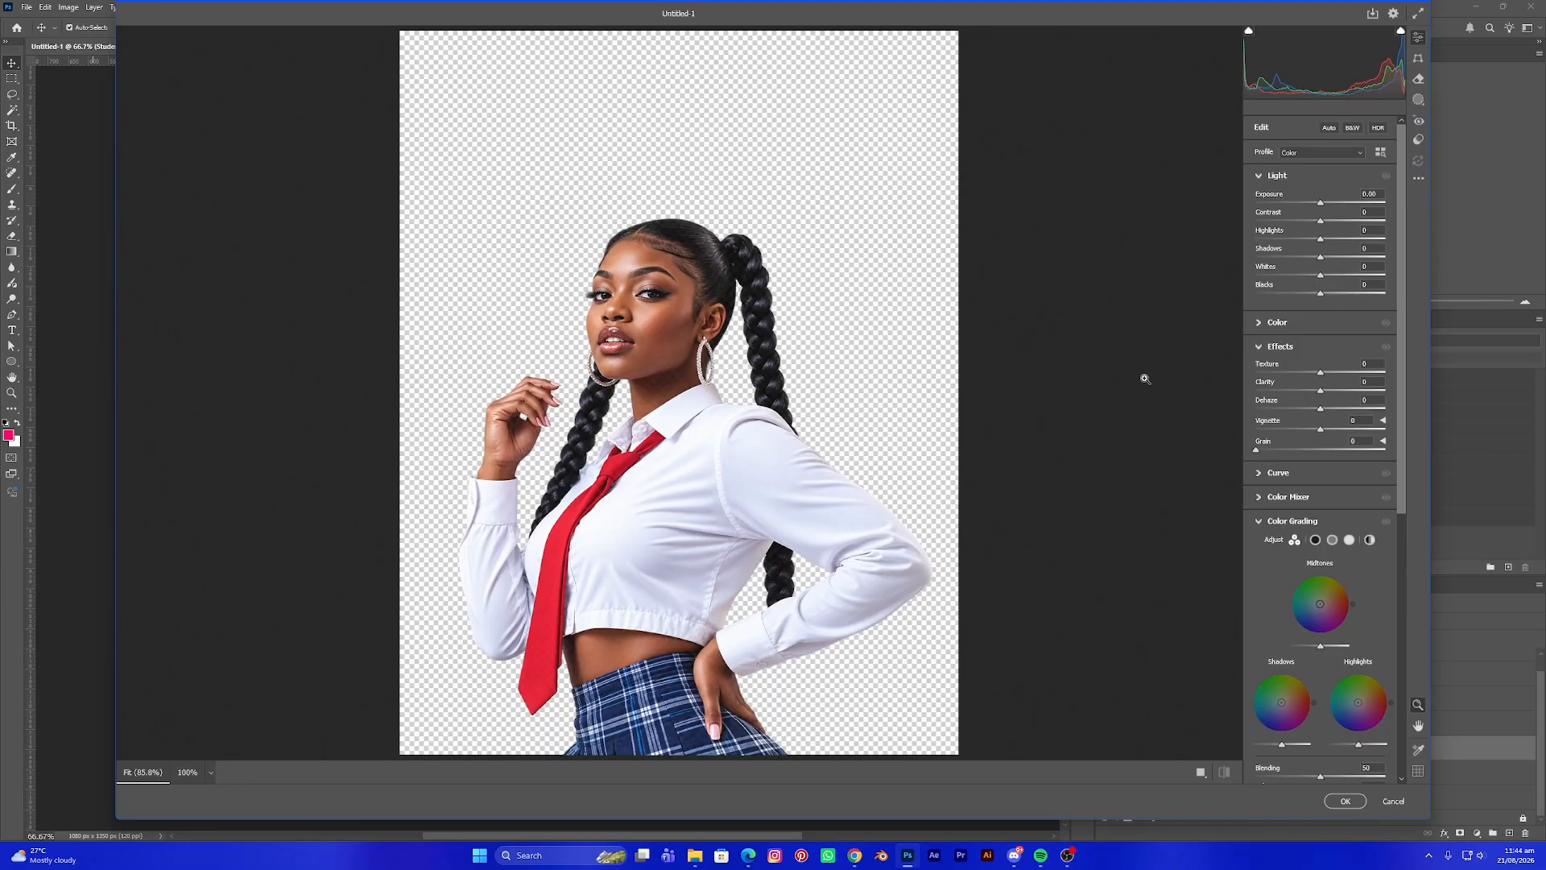
drag(1322, 376, 1328, 377)
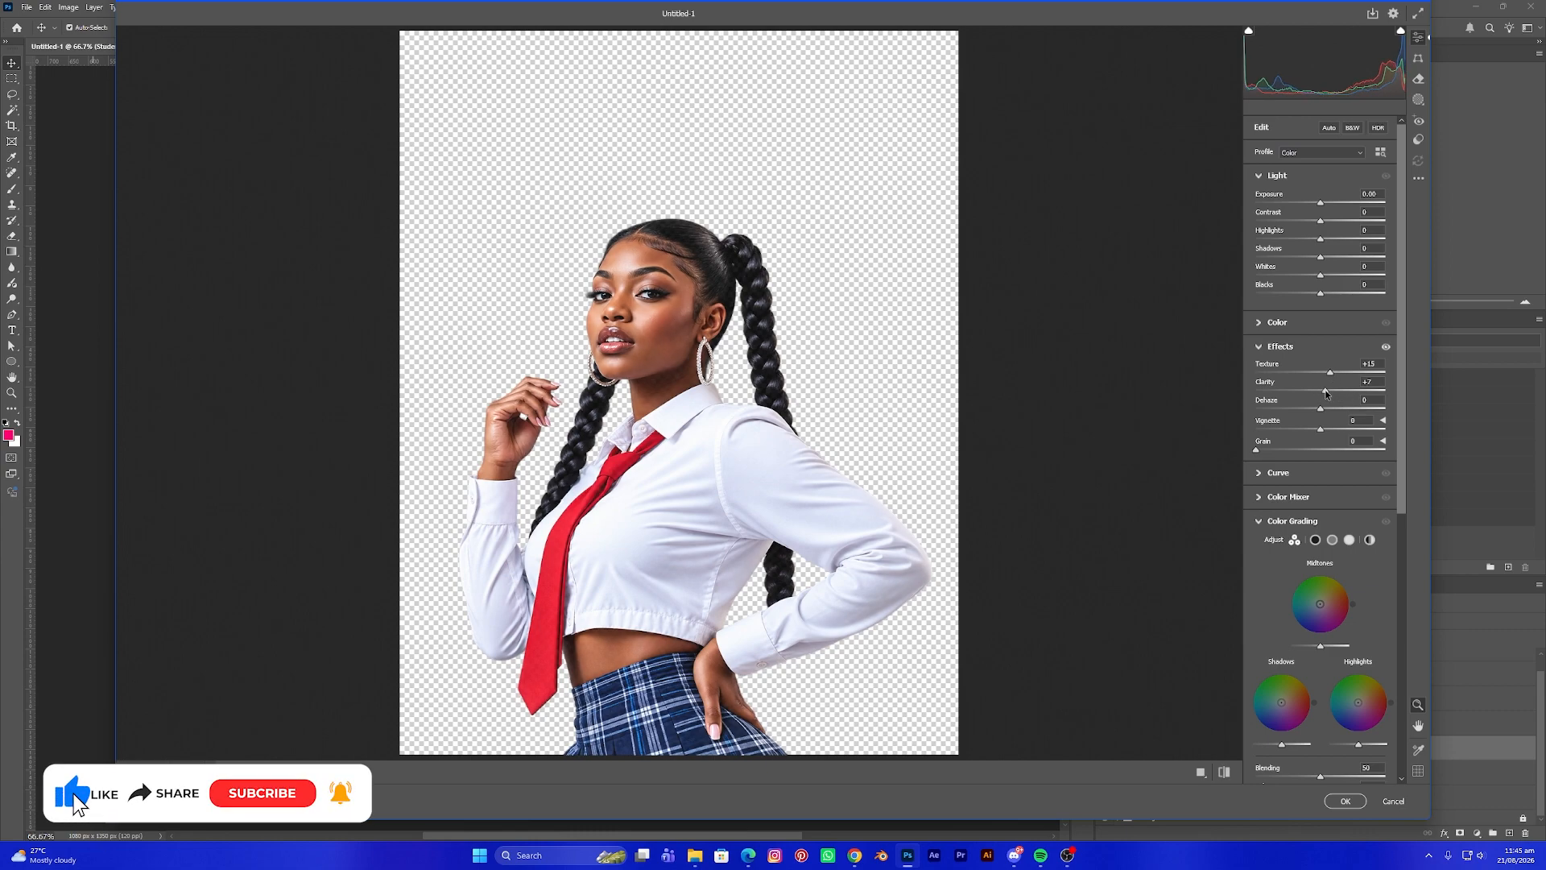
drag(1321, 394, 1328, 394)
scroll(1313, 463, down, 3)
scroll(1312, 463, down, 3)
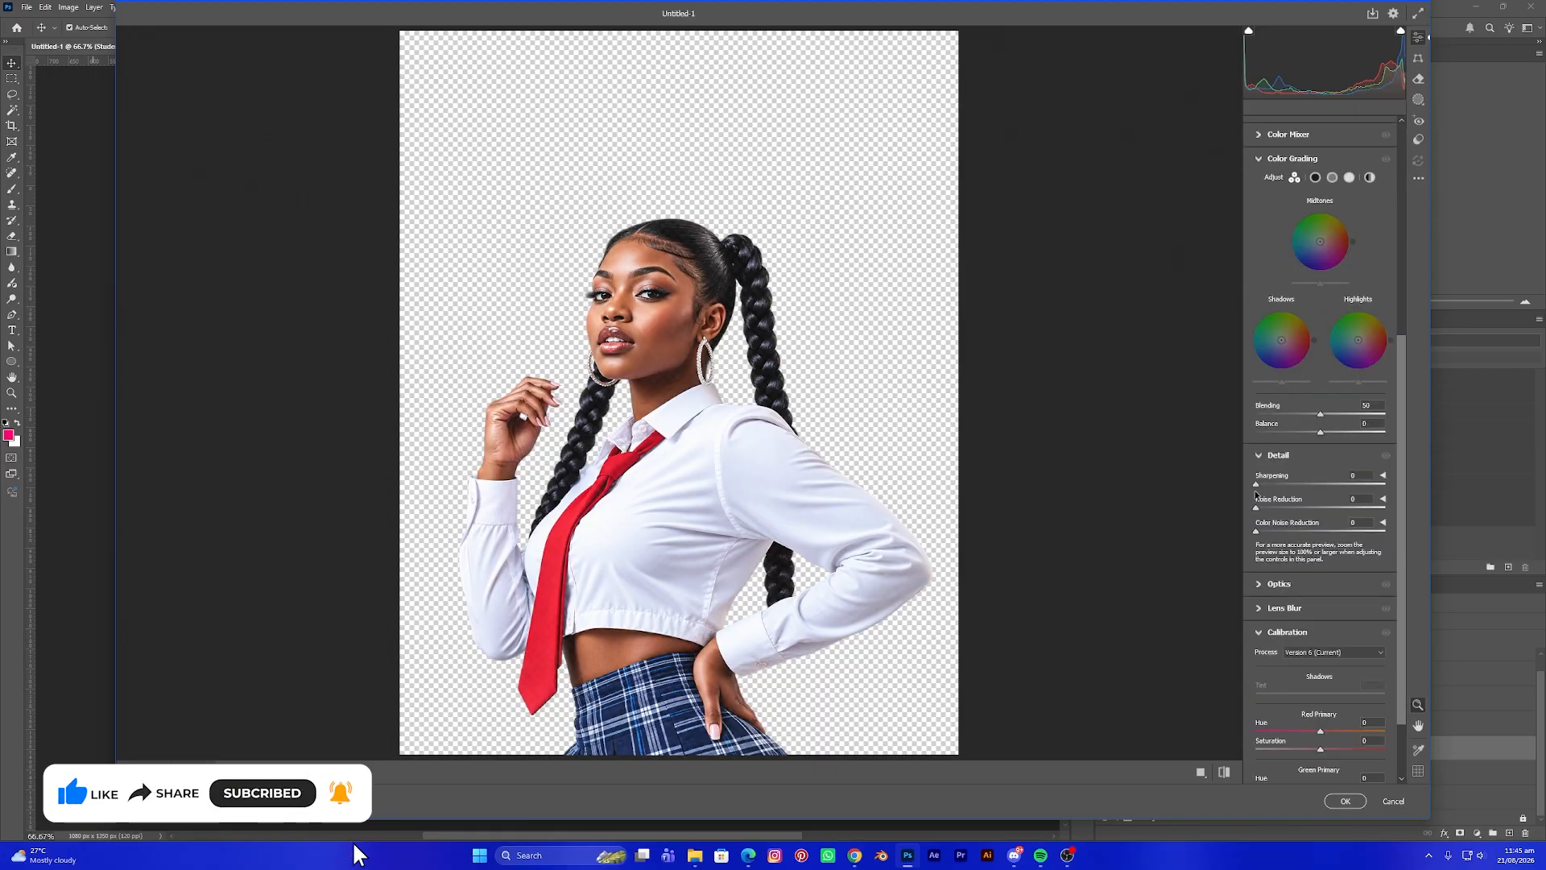
drag(1260, 489, 1266, 489)
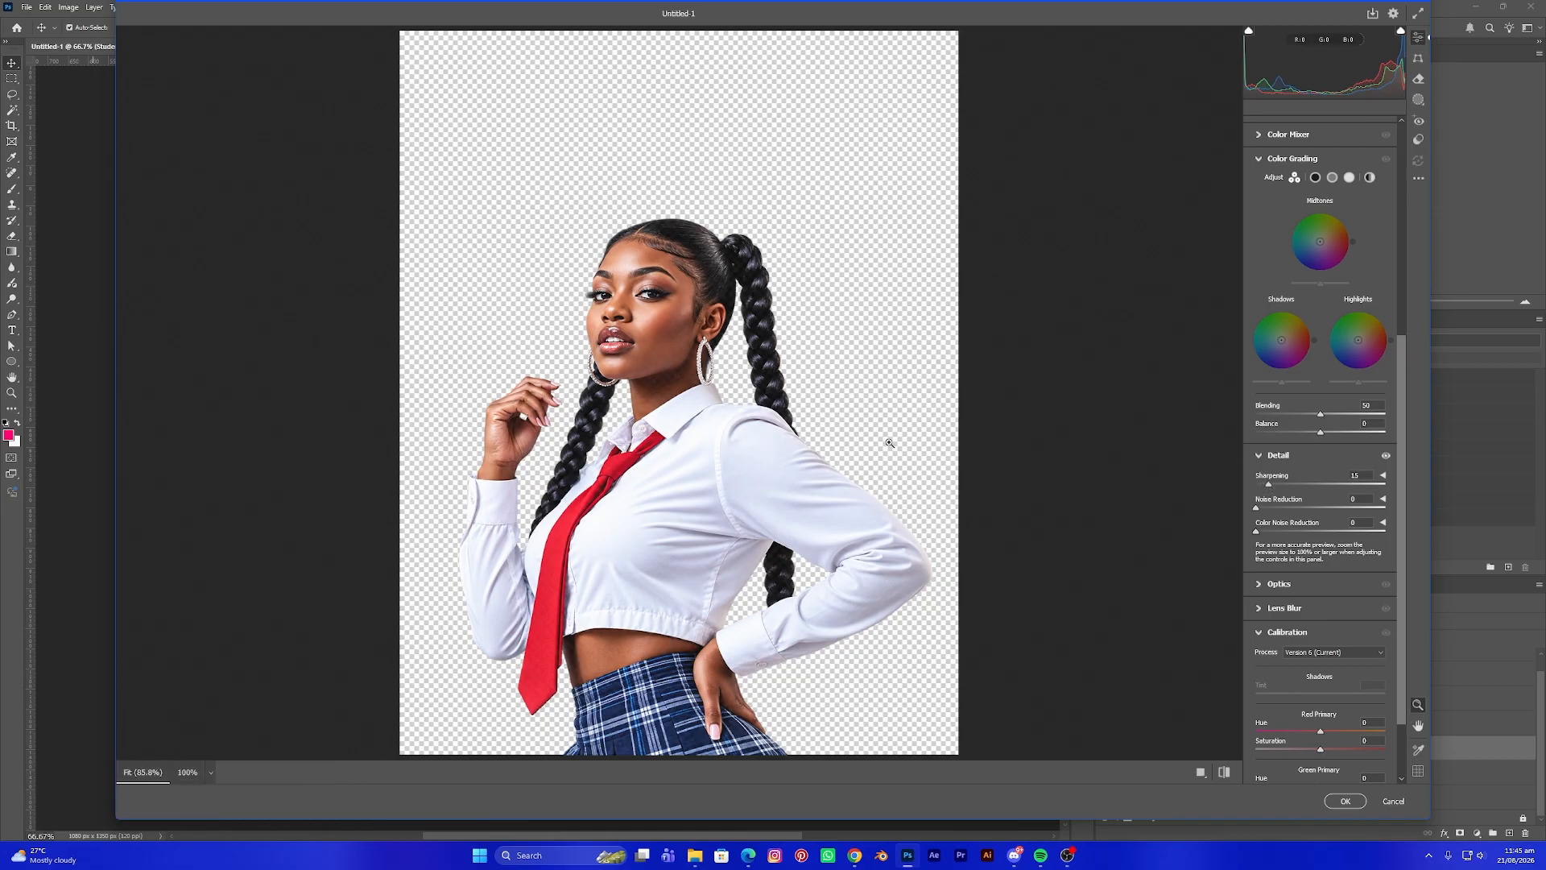
click(1359, 803)
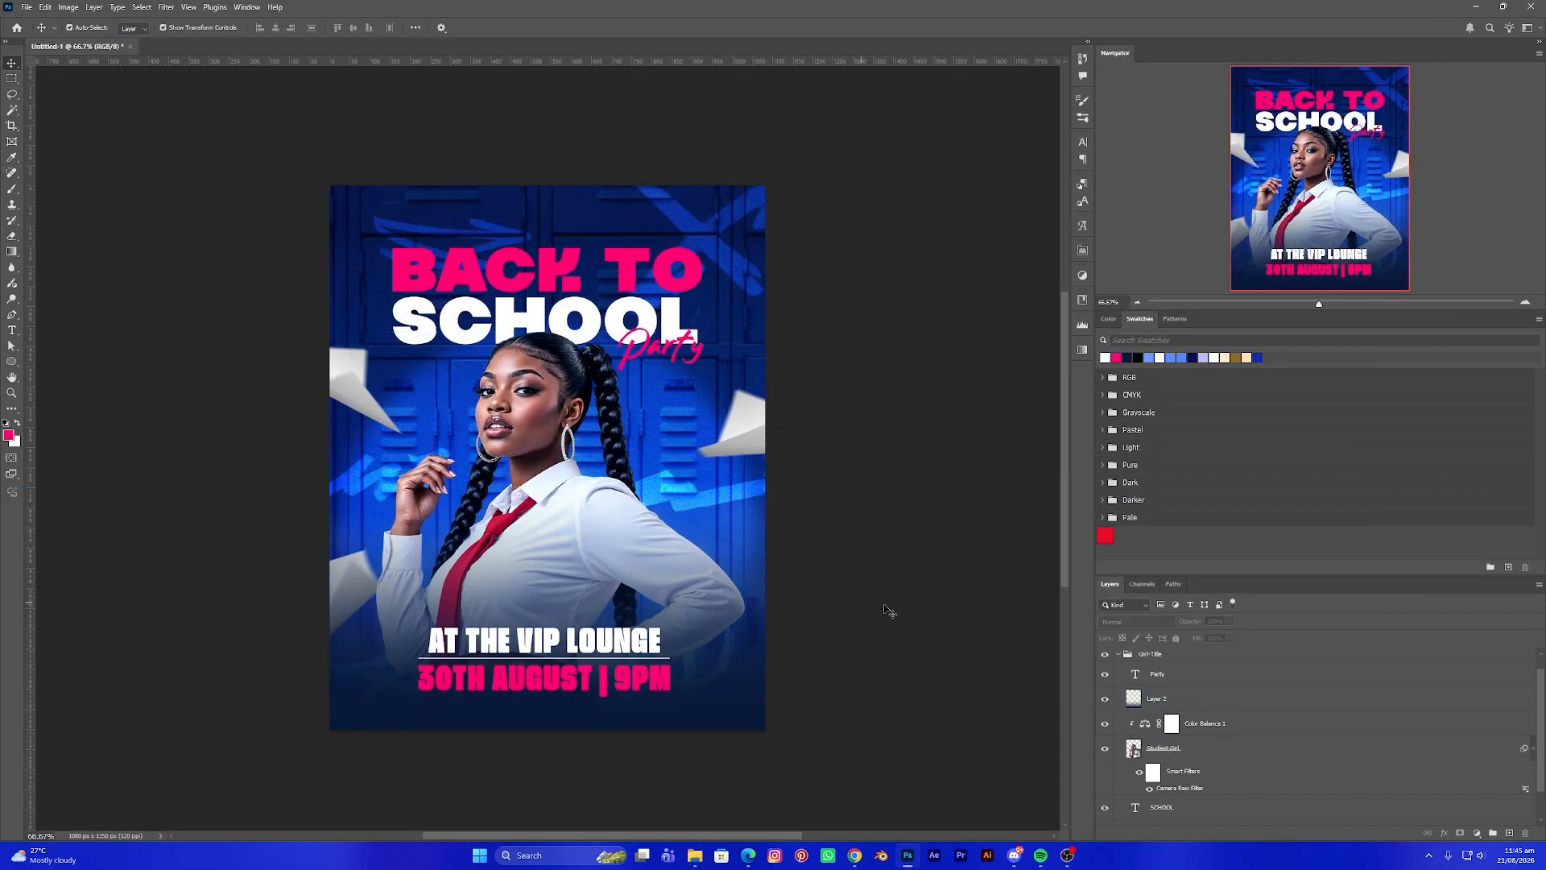
Collapse the Girl-Title group and leave no layer selected
click(1173, 665)
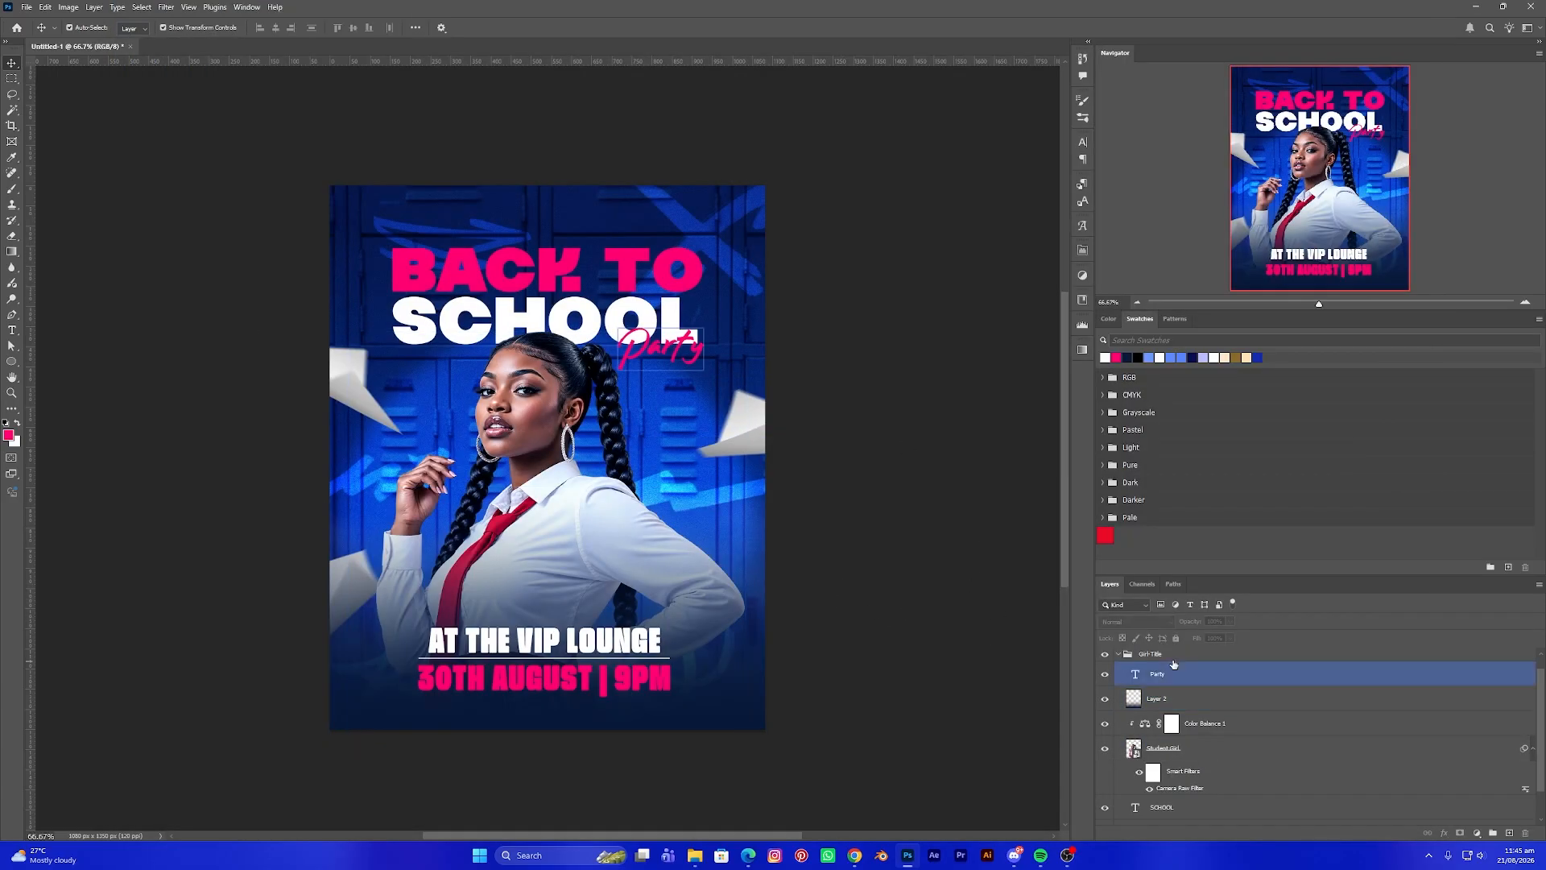
click(1124, 654)
click(1118, 655)
click(1124, 655)
click(963, 533)
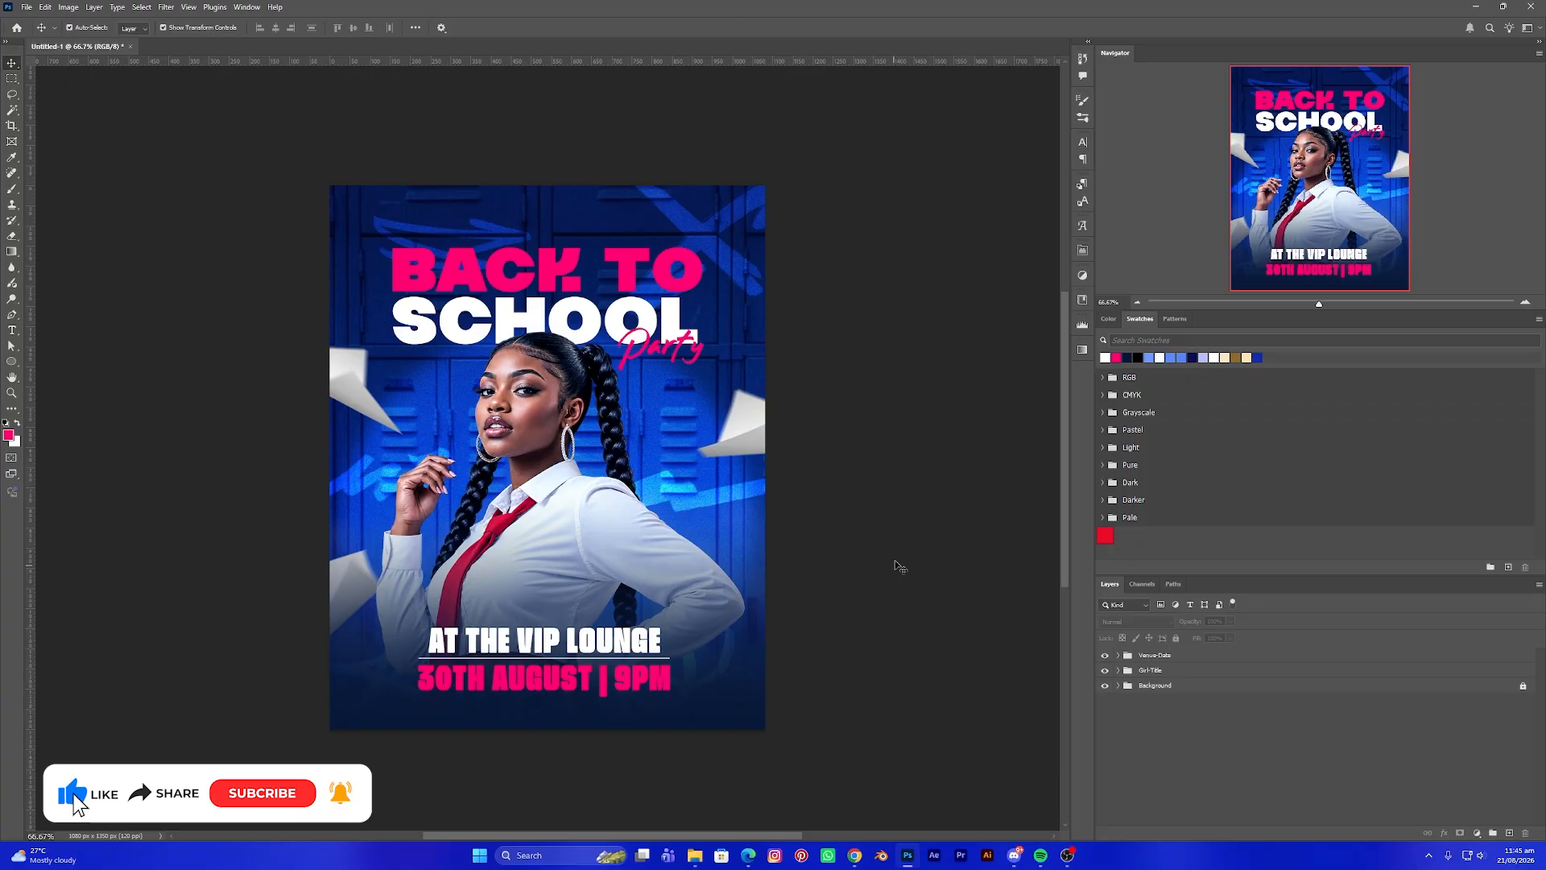
scroll(879, 545, down, 1)
scroll(682, 533, up, 1)
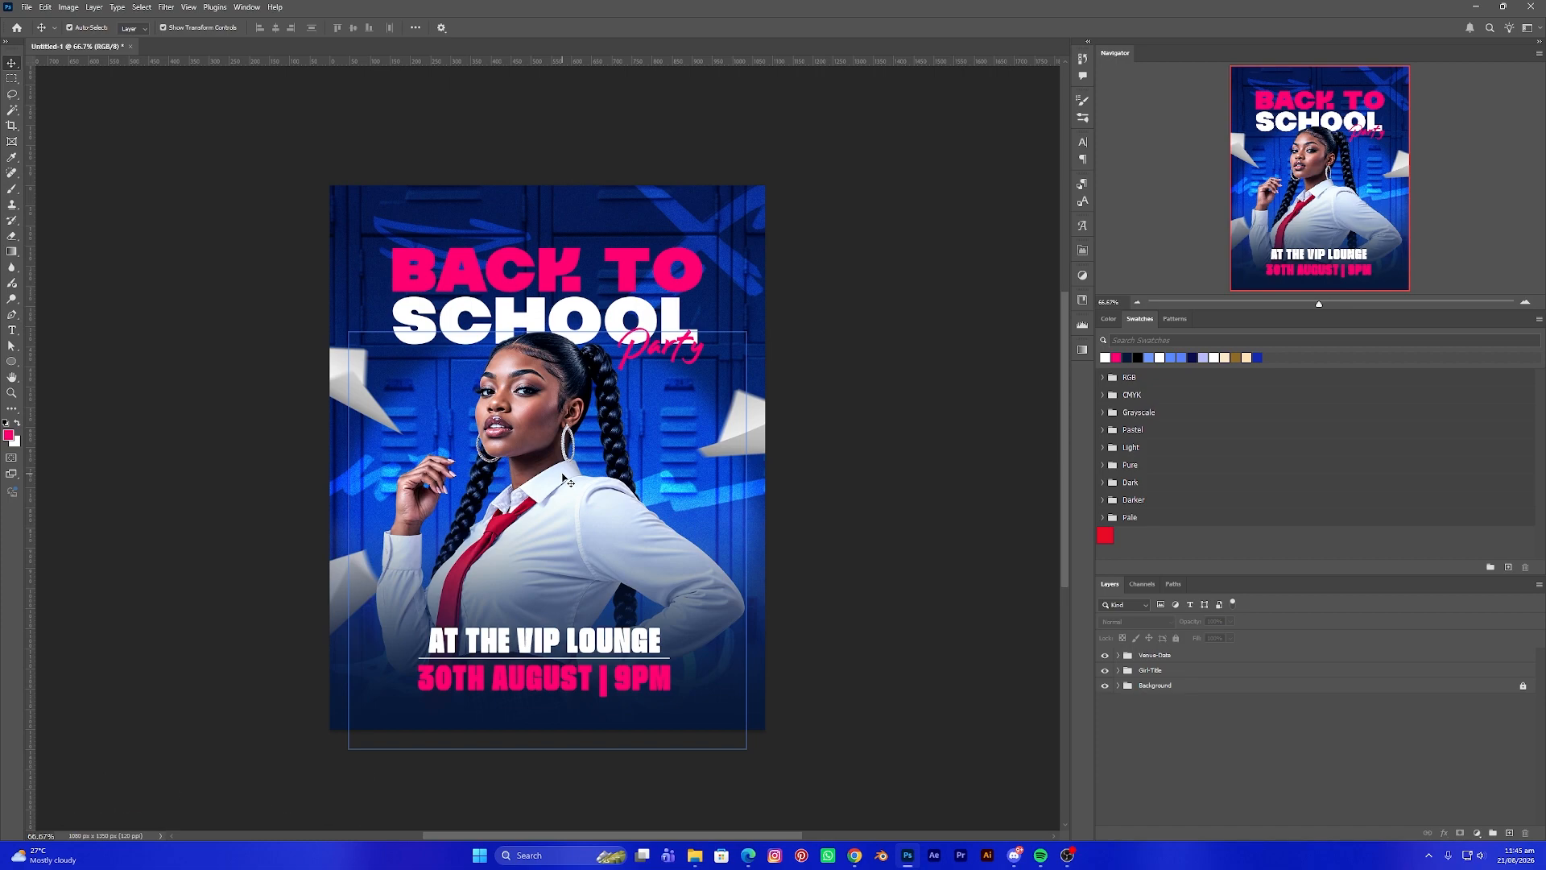
scroll(848, 509, up, 1)
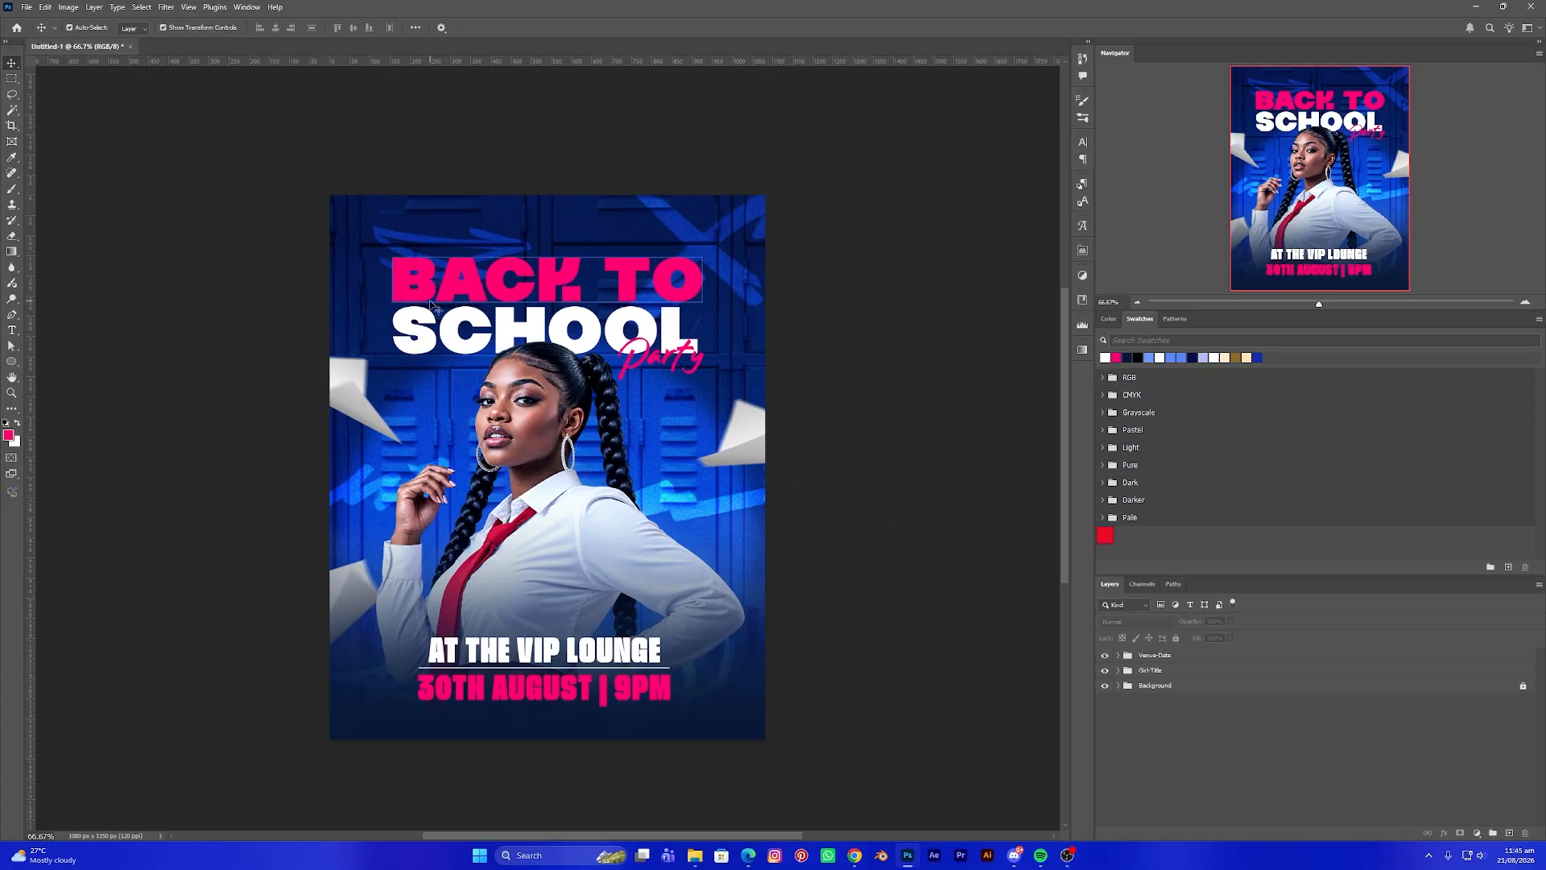
scroll(278, 302, down, 3)
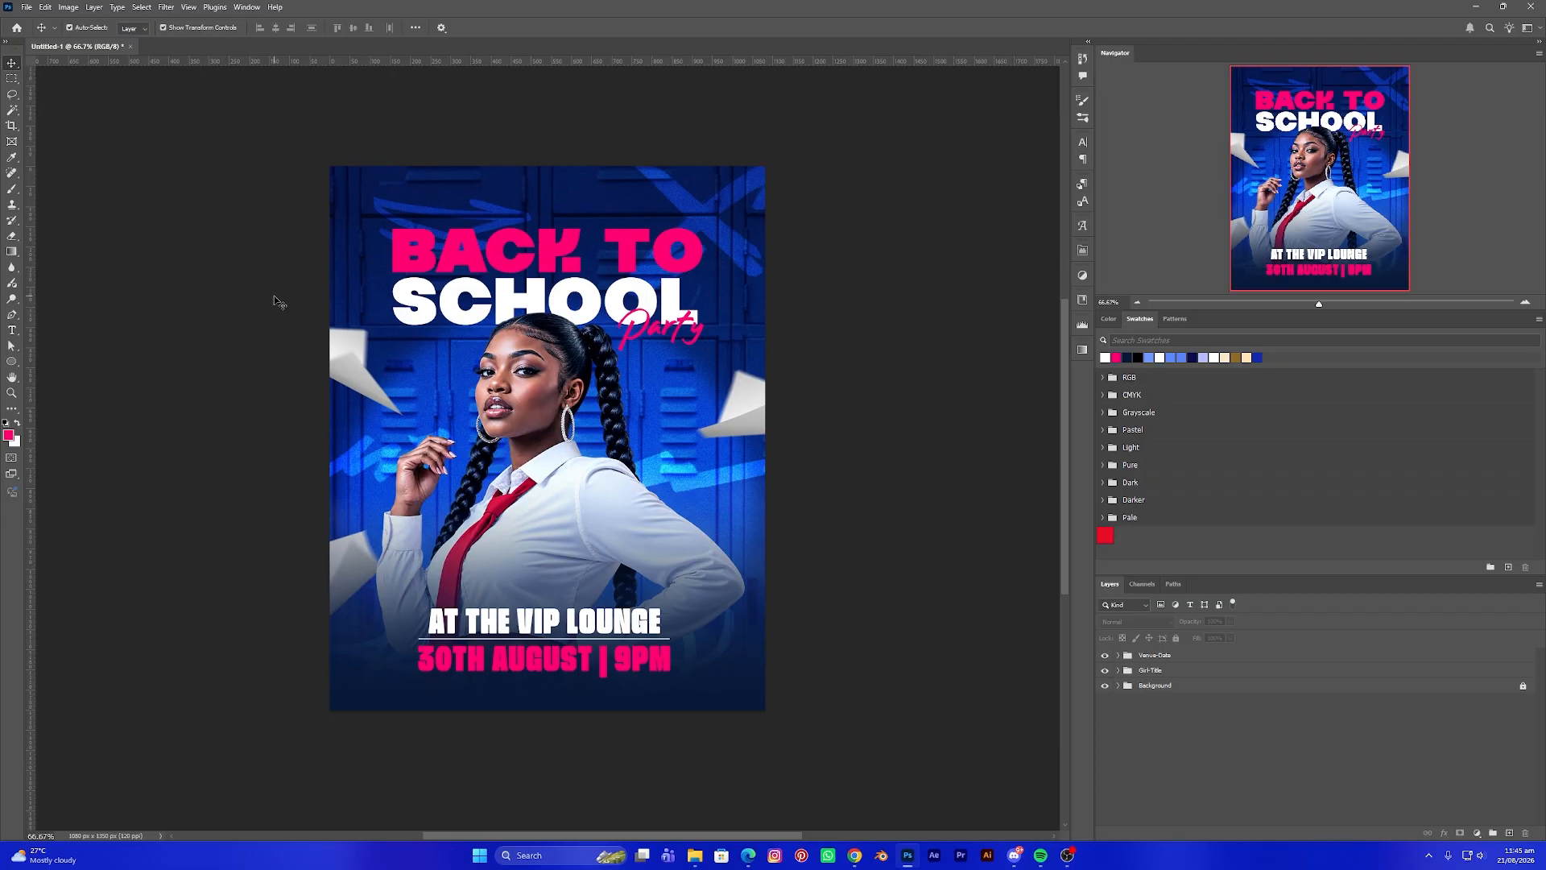